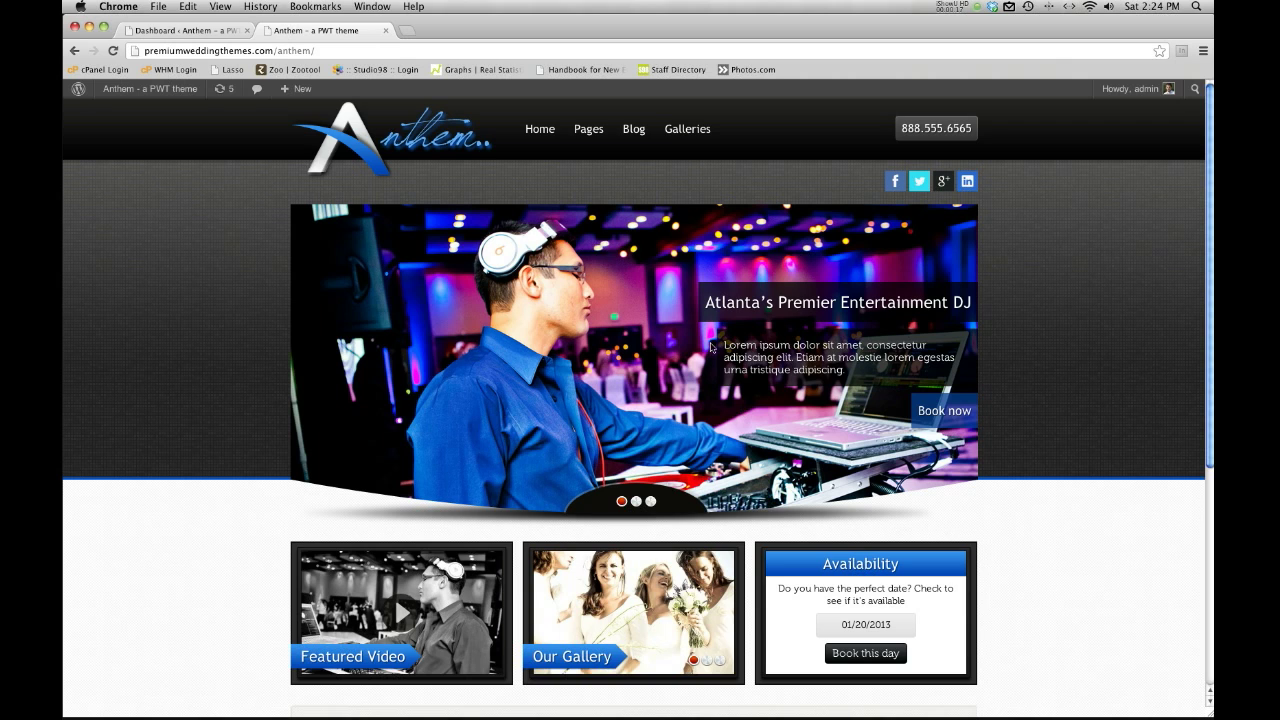
Open the Theme Options page from the site's WordPress dashboard.
{"action": "left_click", "coordinate": [148, 30]}
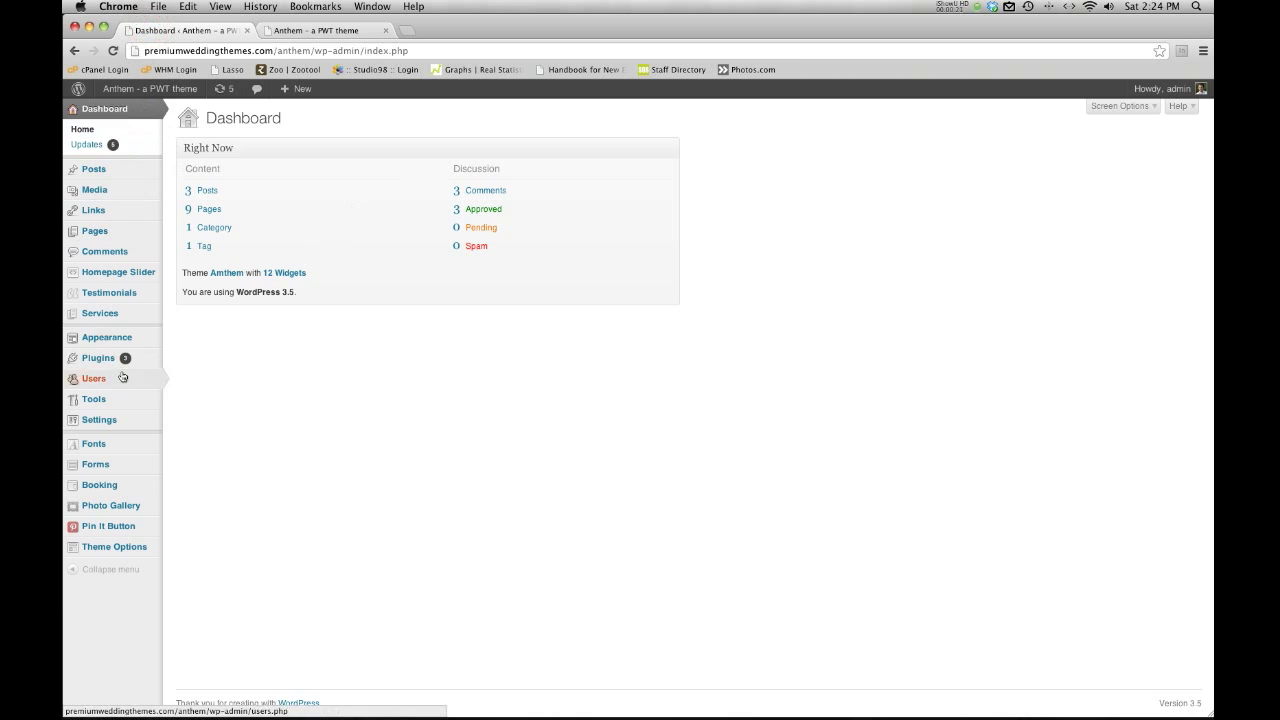
{"action": "left_click", "coordinate": [104, 548]}
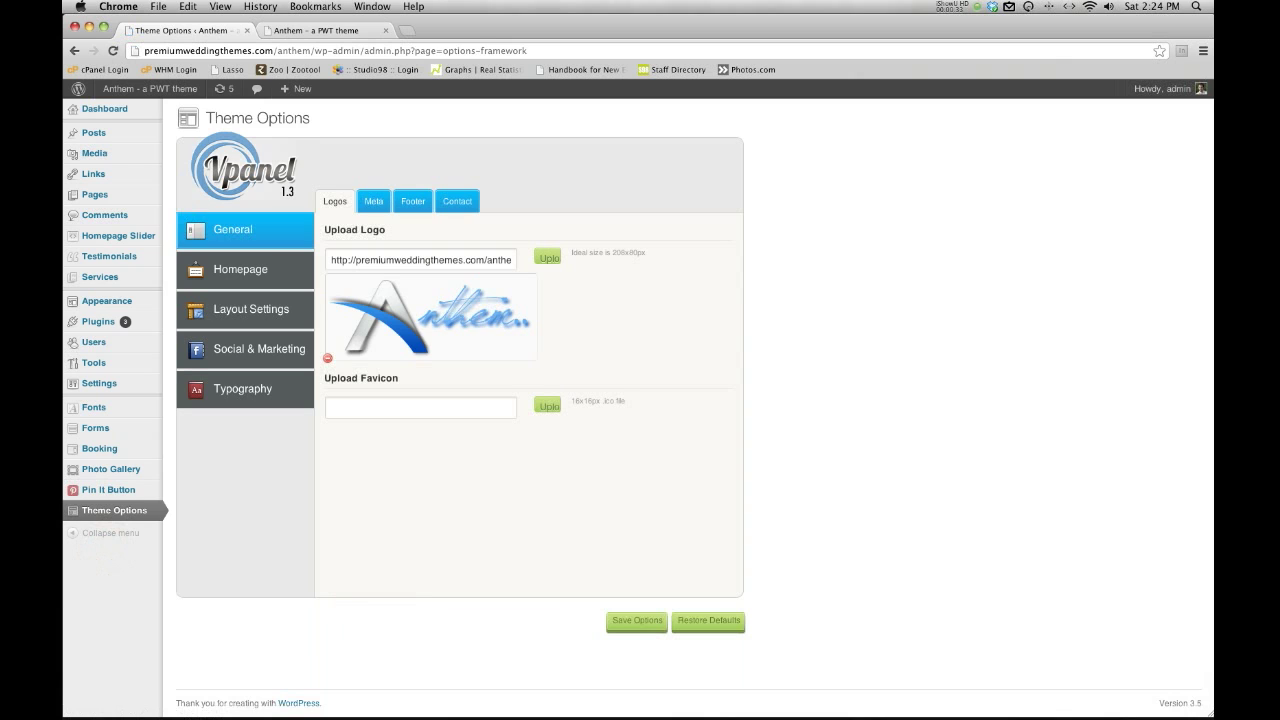
{"action": "left_click", "coordinate": [776, 367]}
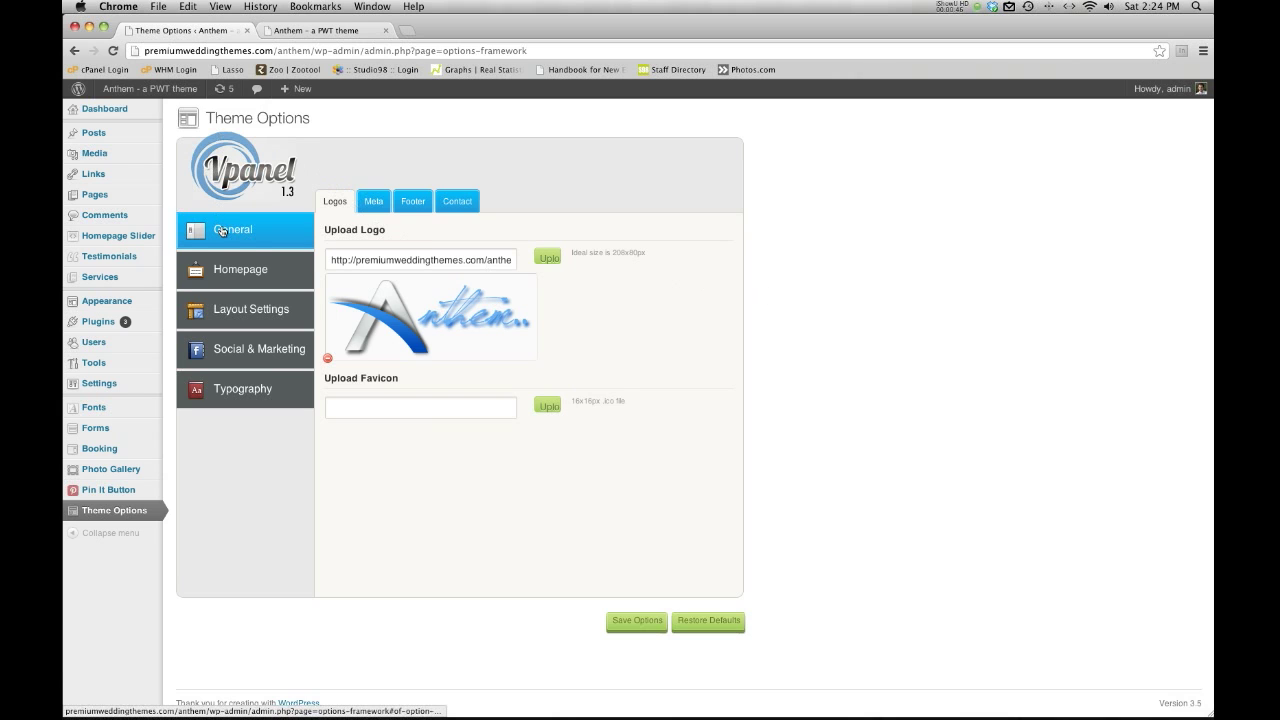
Look through the Meta, Footer and Contact sections of the General theme options, and return to the Logos section.
{"action": "left_click", "coordinate": [372, 204]}
{"action": "left_click", "coordinate": [399, 204]}
{"action": "left_click", "coordinate": [449, 204]}
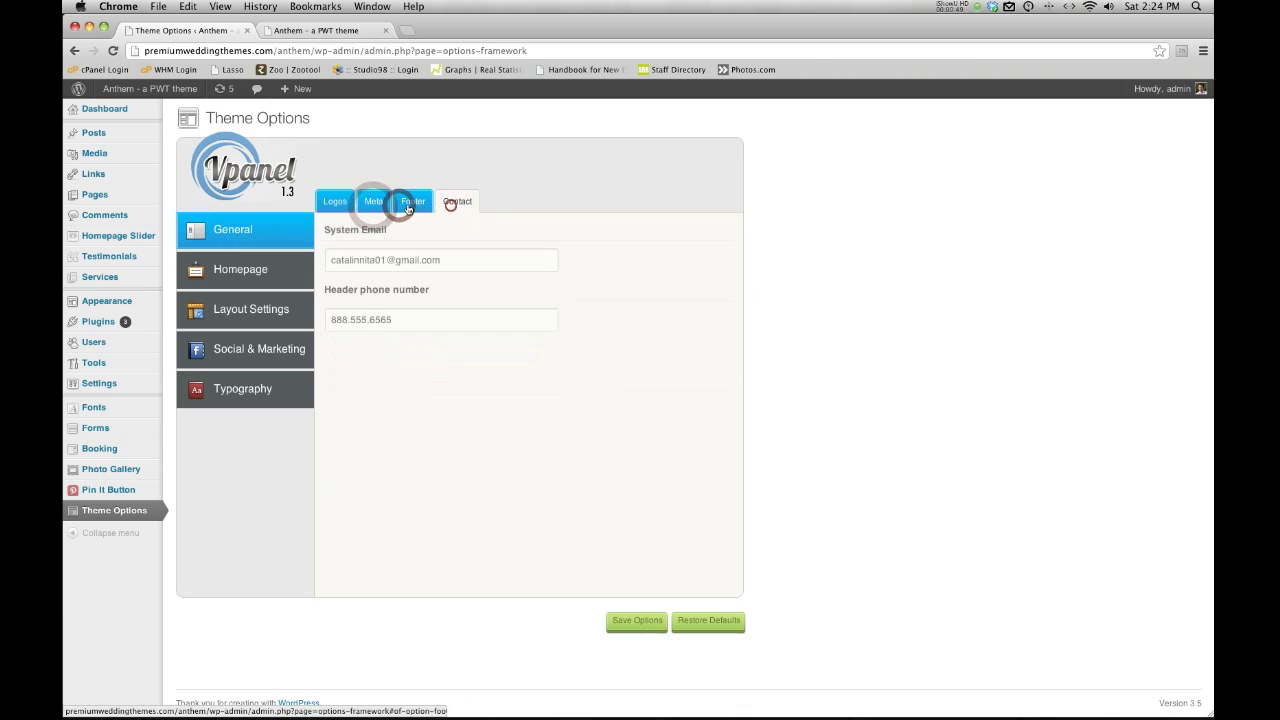
{"action": "left_click", "coordinate": [335, 201]}
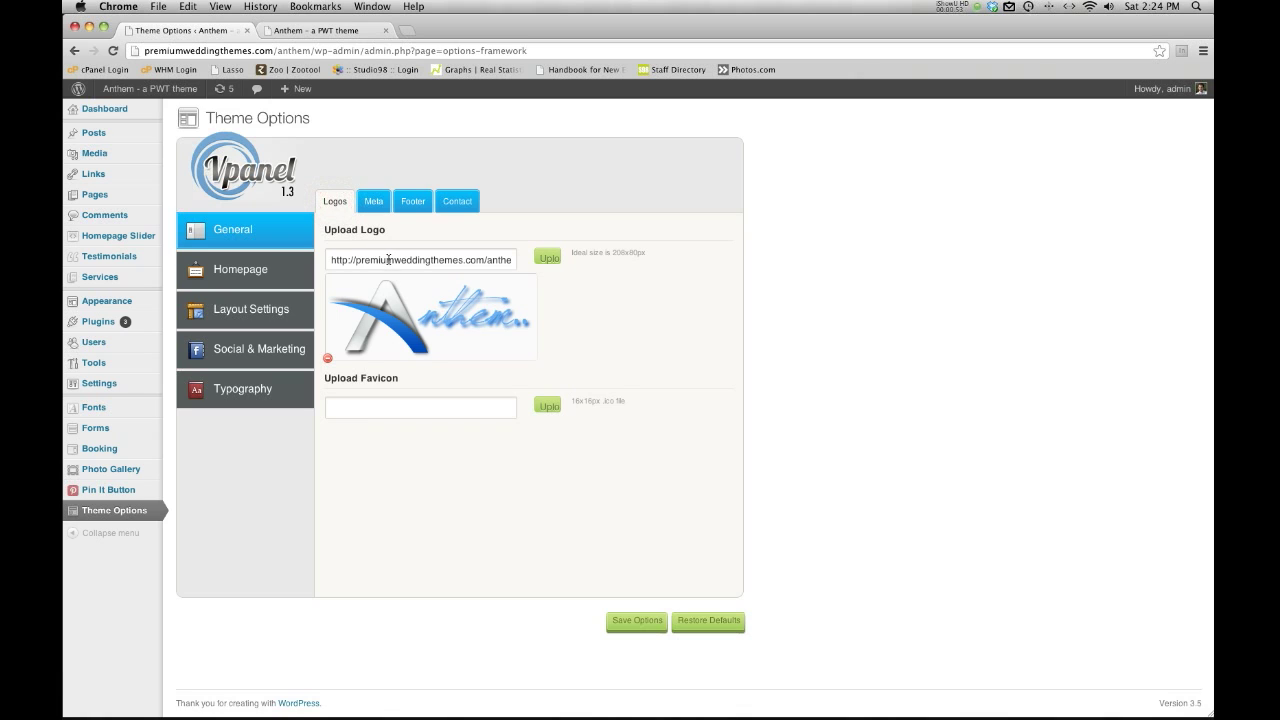
Compare the logo in Theme Options with the logo in the live homepage's header.
{"action": "left_click", "coordinate": [292, 33]}
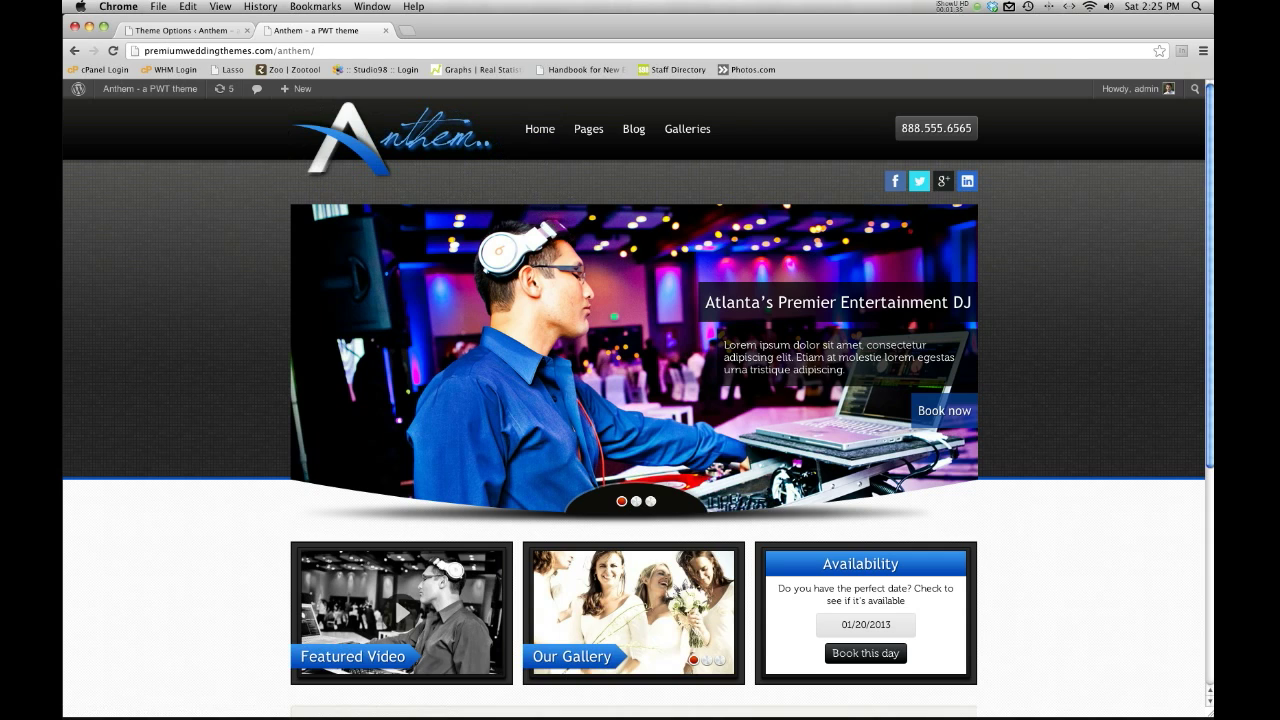
{"action": "left_click", "coordinate": [197, 28]}
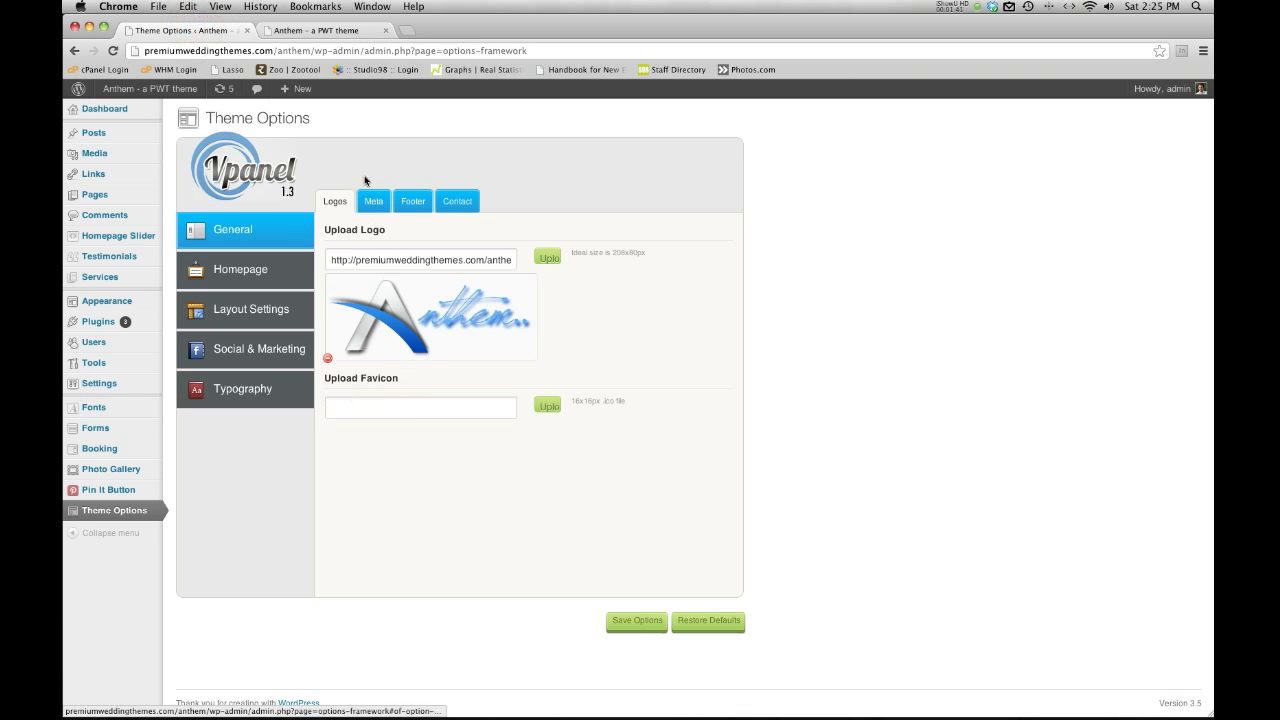
{"action": "left_click", "coordinate": [294, 33]}
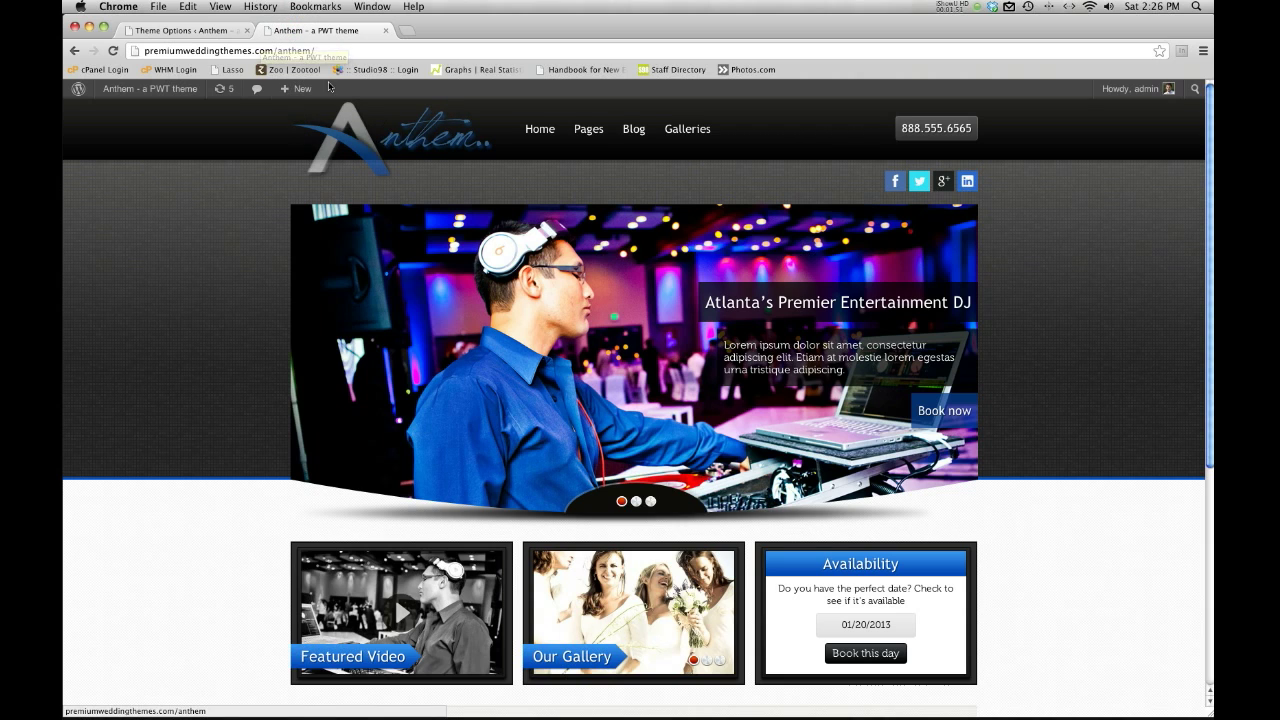
{"action": "left_click", "coordinate": [228, 38]}
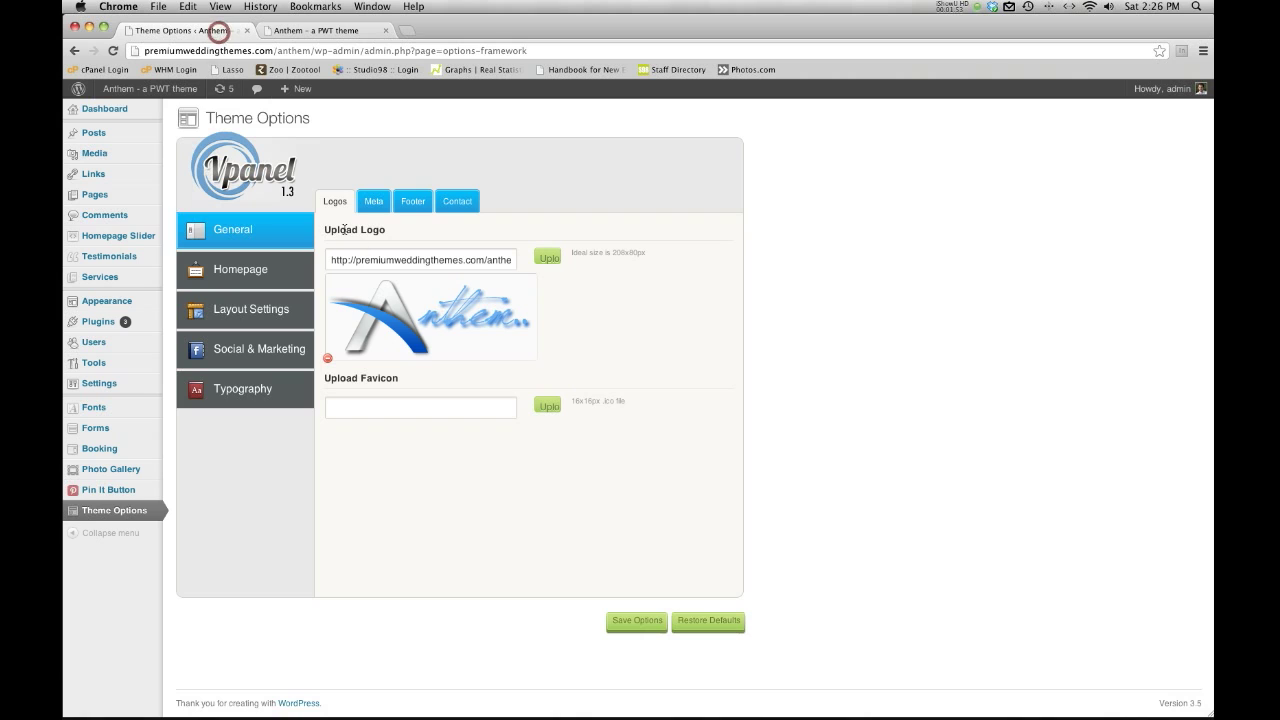
Upload favicon.ico from the Desktop as the site's favicon and save the theme options.
{"action": "left_click", "coordinate": [425, 448]}
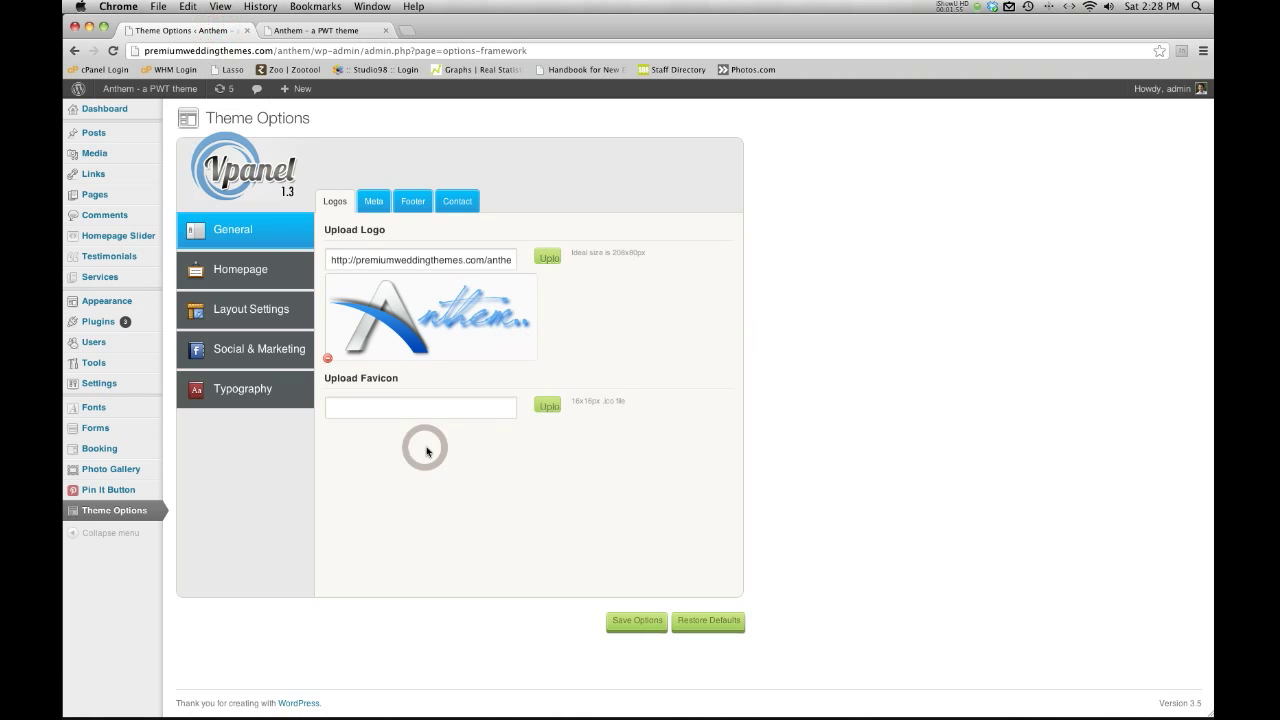
{"action": "left_click", "coordinate": [547, 407]}
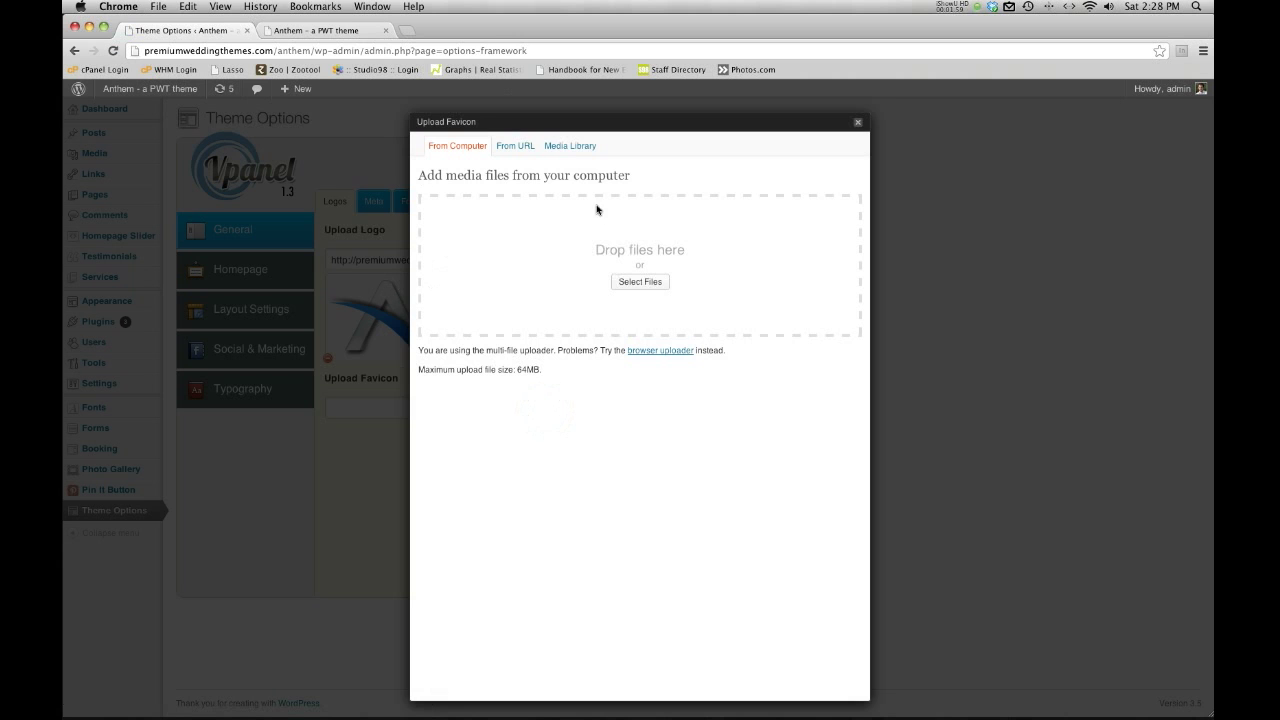
{"action": "left_click", "coordinate": [628, 279]}
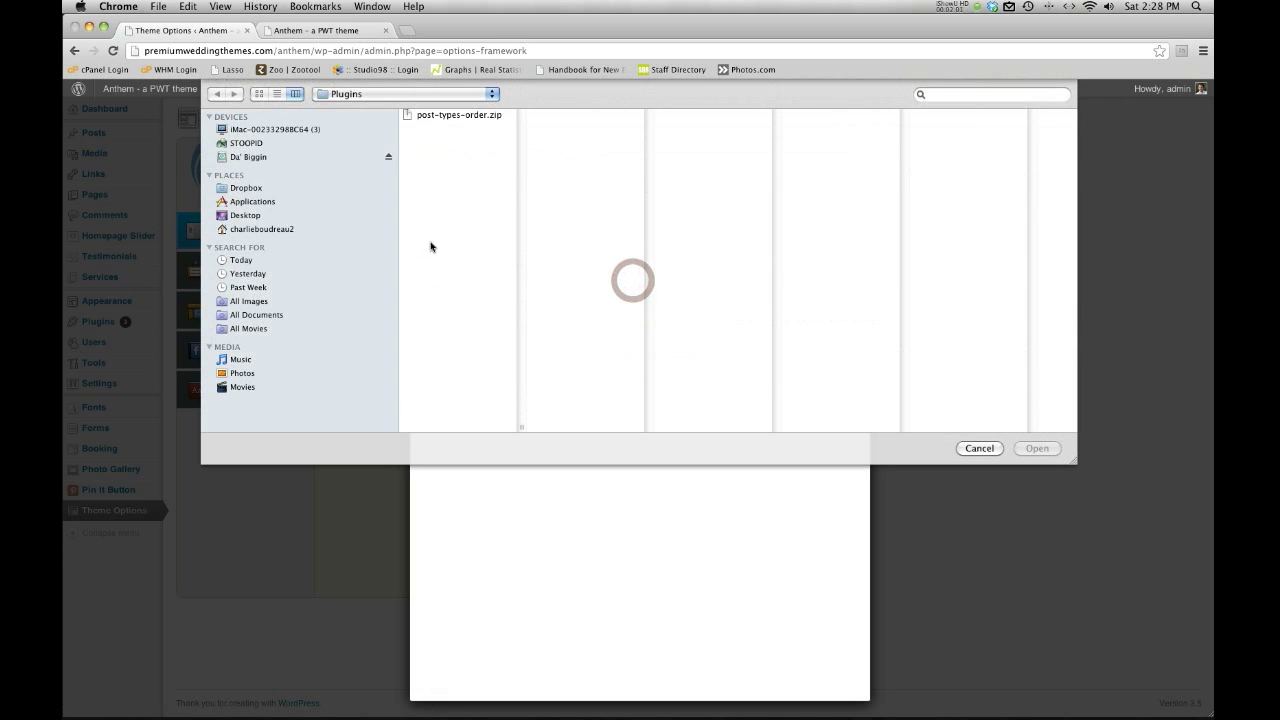
{"action": "left_click", "coordinate": [243, 217]}
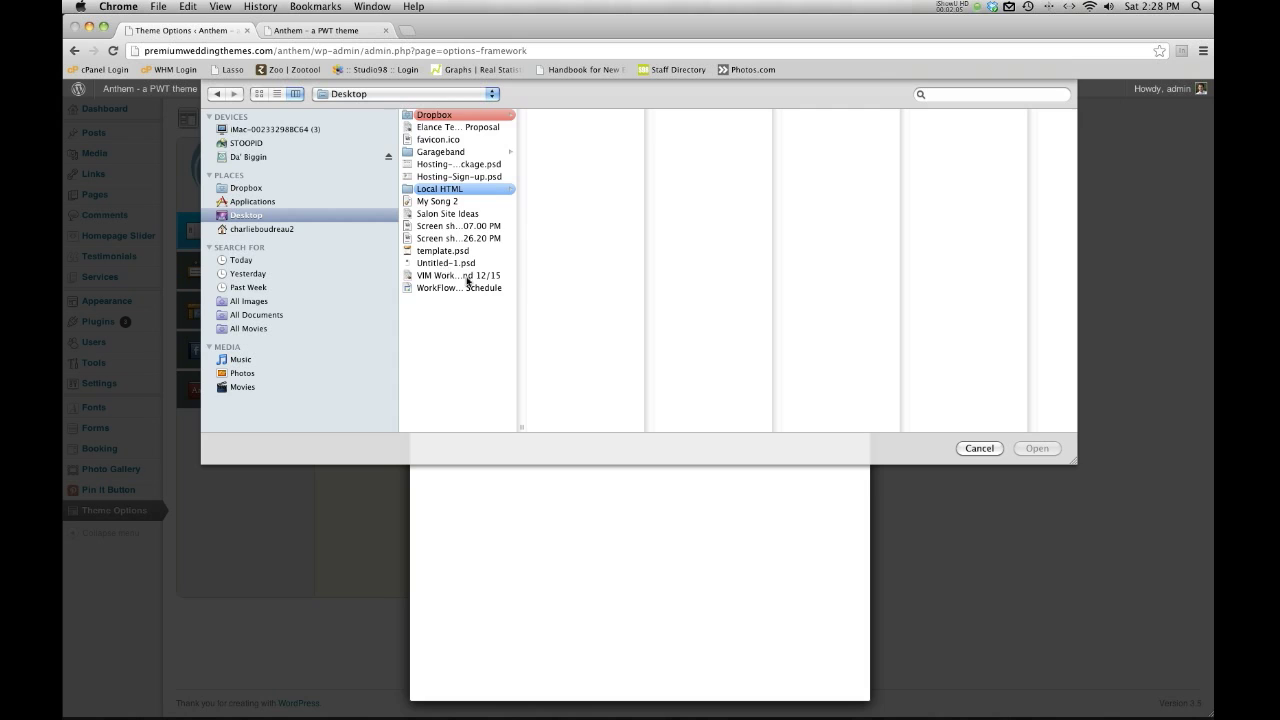
{"action": "left_click", "coordinate": [440, 141]}
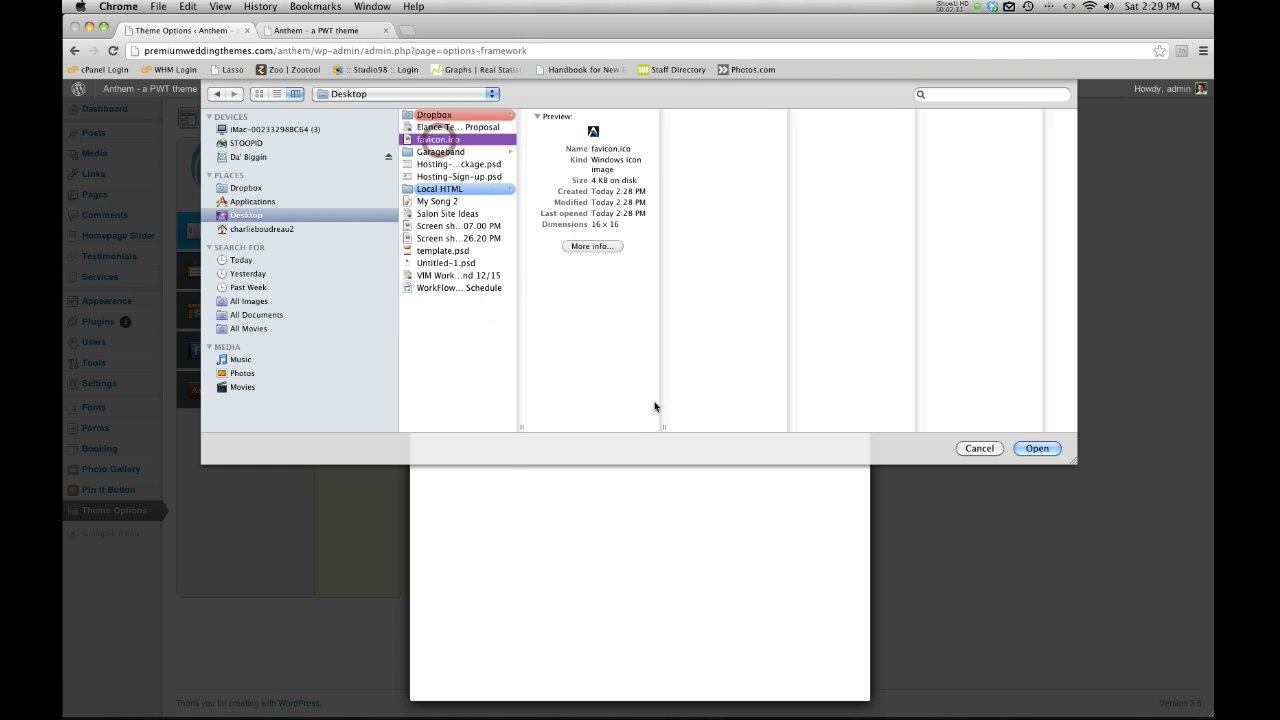
{"action": "left_click", "coordinate": [1035, 449]}
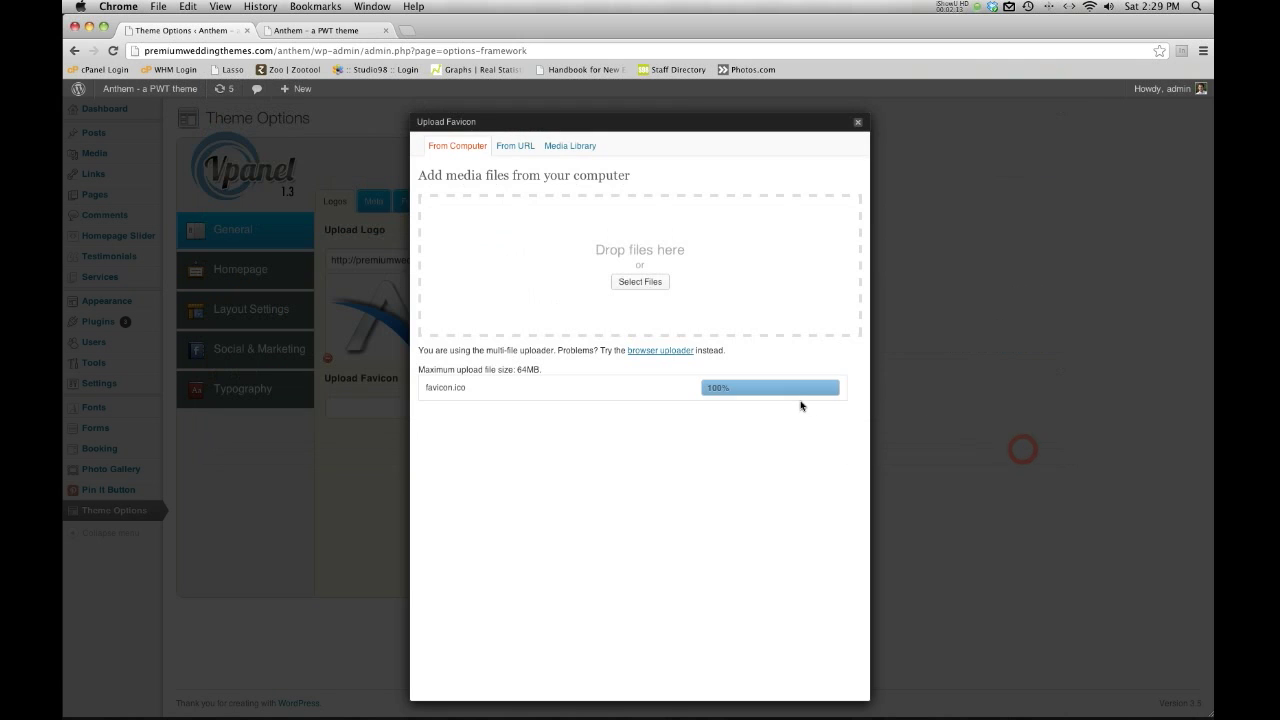
{"action": "scroll", "coordinate": [797, 403], "scroll_direction": "down", "scroll_amount": 3}
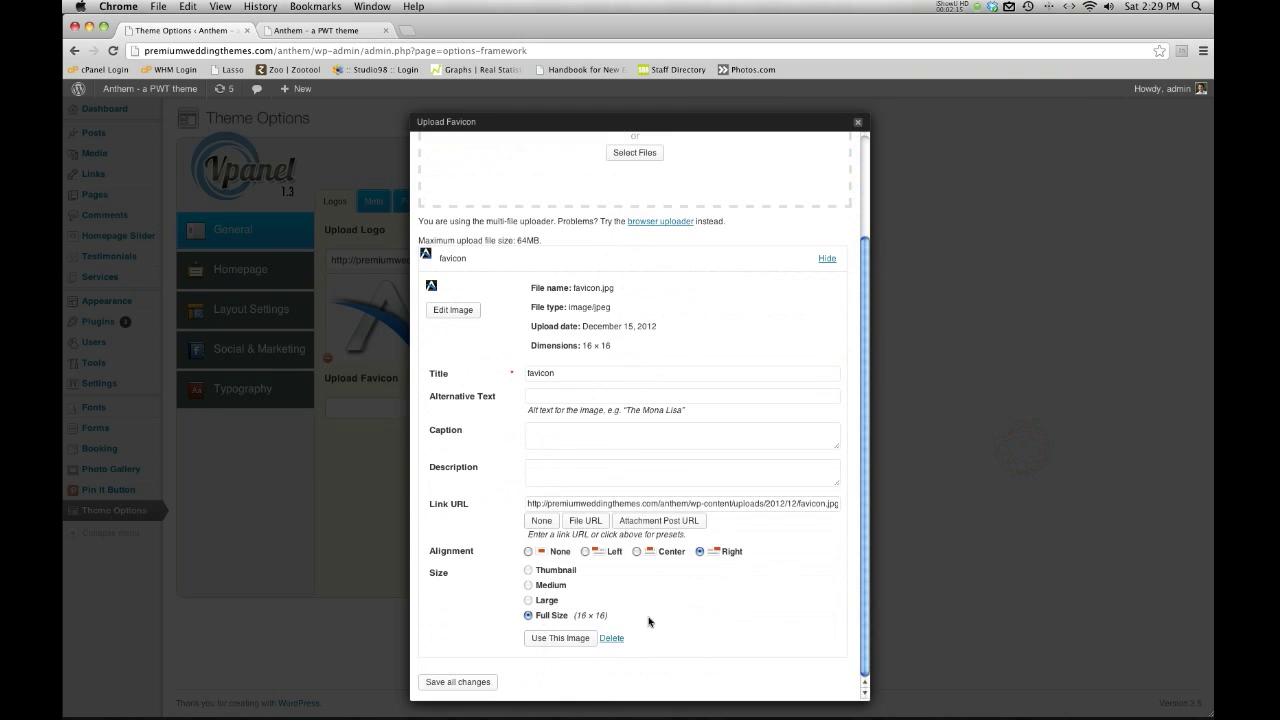
{"action": "left_click", "coordinate": [548, 638]}
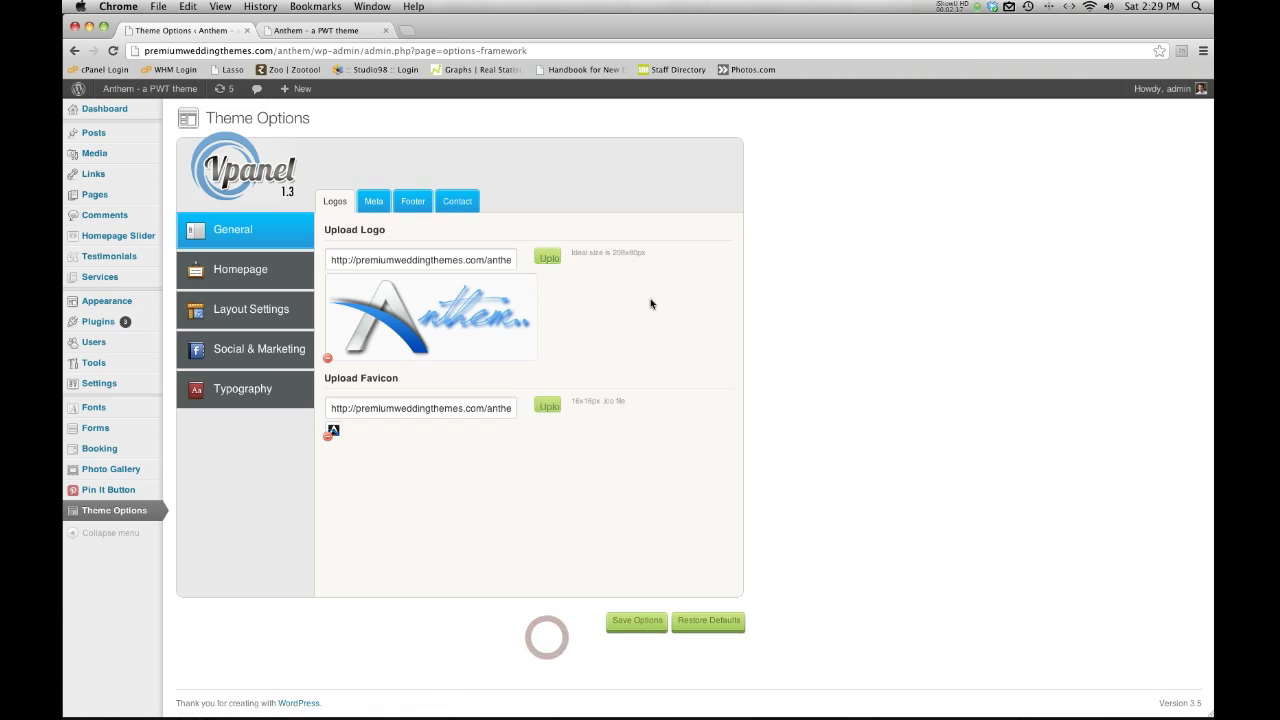
{"action": "left_click", "coordinate": [629, 621]}
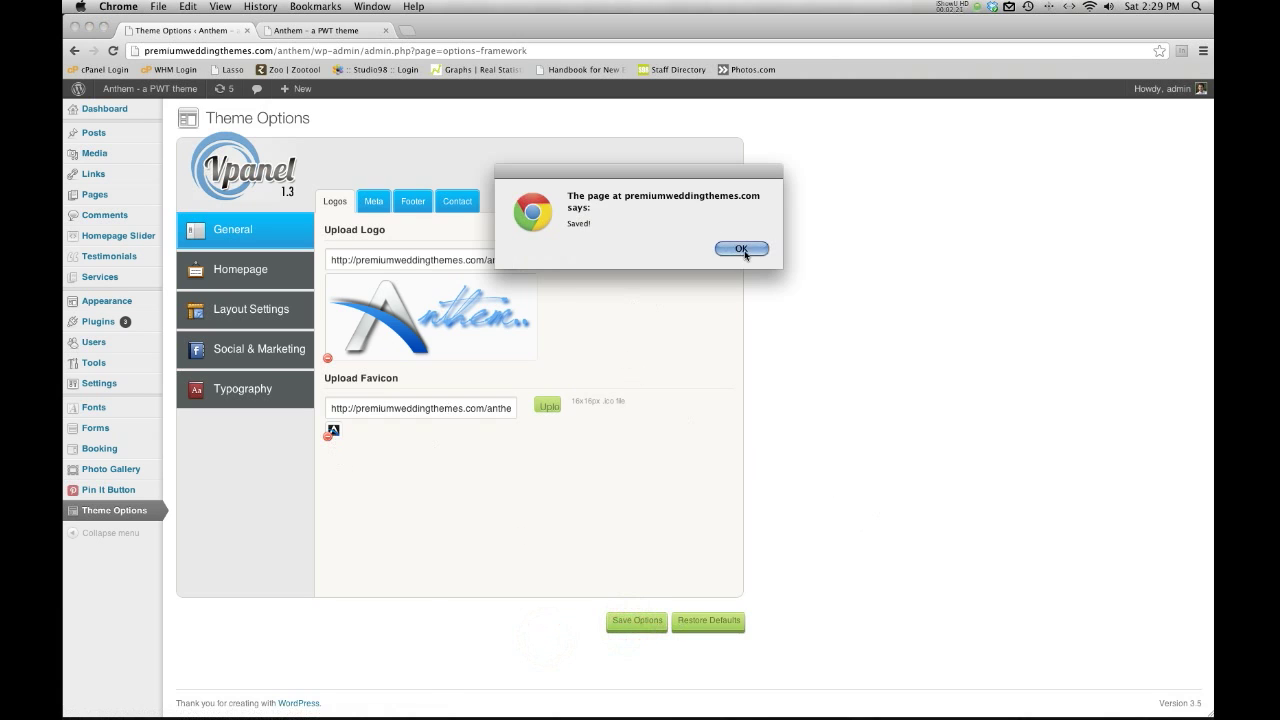
{"action": "left_click", "coordinate": [741, 249]}
Reload the live homepage to check its favicon, and return to Theme Options.
{"action": "left_click", "coordinate": [333, 33]}
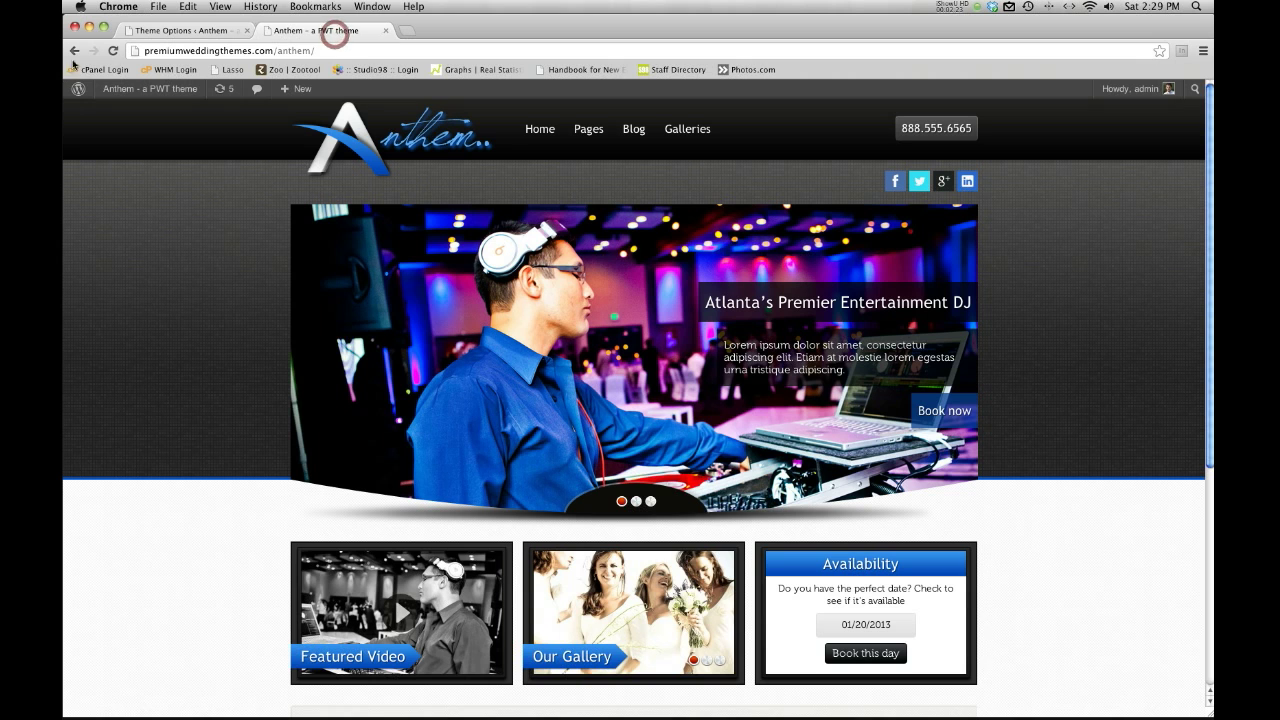
{"action": "left_click", "coordinate": [111, 50]}
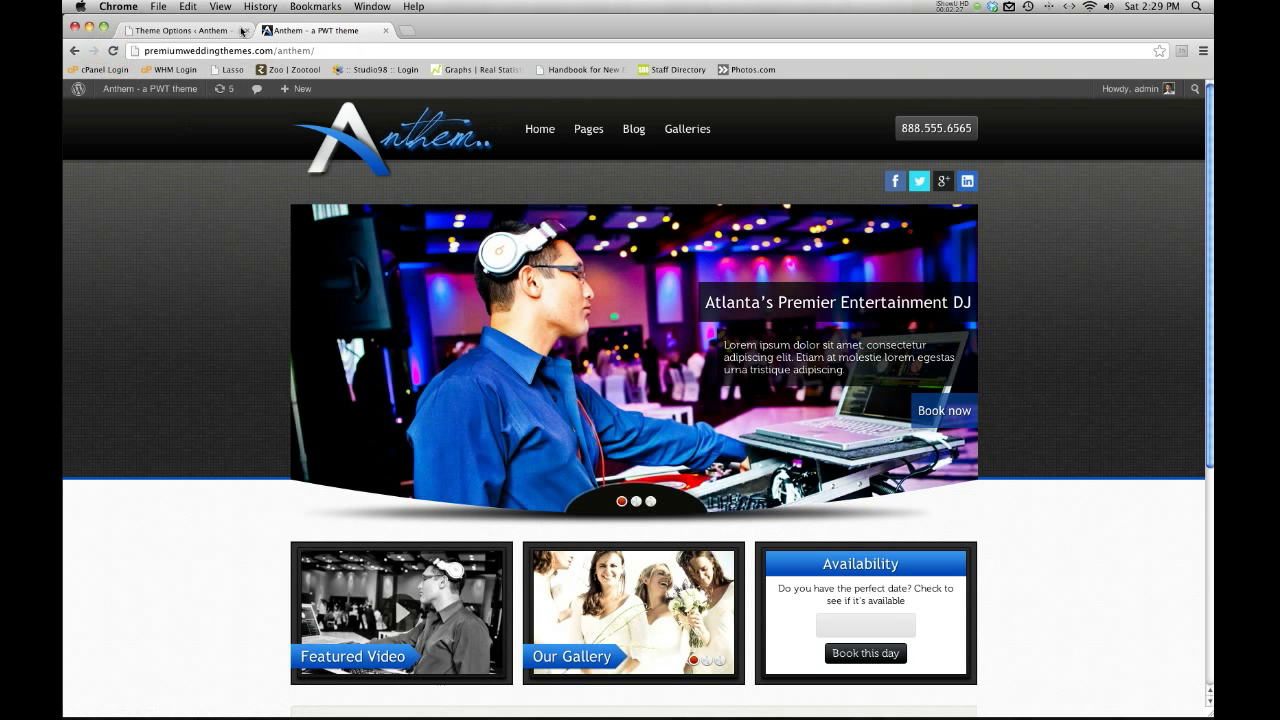
{"action": "left_click", "coordinate": [202, 30]}
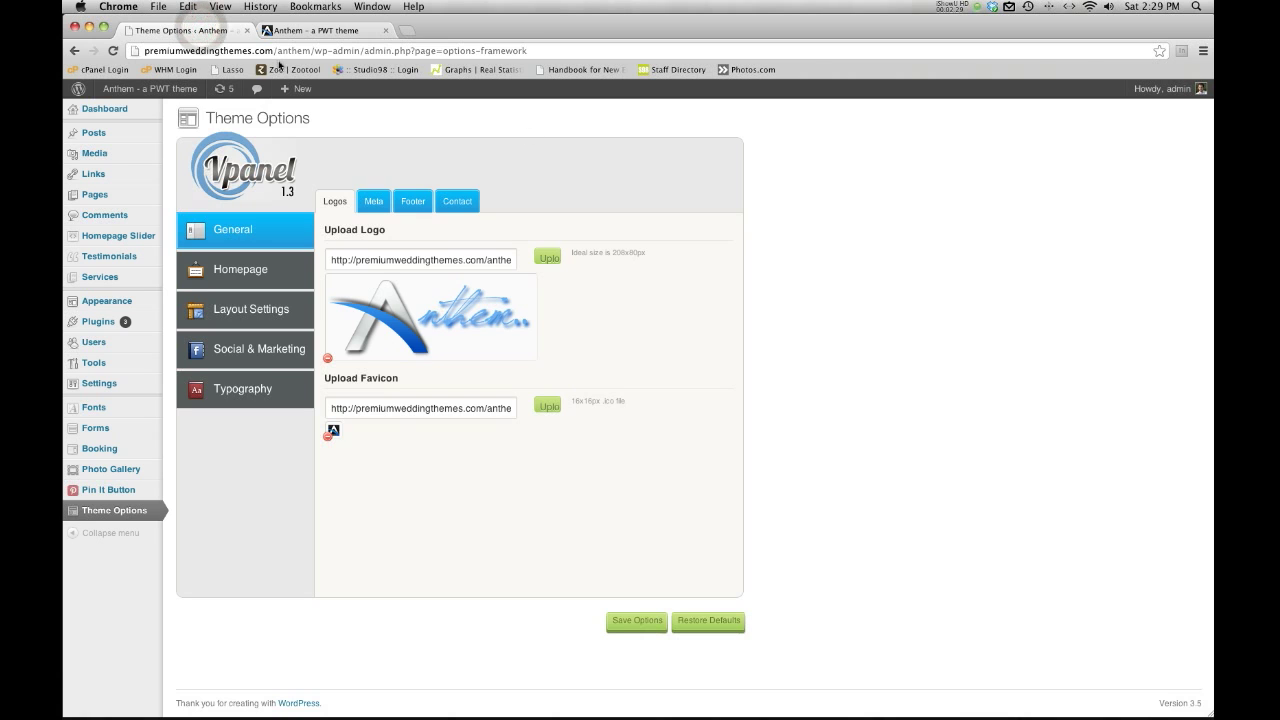
Review the meta description and homepage keyword fields and the footer copyright text in the General options.
{"action": "left_click", "coordinate": [854, 231]}
{"action": "left_click", "coordinate": [362, 207]}
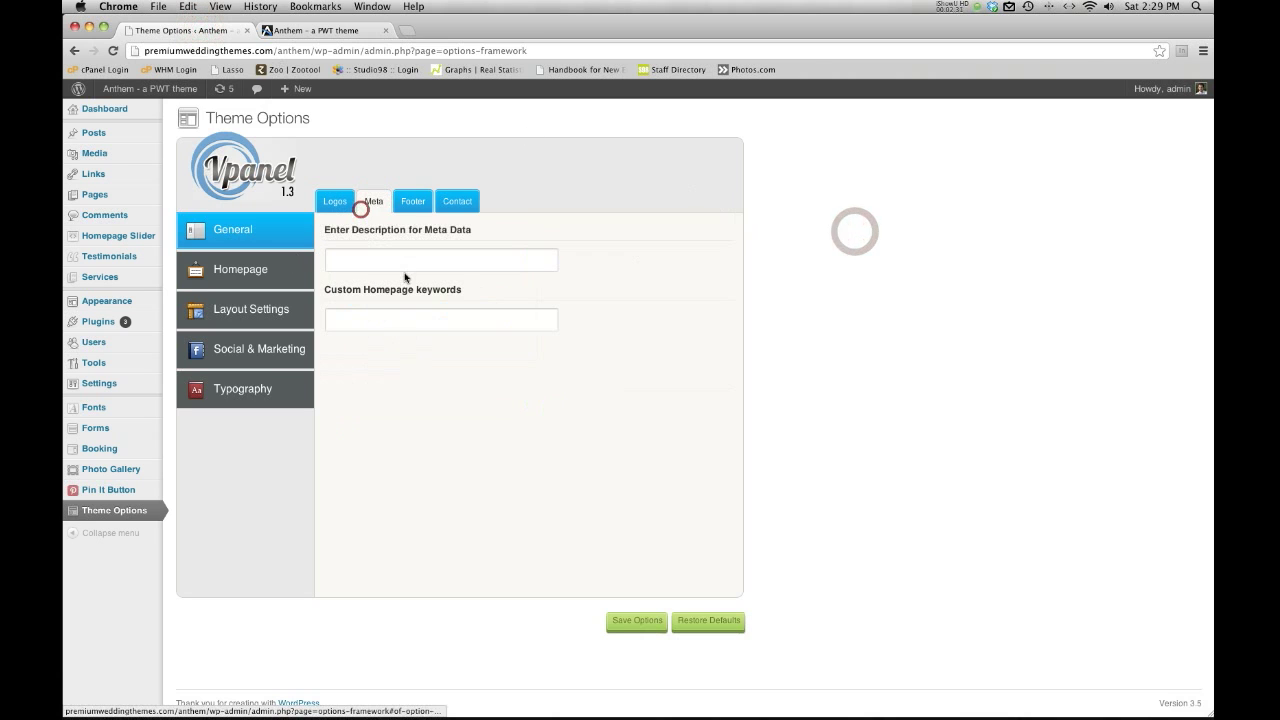
{"action": "left_click", "coordinate": [401, 264]}
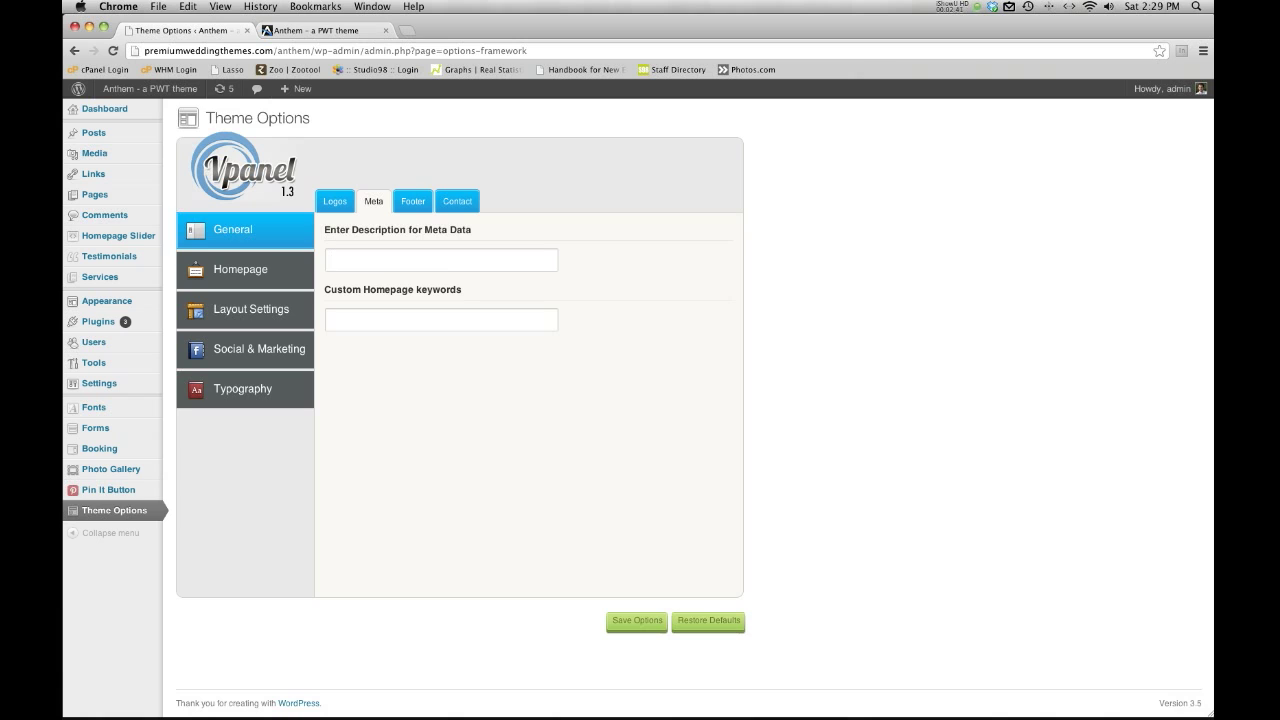
{"action": "left_click", "coordinate": [413, 202]}
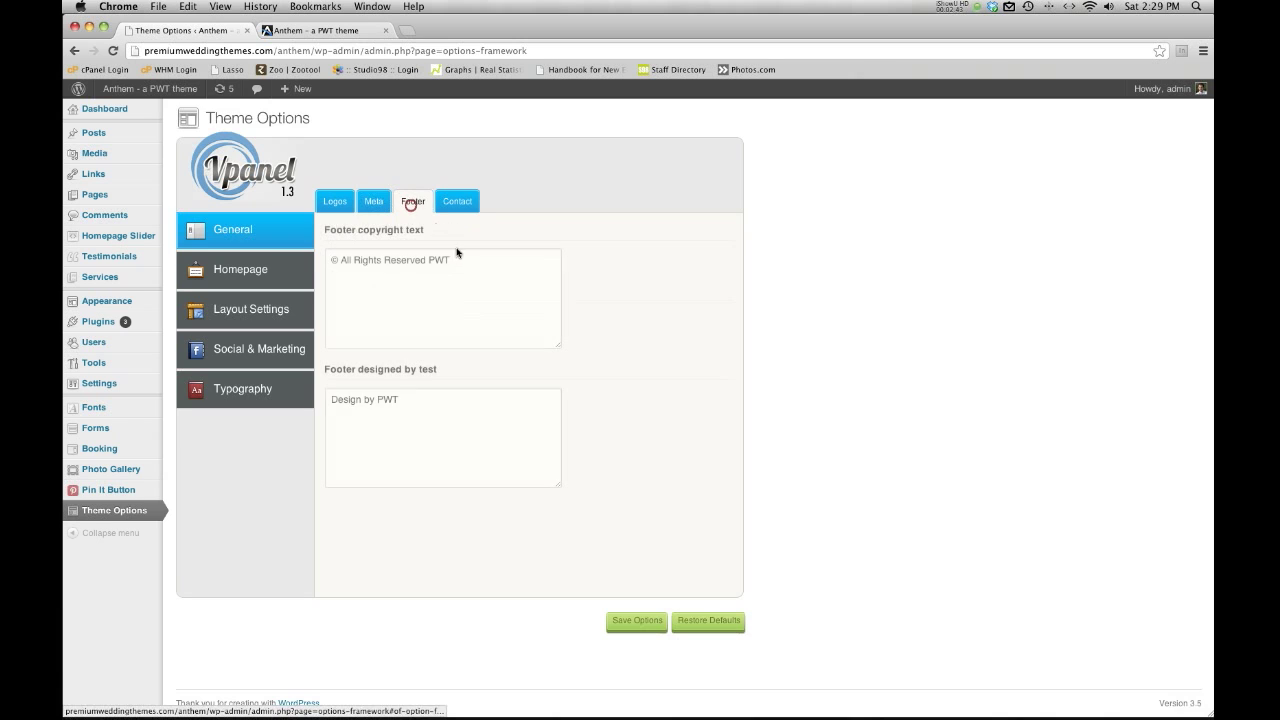
{"action": "triple_click", "coordinate": [443, 268]}
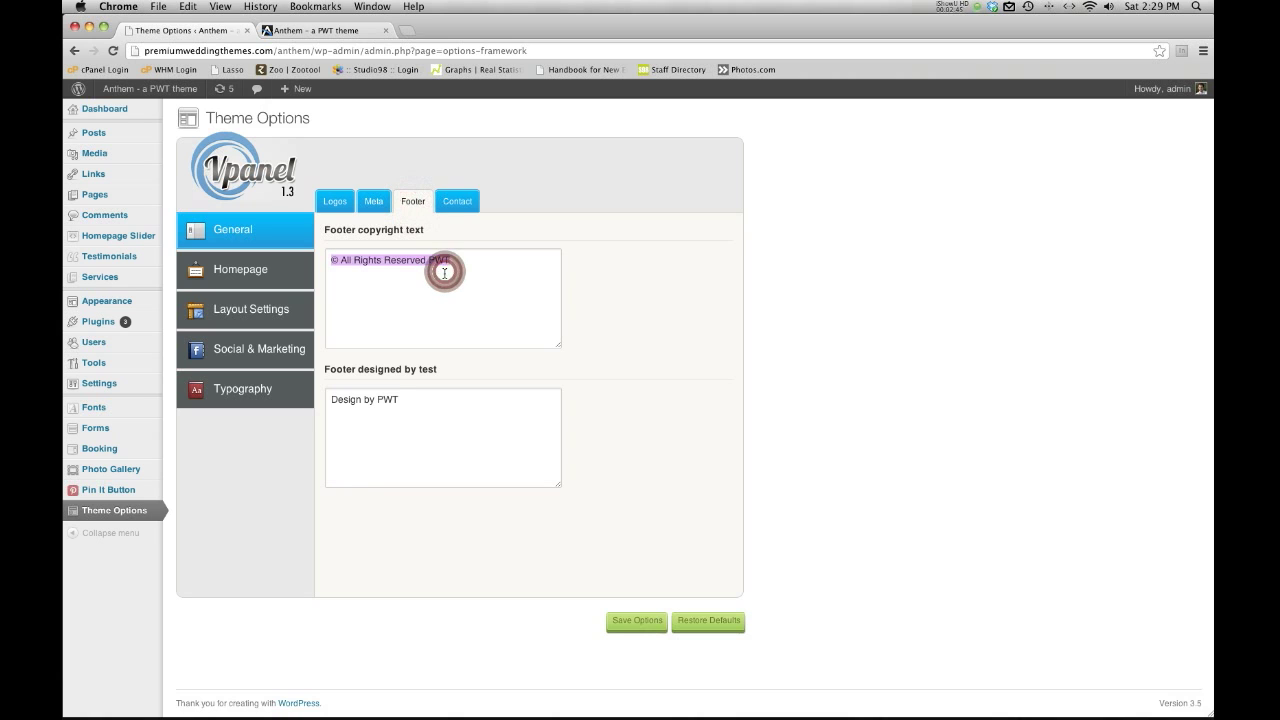
Review the system email and header phone number settings, and locate the phone number in the live homepage's header.
{"action": "left_click", "coordinate": [447, 203]}
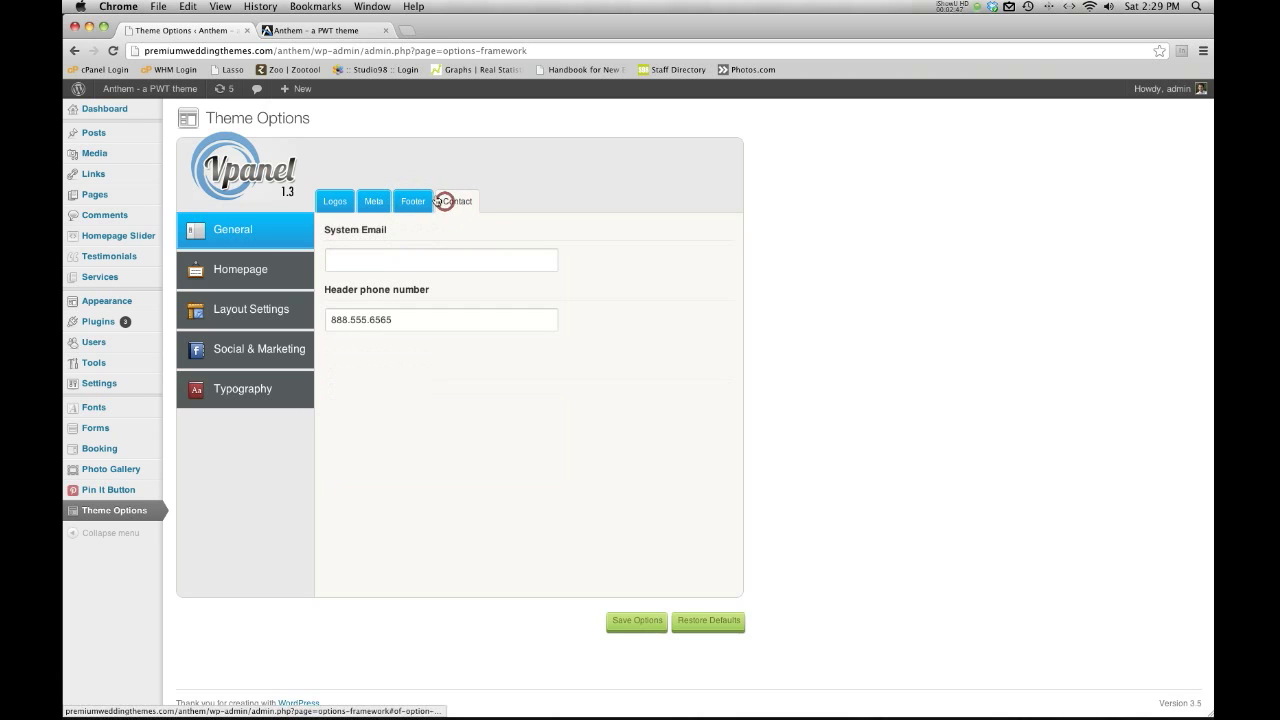
{"action": "left_click", "coordinate": [376, 263]}
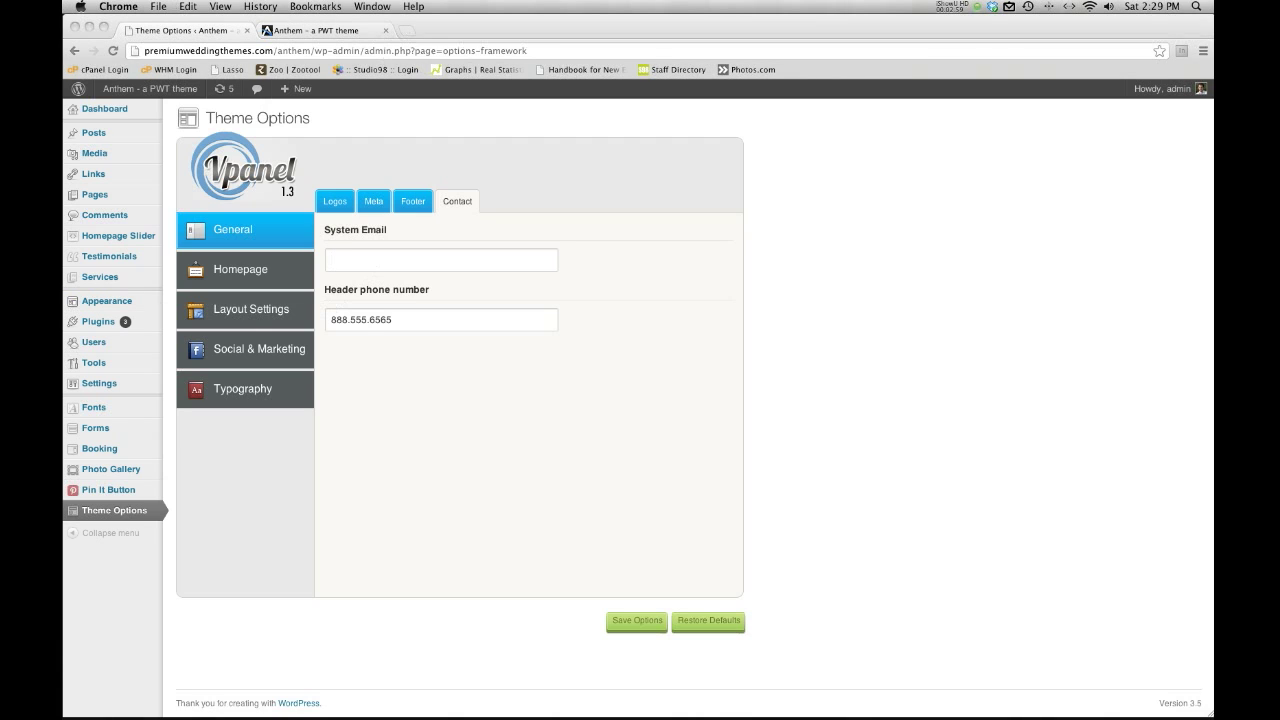
{"action": "left_click", "coordinate": [655, 475]}
{"action": "double_click", "coordinate": [386, 320]}
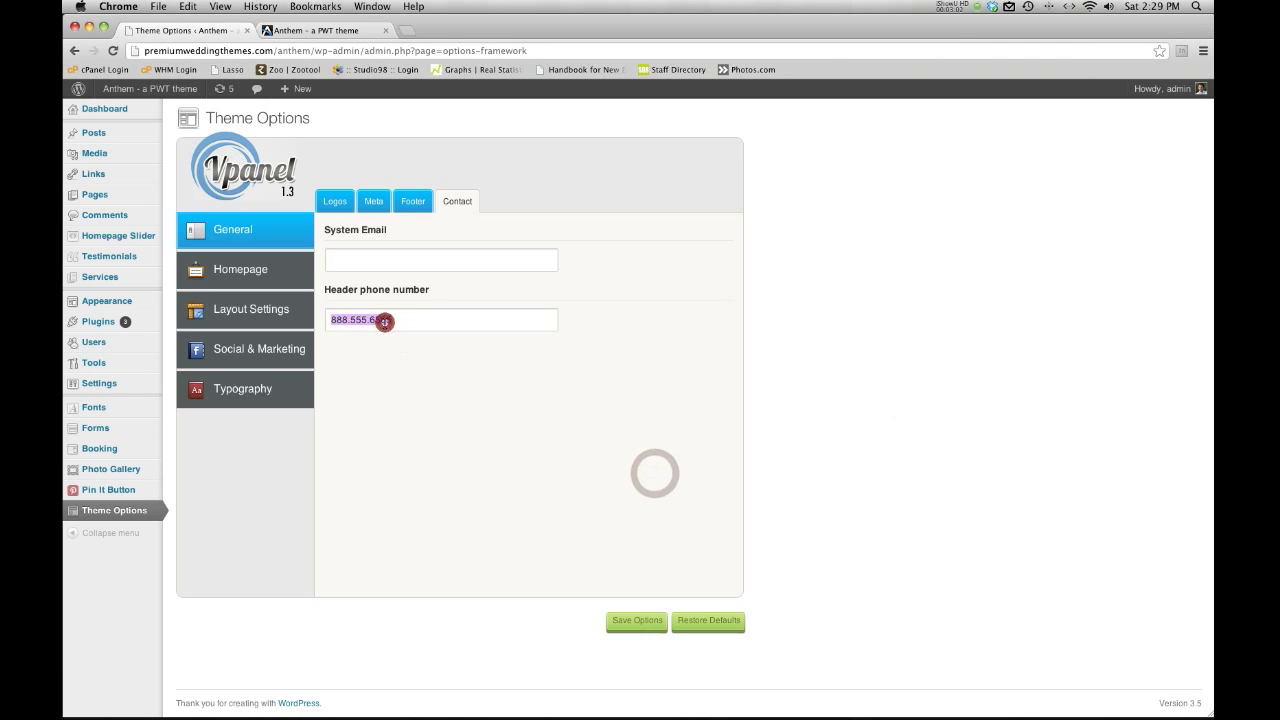
{"action": "left_click", "coordinate": [301, 30]}
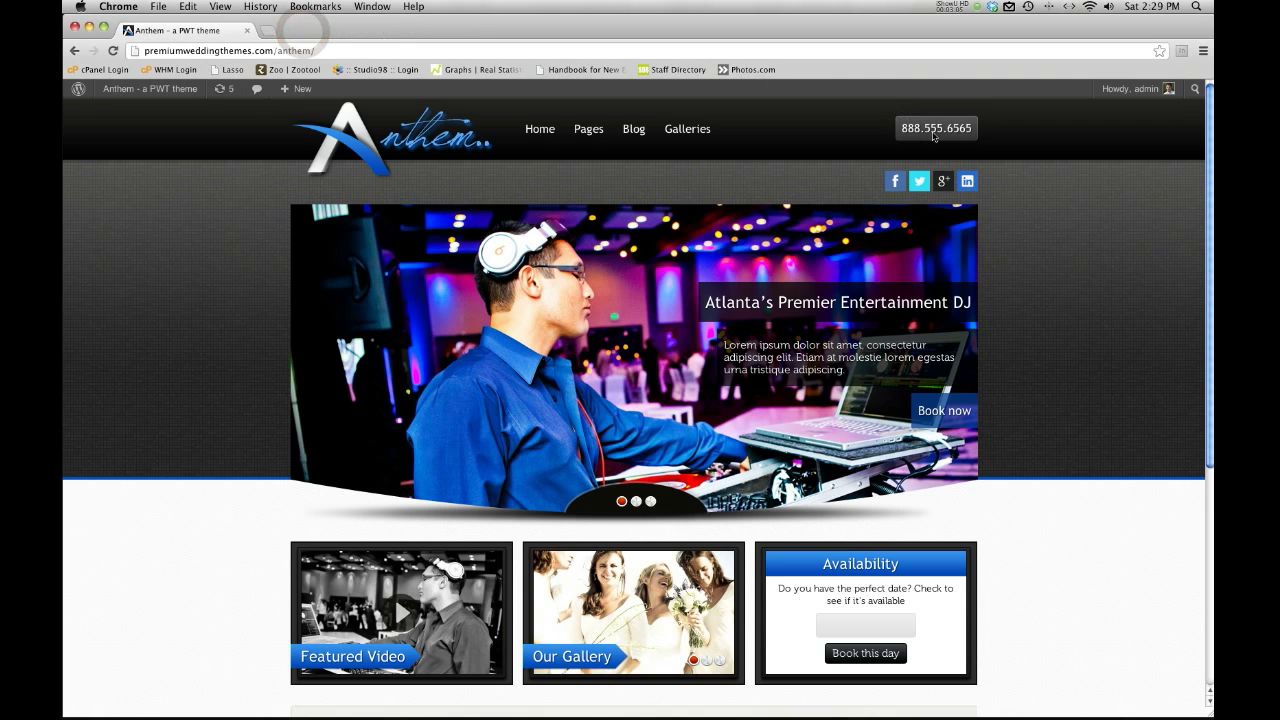
{"action": "double_click", "coordinate": [932, 130]}
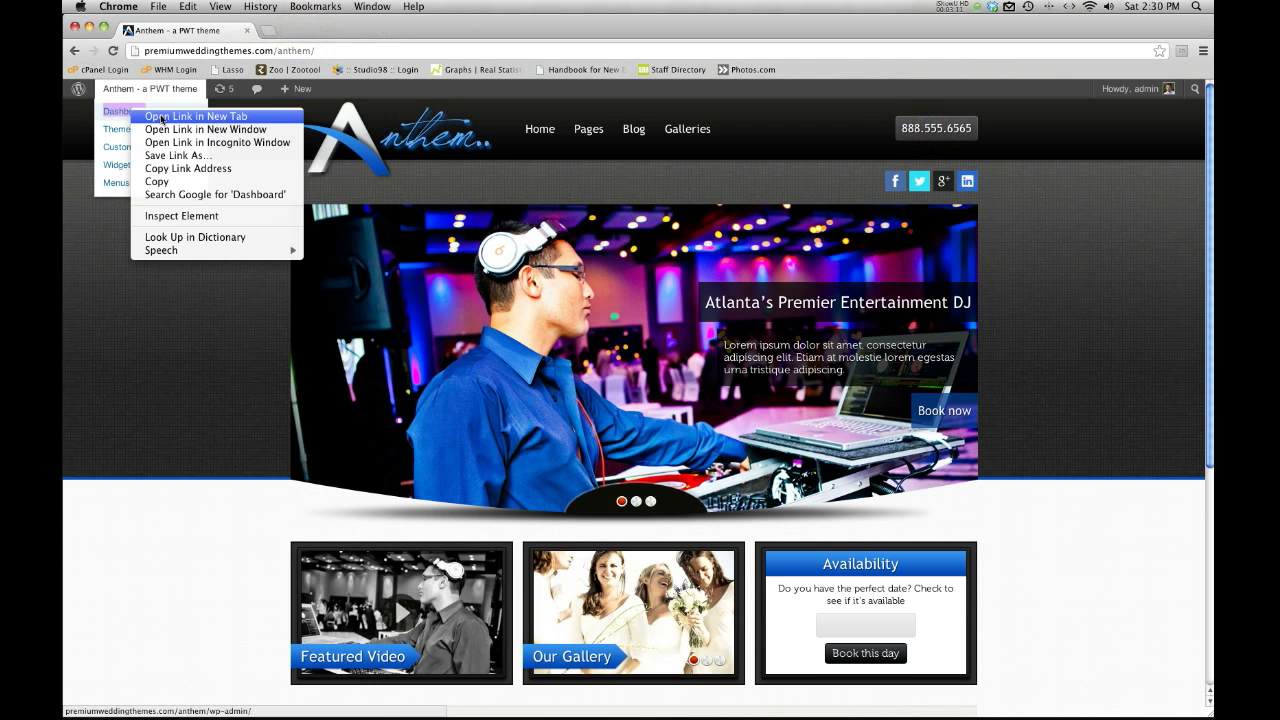
Reopen Theme Options through the dashboard, with the live site opened in a separate browser tab.
{"action": "right_click", "coordinate": [128, 111]}
{"action": "left_click", "coordinate": [88, 273]}
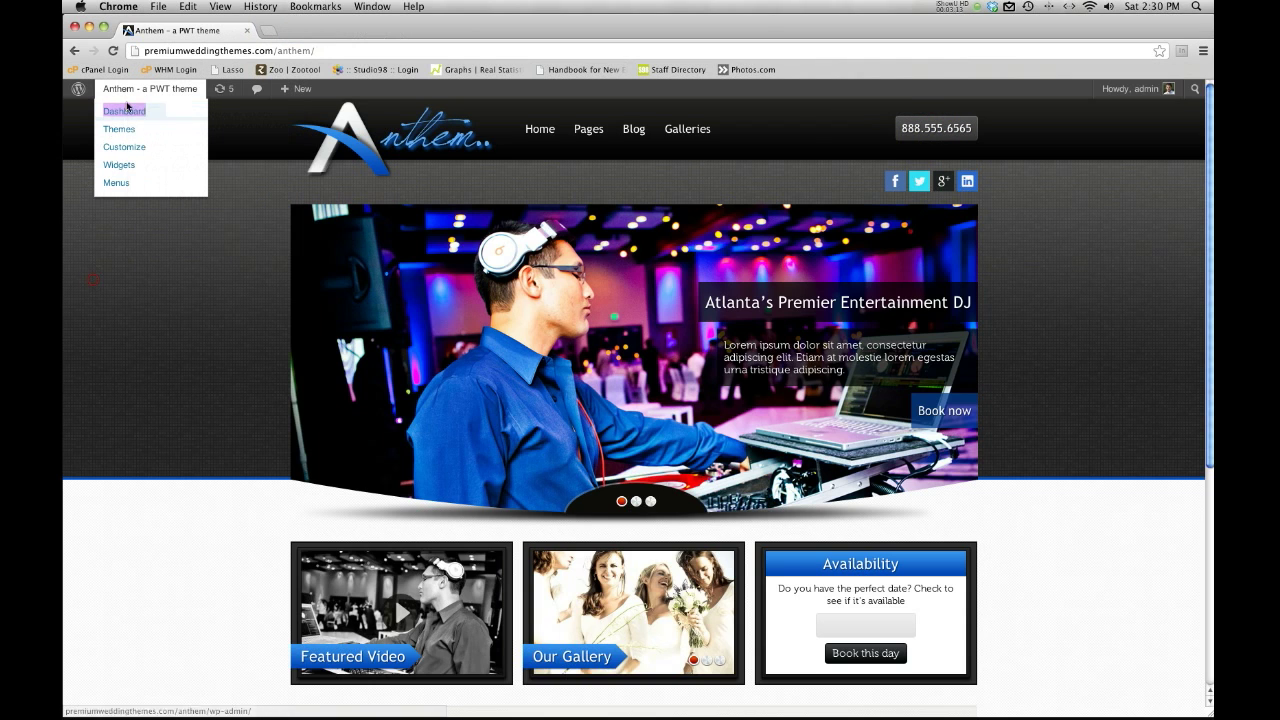
{"action": "left_click", "coordinate": [130, 111]}
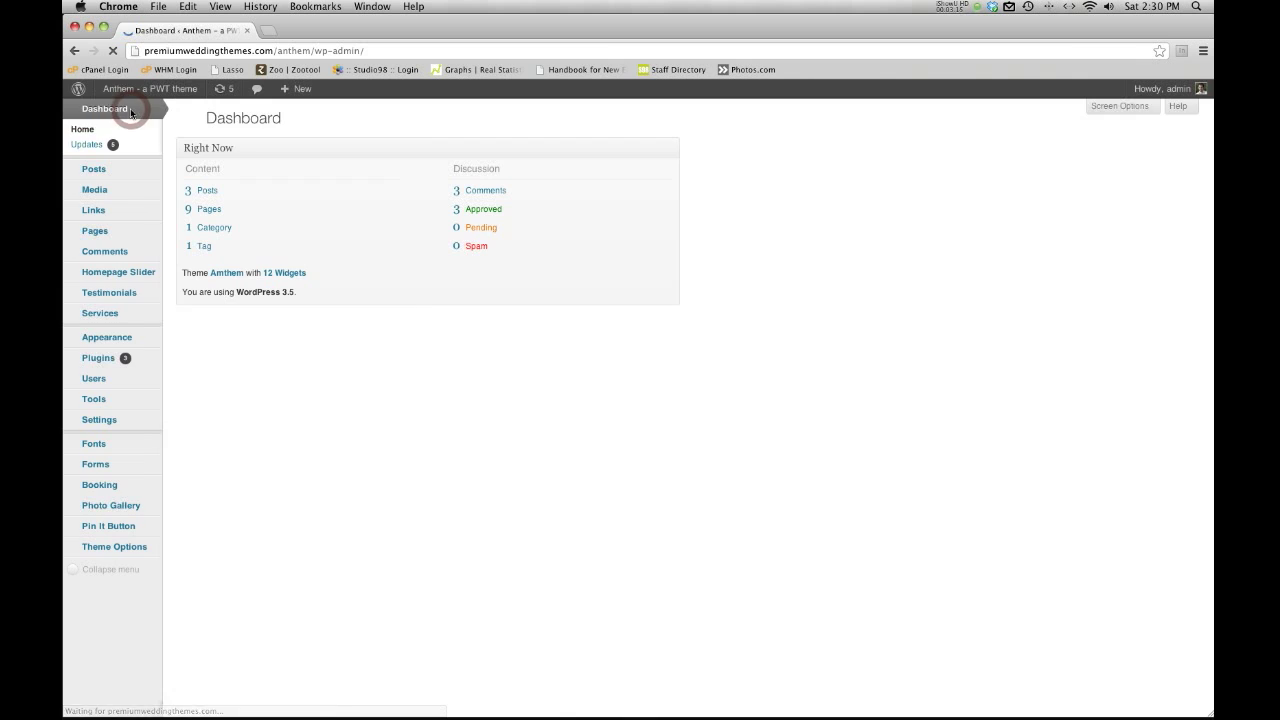
{"action": "mouse_move", "coordinate": [125, 88]}
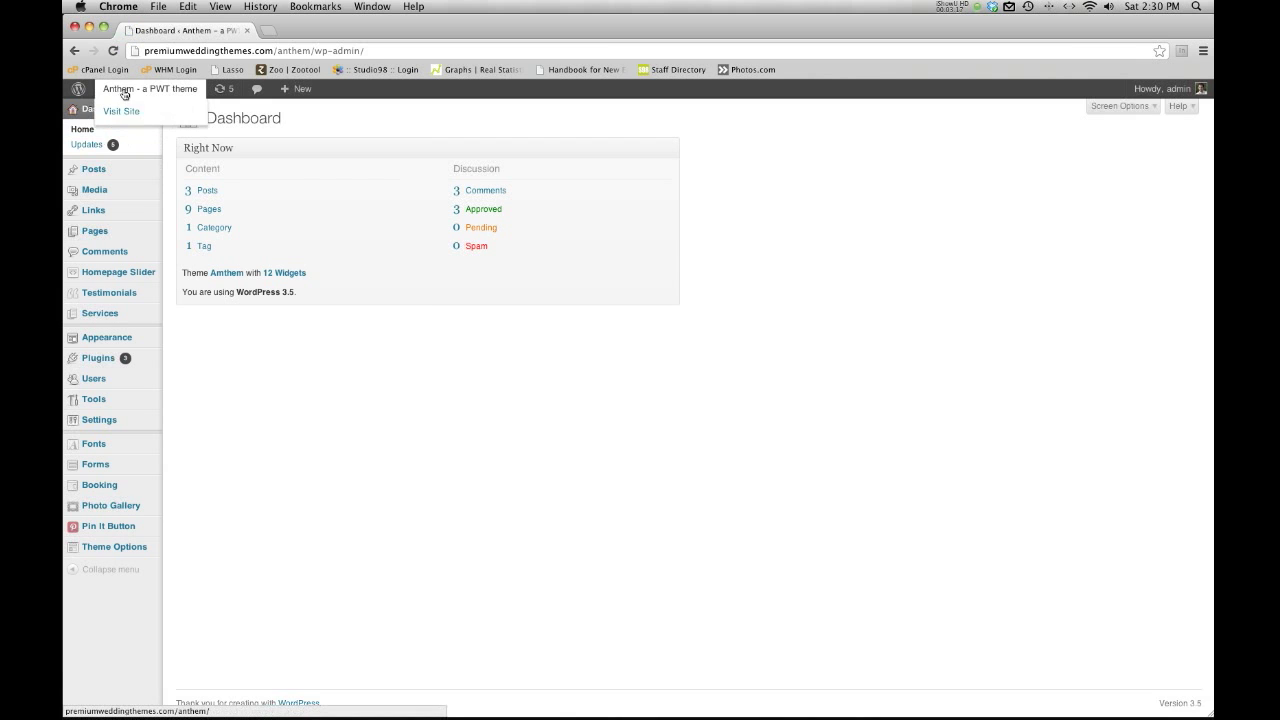
{"action": "right_click", "coordinate": [130, 110]}
{"action": "left_click", "coordinate": [165, 114]}
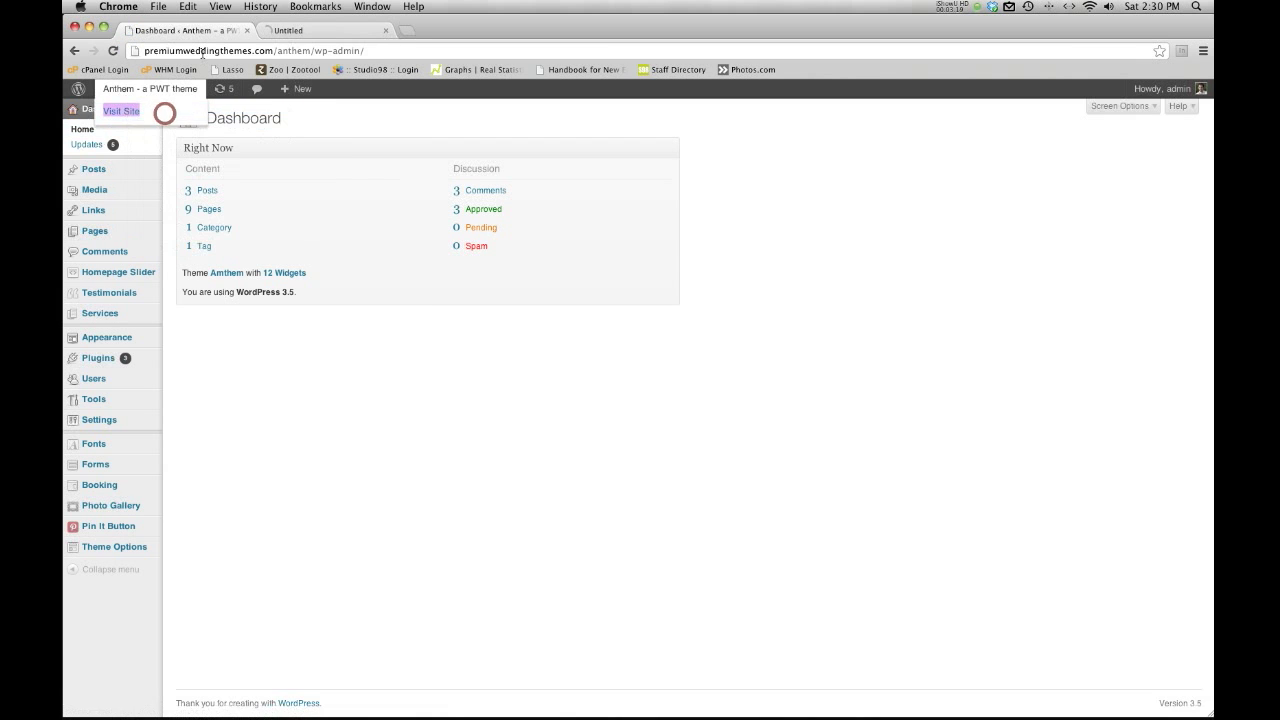
{"action": "left_click", "coordinate": [143, 547]}
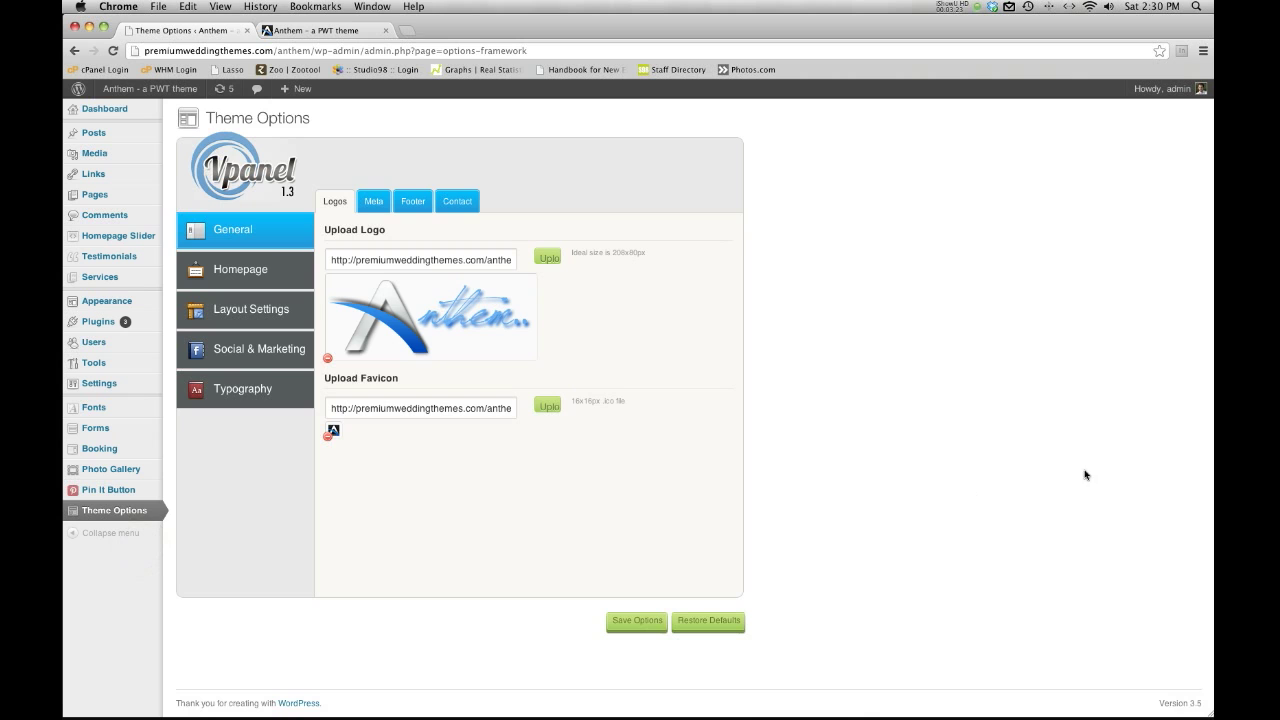
Open the Homepage theme options, and examine the live homepage's sections from the slider down to the footer.
{"action": "left_click", "coordinate": [274, 278]}
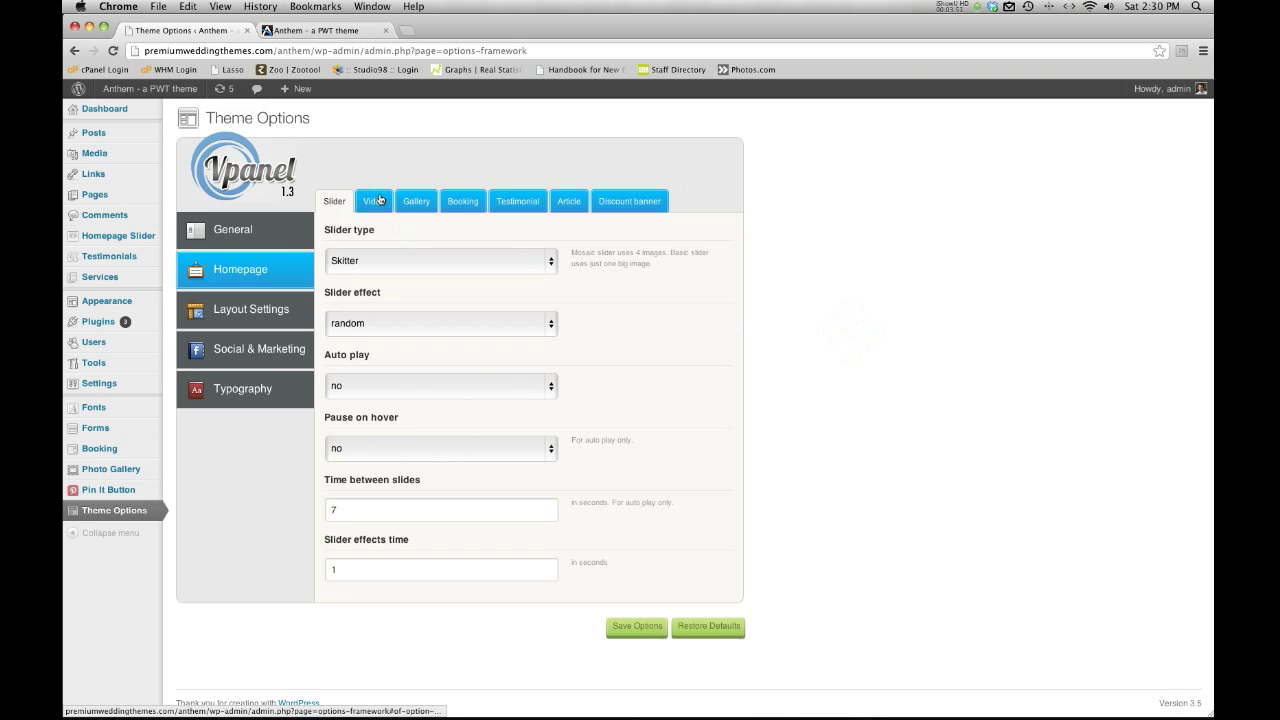
{"action": "left_click", "coordinate": [290, 31]}
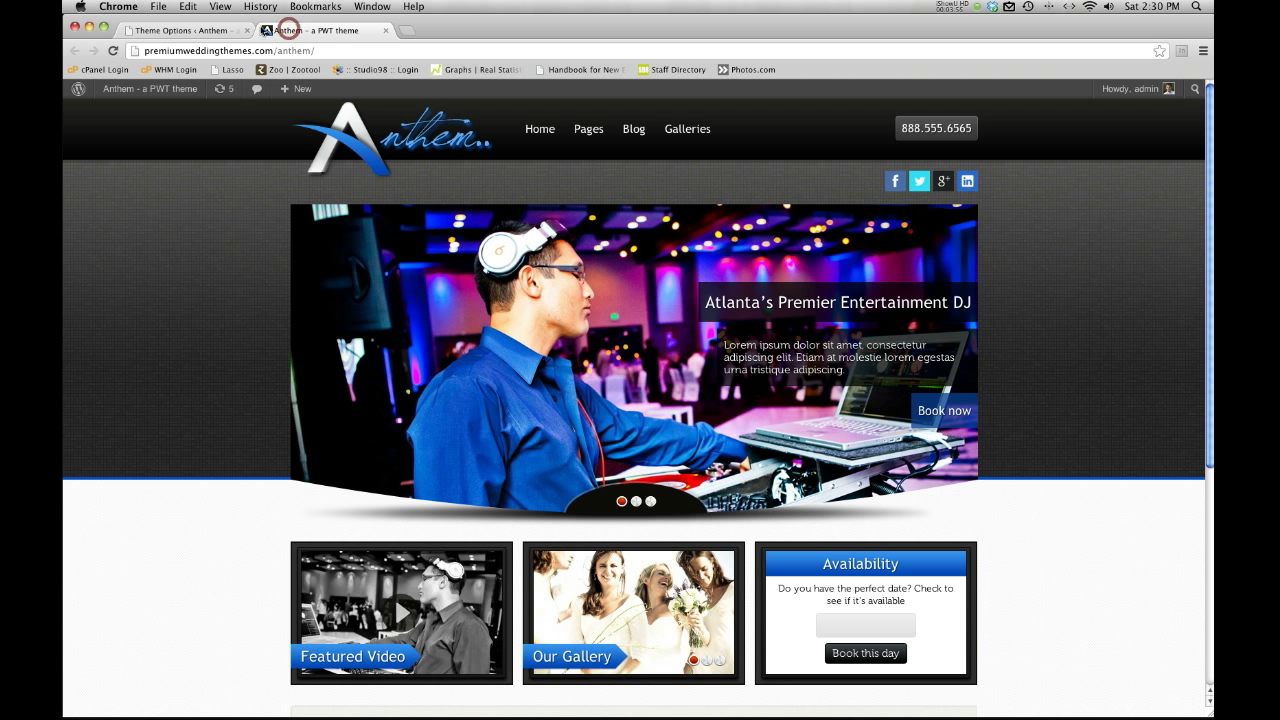
{"action": "scroll", "coordinate": [715, 291], "scroll_direction": "down", "scroll_amount": 5}
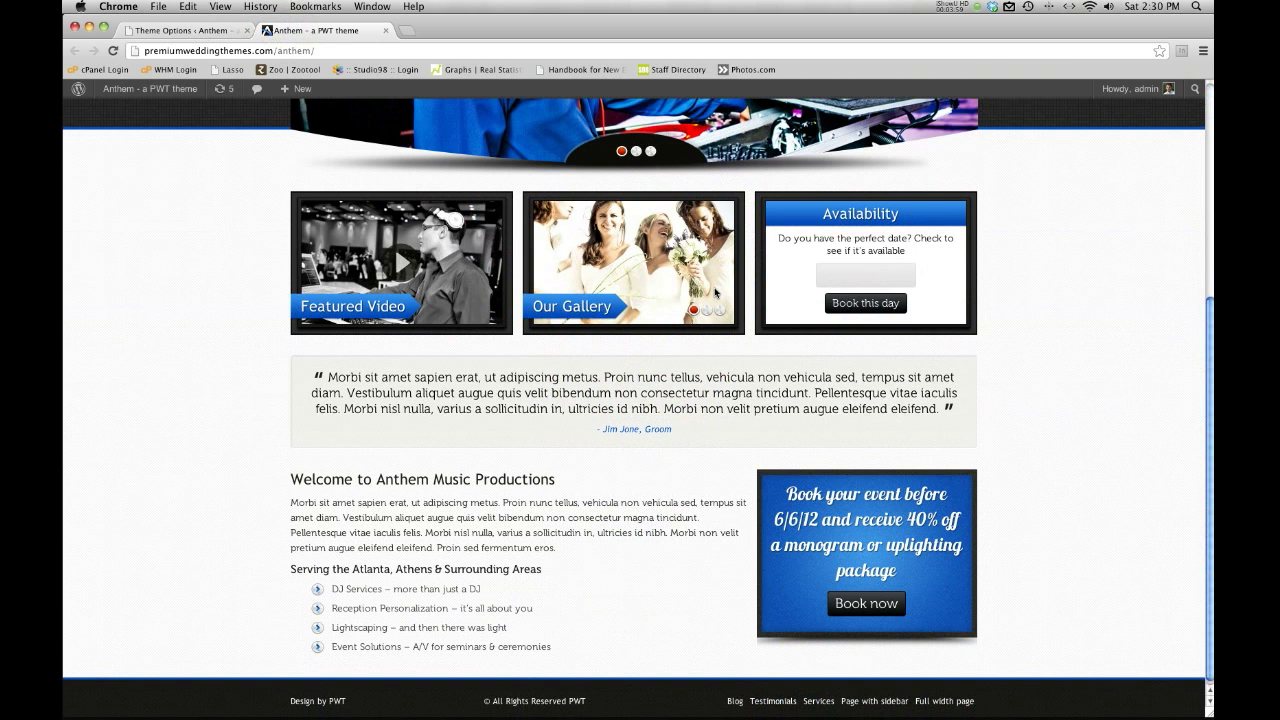
{"action": "scroll", "coordinate": [715, 291], "scroll_direction": "up", "scroll_amount": 5}
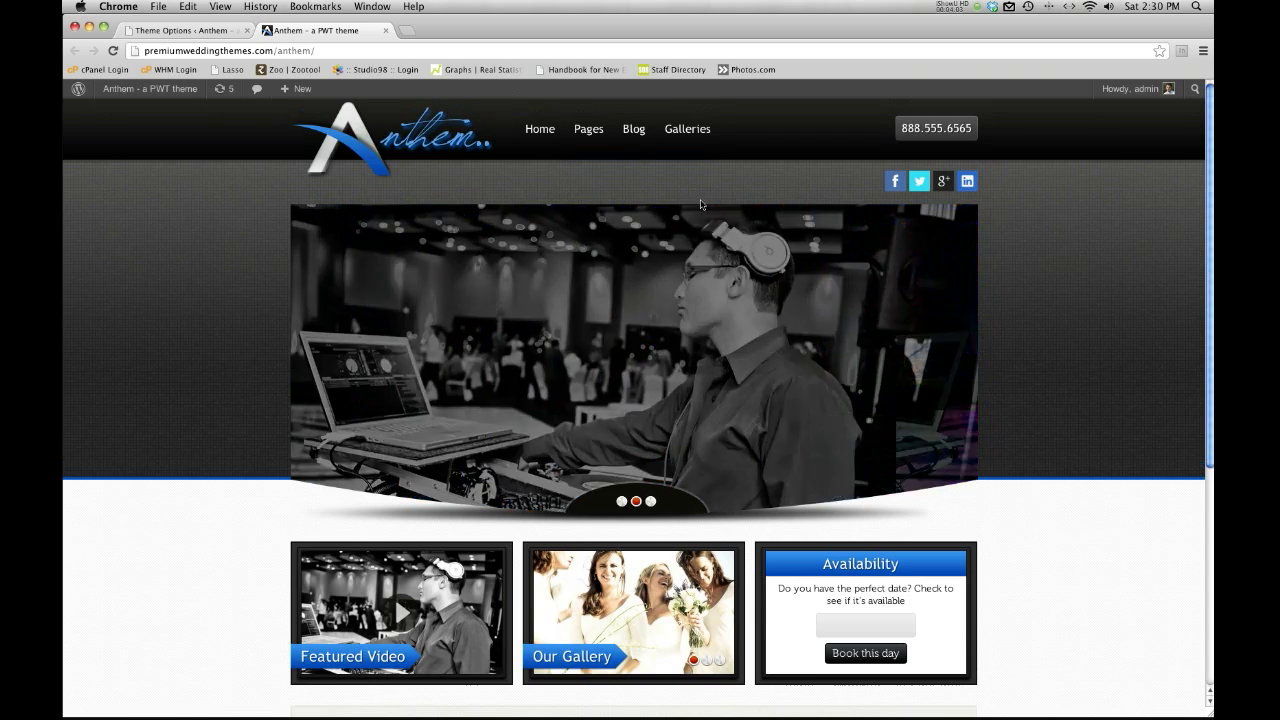
{"action": "scroll", "coordinate": [260, 350], "scroll_direction": "down", "scroll_amount": 3}
{"action": "scroll", "coordinate": [317, 324], "scroll_direction": "down", "scroll_amount": 1}
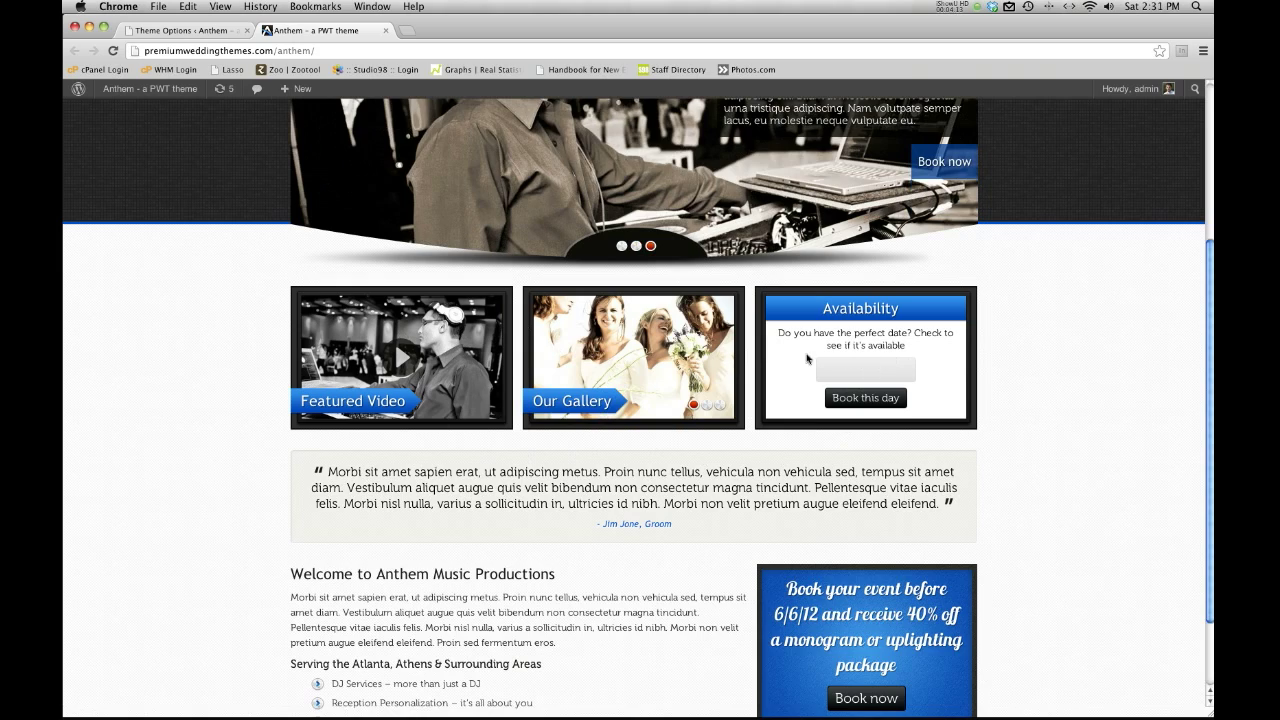
{"action": "scroll", "coordinate": [432, 452], "scroll_direction": "down", "scroll_amount": 2}
{"action": "scroll", "coordinate": [808, 535], "scroll_direction": "up", "scroll_amount": 5}
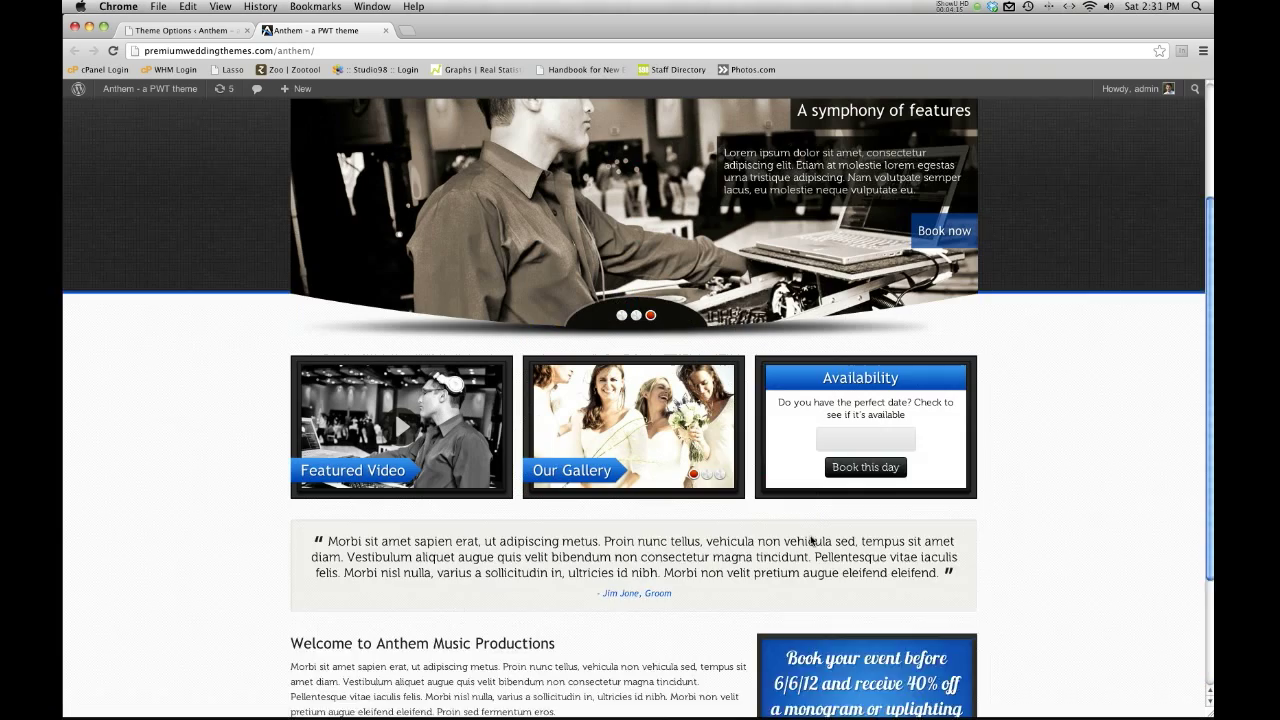
Return to Theme Options, reopen the live site in a new browser tab, and switch to it.
{"action": "left_click", "coordinate": [188, 31]}
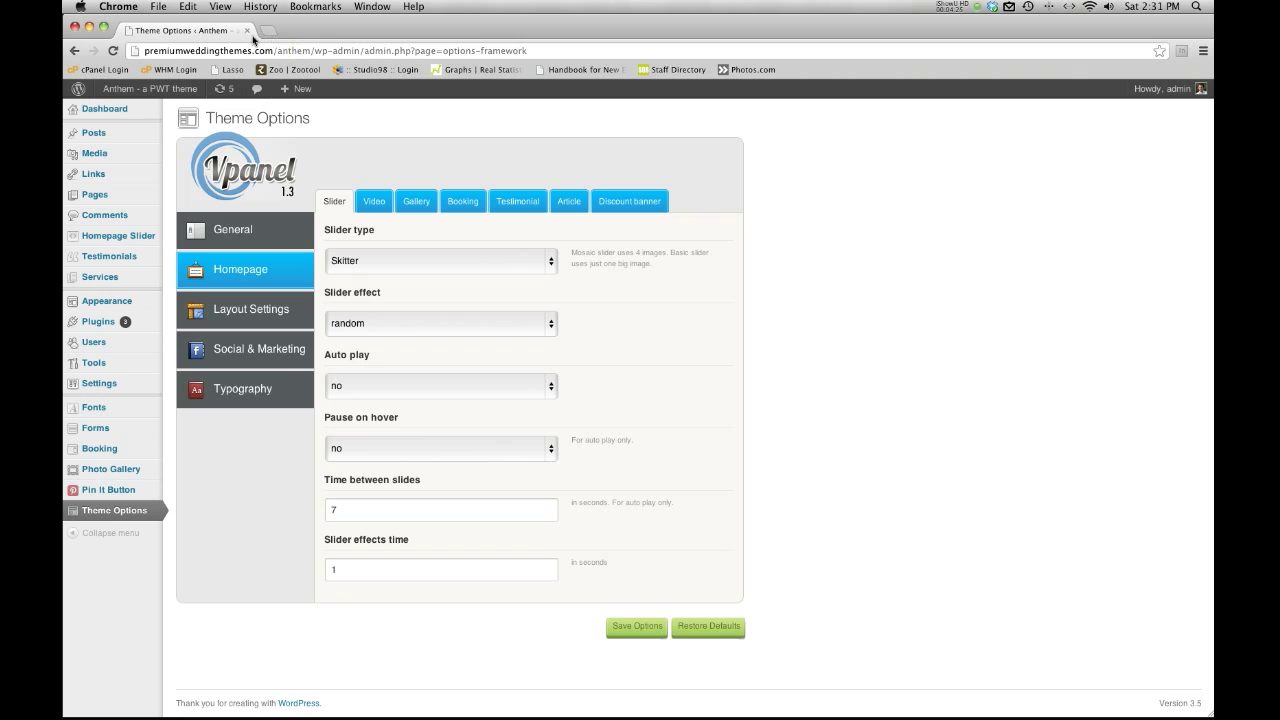
{"action": "mouse_move", "coordinate": [165, 88]}
{"action": "right_click", "coordinate": [142, 112]}
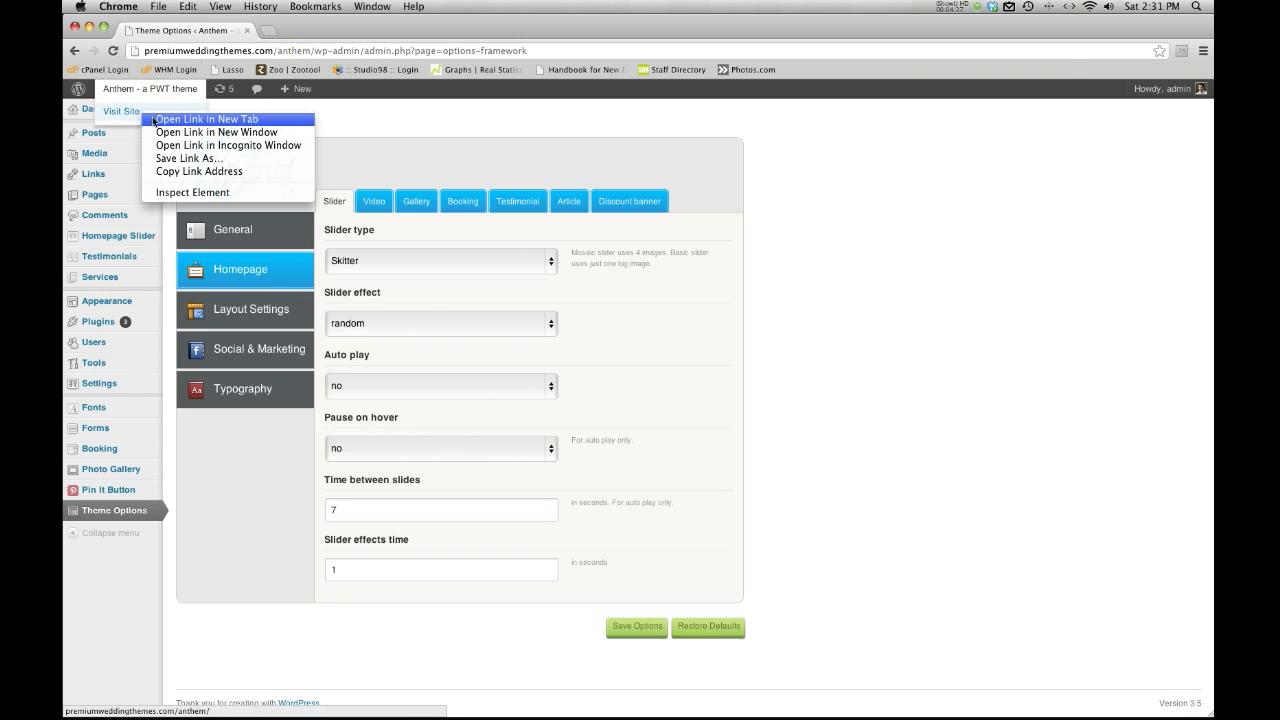
{"action": "left_click", "coordinate": [170, 120]}
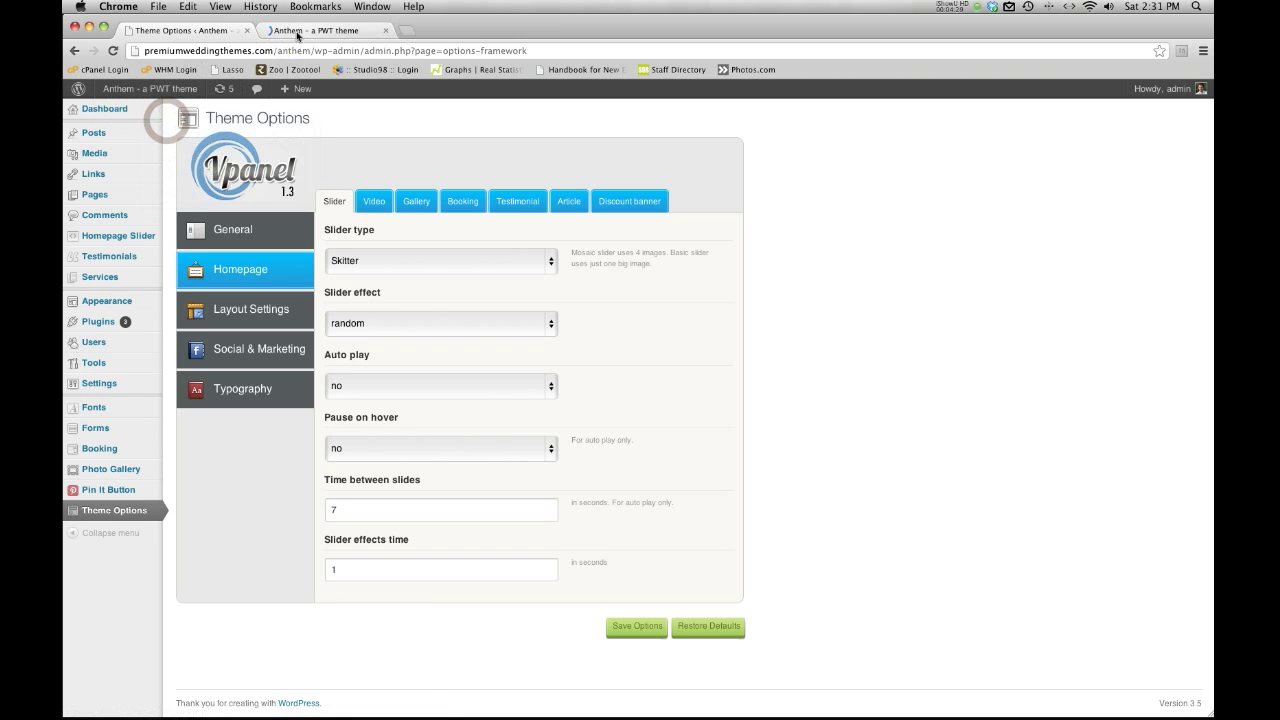
{"action": "left_click", "coordinate": [297, 34]}
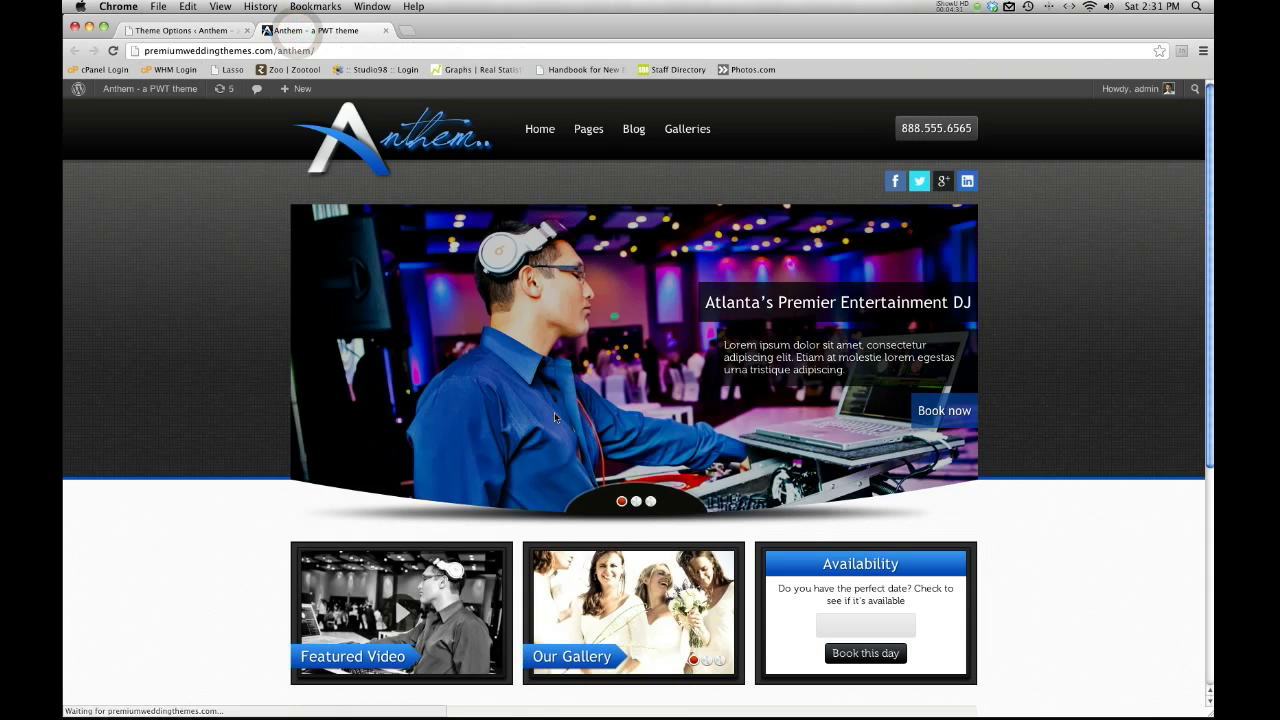
Switch among the three homepage slides to preview the slider's transitions.
{"action": "left_click", "coordinate": [635, 502]}
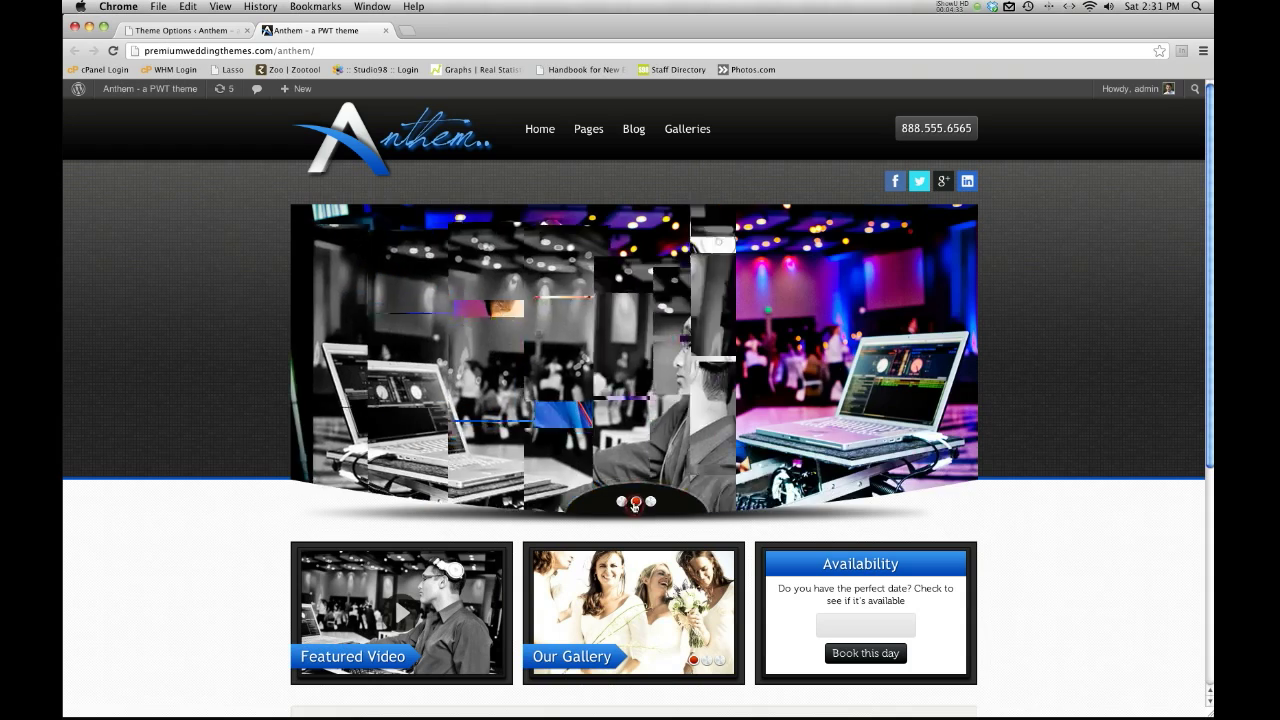
{"action": "left_click", "coordinate": [650, 502]}
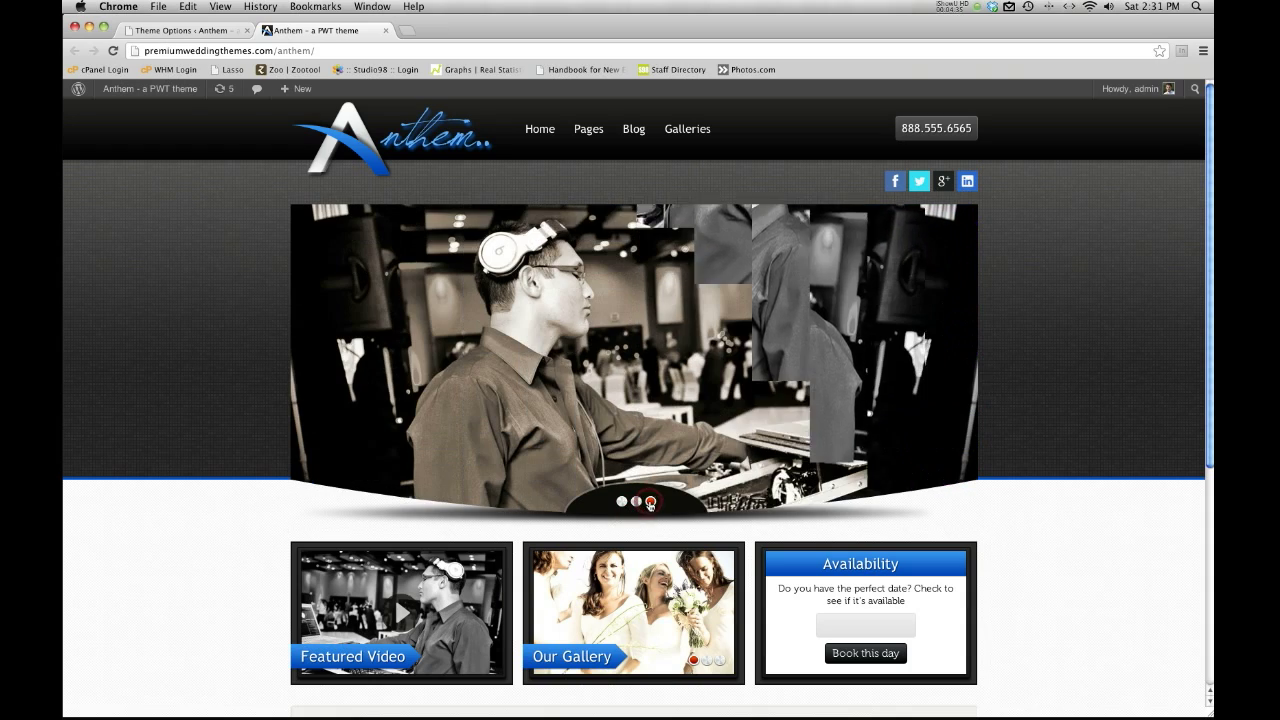
{"action": "left_click", "coordinate": [636, 502]}
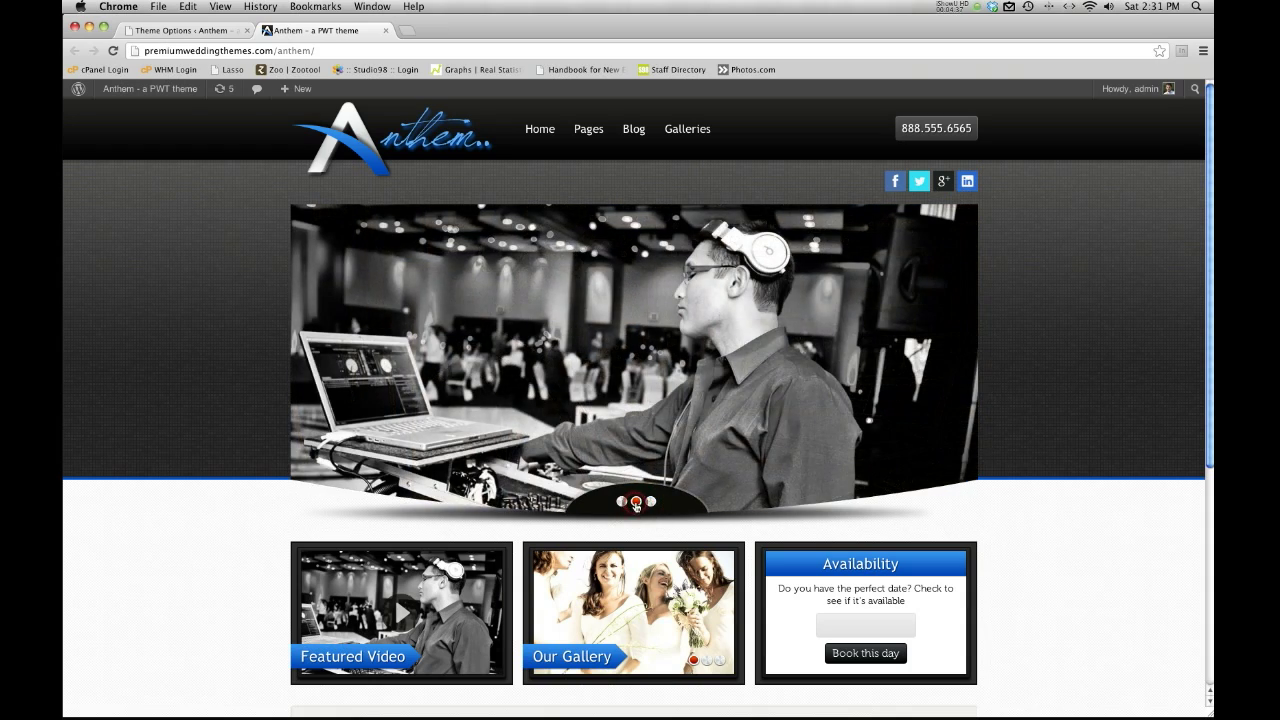
{"action": "left_click", "coordinate": [621, 502]}
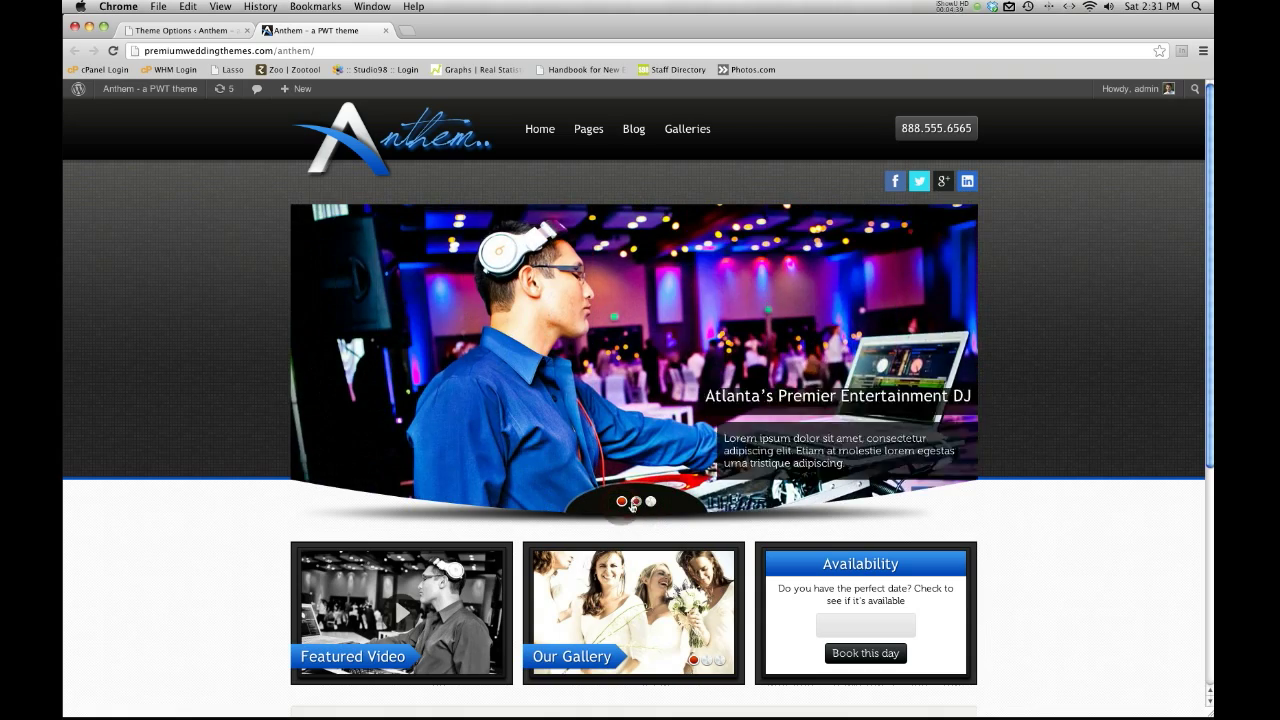
{"action": "left_click", "coordinate": [636, 502]}
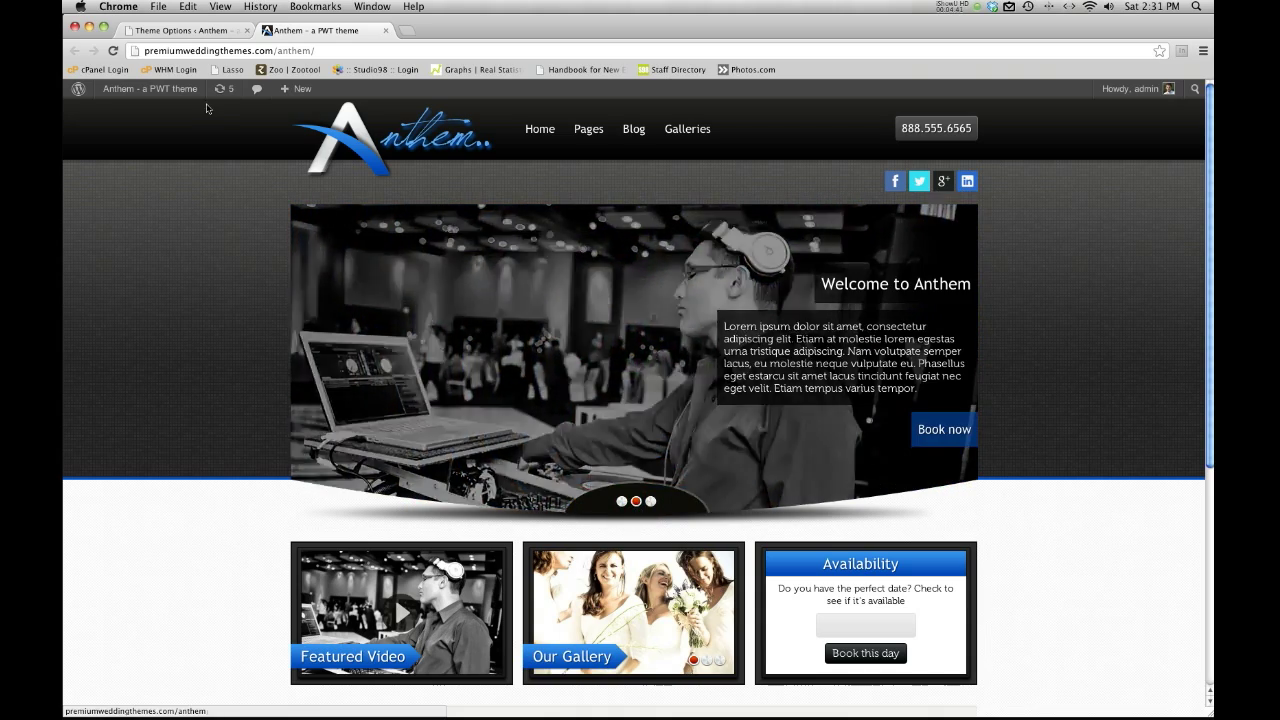
Return to the Homepage slider settings and review the available slider types, keeping Skitter selected.
{"action": "left_click", "coordinate": [169, 34]}
{"action": "left_click", "coordinate": [844, 328]}
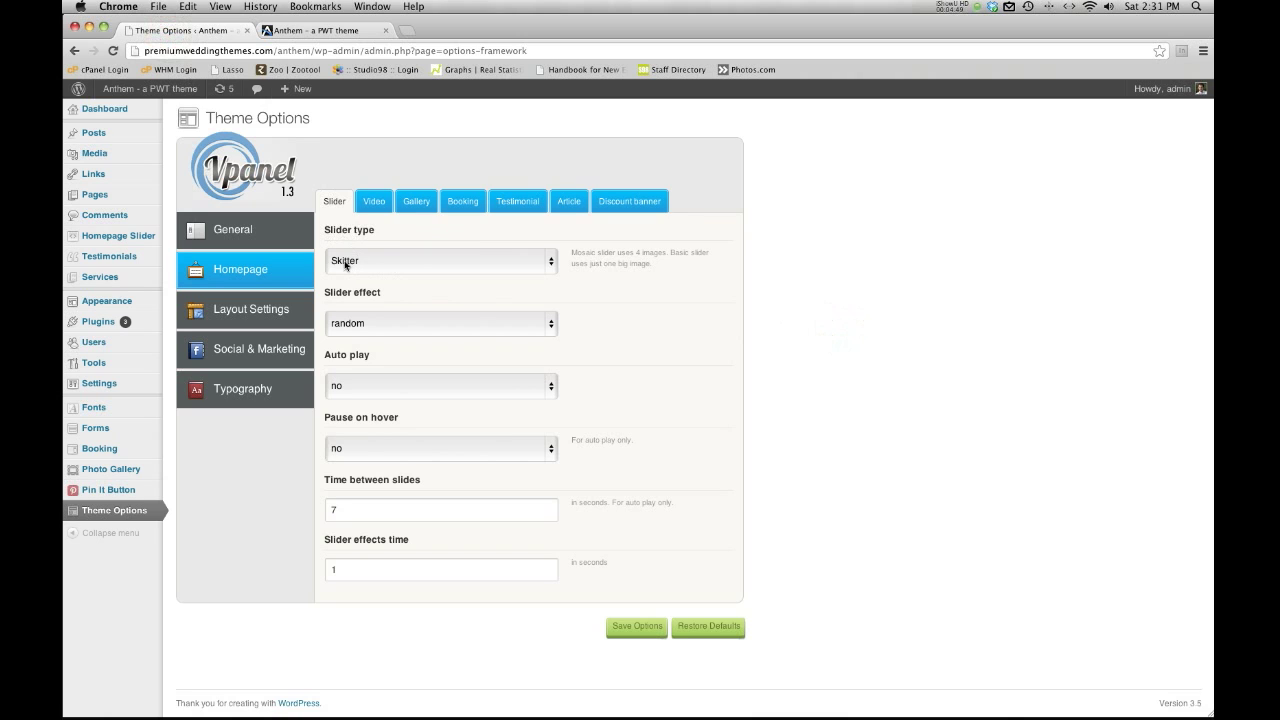
{"action": "left_click", "coordinate": [552, 262]}
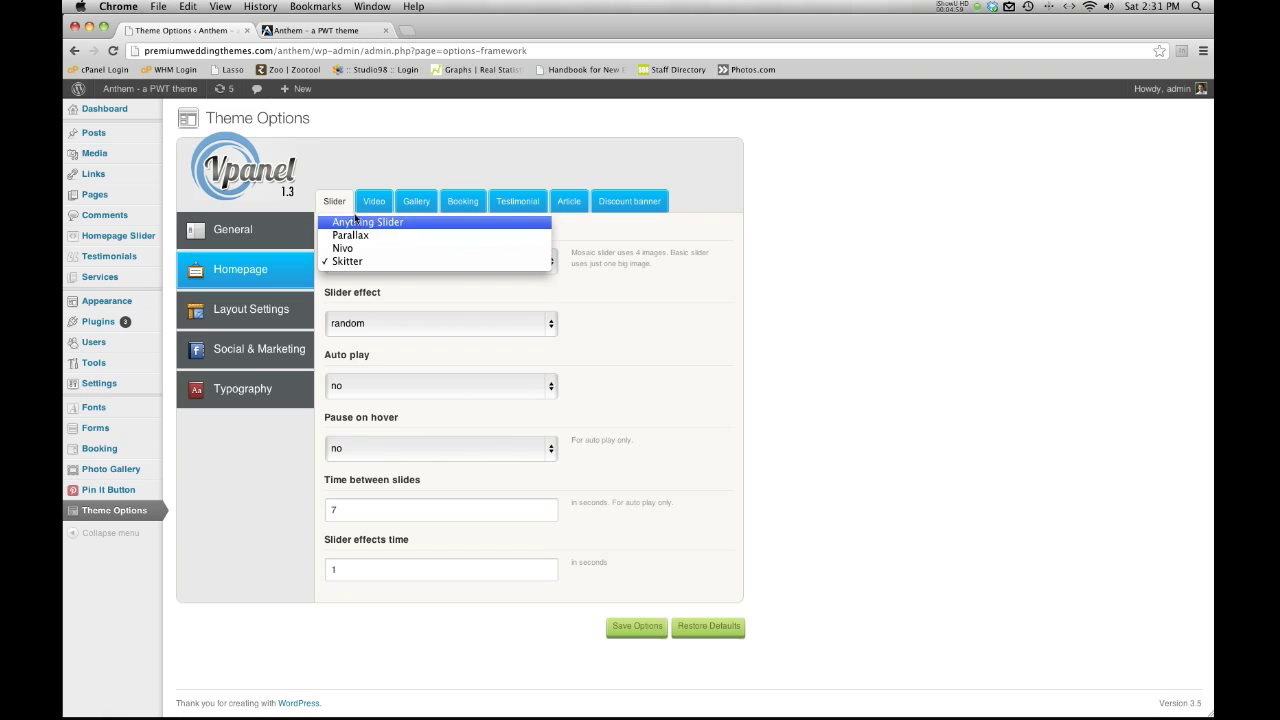
{"action": "left_click", "coordinate": [401, 280]}
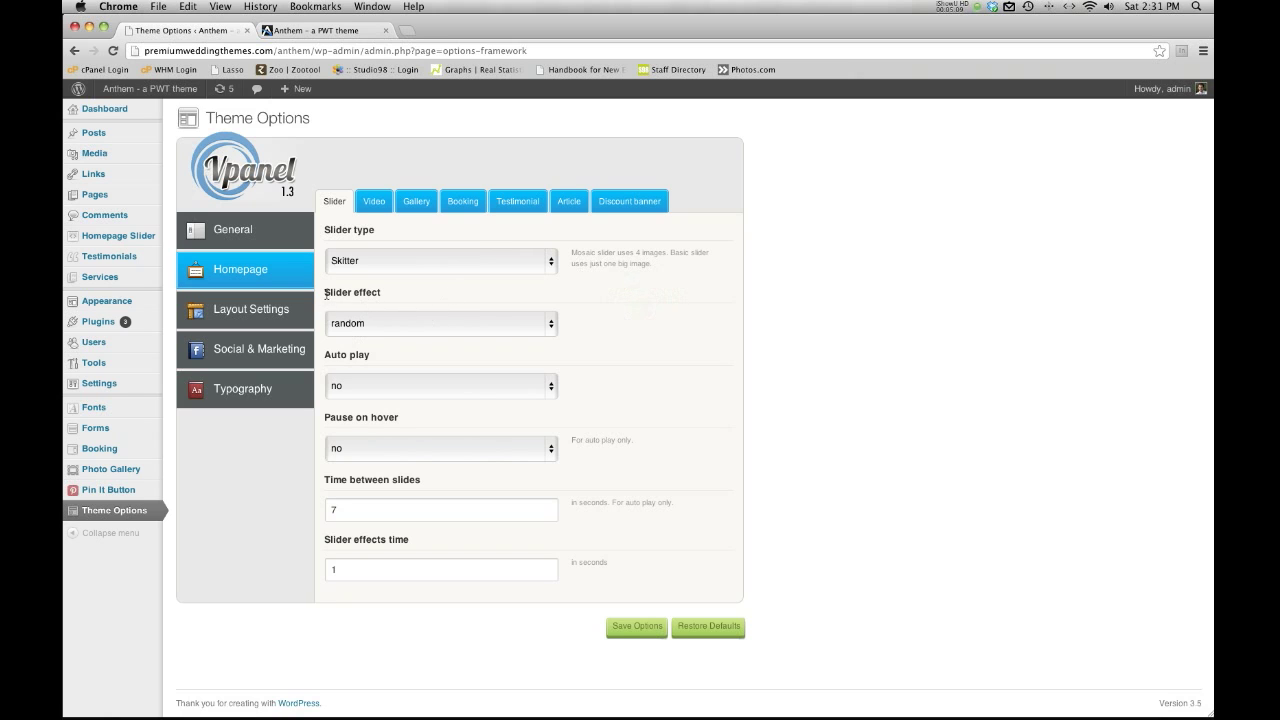
Preview the random slider effect by changing slides on the live homepage, and return to Theme Options.
{"action": "left_click", "coordinate": [295, 36]}
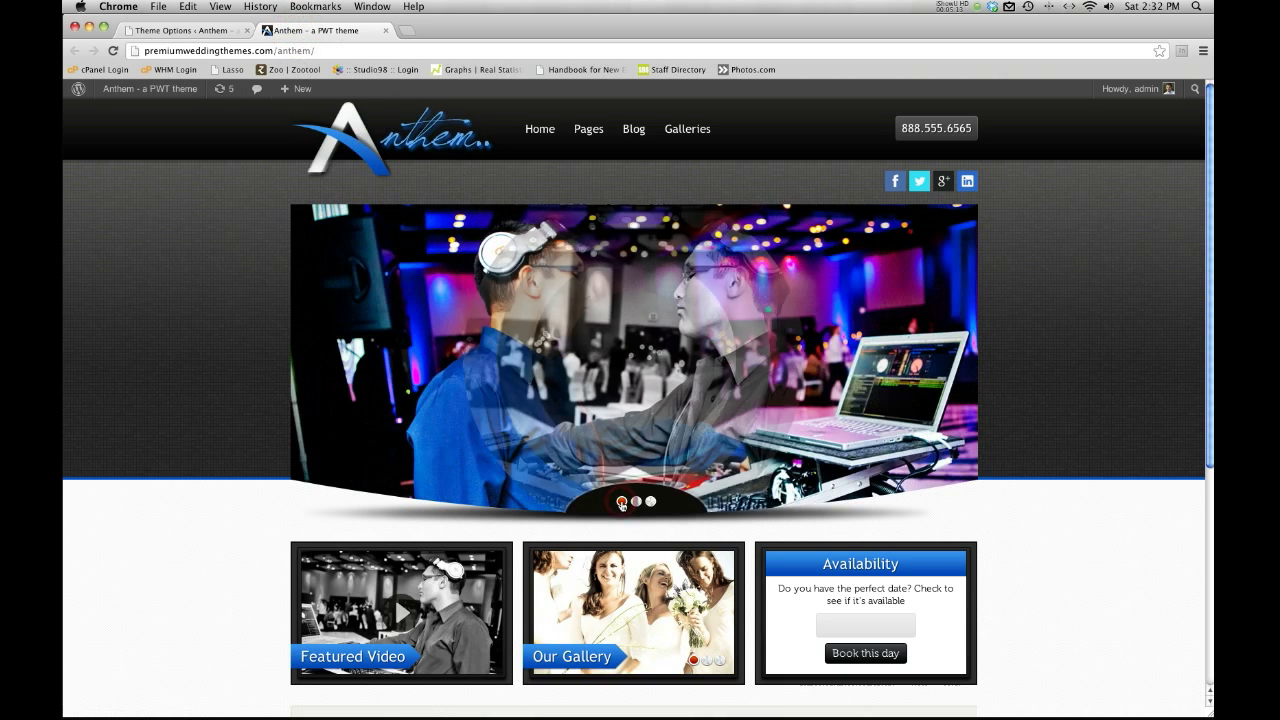
{"action": "left_click", "coordinate": [636, 503]}
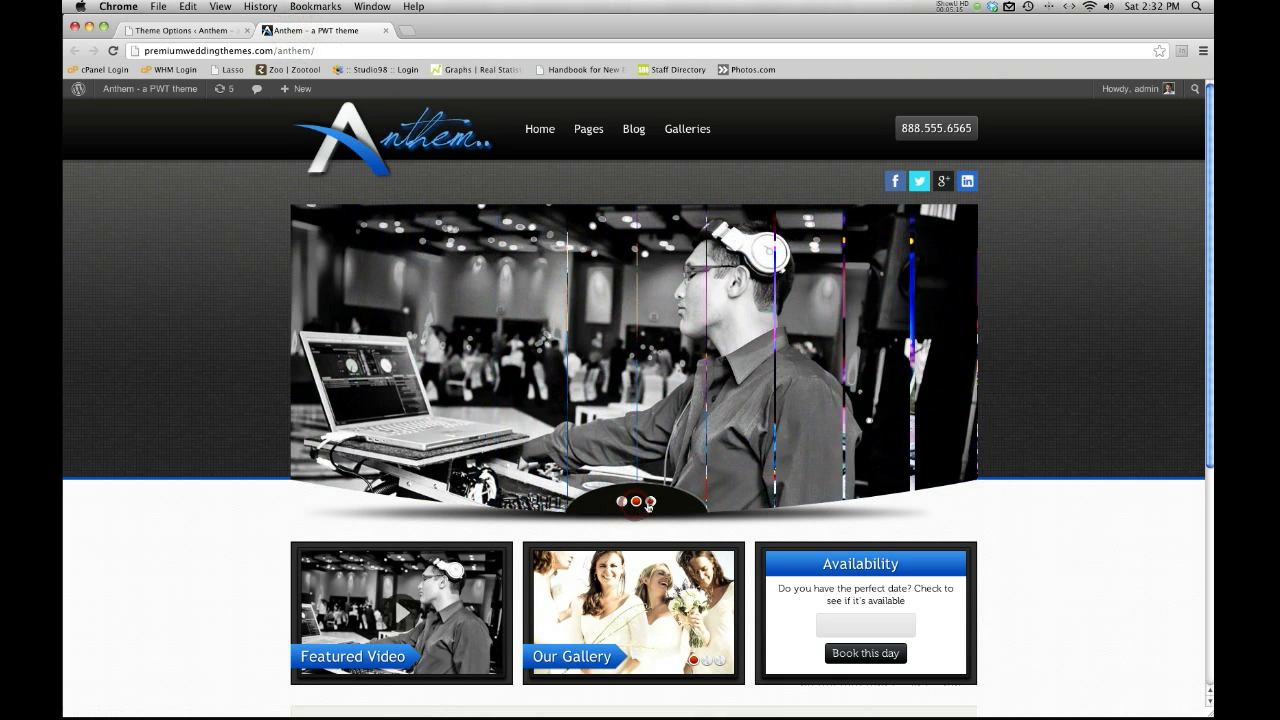
{"action": "left_click", "coordinate": [651, 503]}
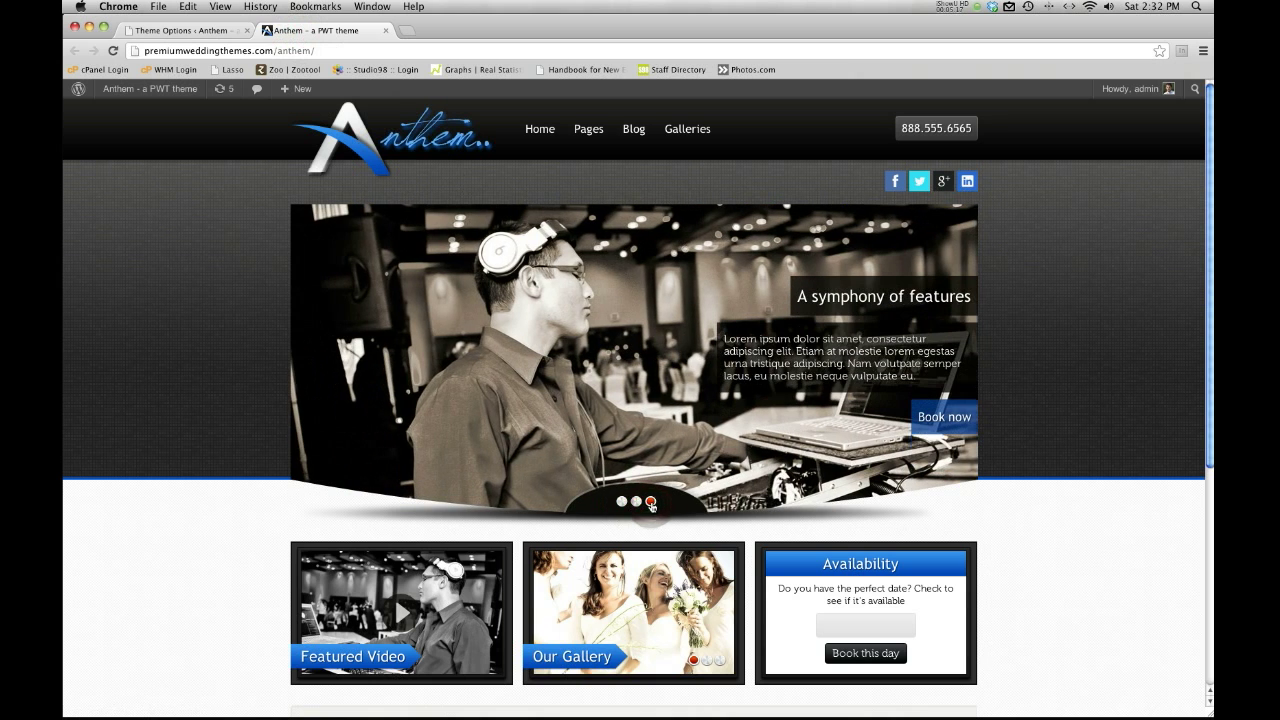
{"action": "left_click", "coordinate": [162, 32]}
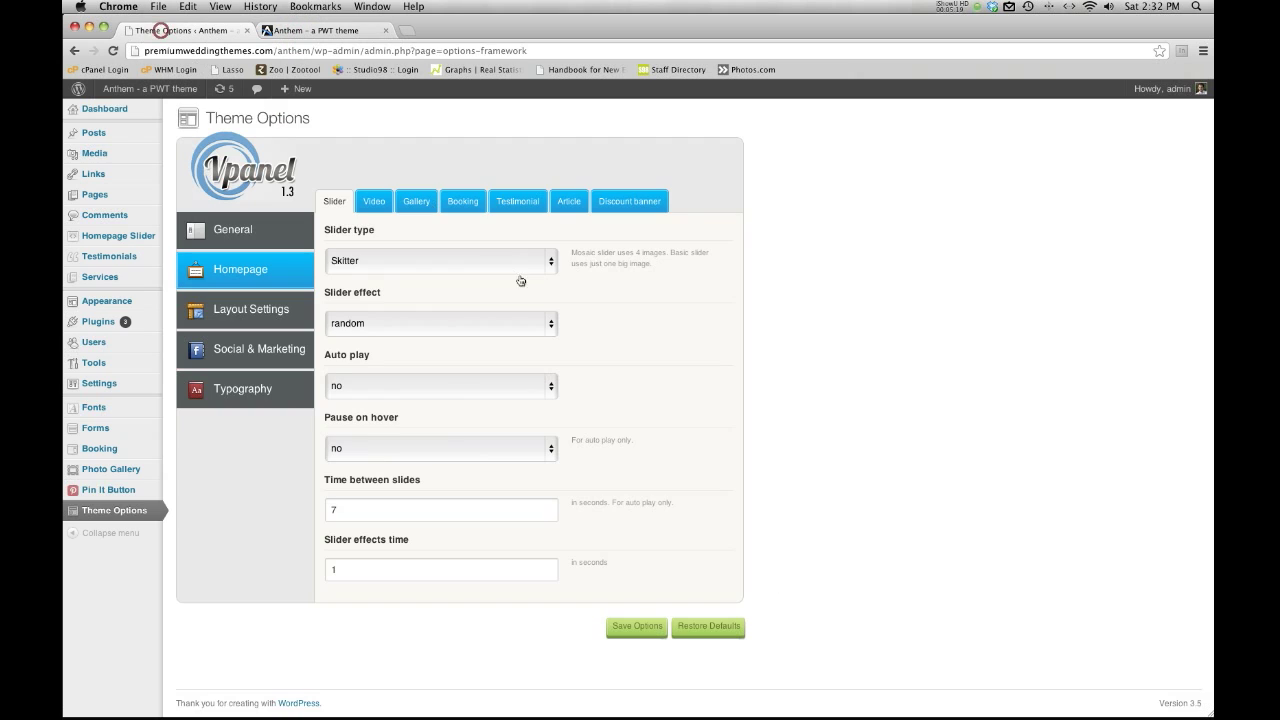
Set the slider effect to paralell and save the options.
{"action": "left_click", "coordinate": [499, 333]}
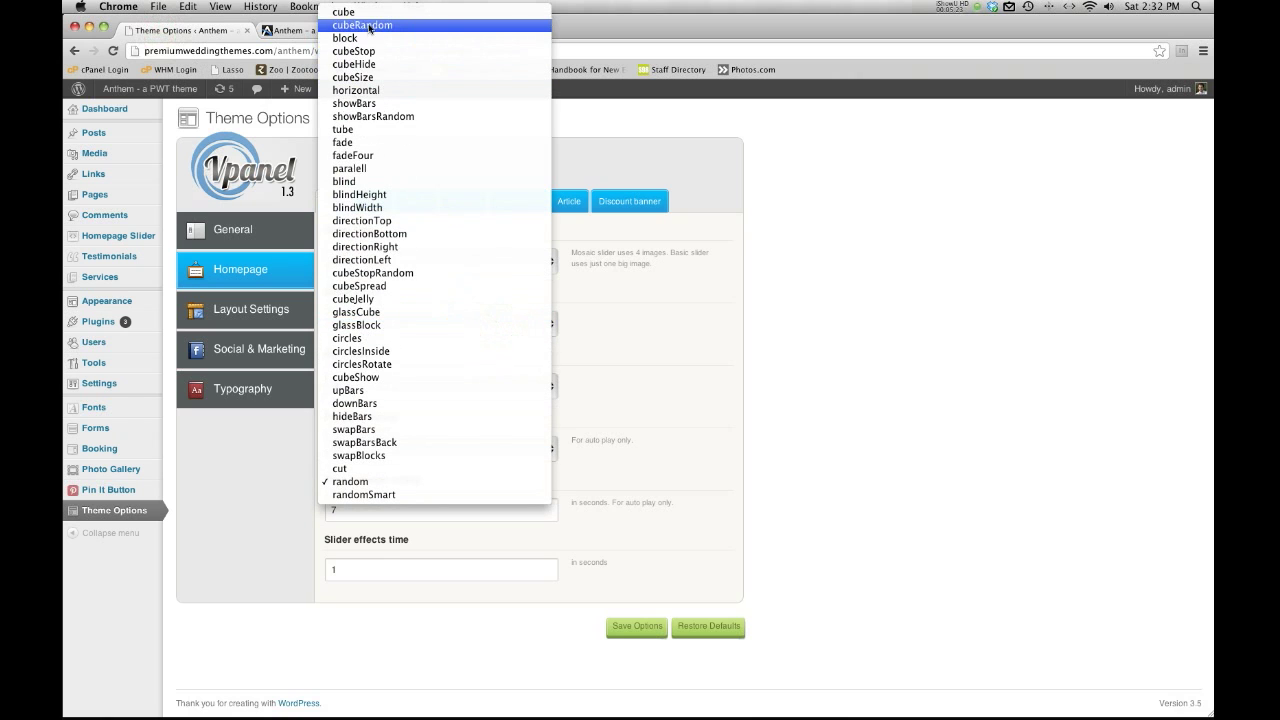
{"action": "left_click", "coordinate": [367, 174]}
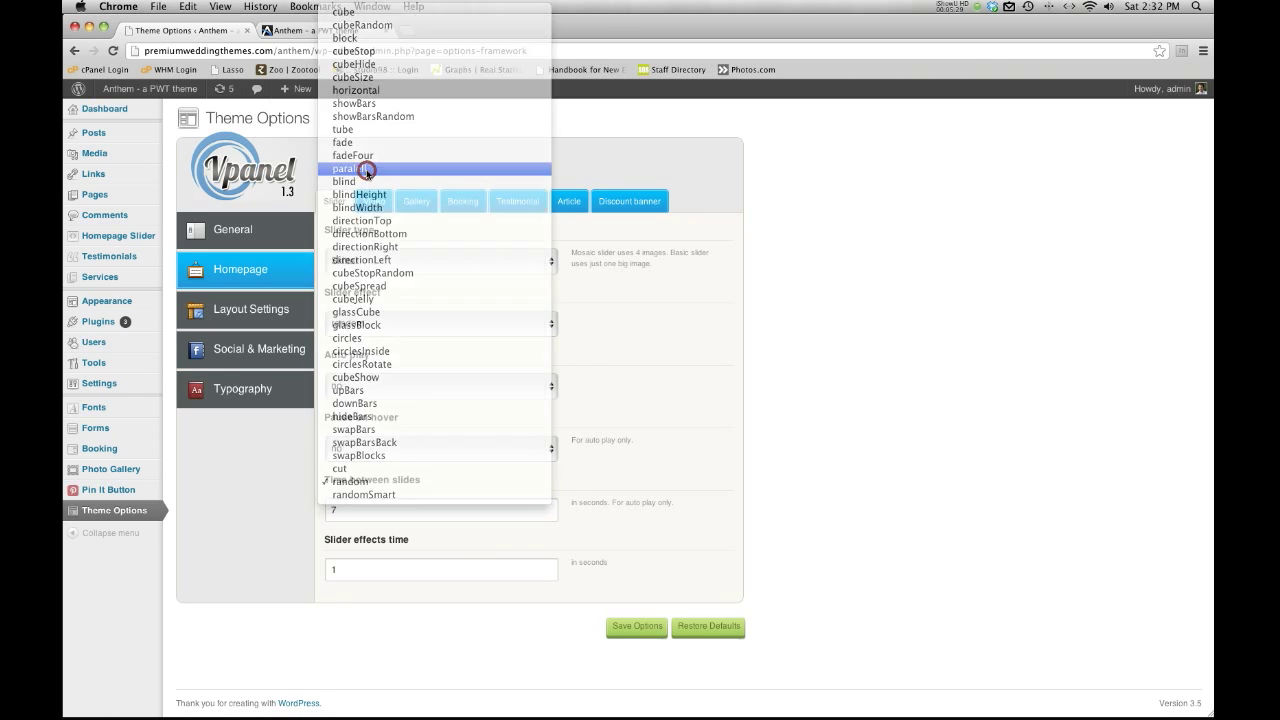
{"action": "left_click", "coordinate": [638, 630]}
{"action": "key", "text": "Return"}
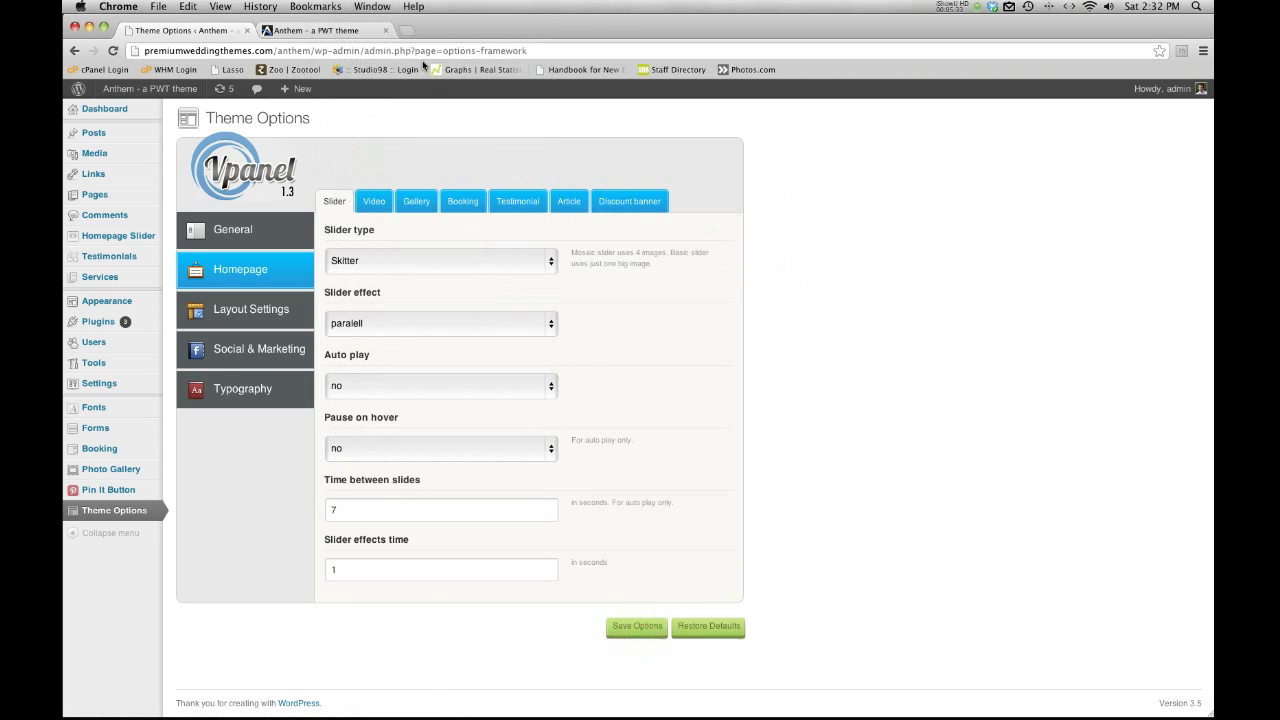
Reload the live homepage and view the second and third slides to check the paralell transition.
{"action": "left_click", "coordinate": [350, 37]}
{"action": "left_click", "coordinate": [107, 51]}
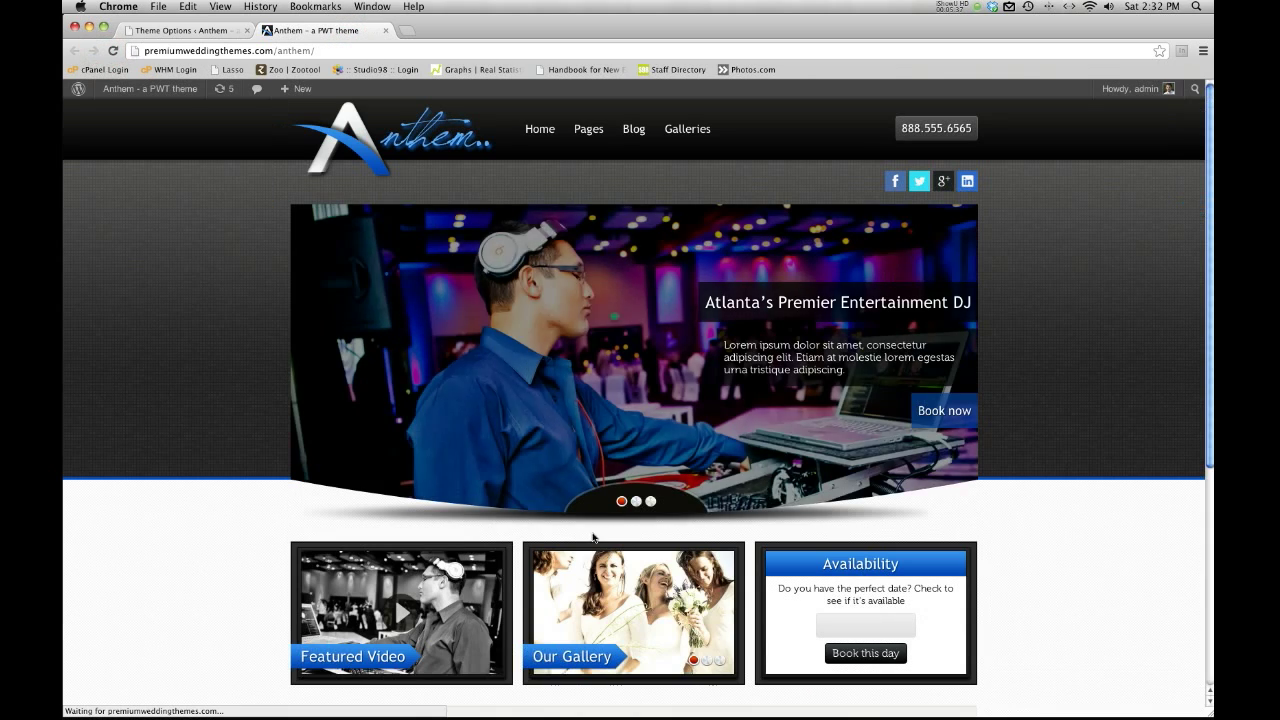
{"action": "left_click", "coordinate": [631, 503]}
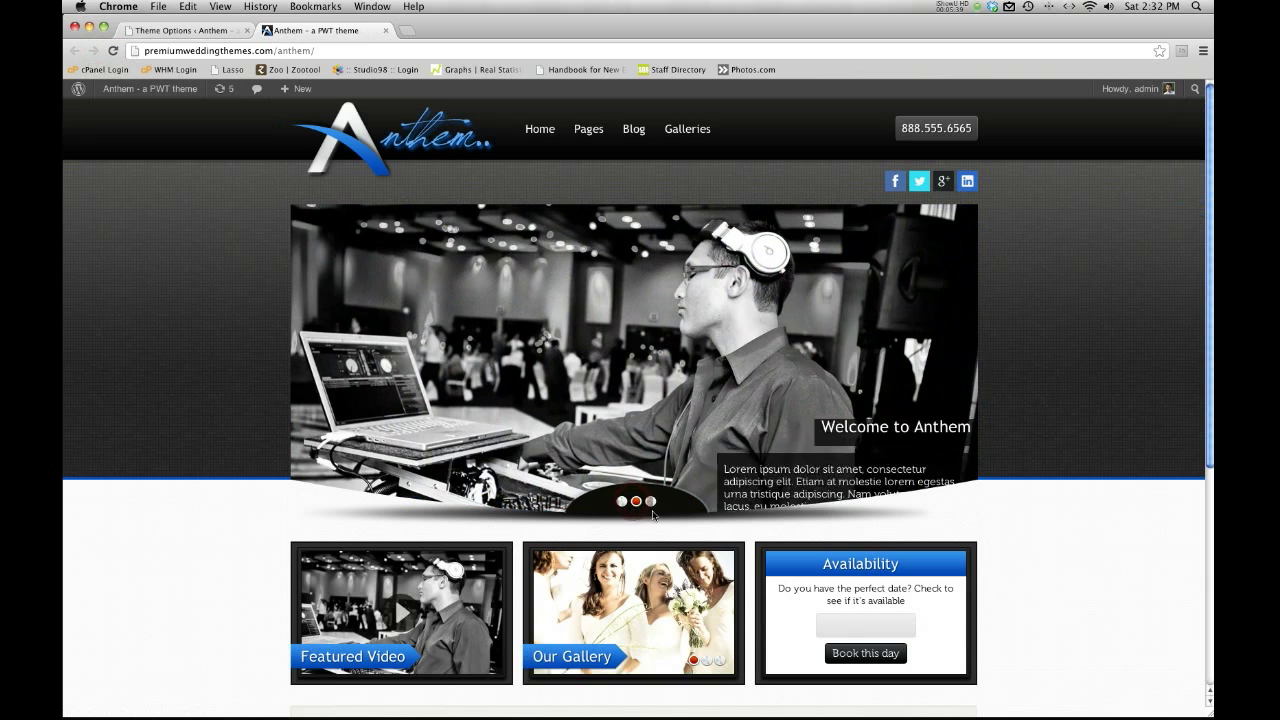
{"action": "left_click", "coordinate": [650, 502]}
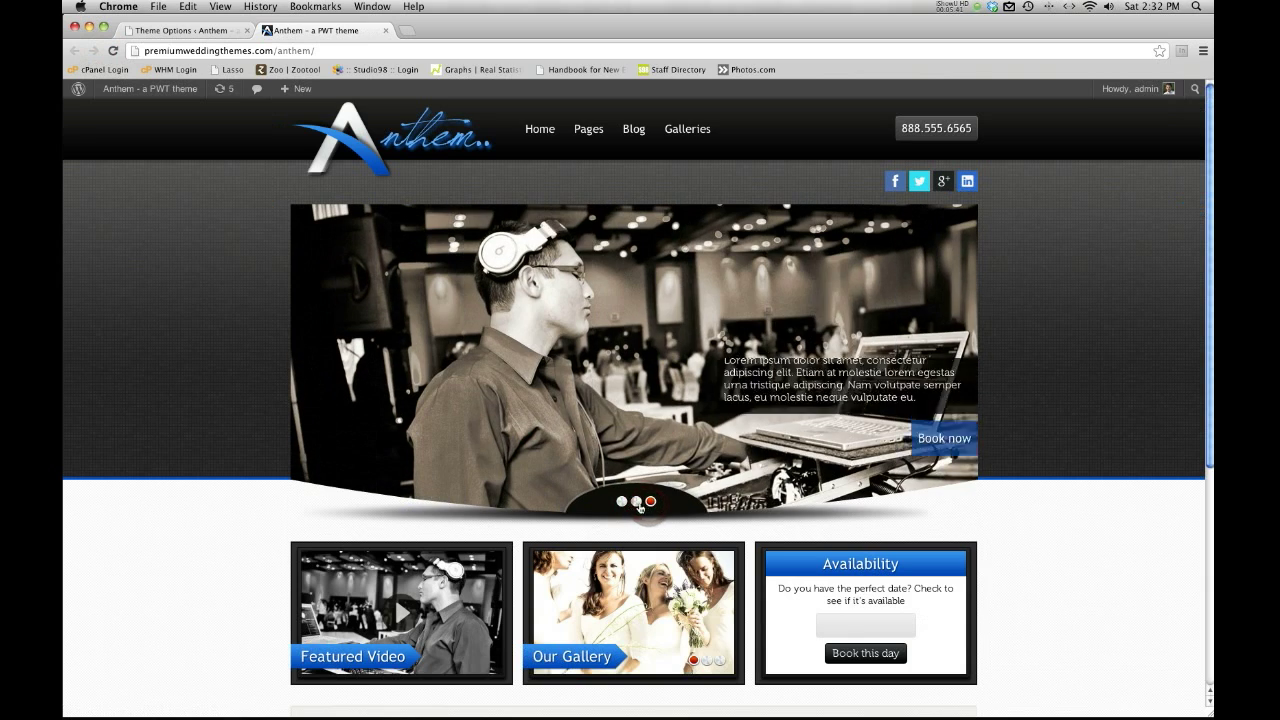
Return to Theme Options, set the slider effect to random, and save the options.
{"action": "left_click", "coordinate": [200, 30]}
{"action": "left_click", "coordinate": [440, 324]}
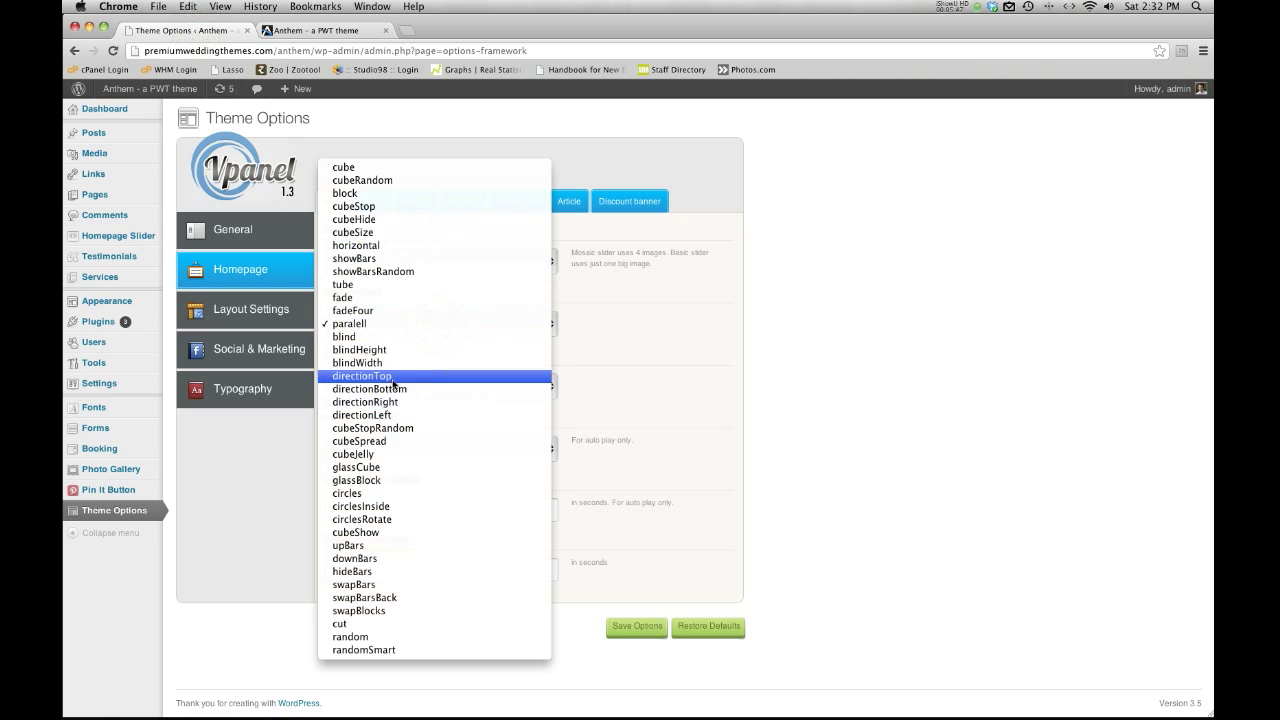
{"action": "left_click", "coordinate": [384, 638]}
{"action": "left_click", "coordinate": [755, 328]}
{"action": "left_click", "coordinate": [631, 634]}
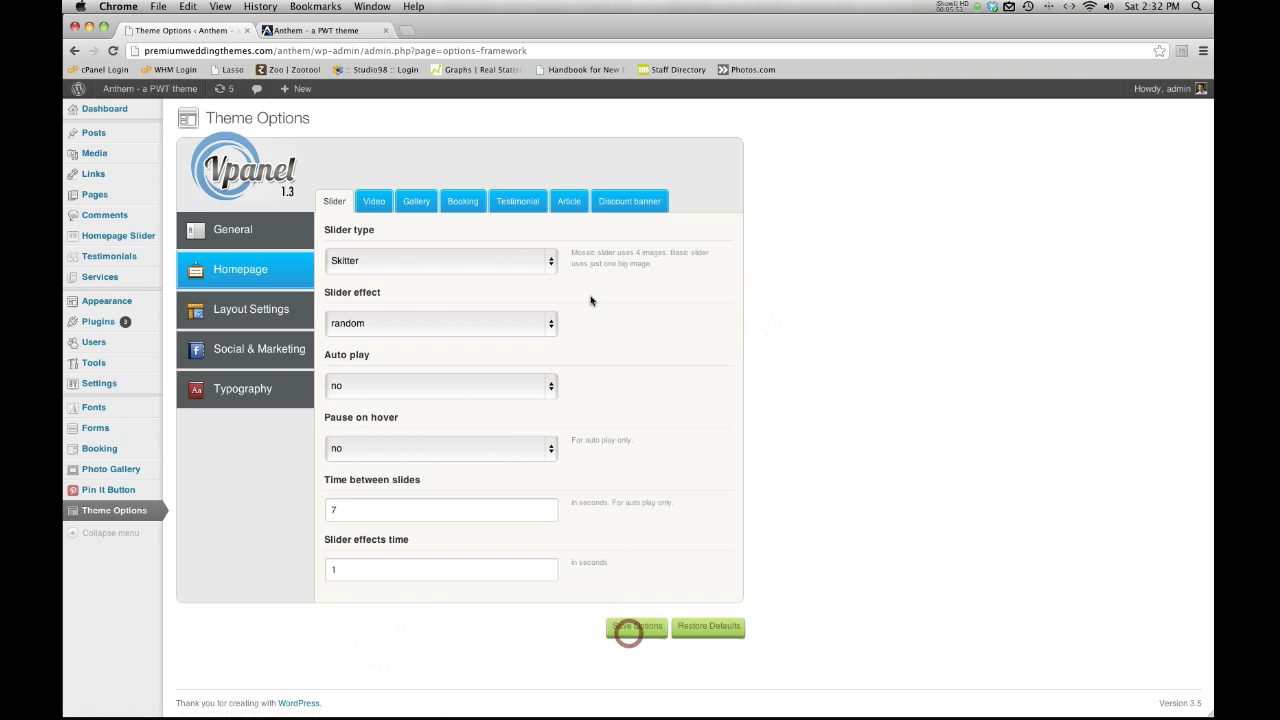
{"action": "key", "text": "Return"}
Set slider auto play to yes and the time between slides to 5 seconds, and save the options.
{"action": "left_click", "coordinate": [377, 390]}
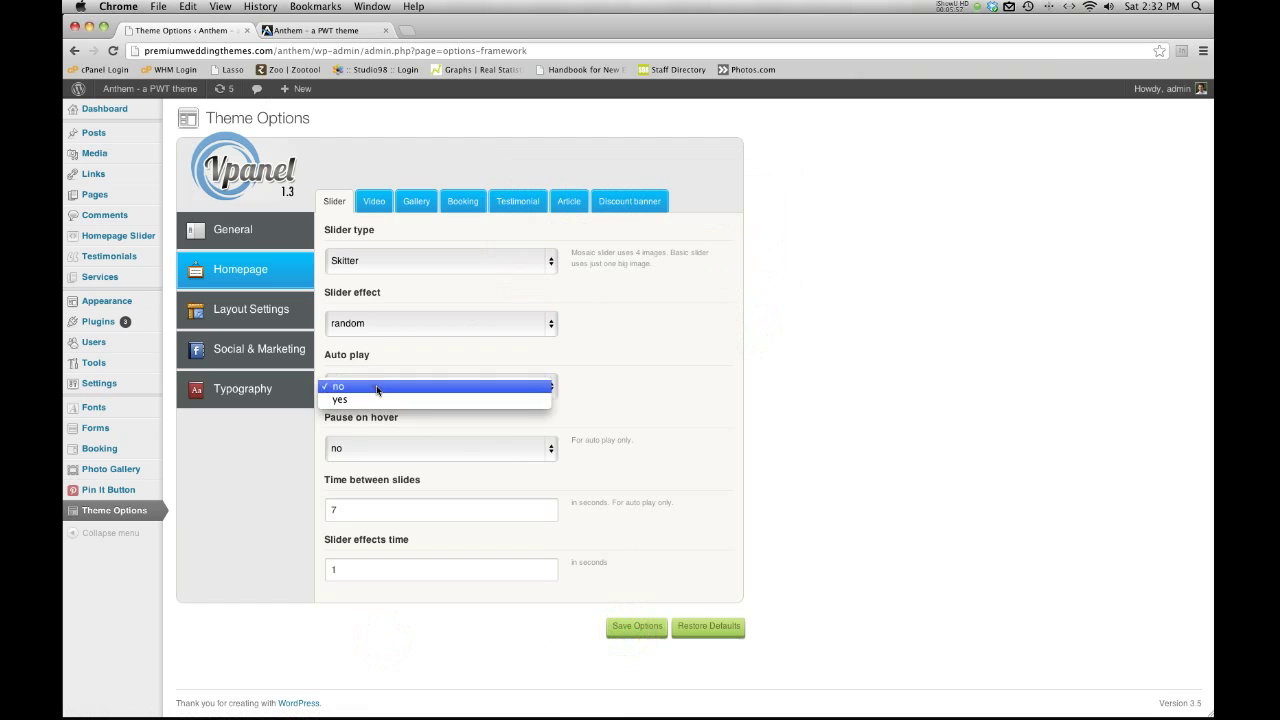
{"action": "left_click", "coordinate": [375, 398]}
{"action": "left_click", "coordinate": [683, 412]}
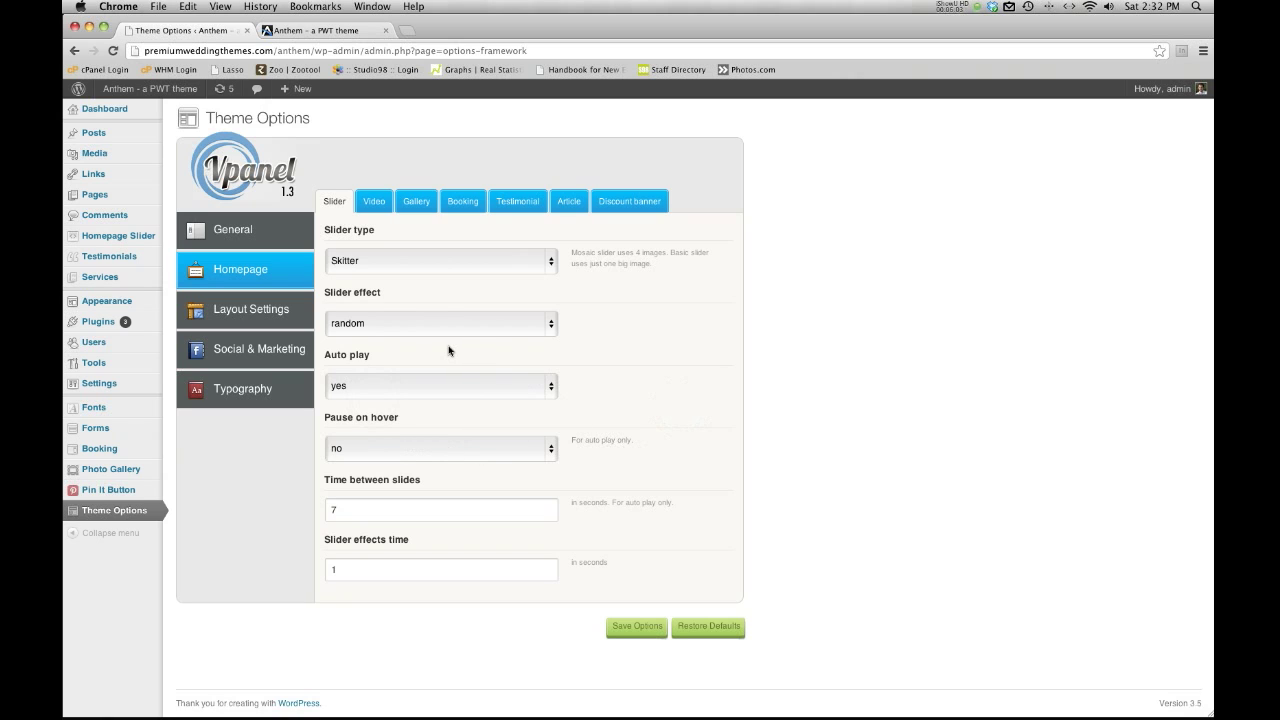
{"action": "left_click", "coordinate": [351, 510]}
{"action": "type", "text": "5"}
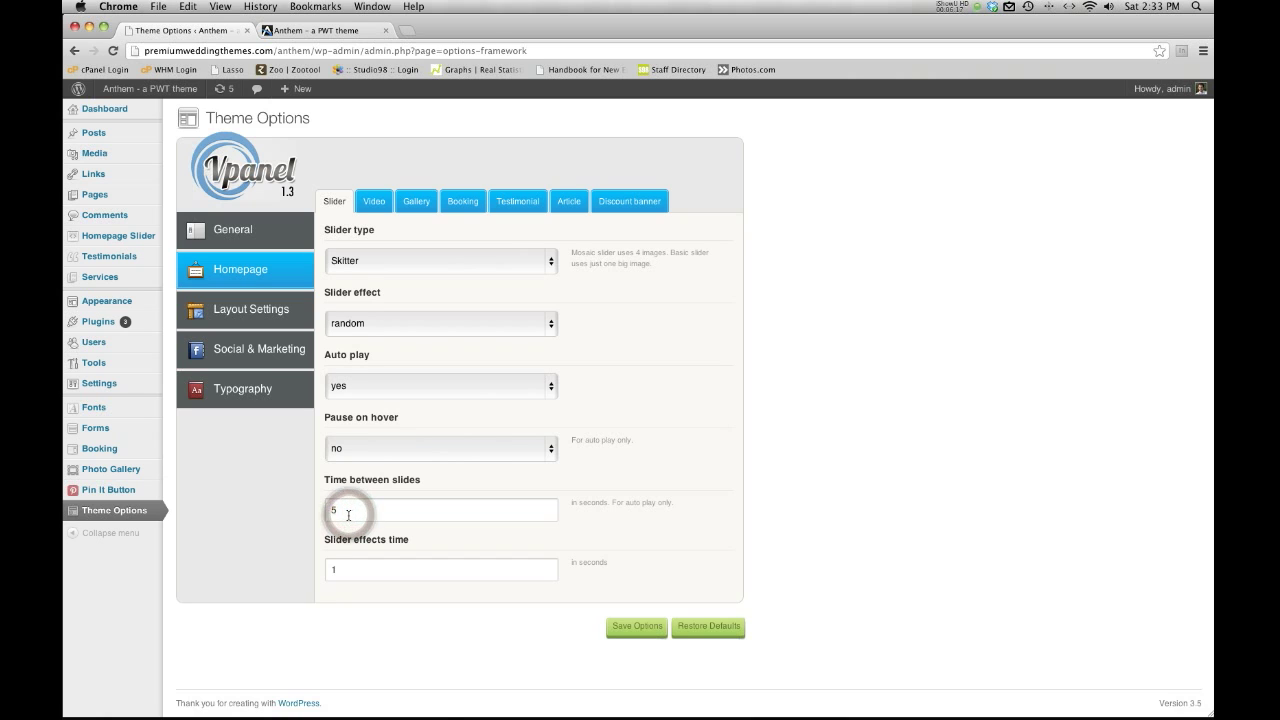
{"action": "left_click", "coordinate": [627, 626]}
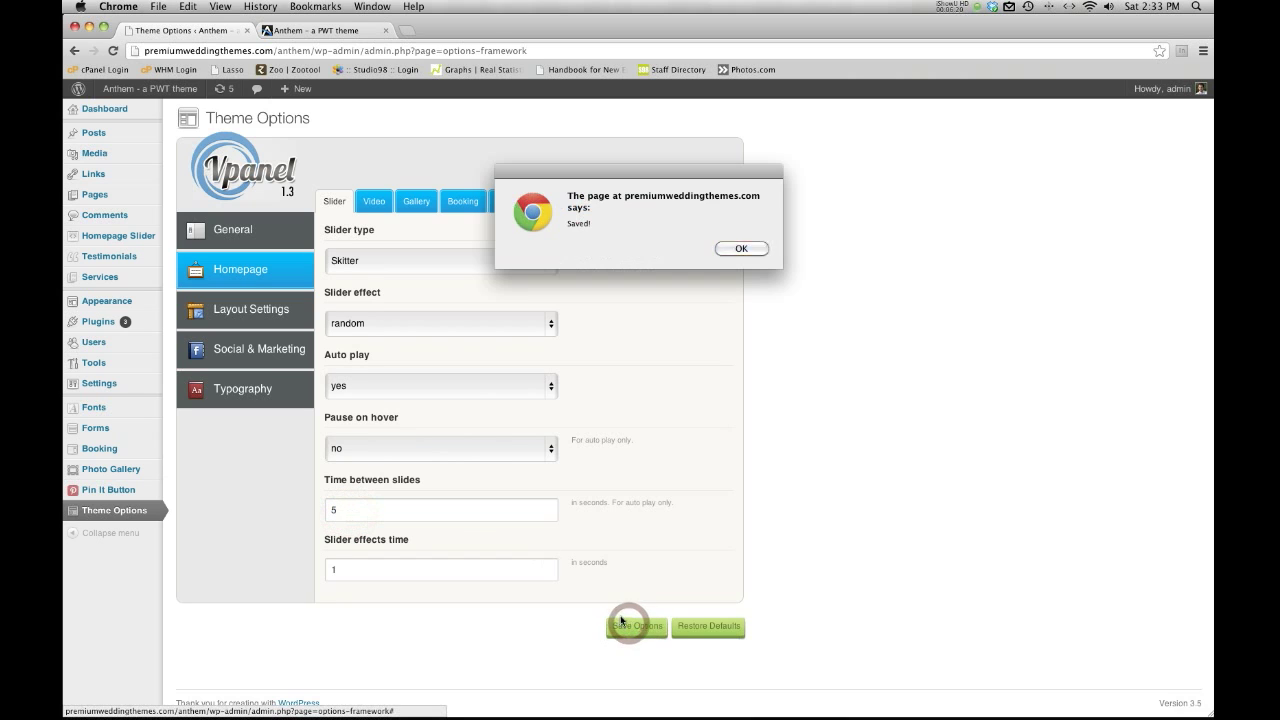
{"action": "left_click", "coordinate": [740, 251]}
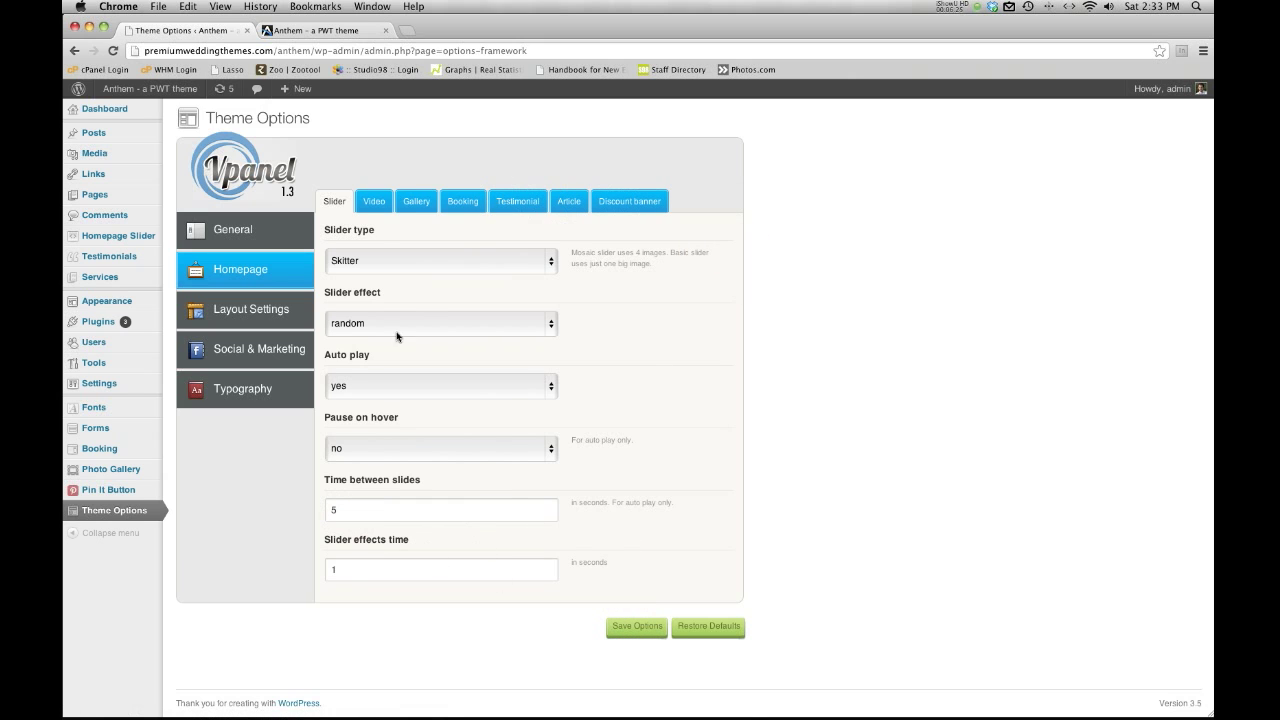
Reload the live homepage and view the second and third slides to check the random transition.
{"action": "left_click", "coordinate": [295, 31]}
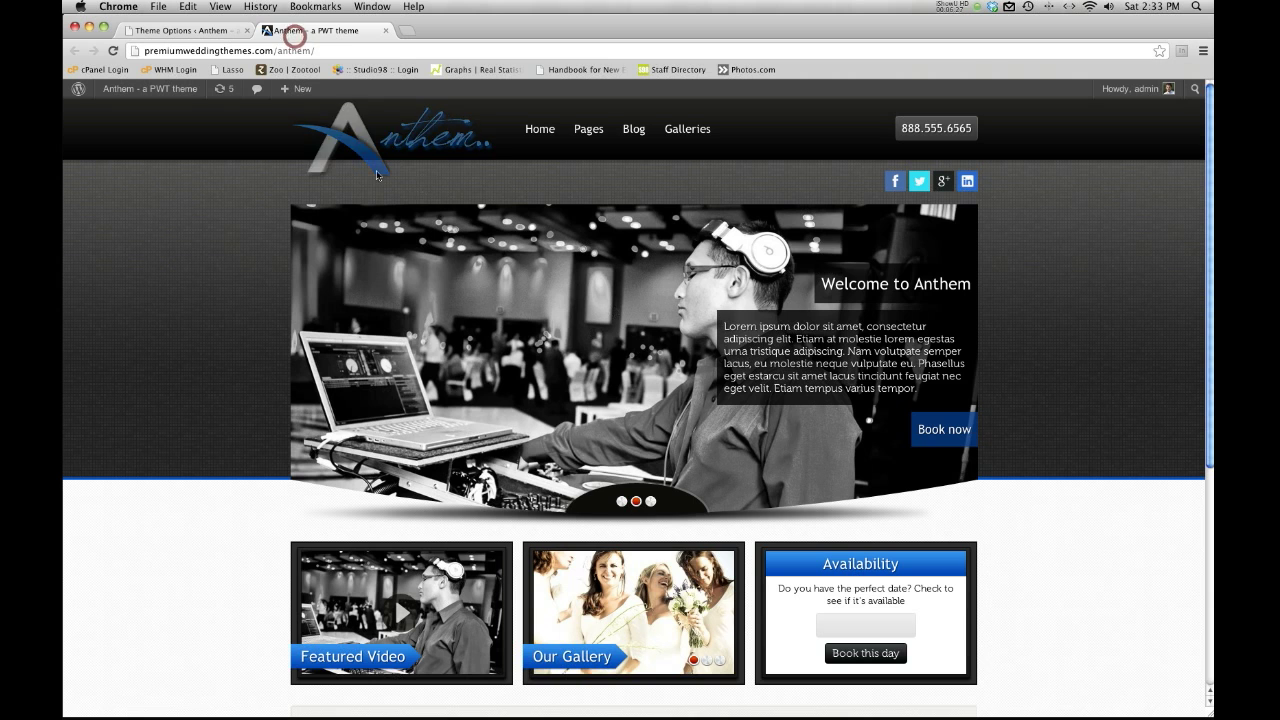
{"action": "left_click", "coordinate": [112, 50]}
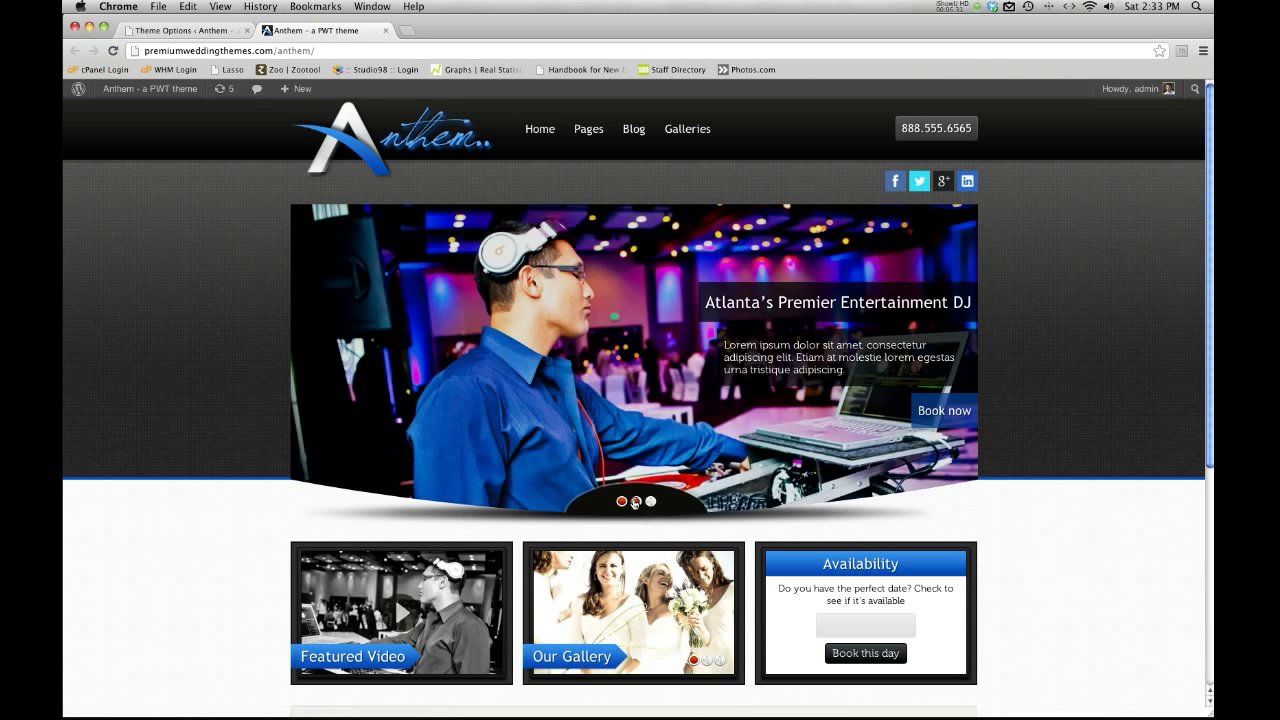
{"action": "left_click", "coordinate": [635, 502]}
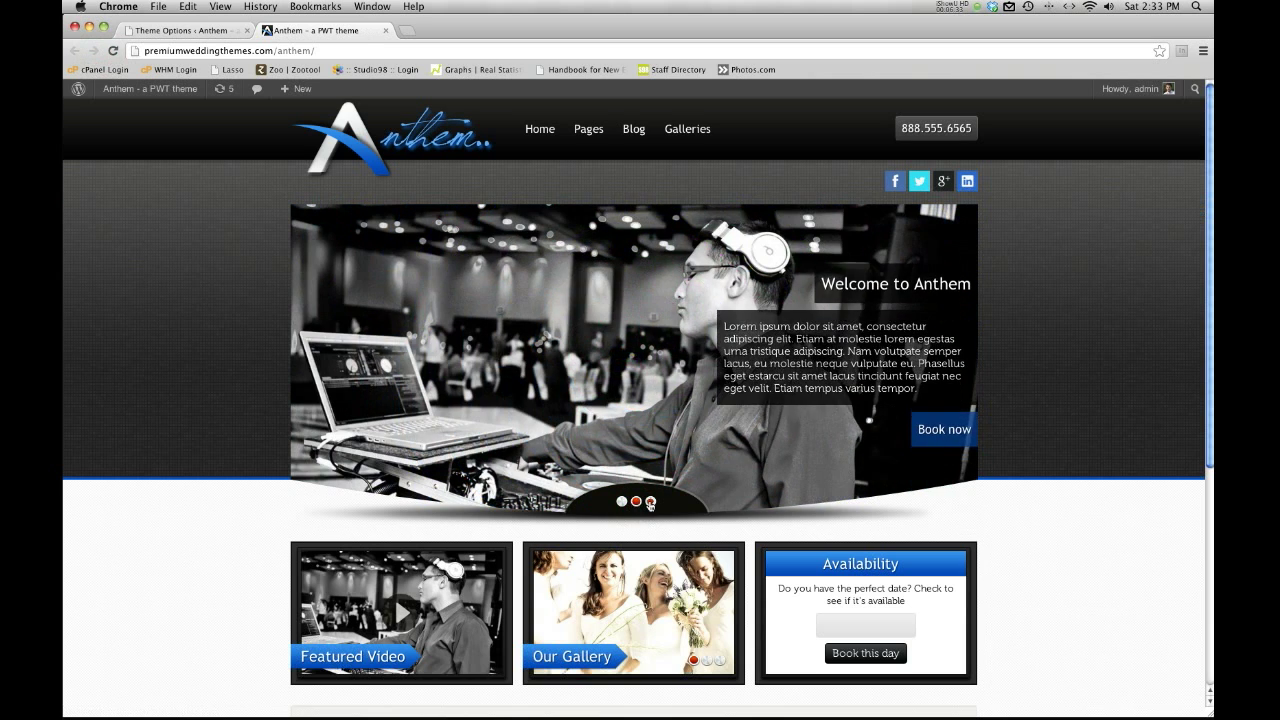
{"action": "left_click", "coordinate": [650, 502]}
{"action": "left_click", "coordinate": [637, 505]}
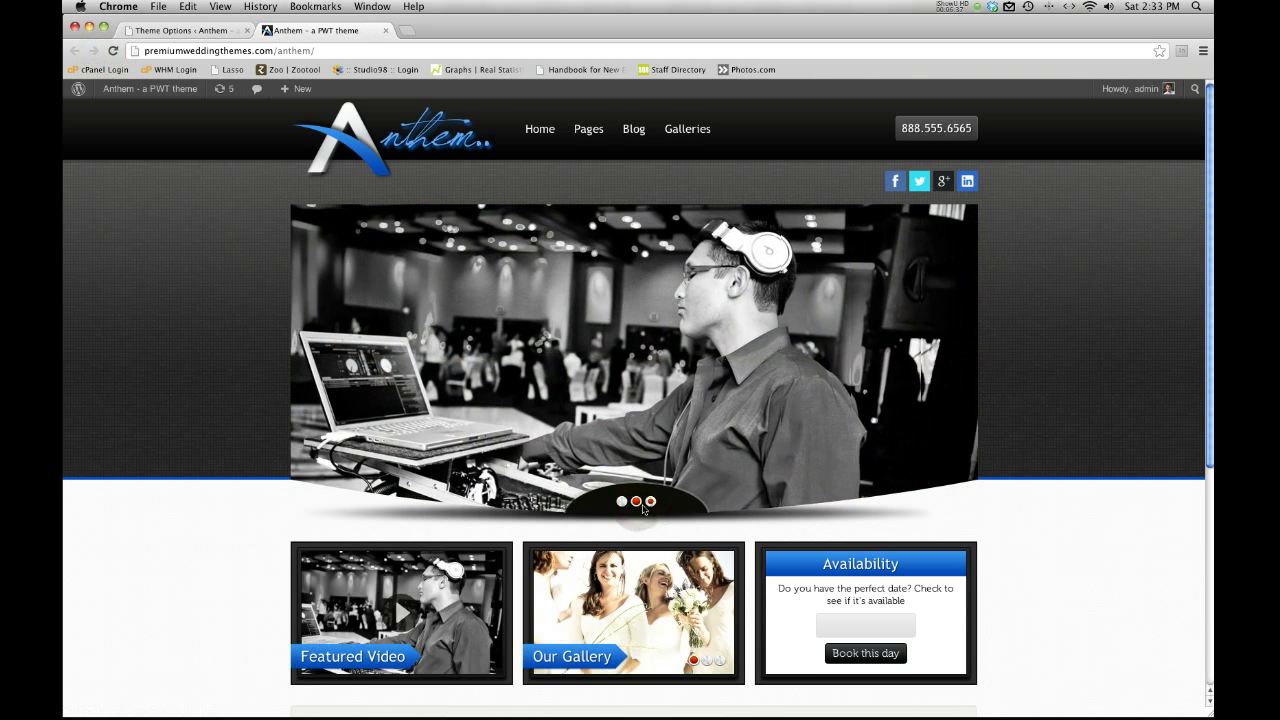
Return to Theme Options, set the slider effects time to 2 seconds, and save the options.
{"action": "left_click", "coordinate": [175, 30]}
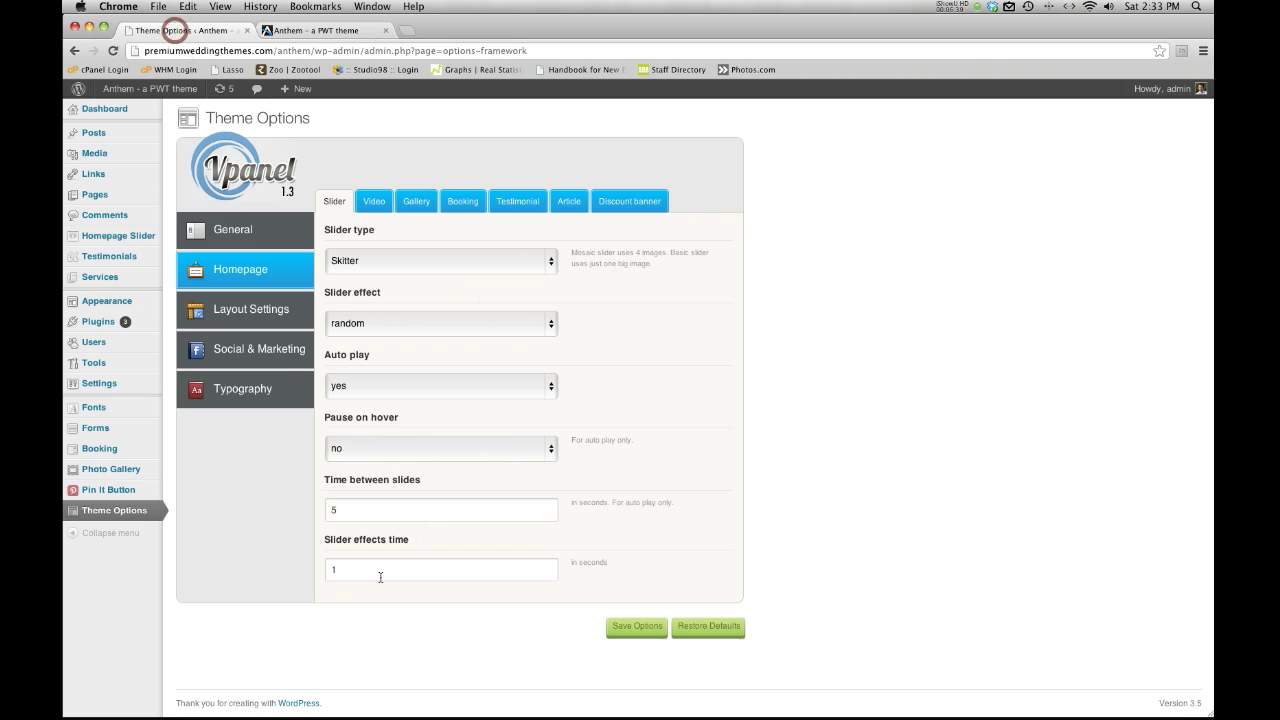
{"action": "double_click", "coordinate": [370, 575]}
{"action": "type", "text": "2"}
{"action": "left_click", "coordinate": [636, 626]}
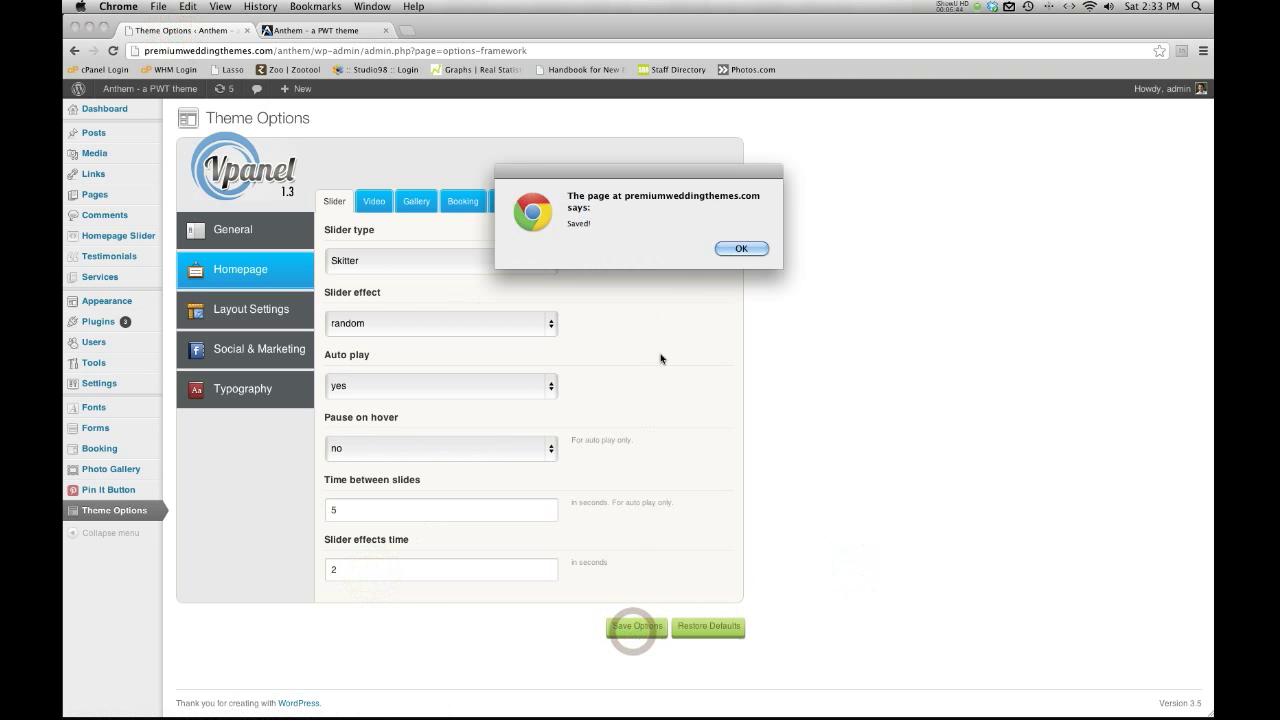
{"action": "left_click", "coordinate": [737, 248]}
Reload the live homepage and switch between the second and third slides to check the 2-second effects time.
{"action": "left_click", "coordinate": [315, 30]}
{"action": "key", "text": "super+r"}
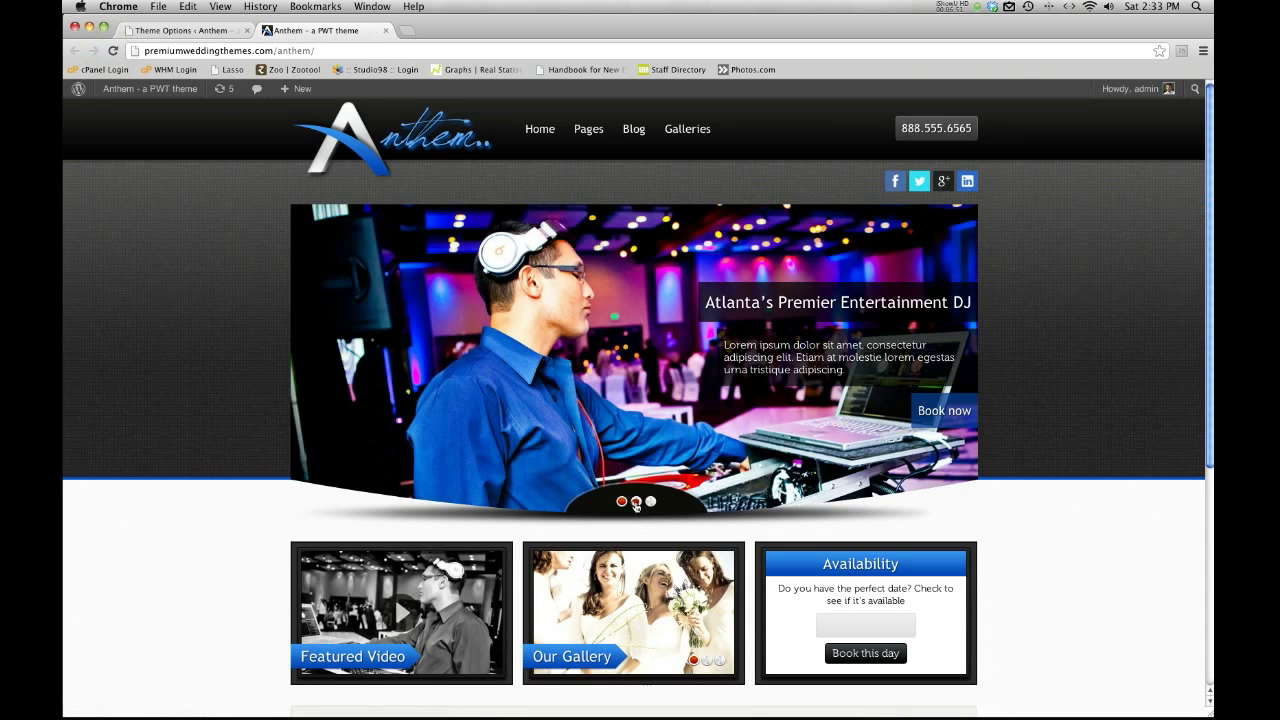
{"action": "left_click", "coordinate": [636, 502]}
{"action": "left_click", "coordinate": [651, 502]}
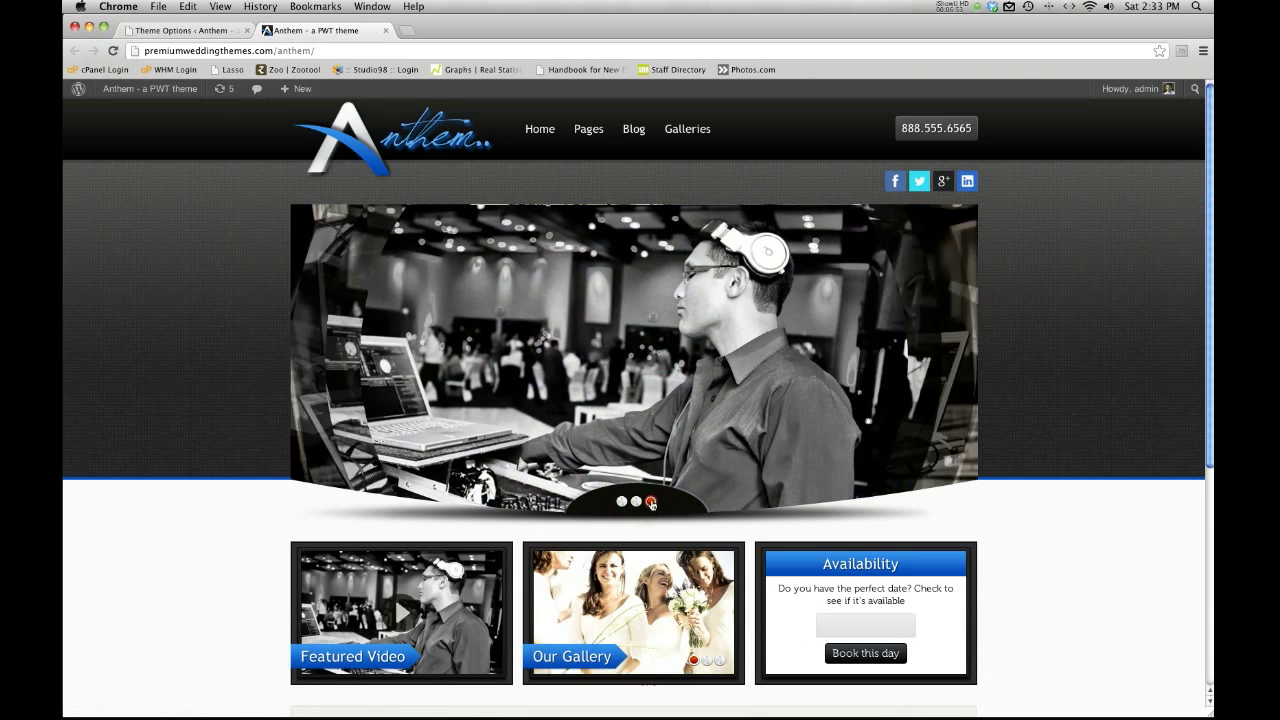
{"action": "left_click", "coordinate": [636, 502]}
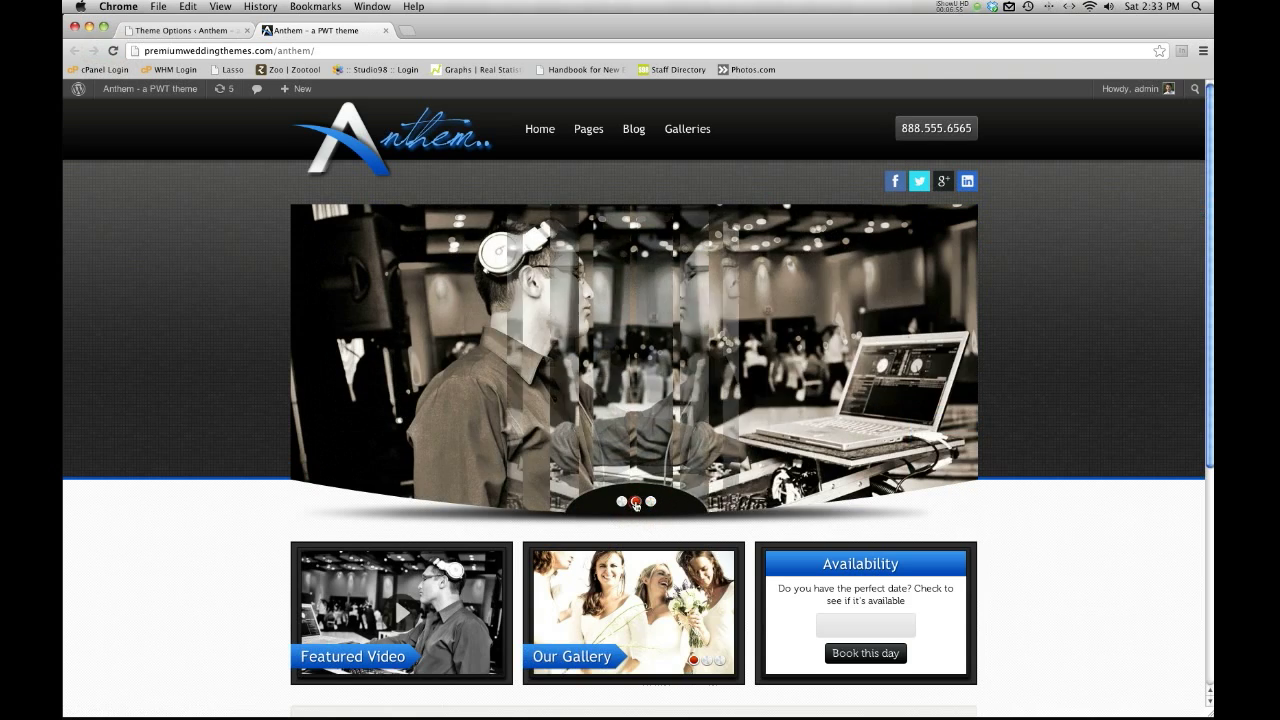
Return to Theme Options, set the slider effects time to 1 second, and save the options.
{"action": "left_click", "coordinate": [184, 31]}
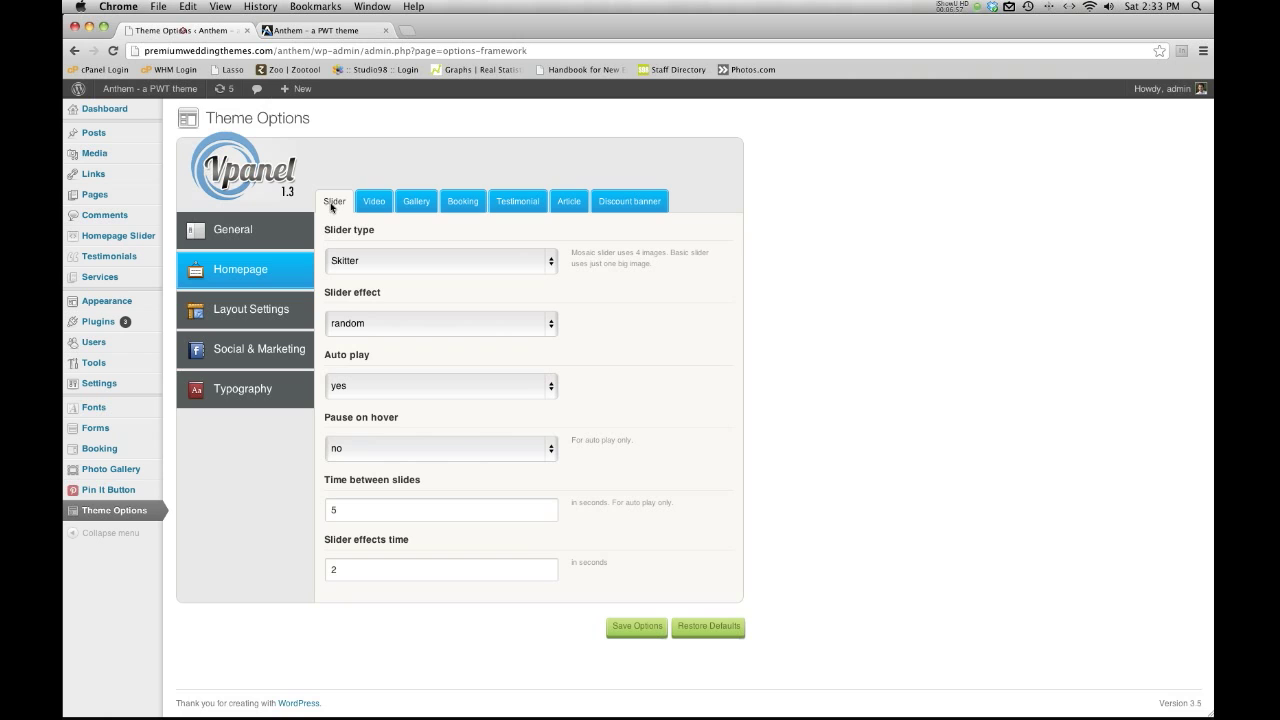
{"action": "left_click", "coordinate": [466, 568]}
{"action": "key", "text": "BackSpace"}
{"action": "type", "text": "1"}
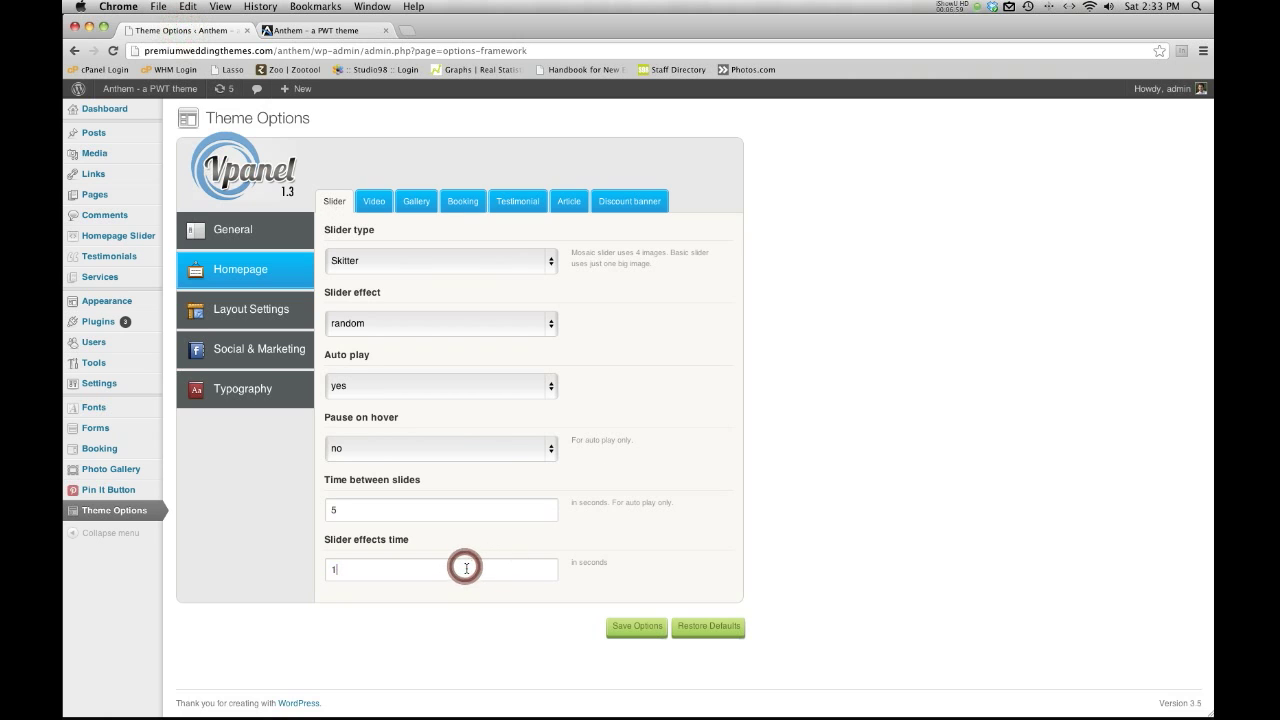
{"action": "left_click", "coordinate": [638, 627]}
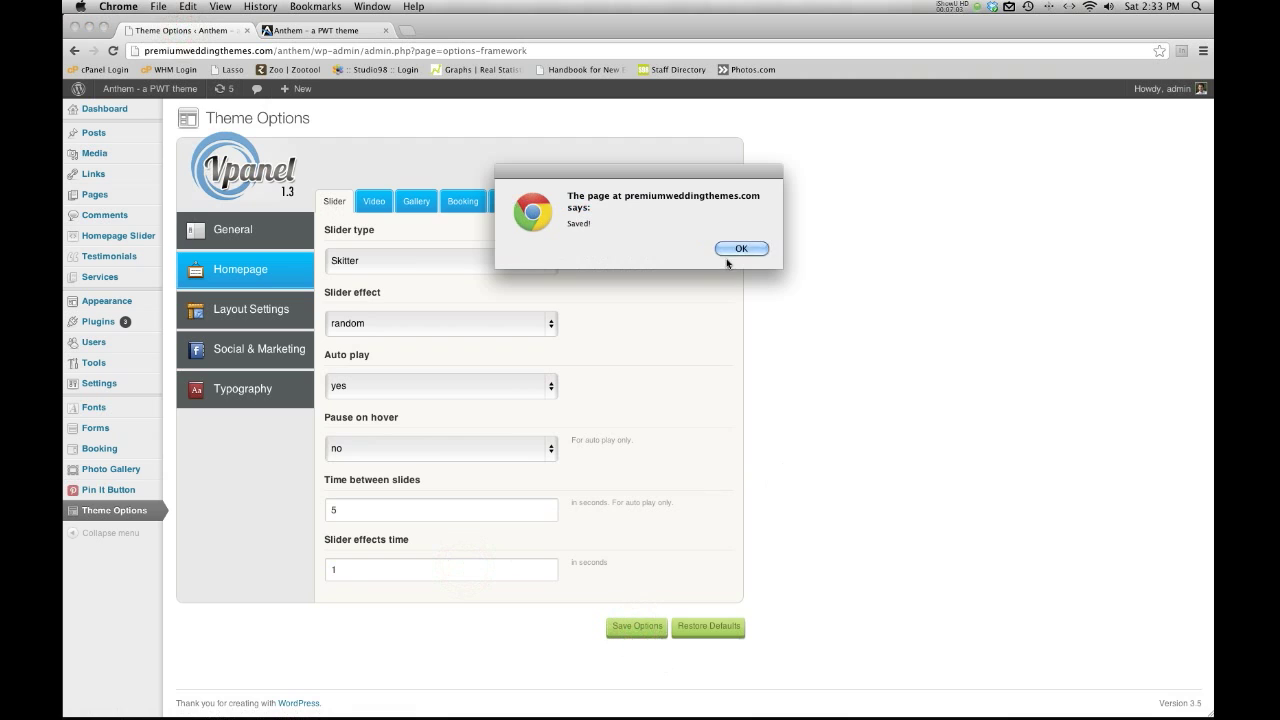
{"action": "left_click", "coordinate": [729, 254]}
Switch the slider type to Anything Slider and examine which slider effects it offers.
{"action": "left_click", "coordinate": [425, 260]}
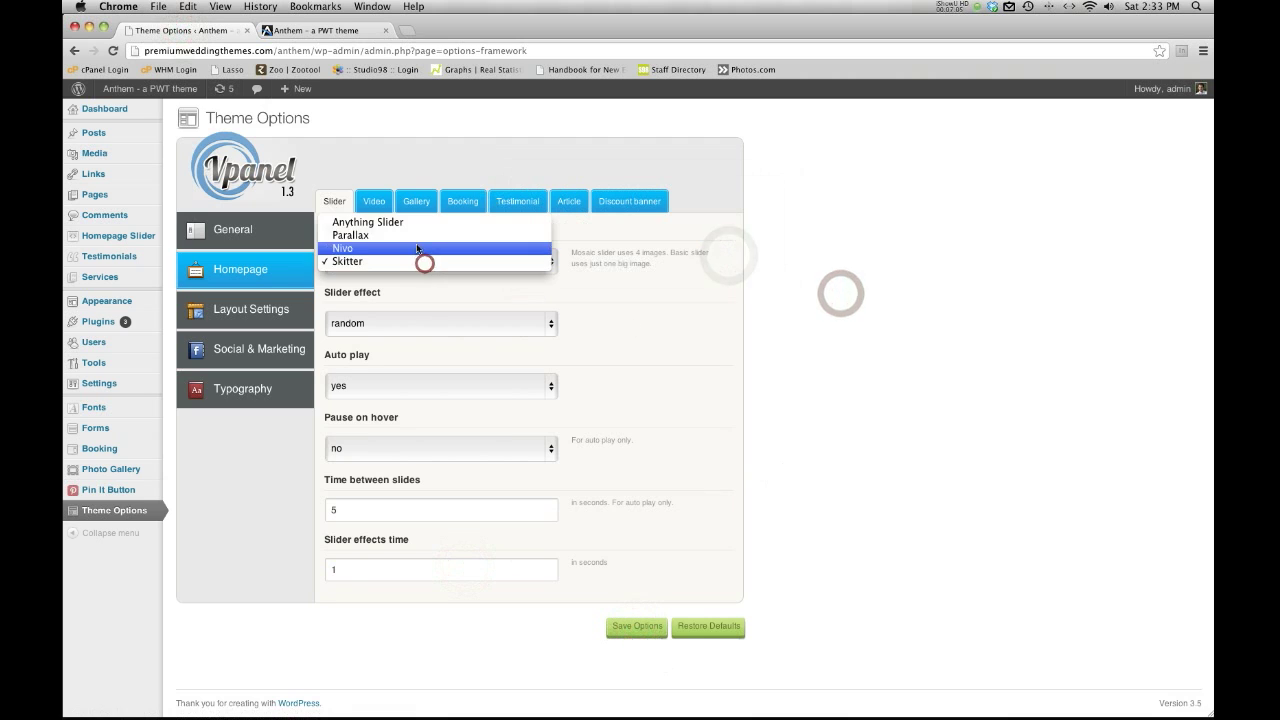
{"action": "left_click", "coordinate": [413, 233]}
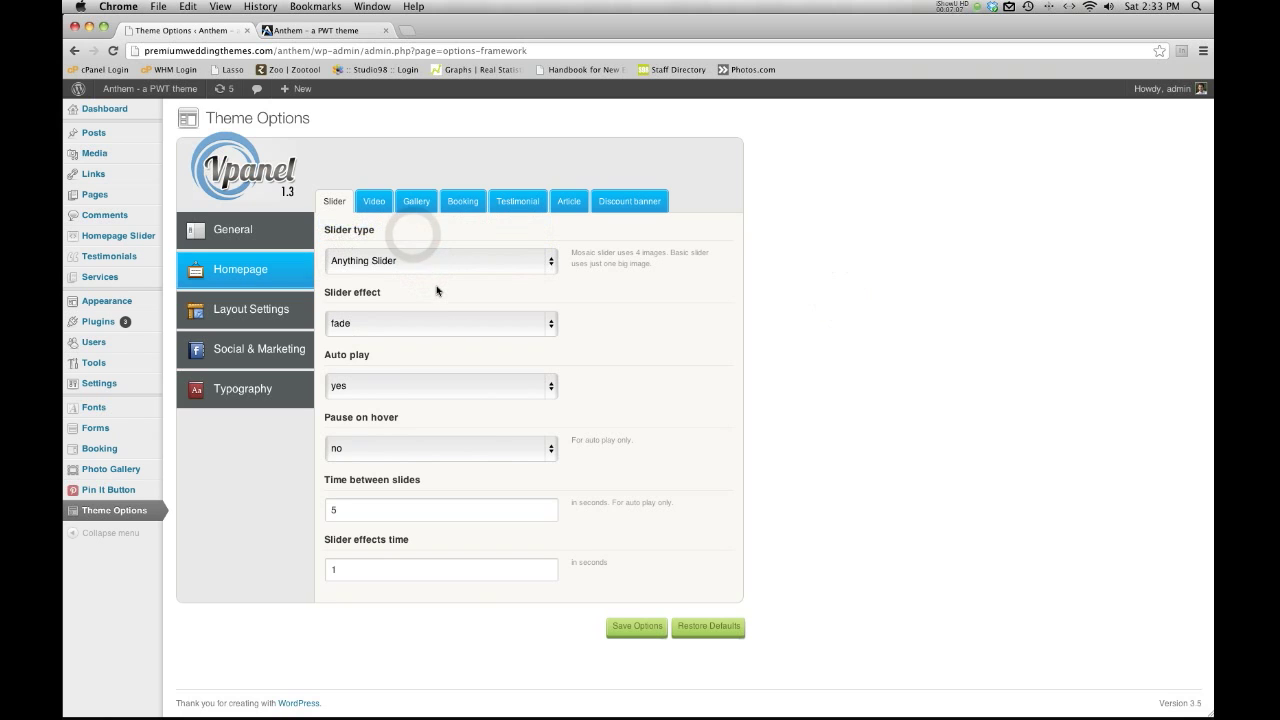
{"action": "left_click", "coordinate": [476, 319]}
{"action": "left_click", "coordinate": [659, 310]}
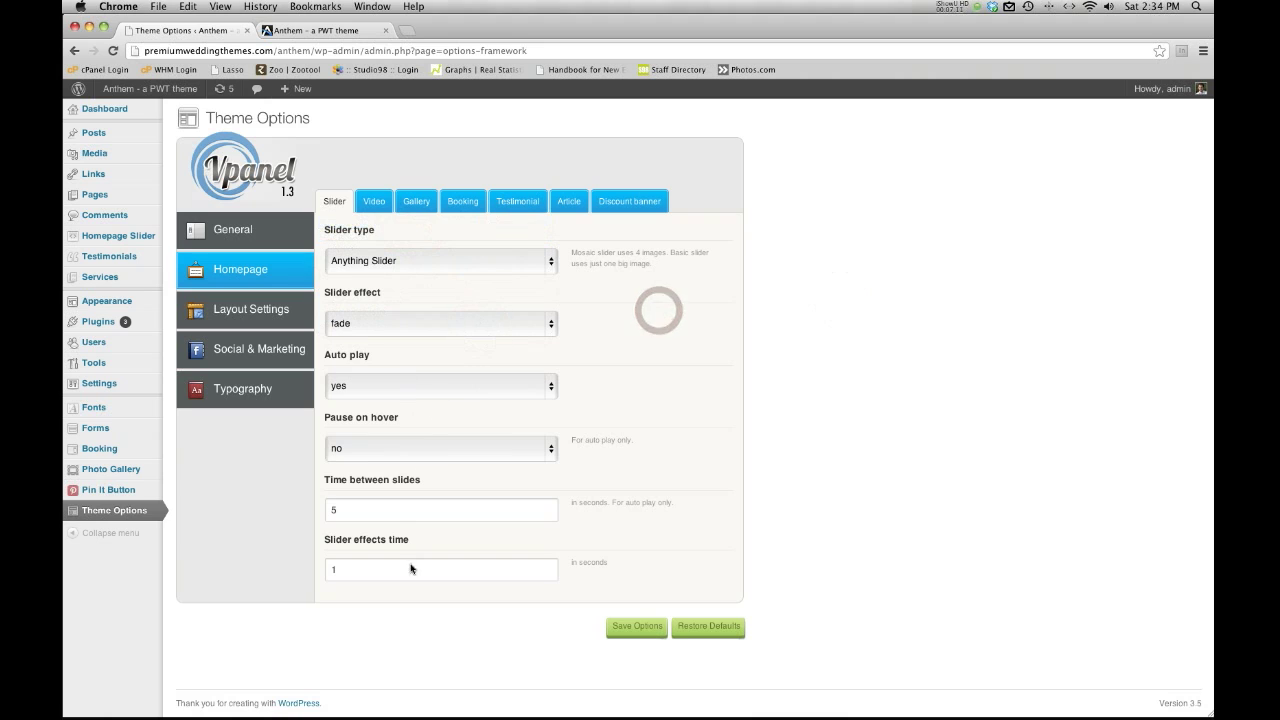
Switch the slider type to Parallax and examine which slider effects it offers.
{"action": "left_click", "coordinate": [376, 260]}
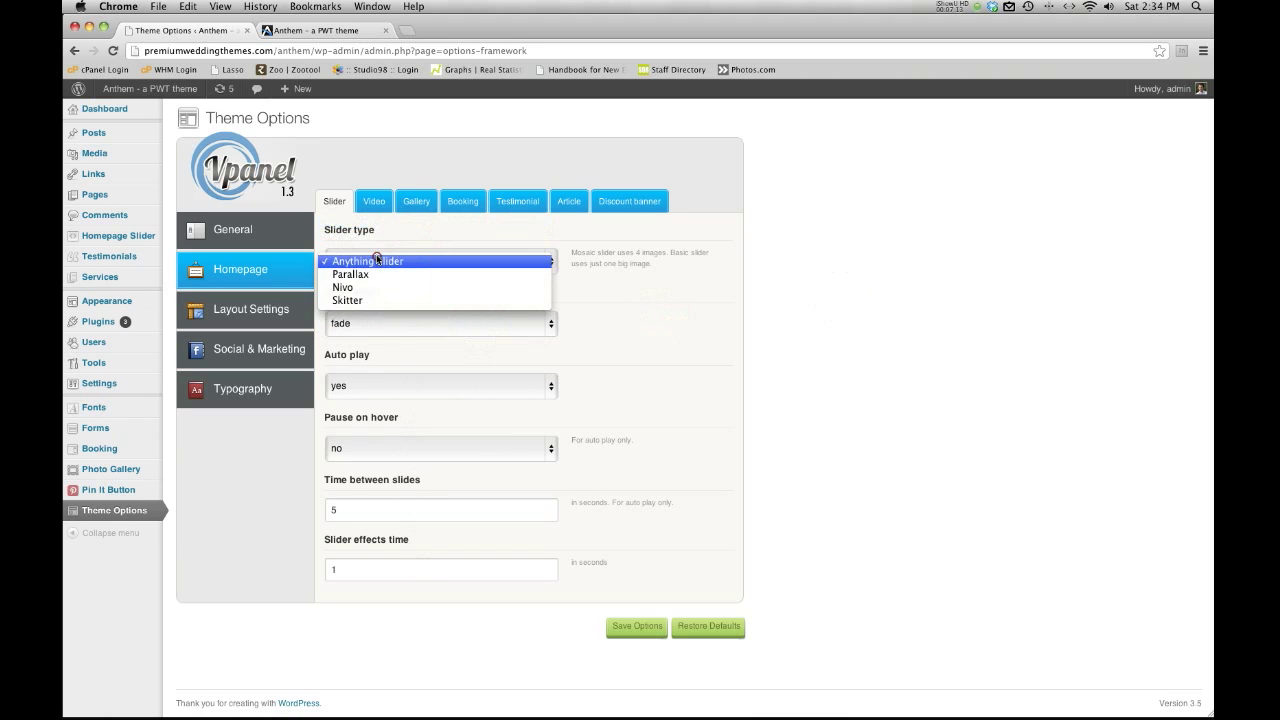
{"action": "left_click", "coordinate": [375, 272]}
{"action": "left_click", "coordinate": [405, 326]}
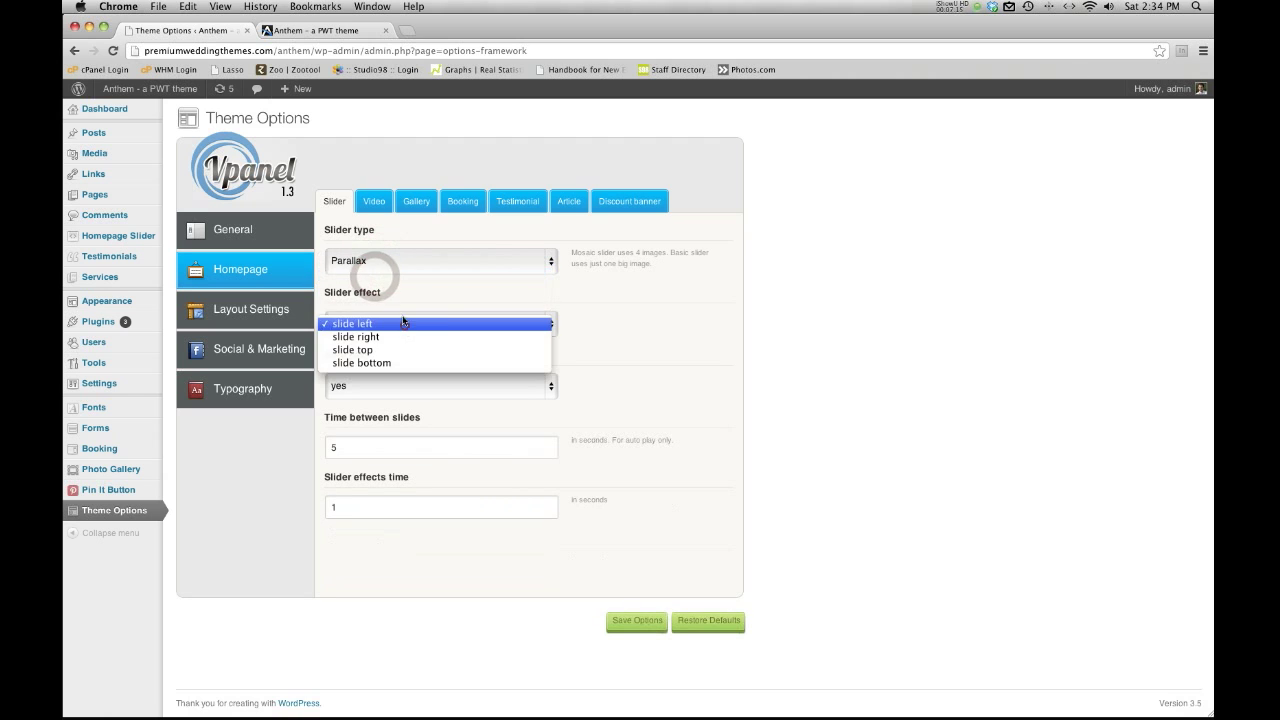
{"action": "left_click", "coordinate": [561, 300]}
Switch the slider type to Nivo and examine which slider effects it offers.
{"action": "left_click", "coordinate": [486, 261]}
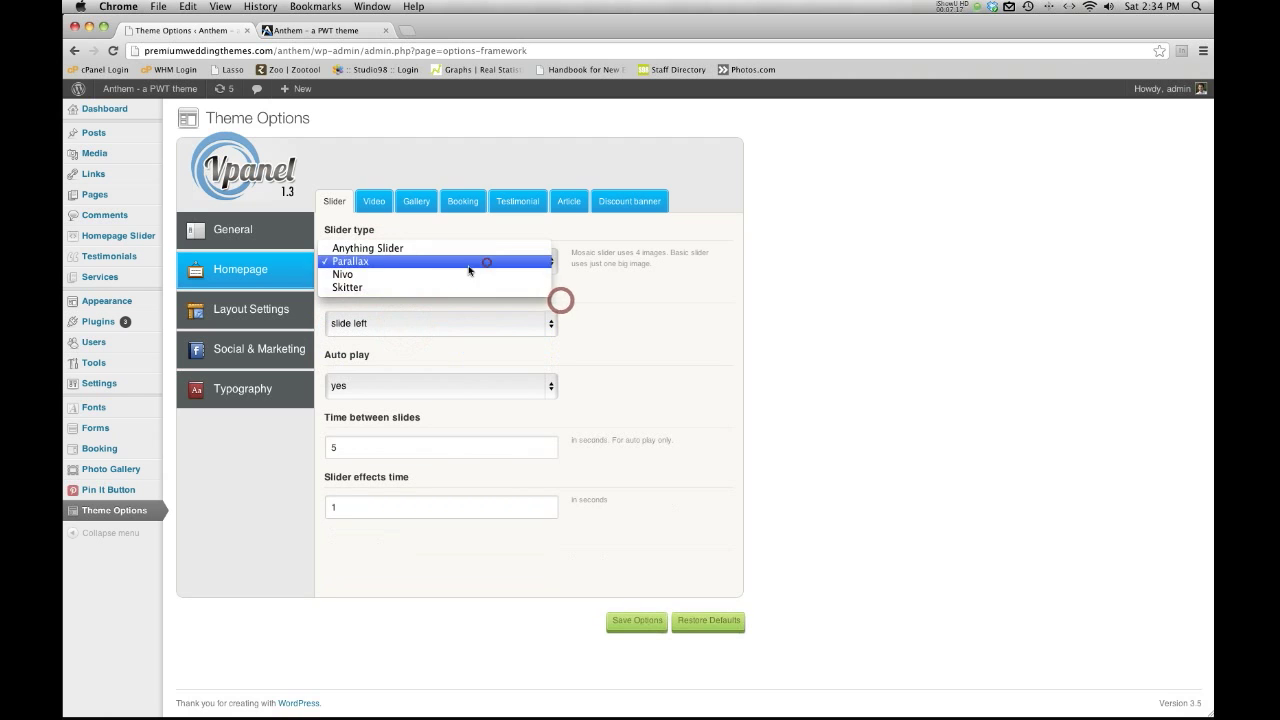
{"action": "left_click", "coordinate": [443, 276]}
{"action": "left_click", "coordinate": [446, 326]}
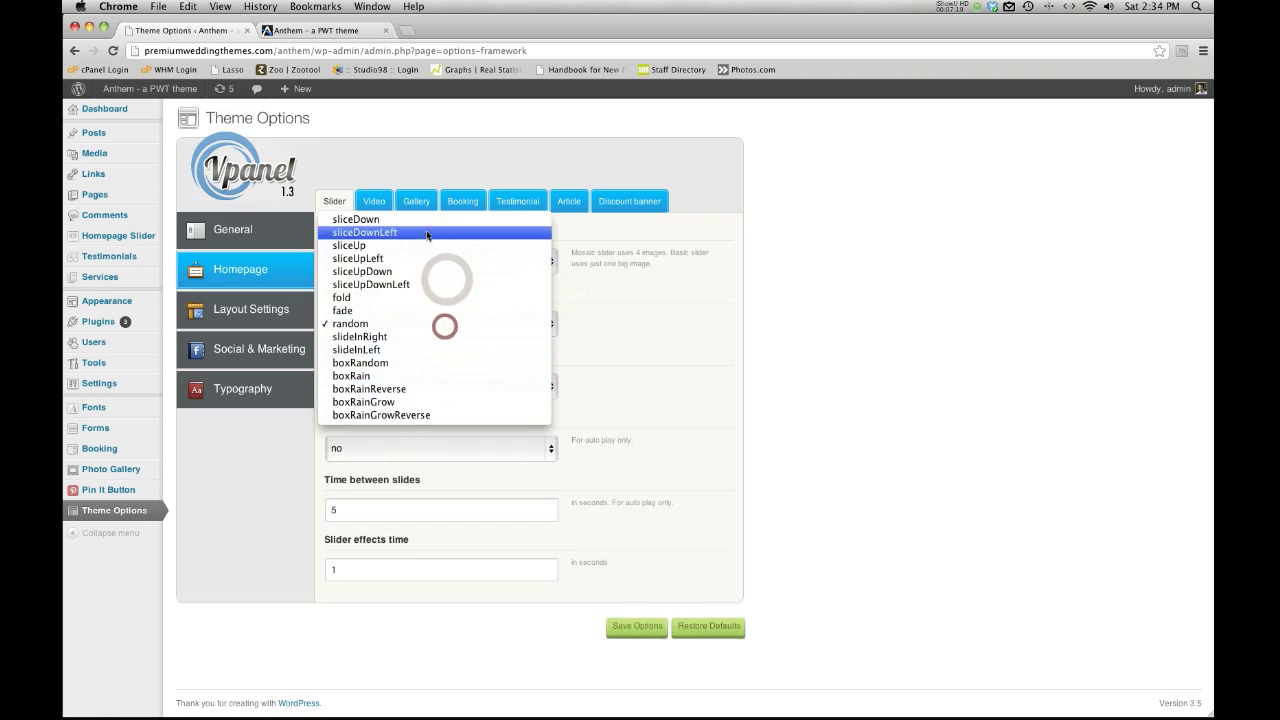
{"action": "left_click", "coordinate": [596, 331]}
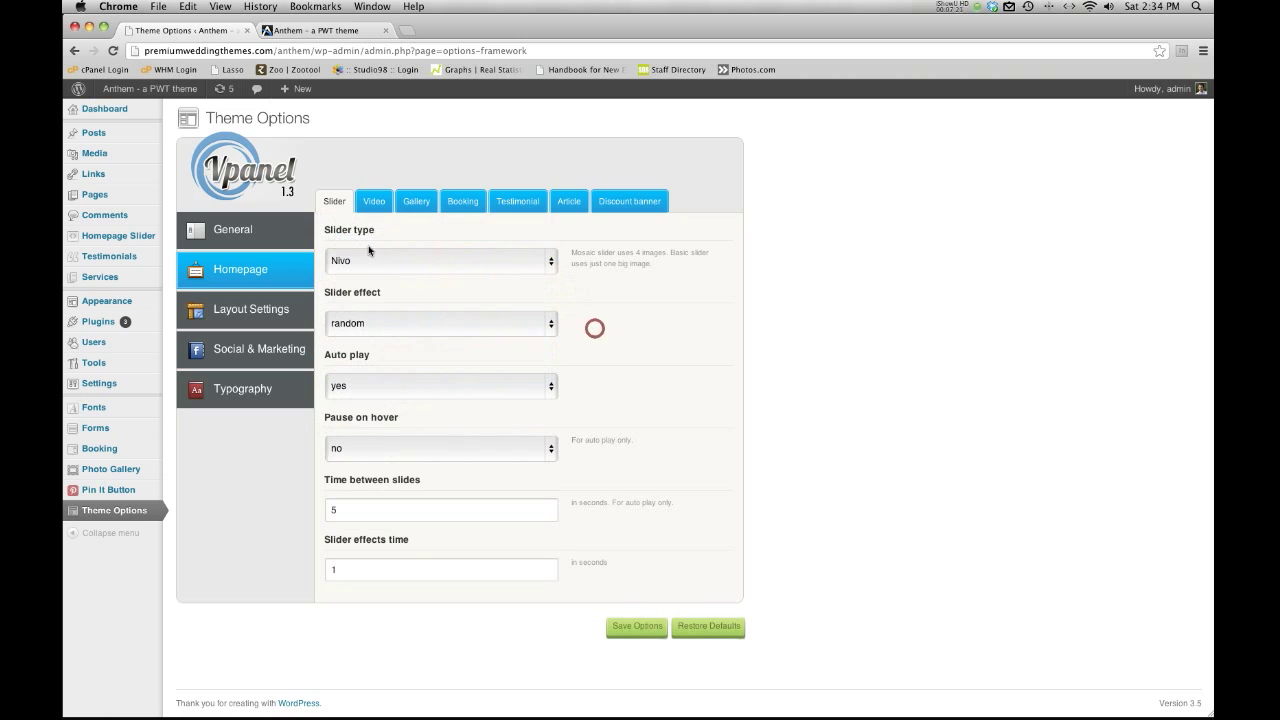
Set the slider type to Parallax with the slide left effect, and save the options.
{"action": "left_click", "coordinate": [380, 260]}
{"action": "left_click", "coordinate": [382, 255]}
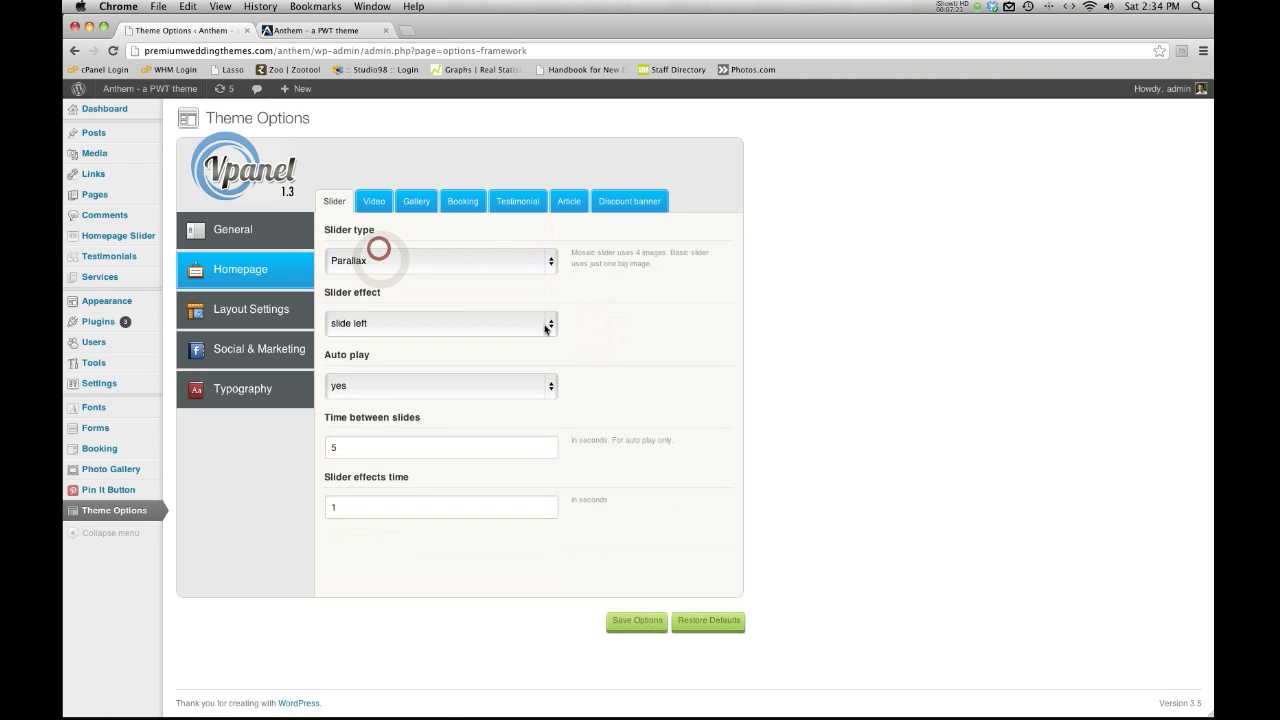
{"action": "left_click", "coordinate": [628, 619]}
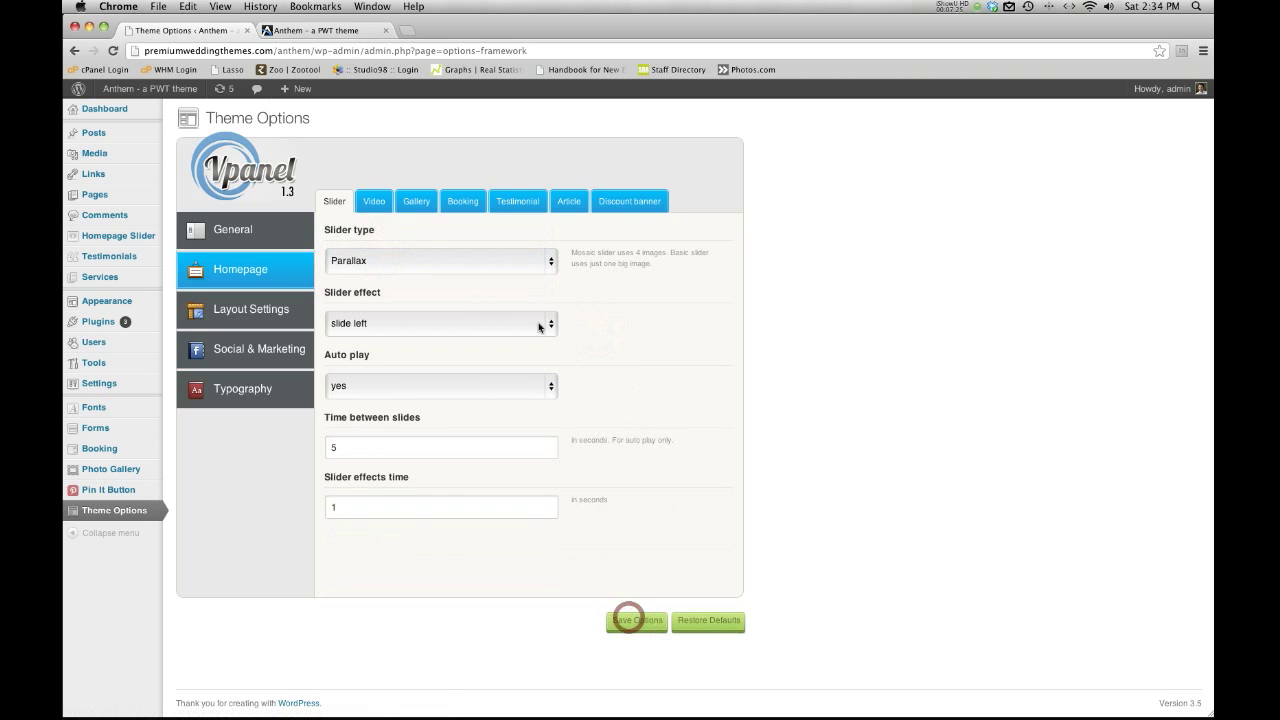
{"action": "left_click", "coordinate": [737, 252]}
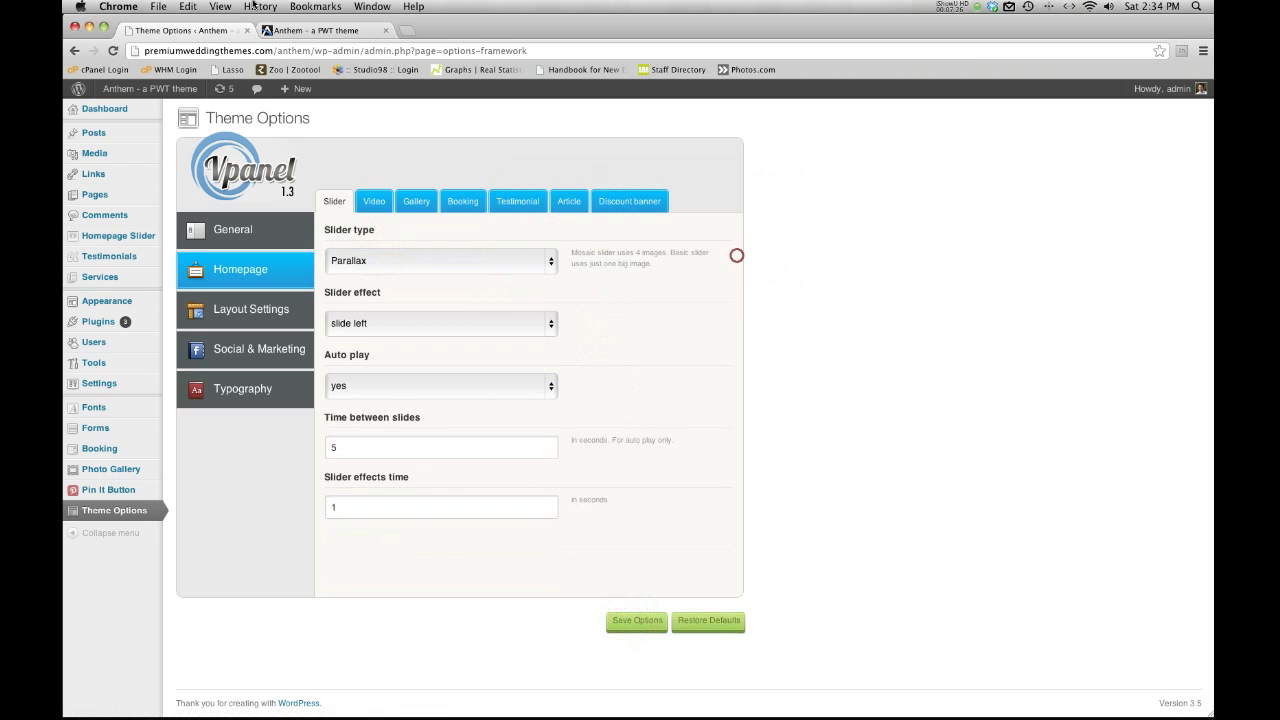
Reload the live homepage and watch how the slider plays with the changed slider type.
{"action": "left_click", "coordinate": [287, 30]}
{"action": "left_click", "coordinate": [113, 50]}
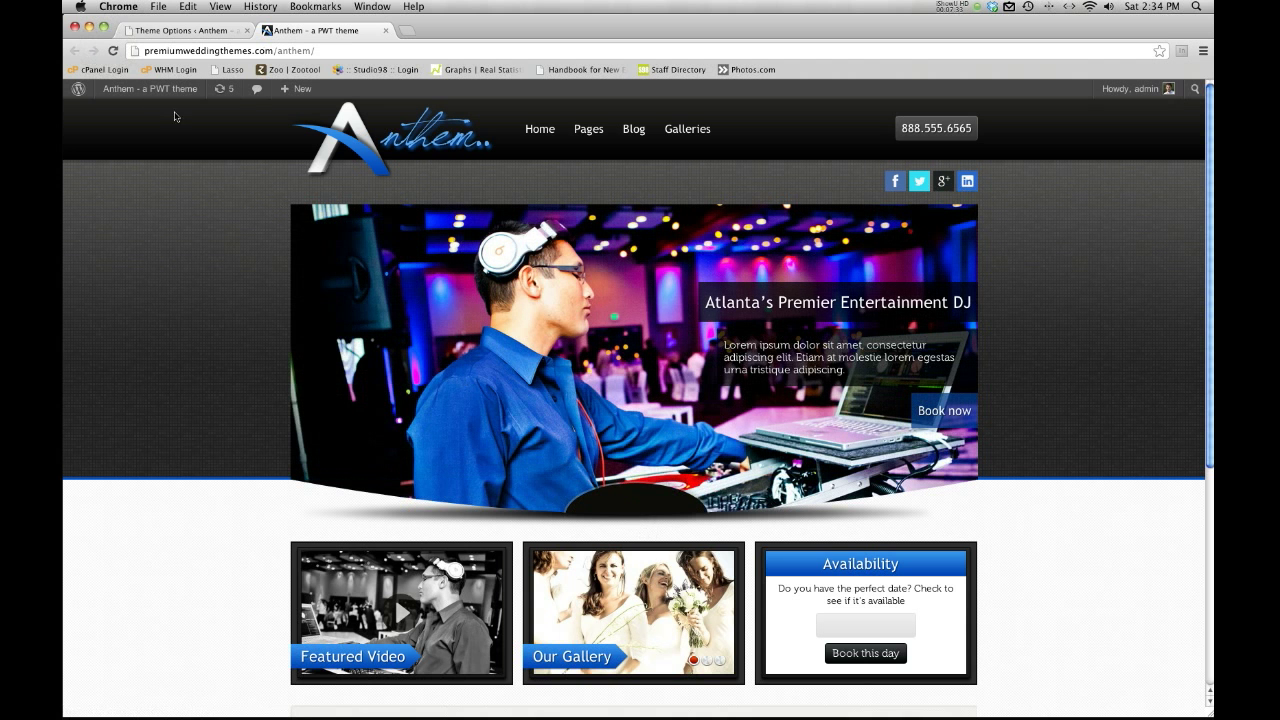
{"action": "key", "text": "super+r"}
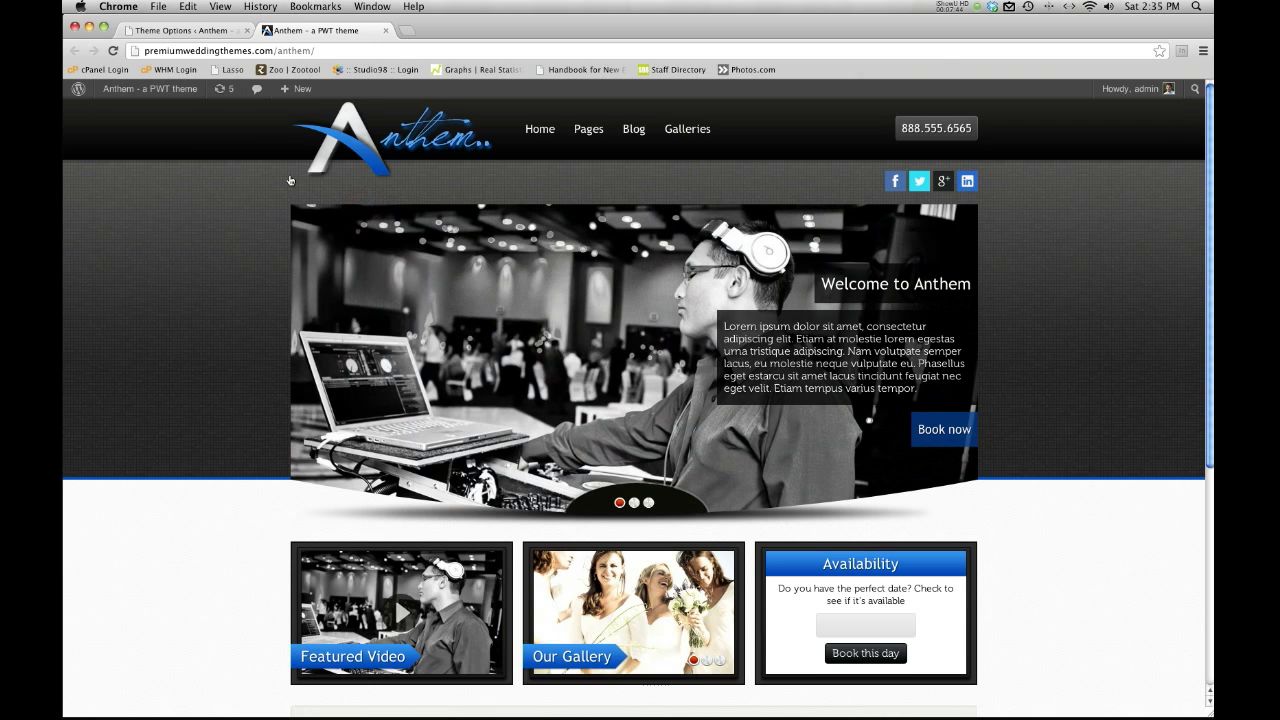
Open the Homepage Video settings in Theme Options, and preview the Featured Video popup on the live homepage.
{"action": "left_click", "coordinate": [199, 30]}
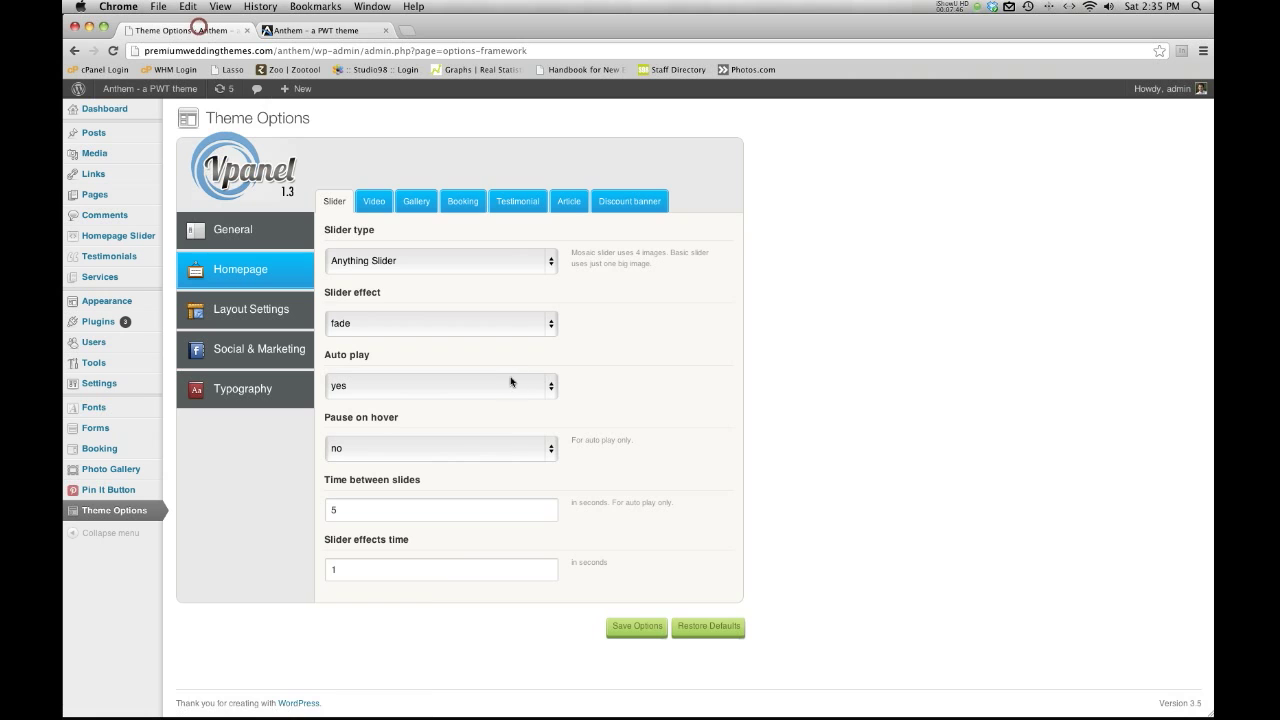
{"action": "left_click", "coordinate": [375, 201]}
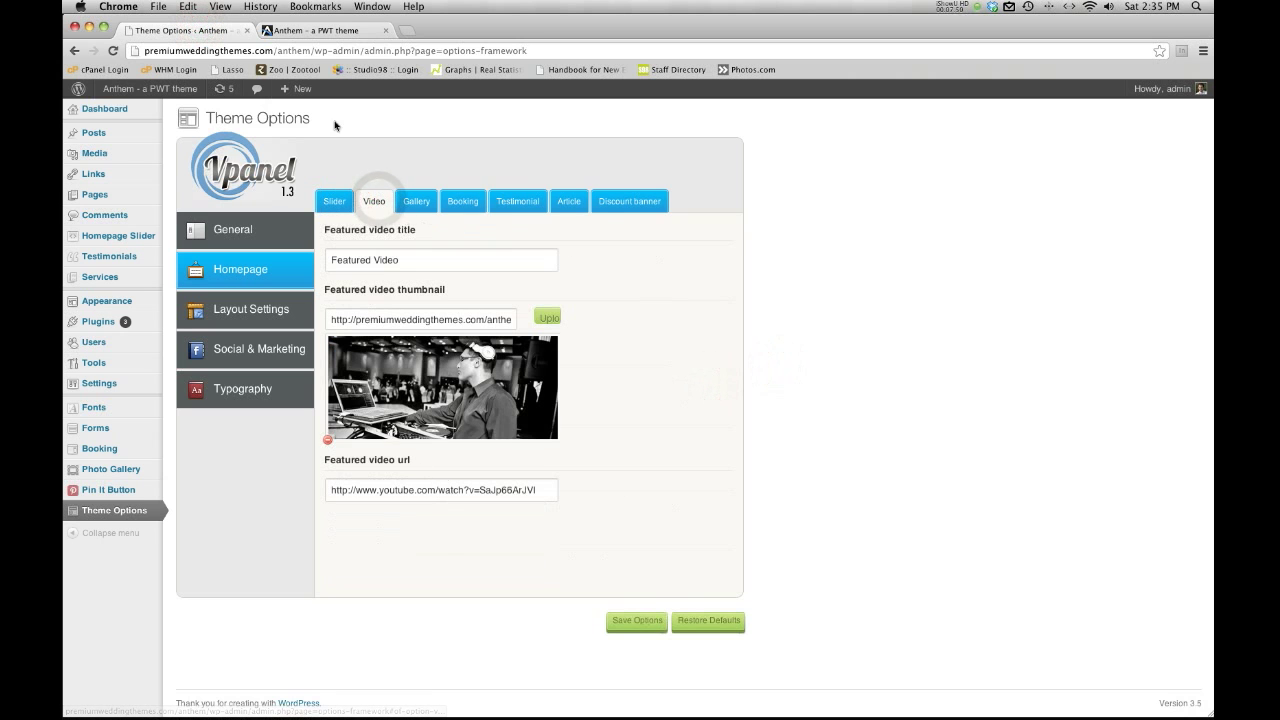
{"action": "left_click", "coordinate": [306, 31]}
{"action": "scroll", "coordinate": [518, 470], "scroll_direction": "down", "scroll_amount": 2}
{"action": "scroll", "coordinate": [522, 479], "scroll_direction": "down", "scroll_amount": 5}
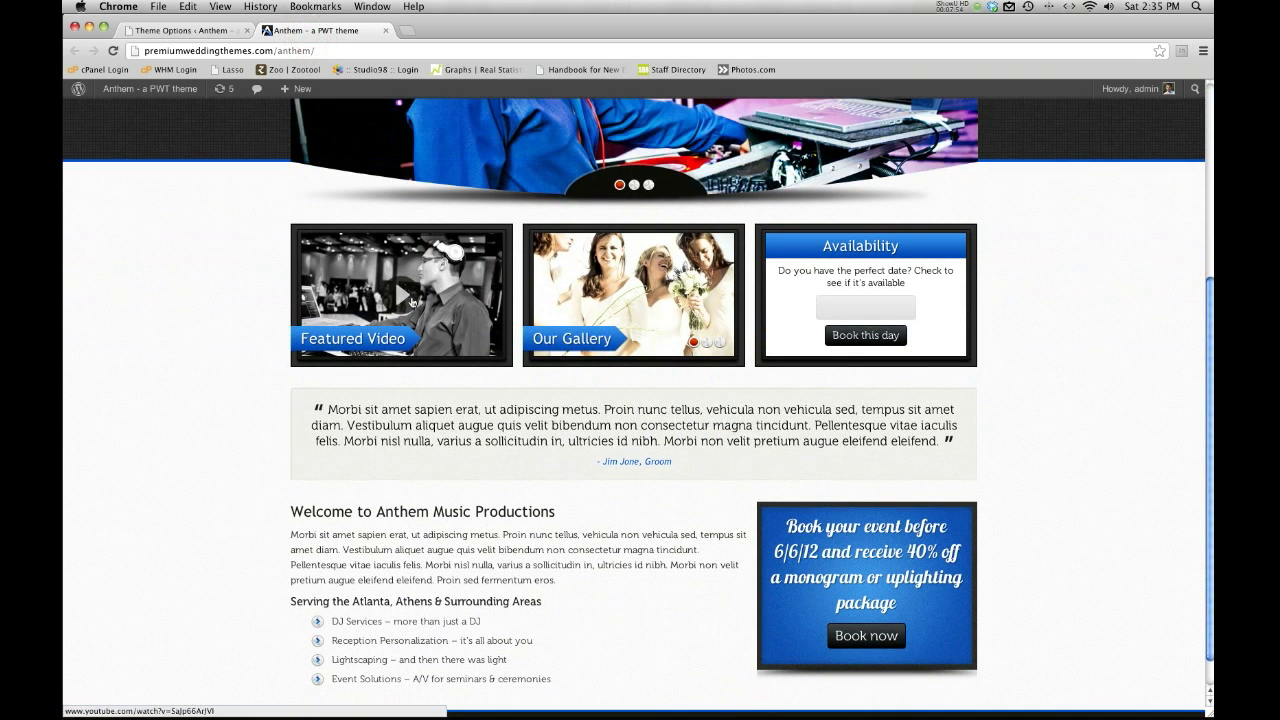
{"action": "left_click", "coordinate": [411, 302]}
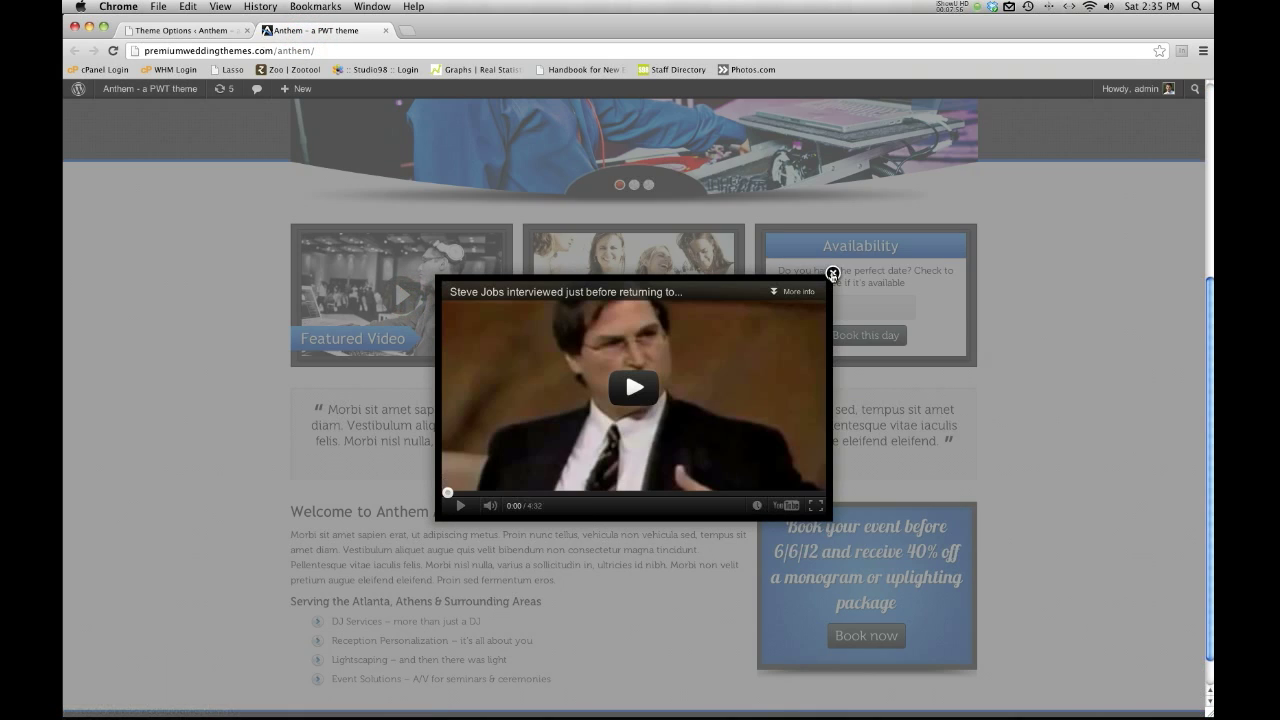
{"action": "left_click", "coordinate": [832, 274]}
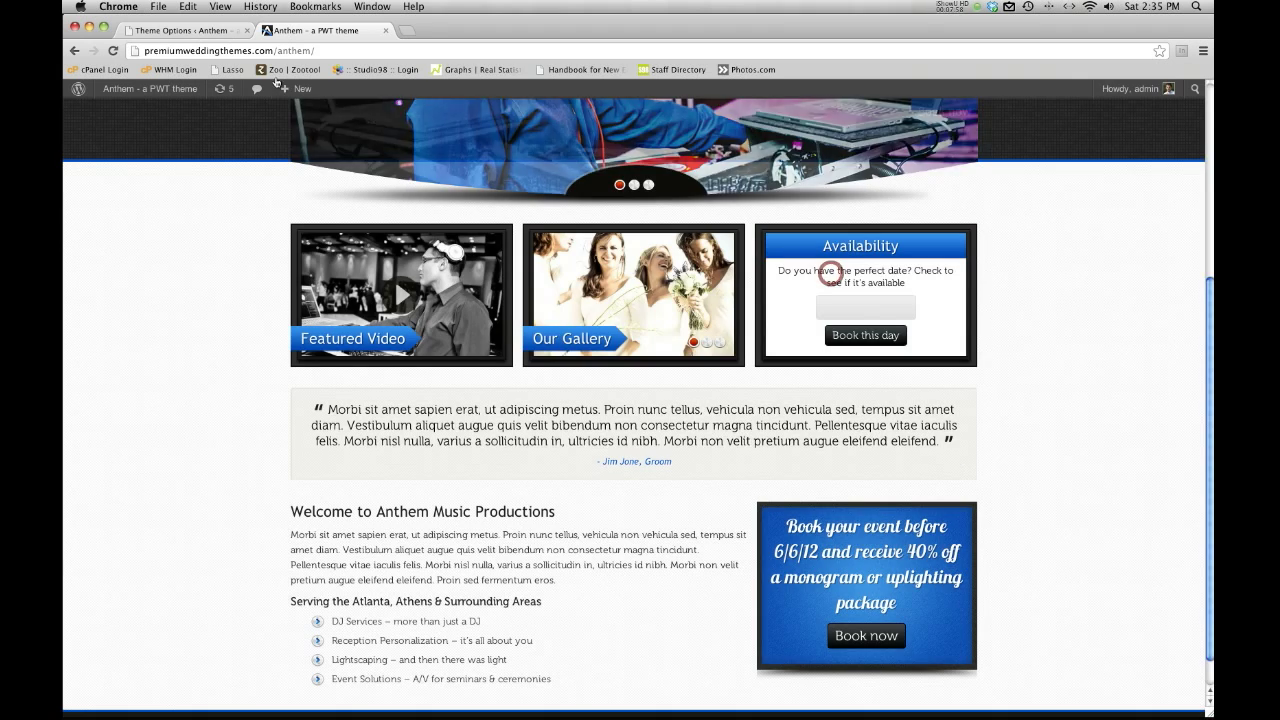
Examine the featured video title, thumbnail and URL settings in Theme Options against the video box on the live homepage.
{"action": "left_click", "coordinate": [192, 30]}
{"action": "triple_click", "coordinate": [398, 260]}
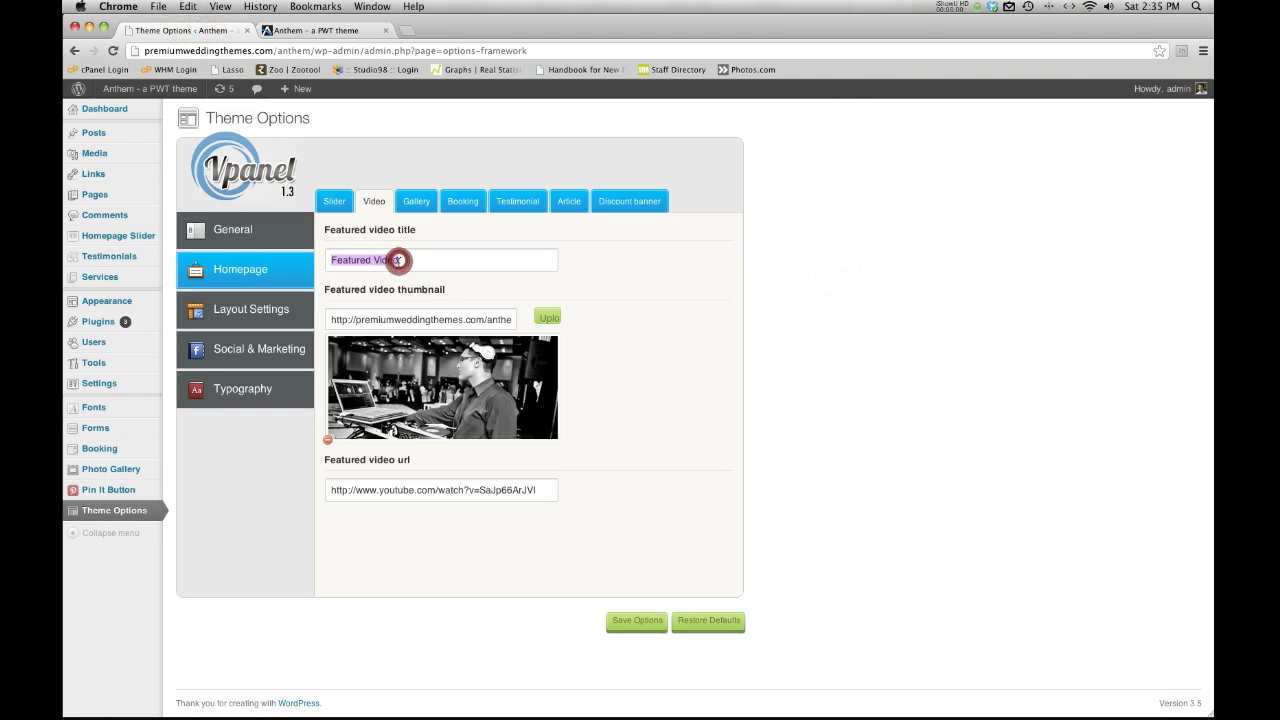
{"action": "triple_click", "coordinate": [414, 320]}
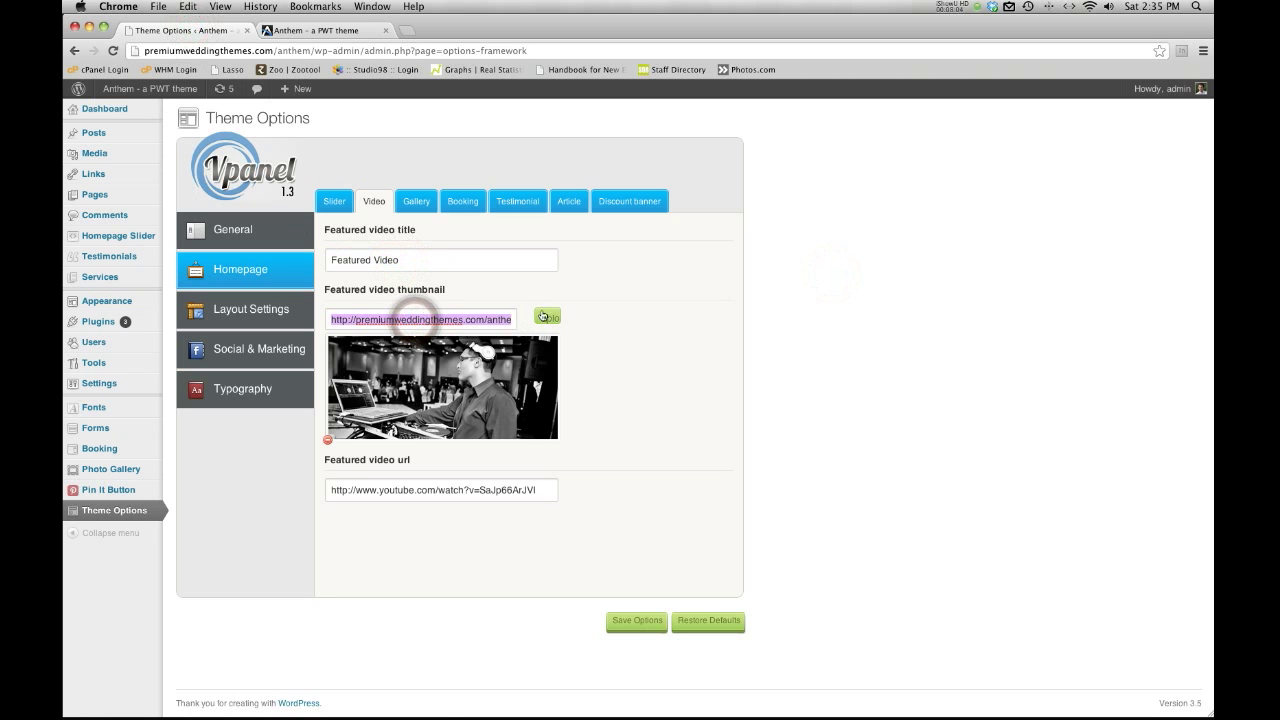
{"action": "left_click", "coordinate": [310, 32]}
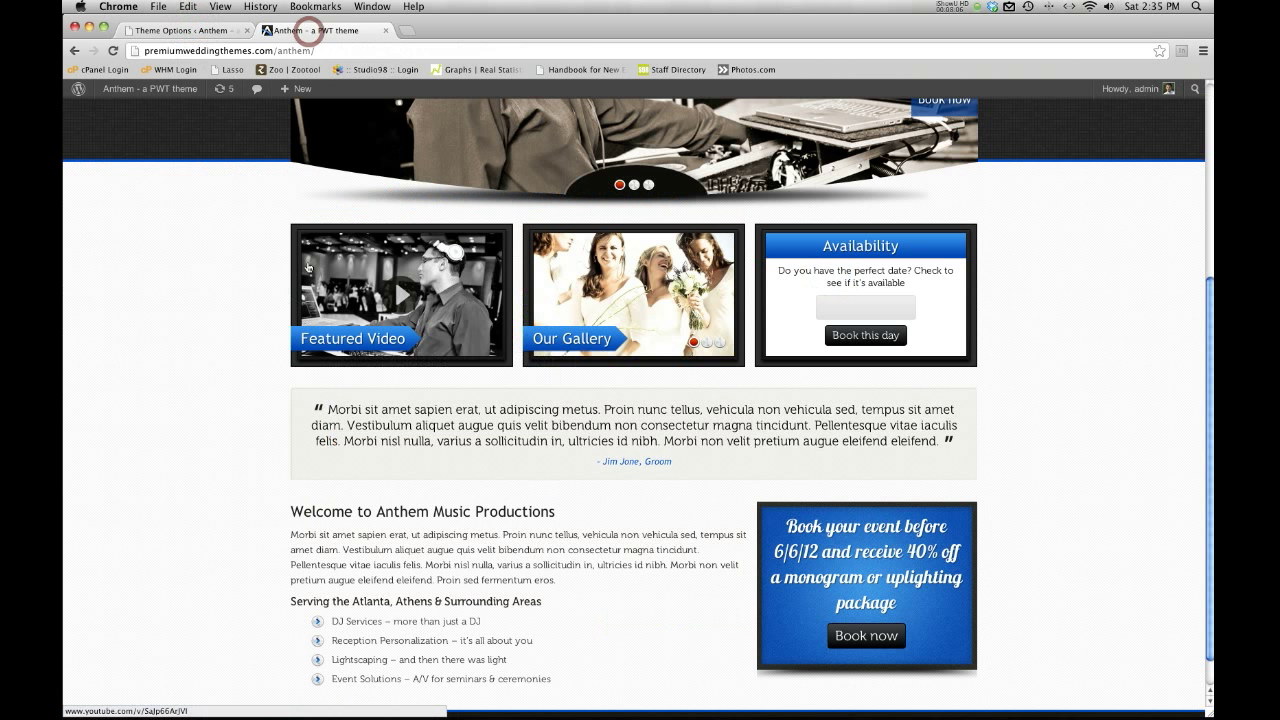
{"action": "left_click", "coordinate": [181, 31]}
{"action": "triple_click", "coordinate": [478, 493]}
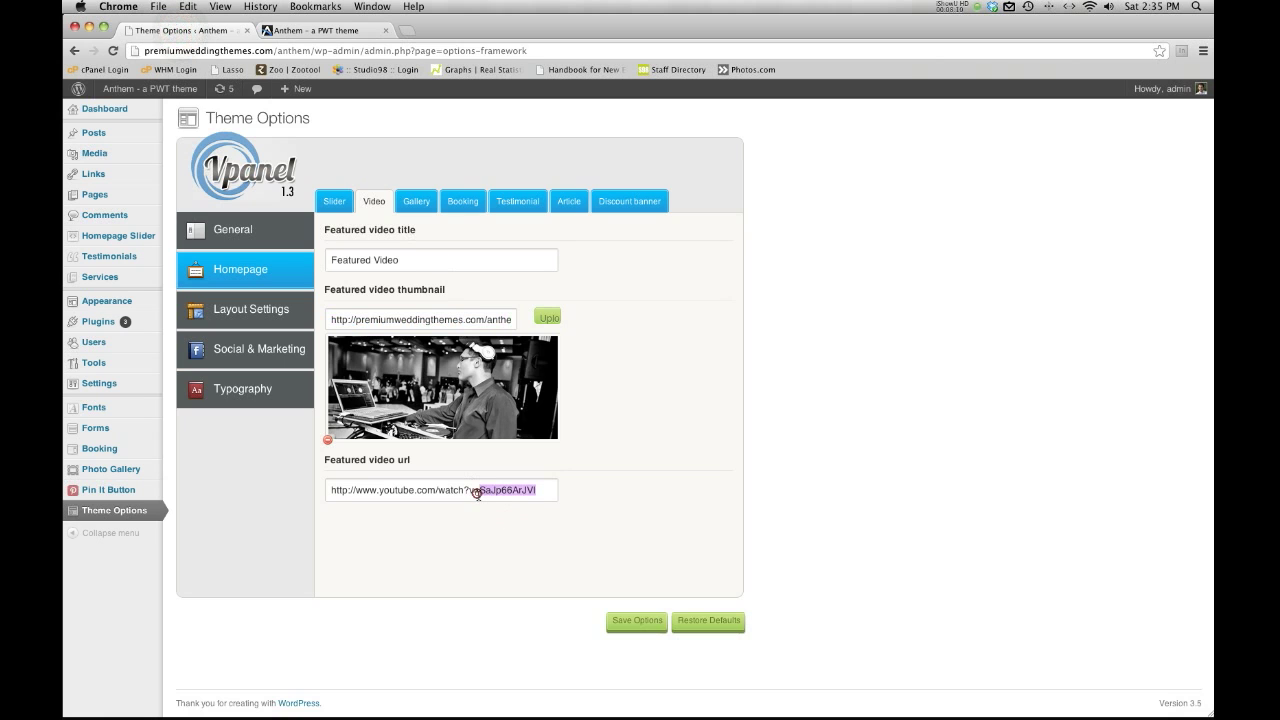
{"action": "left_click", "coordinate": [540, 490]}
{"action": "left_click_drag", "start_coordinate": [540, 490], "coordinate": [263, 486]}
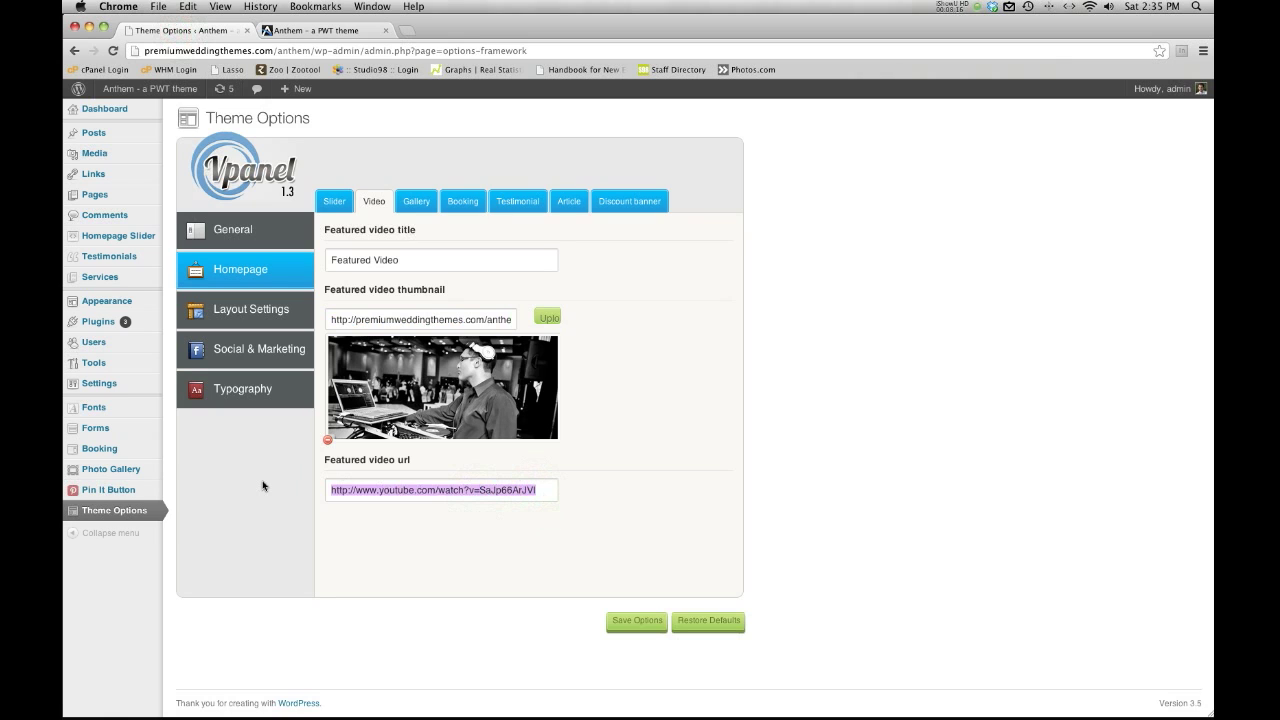
Open the Homepage Gallery settings in Theme Options, and browse the images in the Our Gallery box on the live homepage.
{"action": "left_click", "coordinate": [924, 402]}
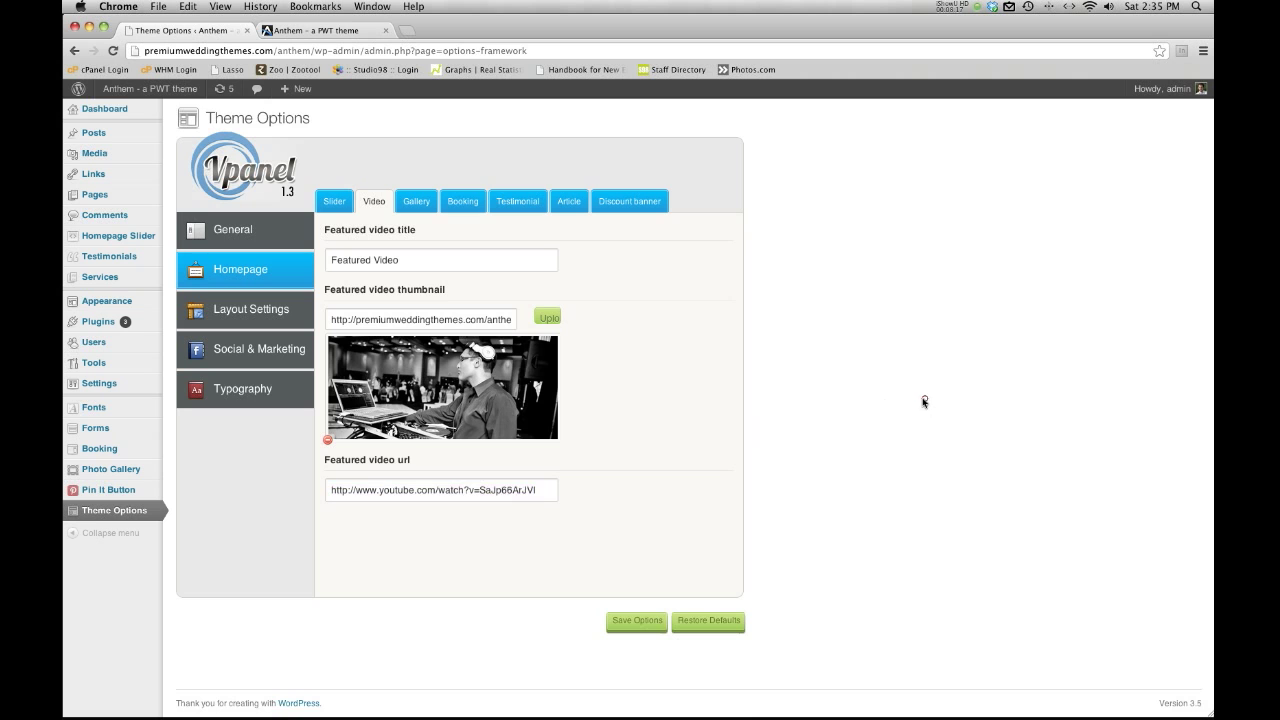
{"action": "left_click", "coordinate": [416, 201]}
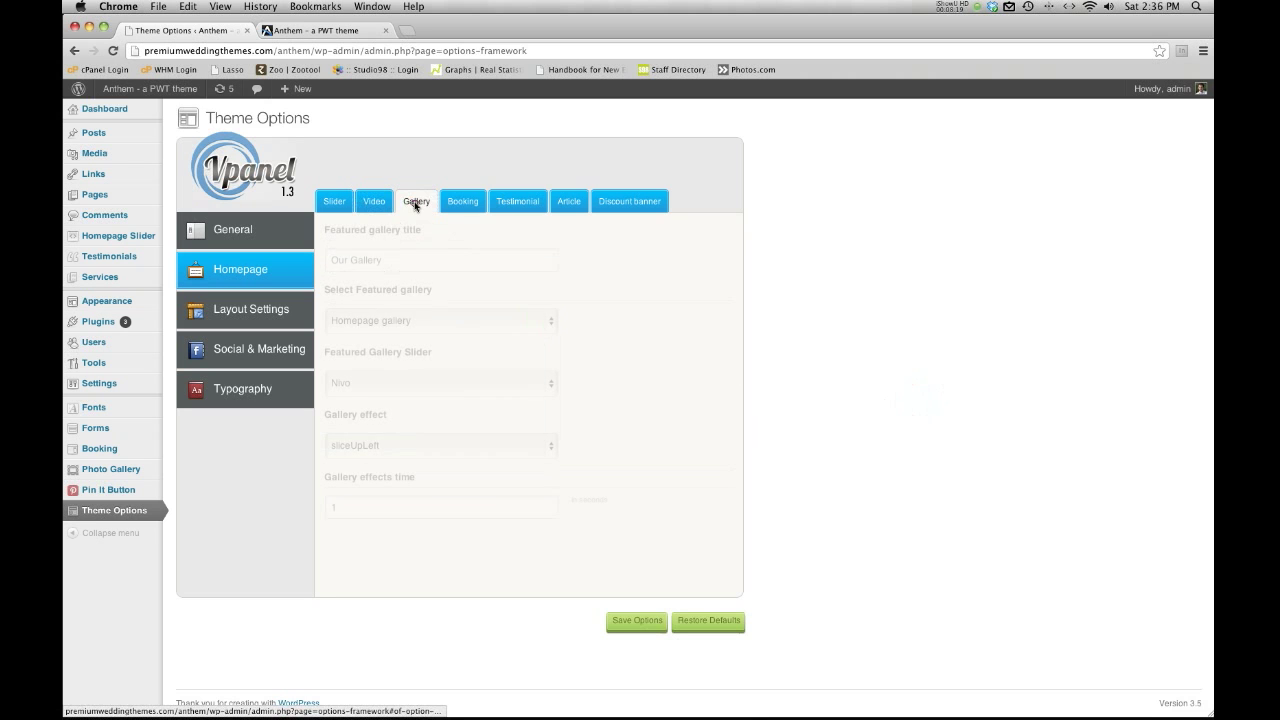
{"action": "left_click", "coordinate": [312, 31]}
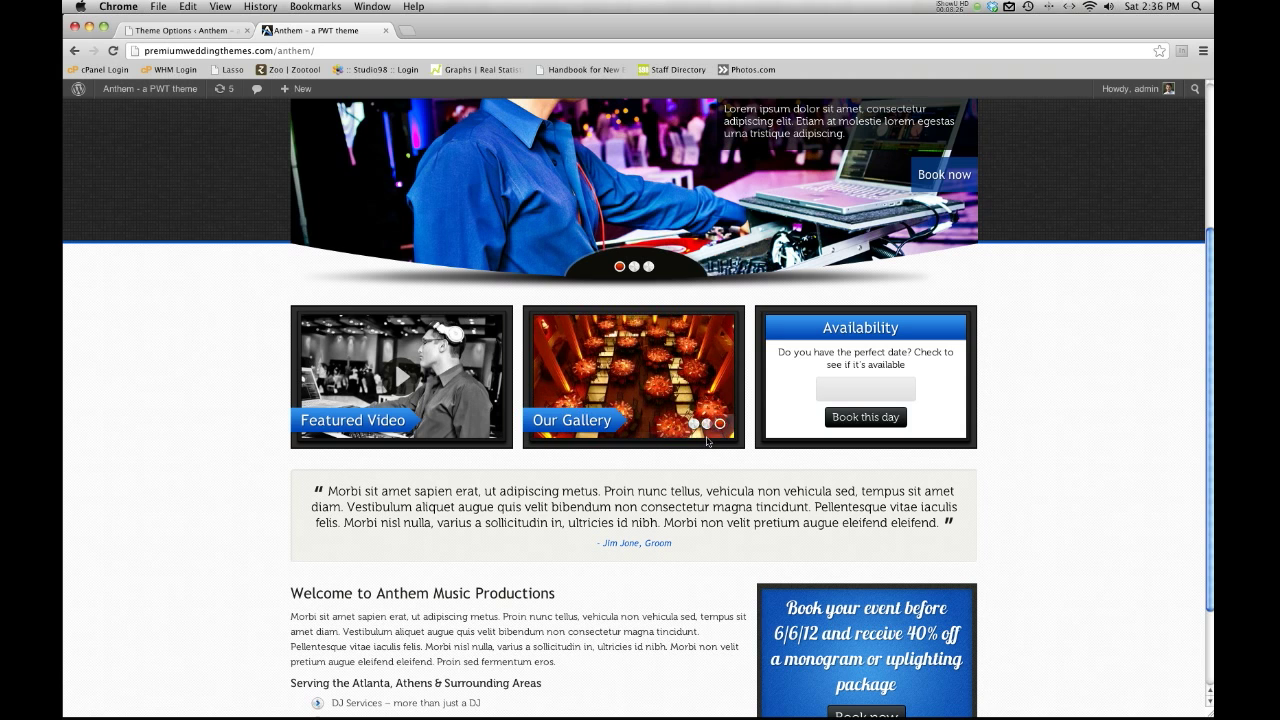
{"action": "left_click", "coordinate": [693, 424]}
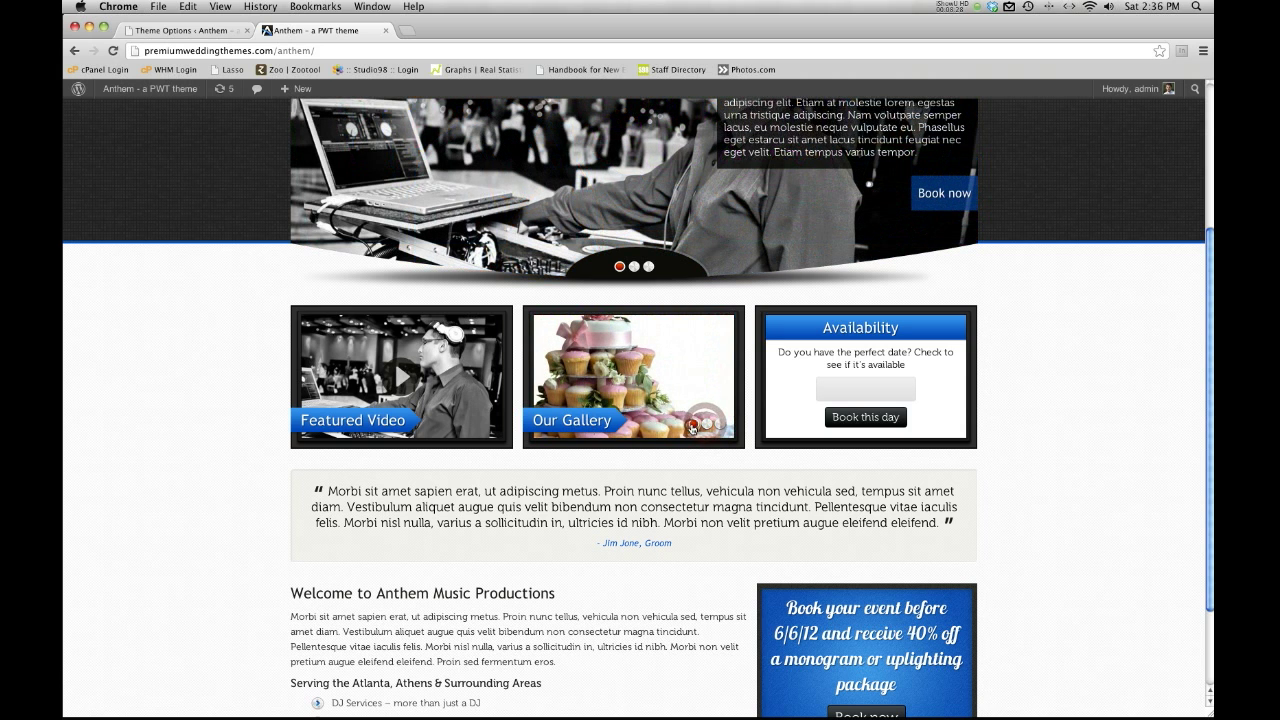
Review the featured gallery title in Theme Options, and open the Uncategorized photo album to view its galleries.
{"action": "left_click", "coordinate": [216, 30]}
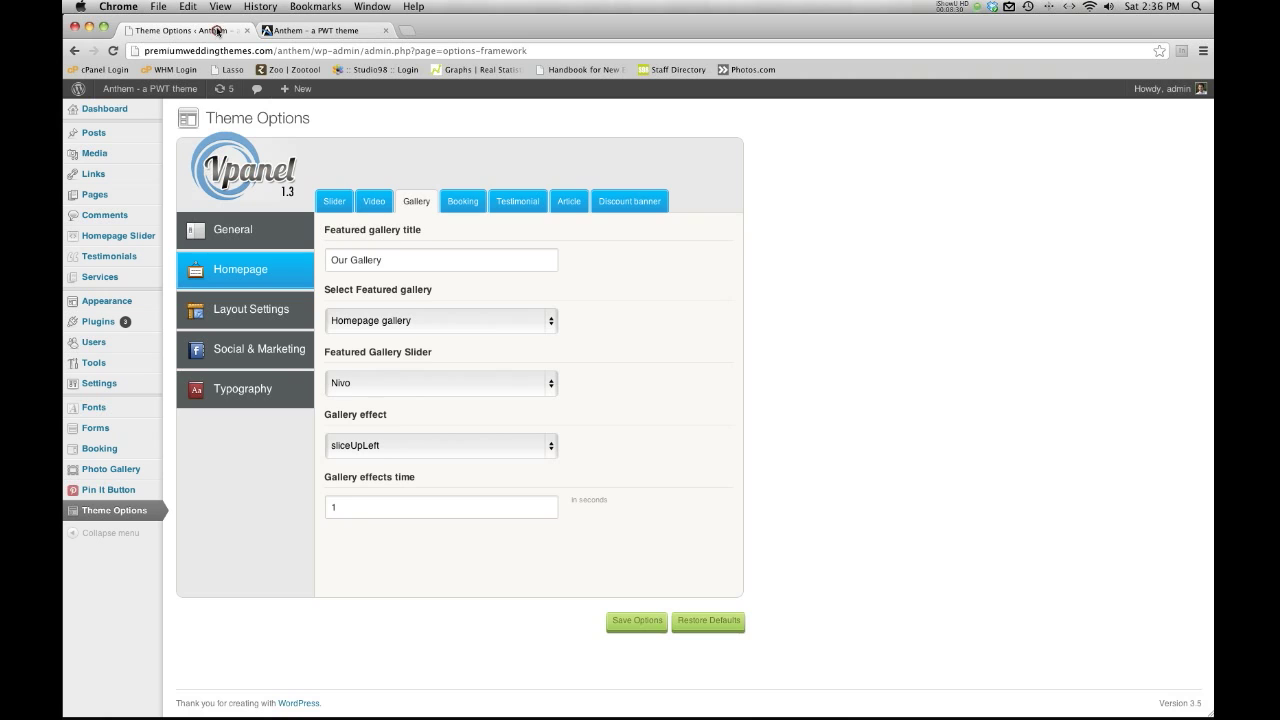
{"action": "triple_click", "coordinate": [384, 260]}
{"action": "left_click", "coordinate": [225, 474]}
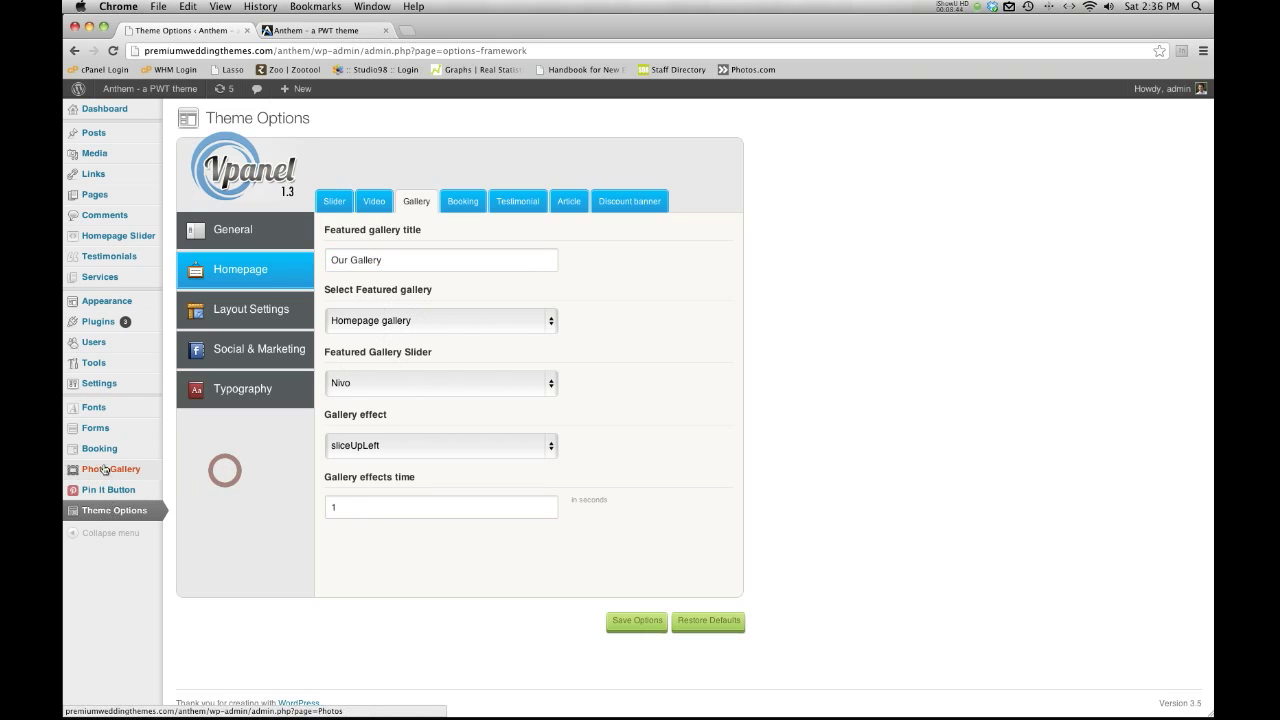
{"action": "mouse_move", "coordinate": [102, 408]}
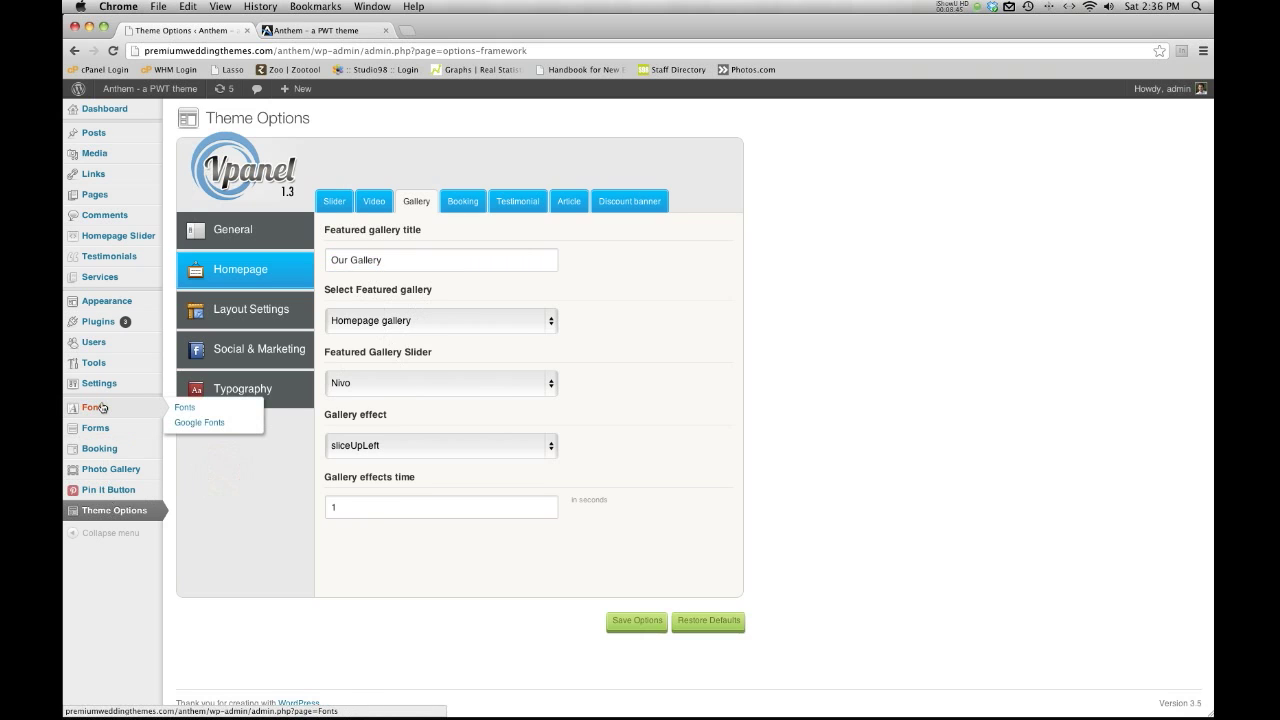
{"action": "left_click", "coordinate": [115, 470]}
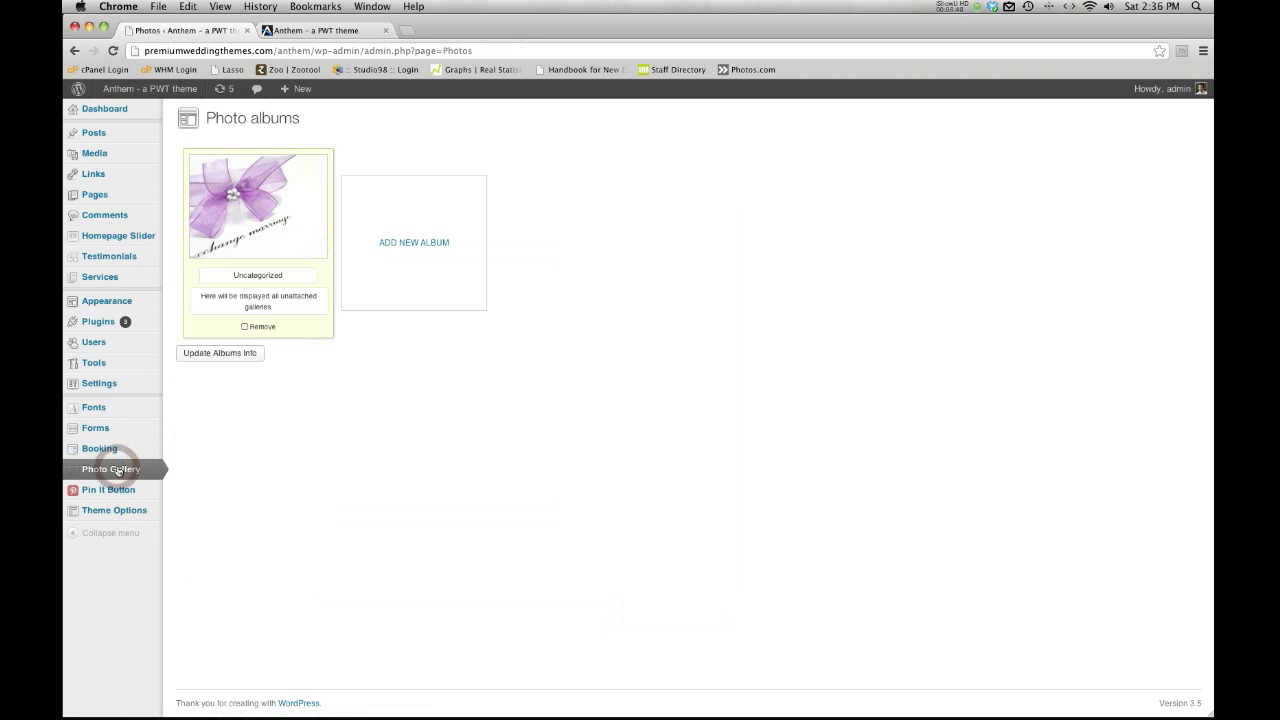
{"action": "left_click", "coordinate": [255, 231]}
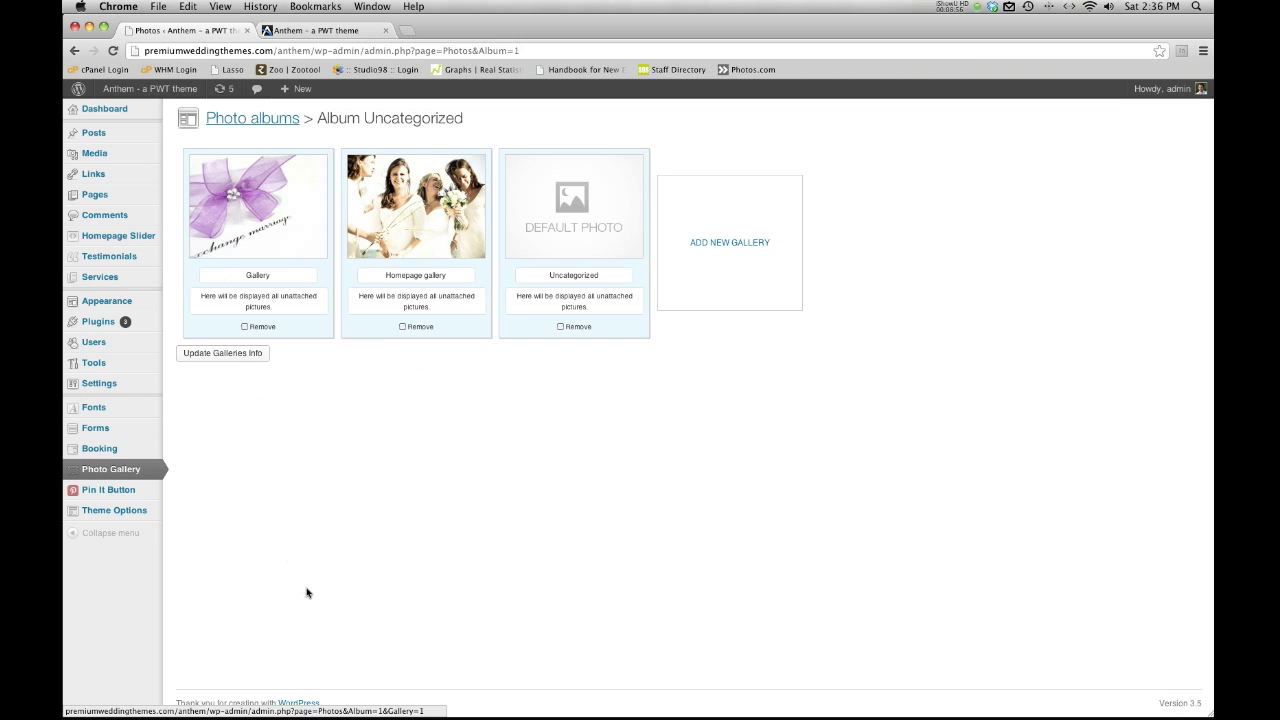
Return to the Homepage Gallery settings in Theme Options and view the galleries available as the featured gallery.
{"action": "left_click", "coordinate": [130, 510]}
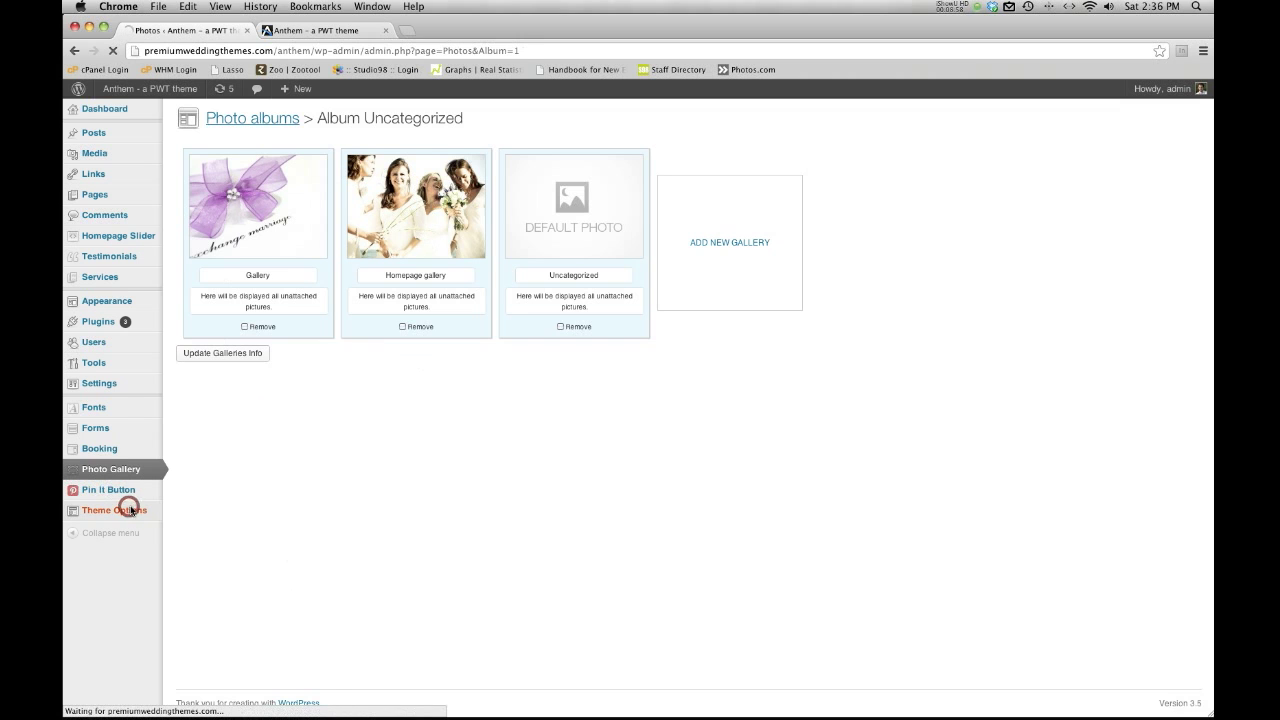
{"action": "left_click", "coordinate": [238, 288]}
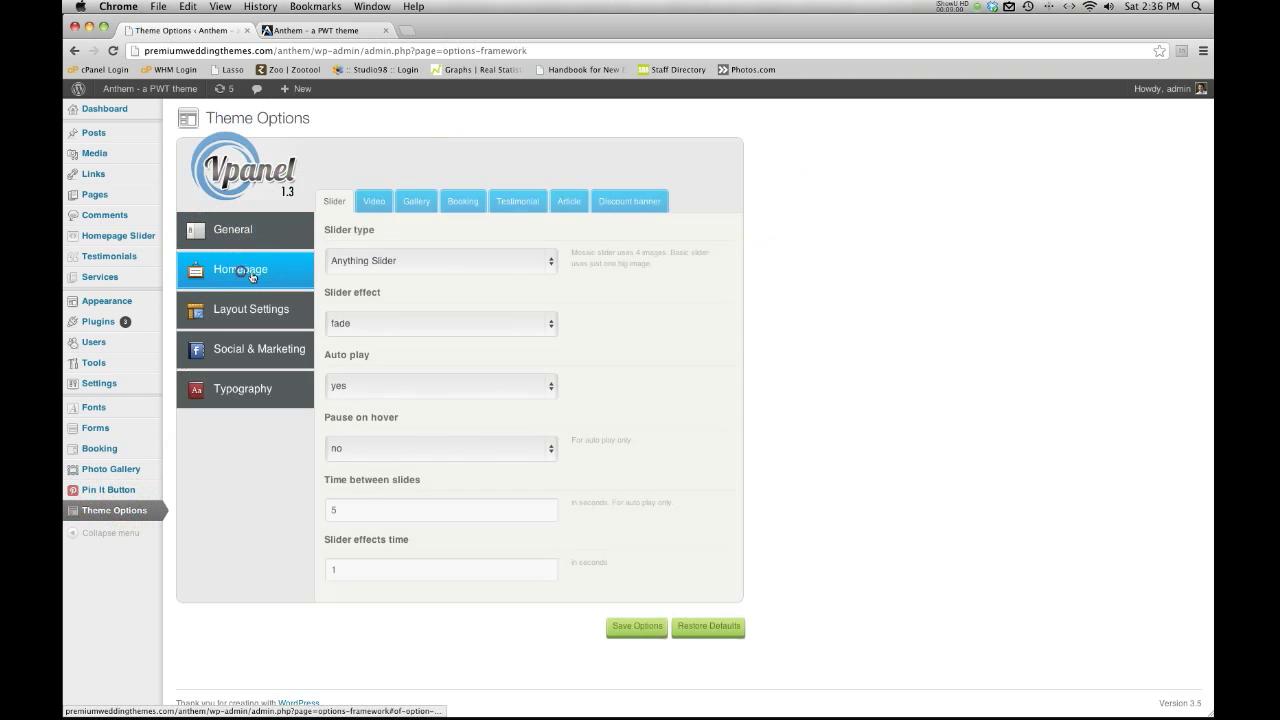
{"action": "left_click", "coordinate": [406, 200]}
{"action": "left_click", "coordinate": [429, 314]}
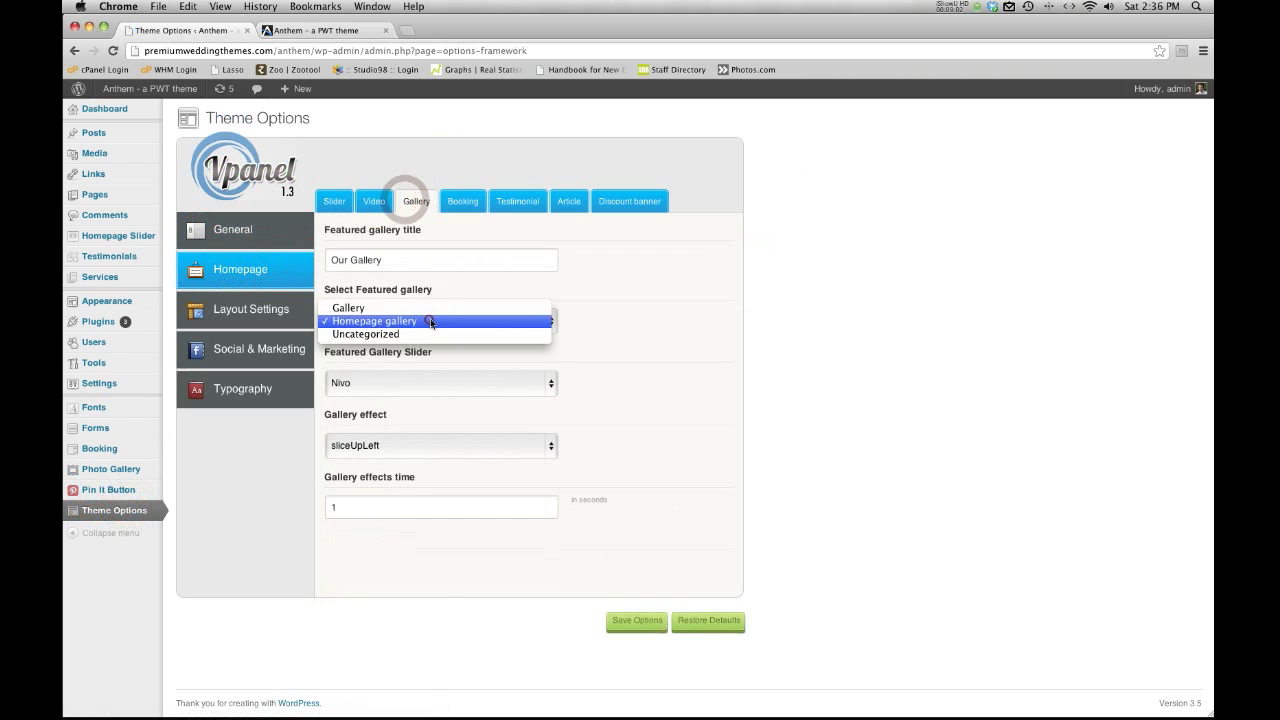
{"action": "left_click", "coordinate": [632, 315]}
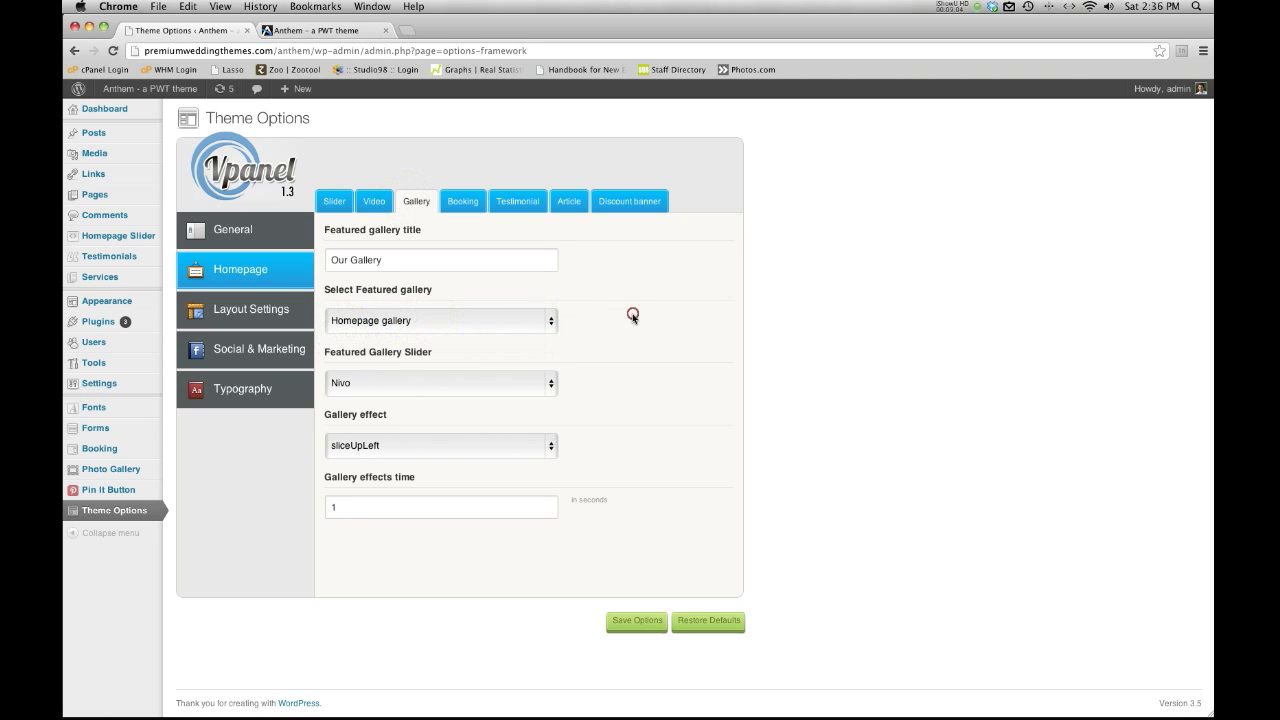
{"action": "left_click", "coordinate": [802, 321]}
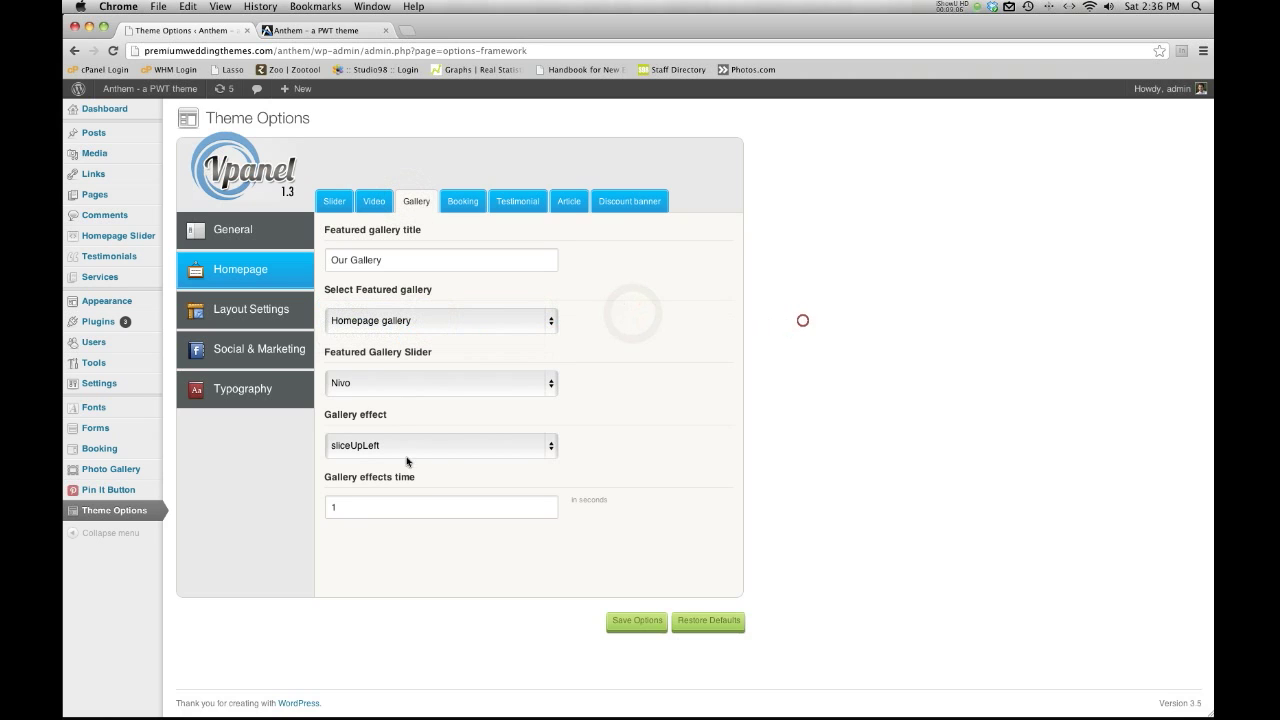
Review the slider types available for the featured gallery, keeping Nivo selected.
{"action": "left_click", "coordinate": [413, 390]}
{"action": "left_click", "coordinate": [655, 358]}
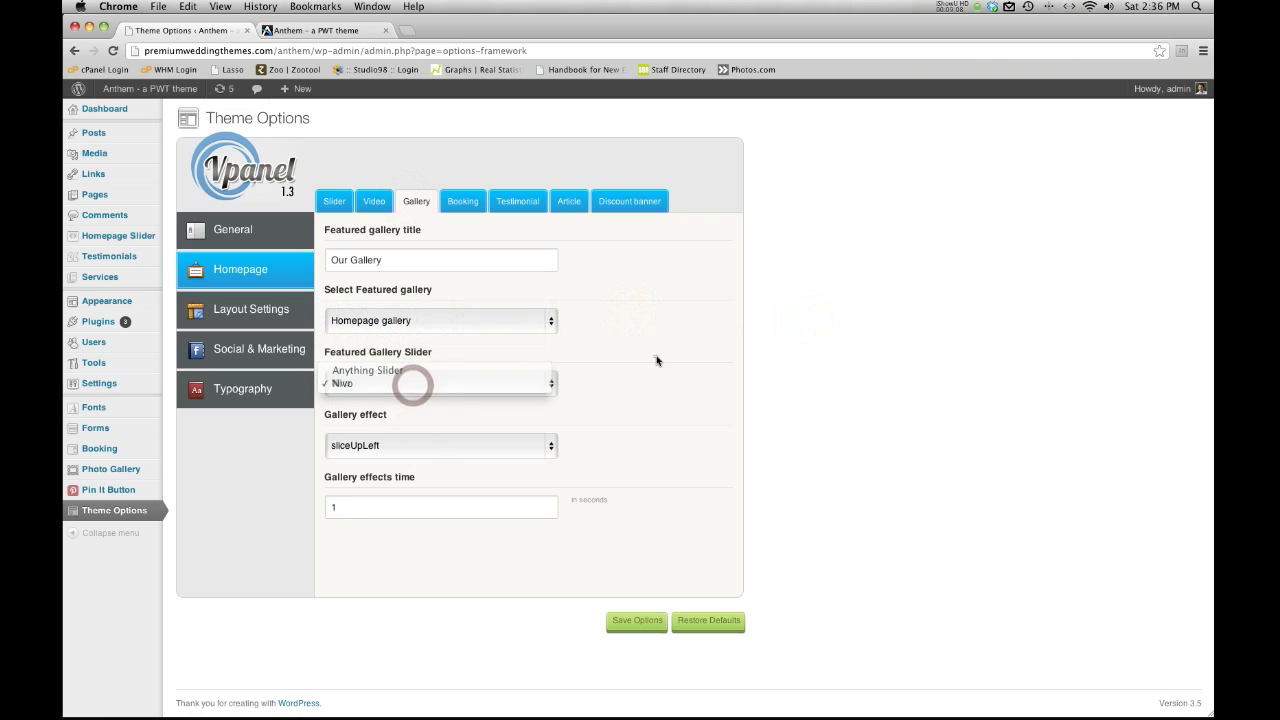
{"action": "left_click", "coordinate": [413, 376]}
{"action": "left_click", "coordinate": [420, 368]}
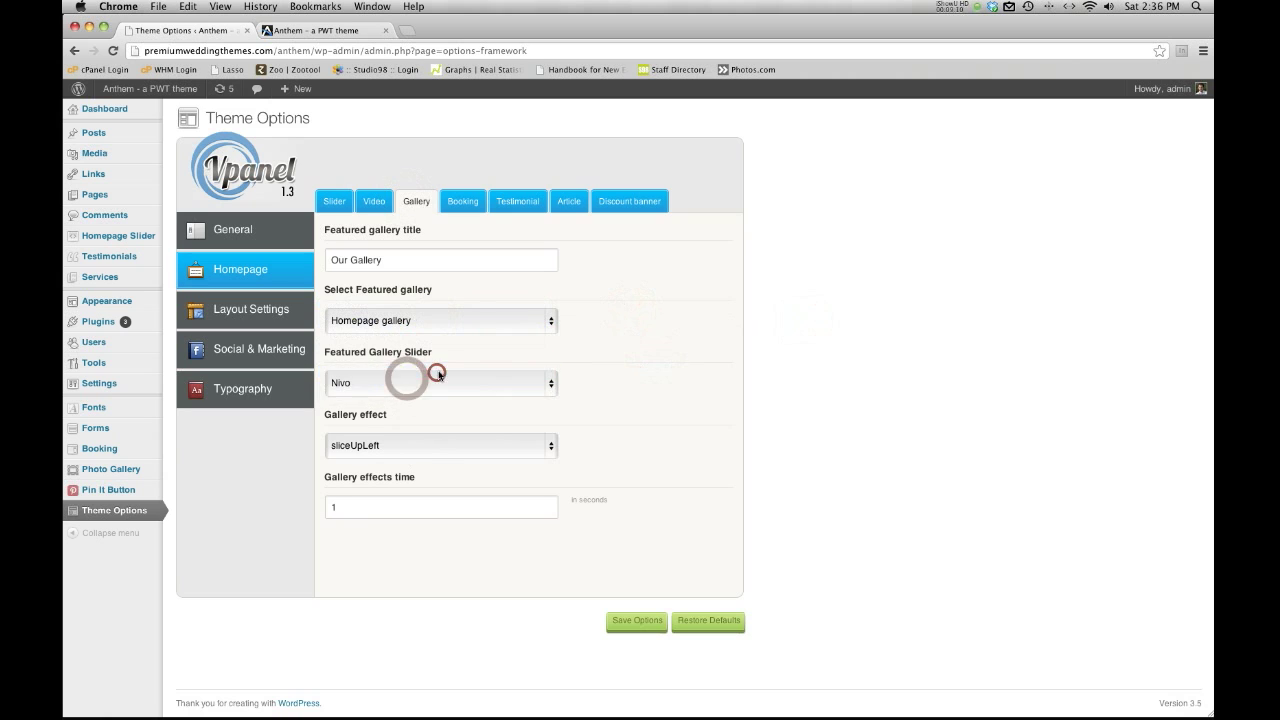
{"action": "left_click", "coordinate": [384, 383]}
{"action": "left_click", "coordinate": [399, 398]}
{"action": "left_click", "coordinate": [725, 463]}
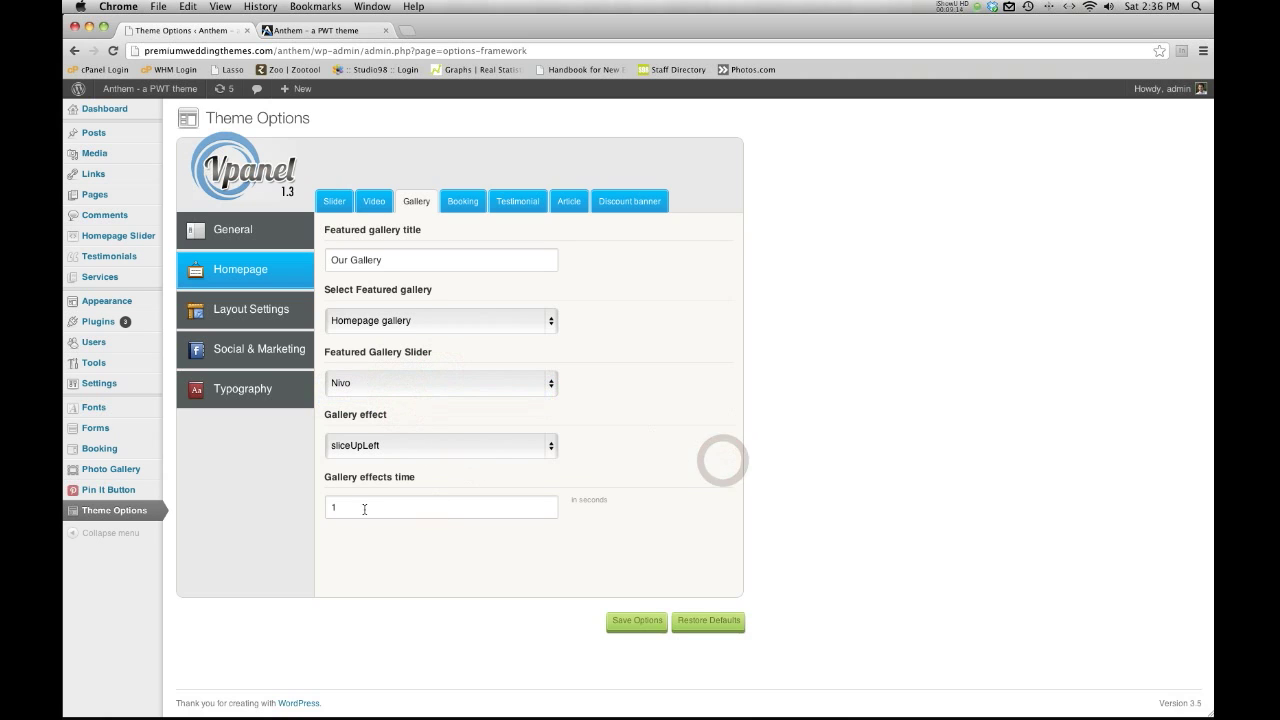
Open the Homepage Booking settings, and preview the Availability box's booking popup on the live homepage with the date 12/22/2012.
{"action": "left_click", "coordinate": [458, 200]}
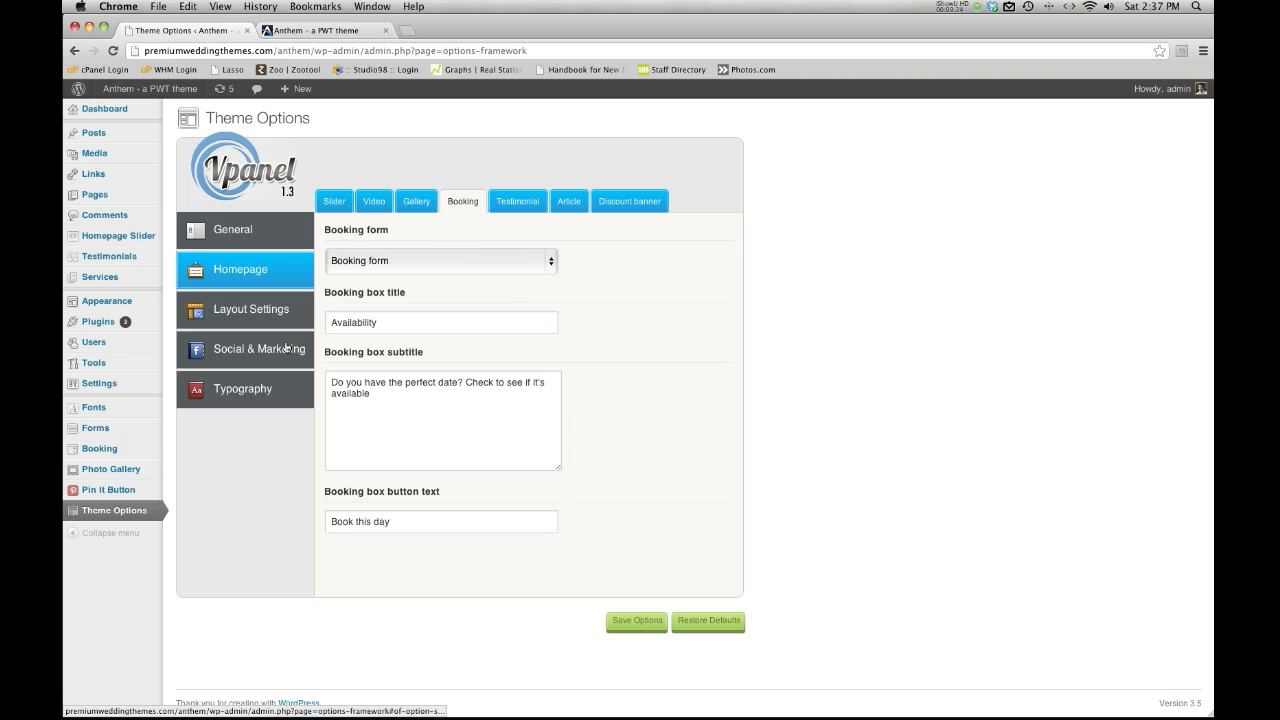
{"action": "left_click", "coordinate": [829, 351]}
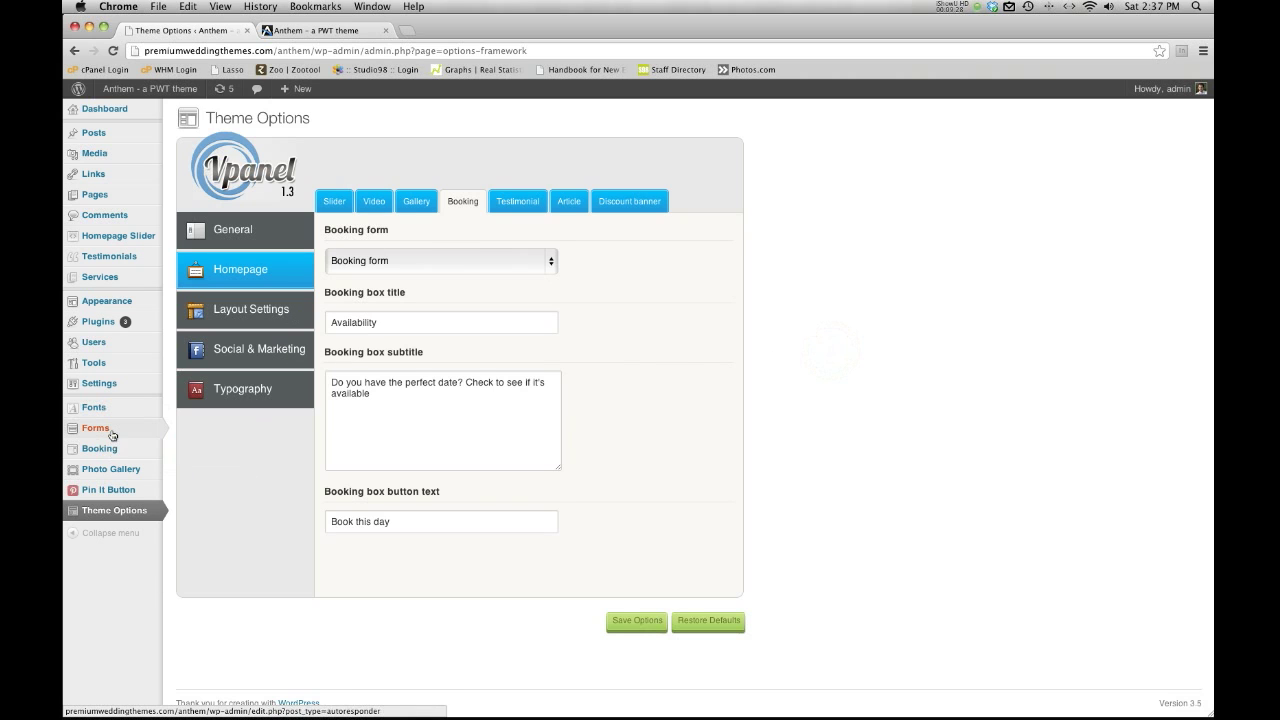
{"action": "left_click", "coordinate": [300, 30]}
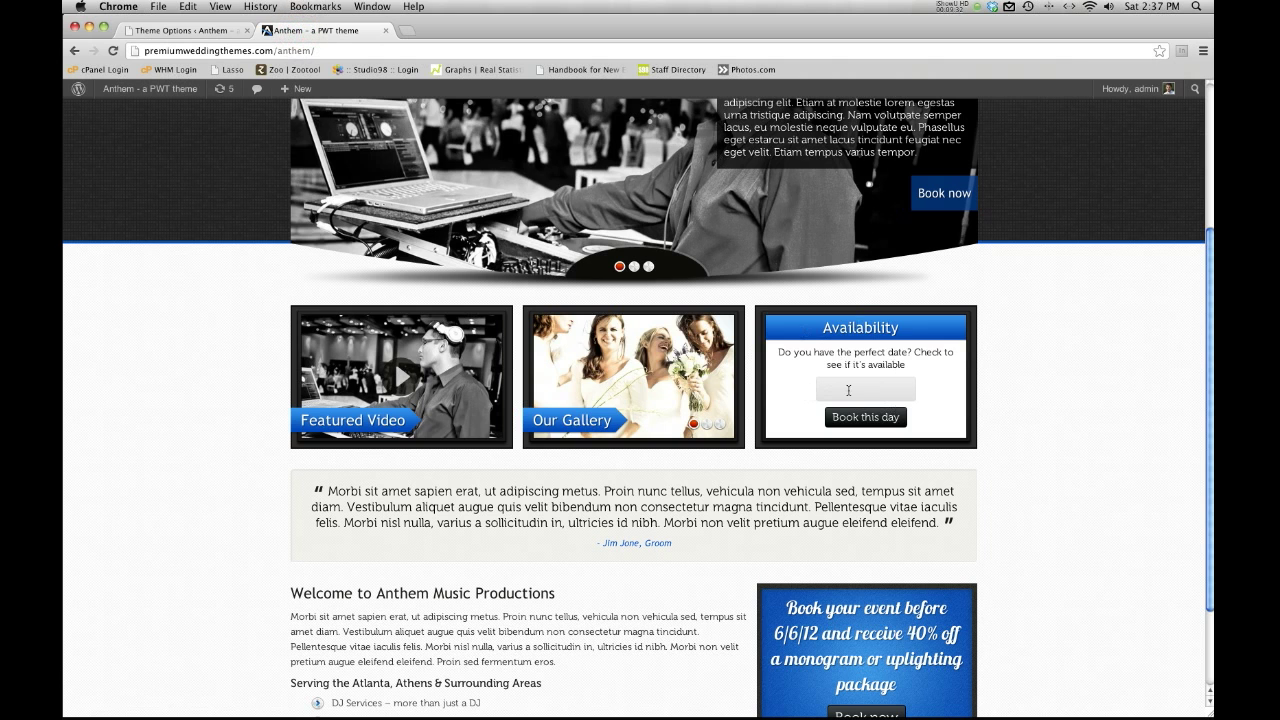
{"action": "left_click", "coordinate": [852, 388]}
{"action": "left_click", "coordinate": [888, 500]}
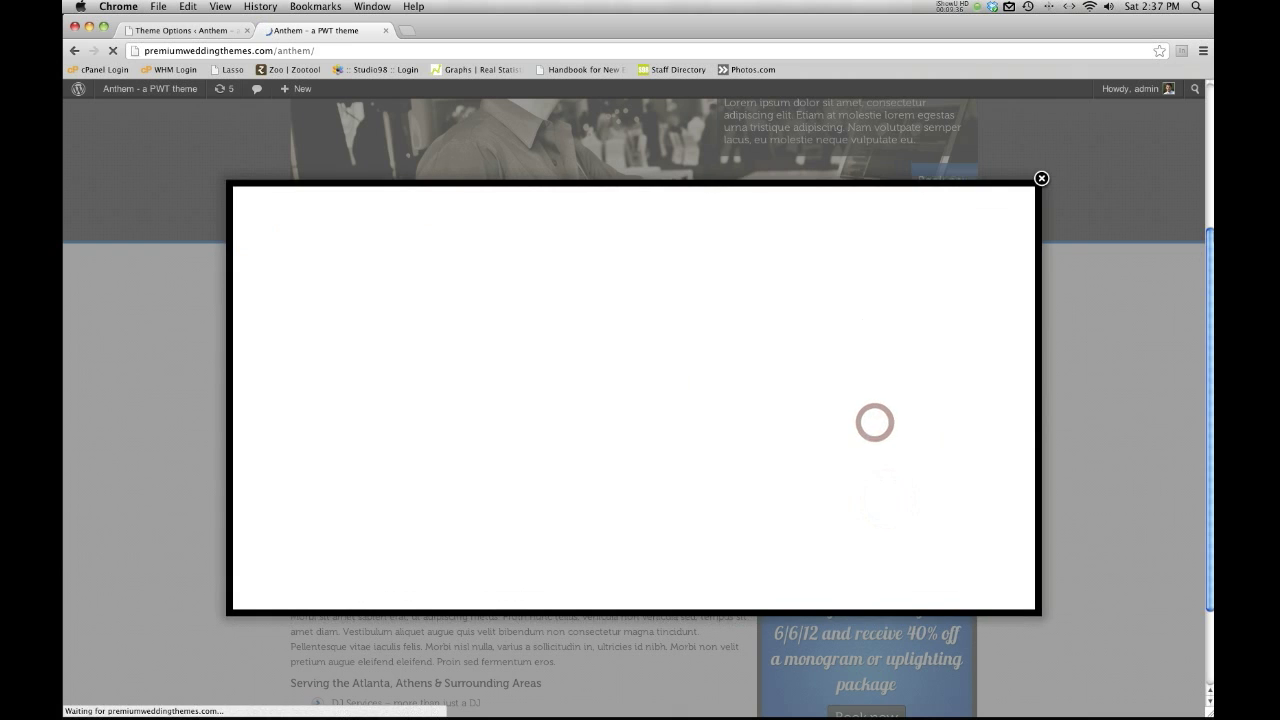
{"action": "left_click", "coordinate": [1040, 180]}
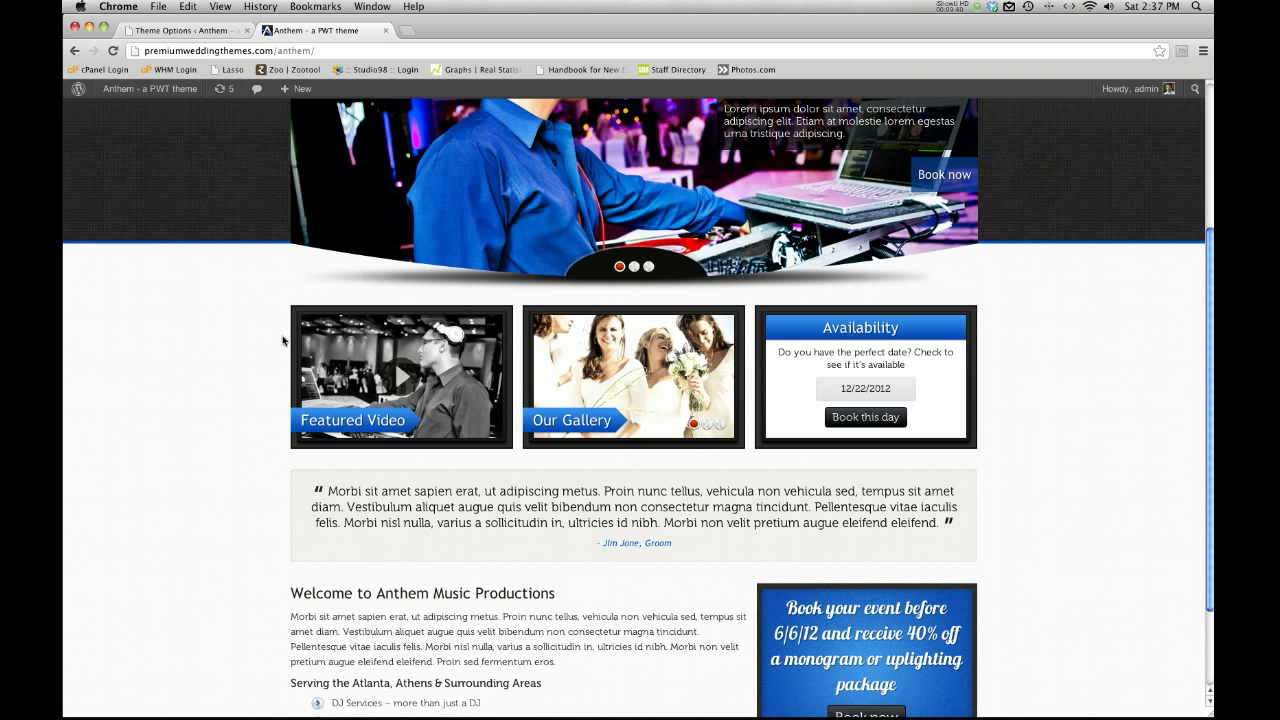
Examine the booking form choice, box title and subtitle in Theme Options against the Availability box on the live homepage.
{"action": "left_click", "coordinate": [190, 32]}
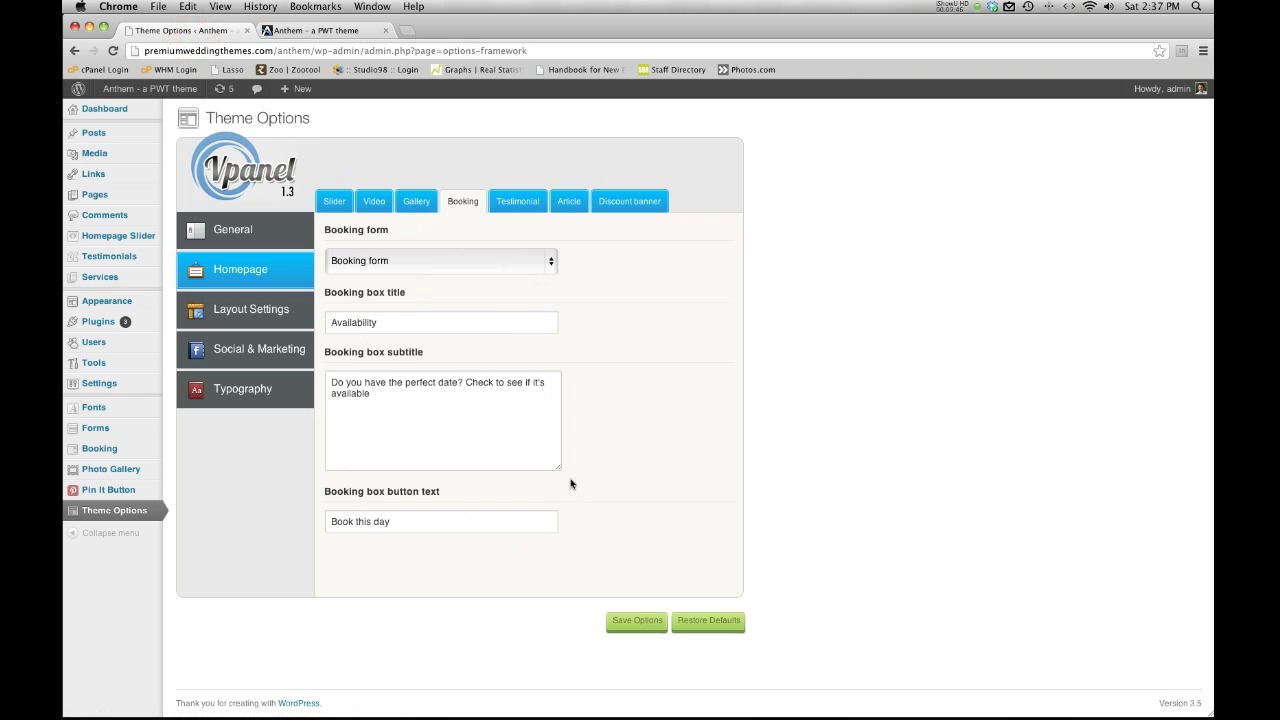
{"action": "left_click_drag", "start_coordinate": [557, 470], "coordinate": [569, 487]}
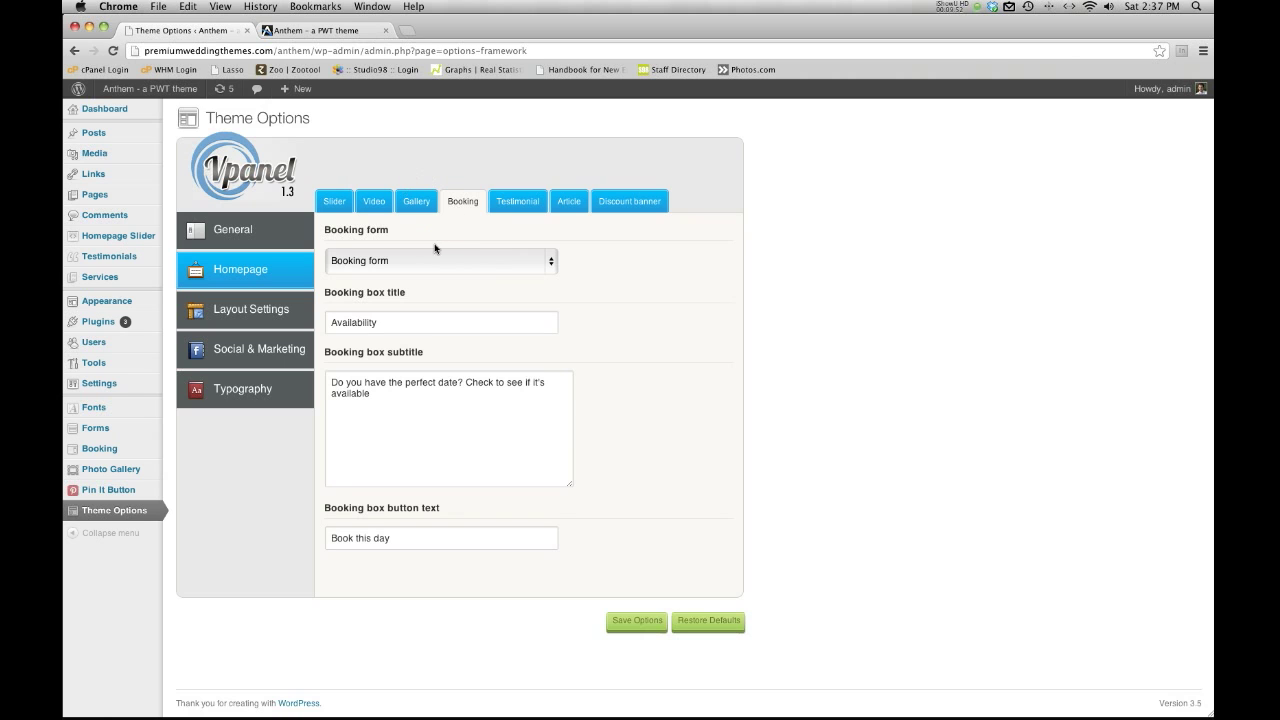
{"action": "left_click", "coordinate": [527, 261]}
{"action": "left_click", "coordinate": [614, 251]}
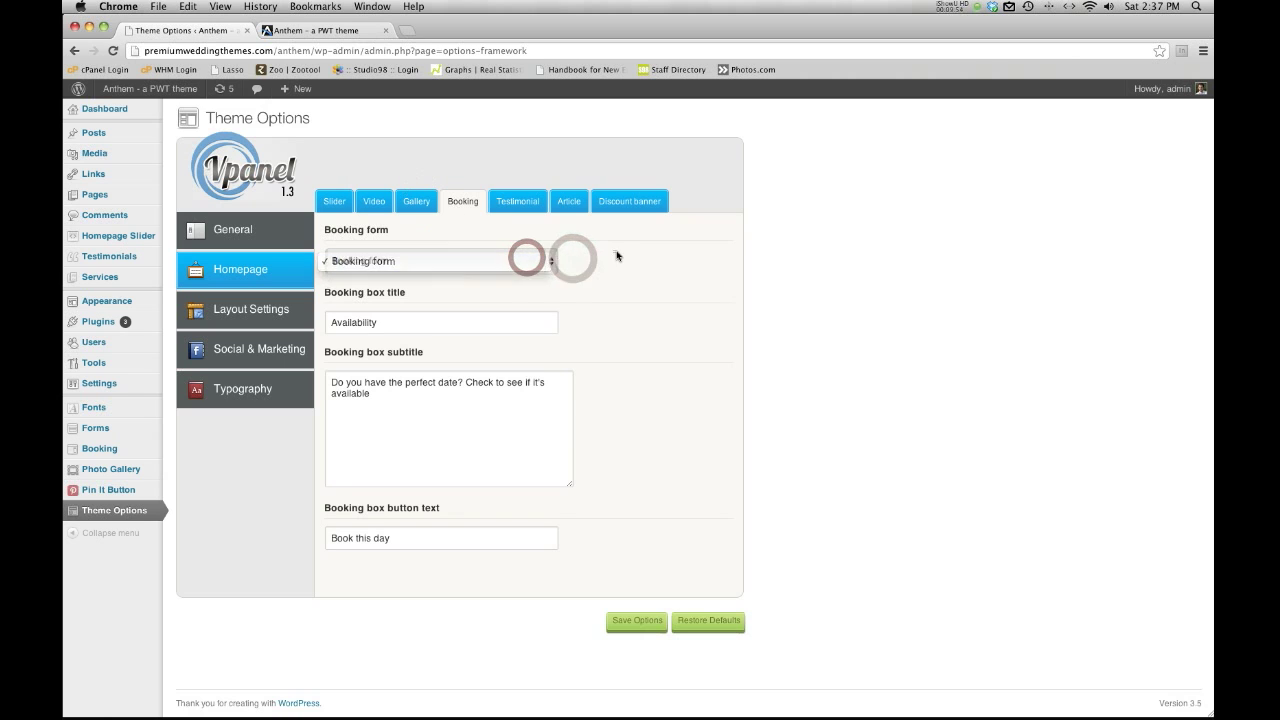
{"action": "double_click", "coordinate": [408, 321]}
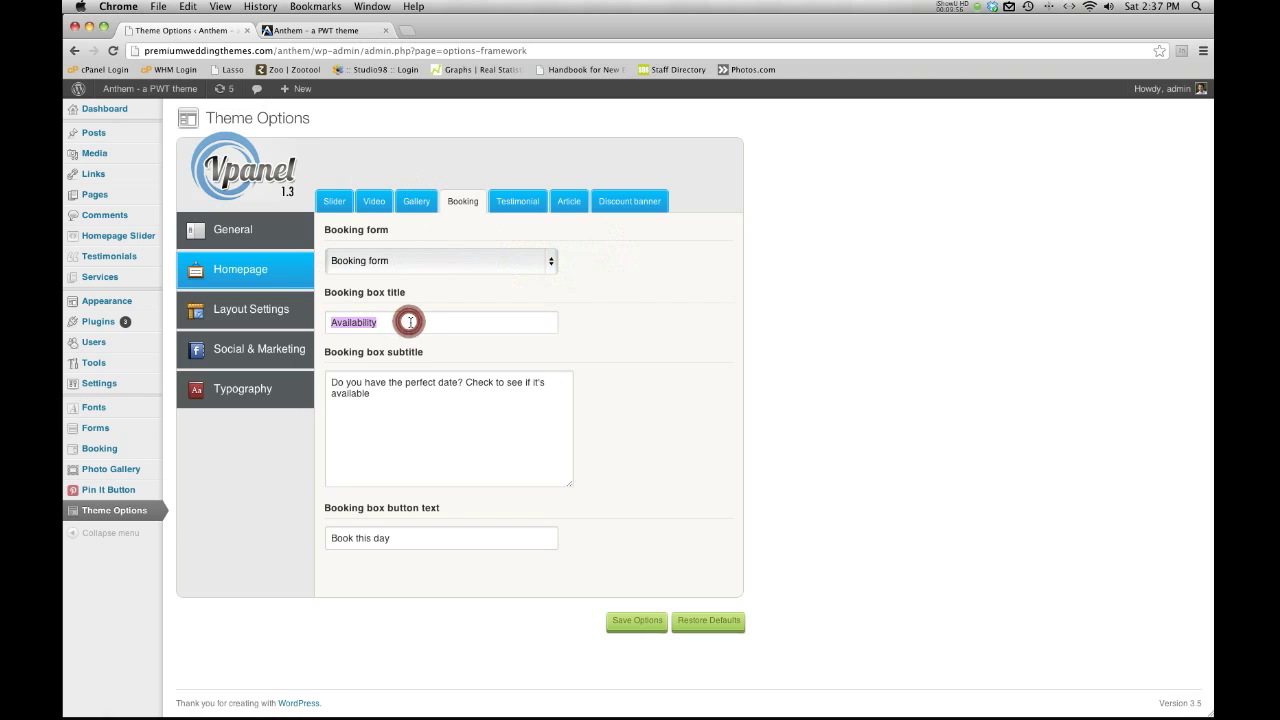
{"action": "left_click_drag", "start_coordinate": [388, 395], "coordinate": [326, 384]}
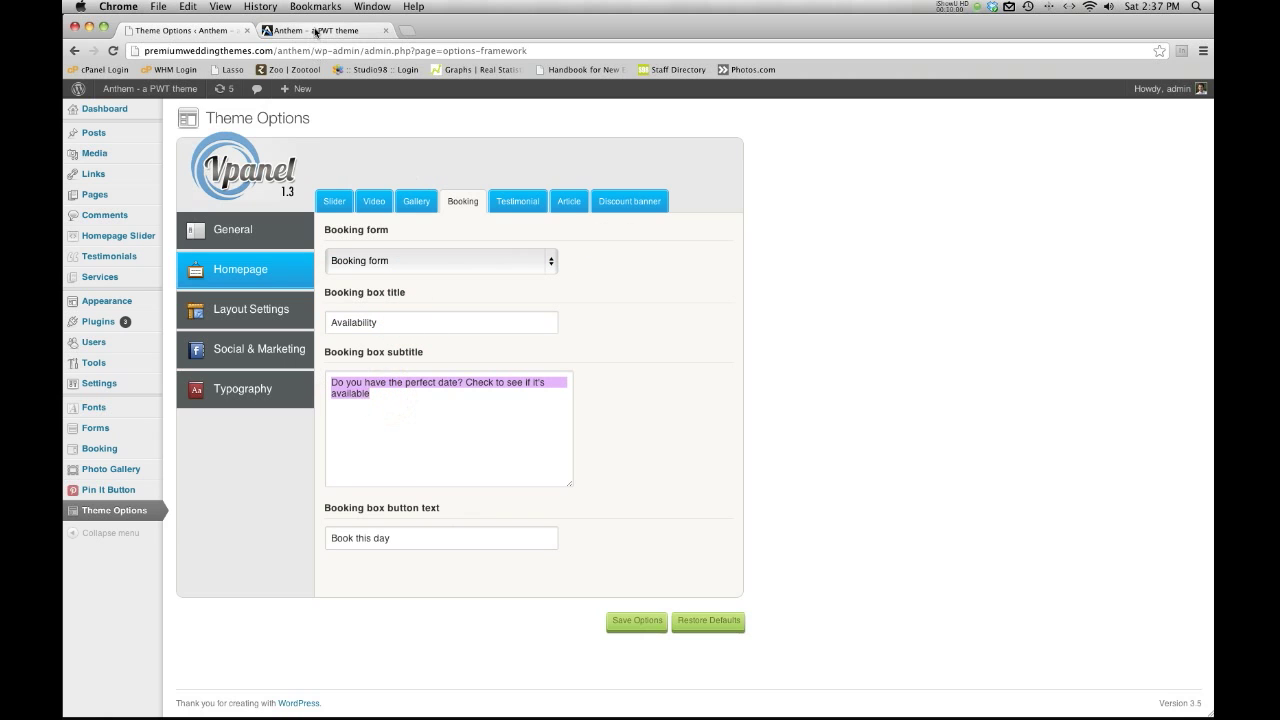
{"action": "left_click", "coordinate": [316, 31]}
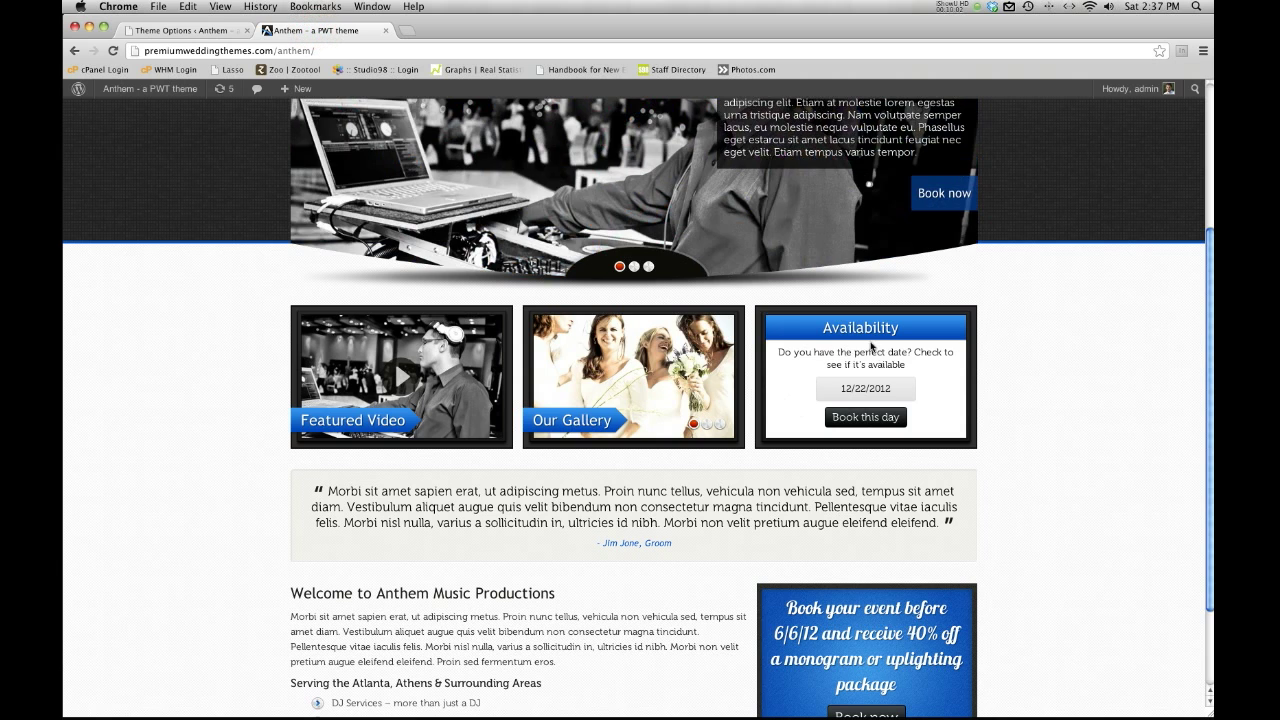
{"action": "left_click", "coordinate": [168, 30]}
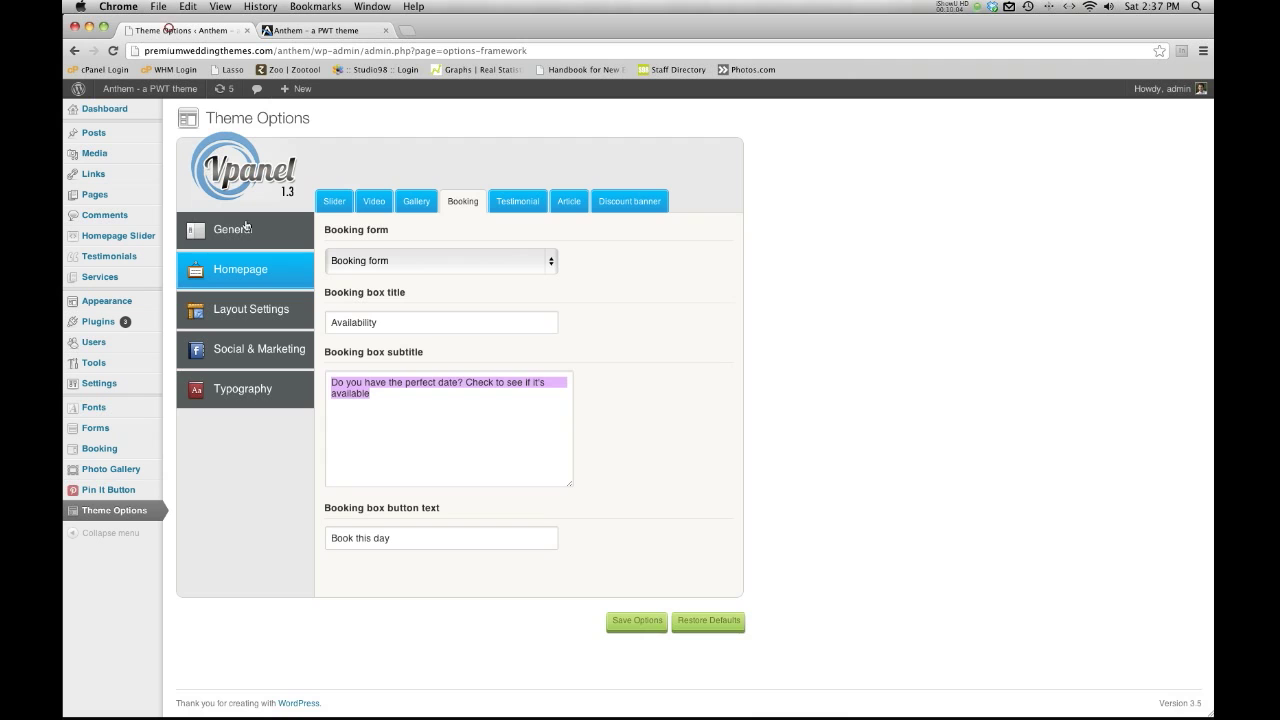
Change the booking box button text to Book Now, and save the options.
{"action": "triple_click", "coordinate": [408, 406]}
{"action": "left_click", "coordinate": [412, 543]}
{"action": "left_click_drag", "start_coordinate": [412, 543], "coordinate": [354, 545]}
{"action": "left_click", "coordinate": [403, 537]}
{"action": "double_click", "coordinate": [381, 540]}
{"action": "type", "text": "Now"}
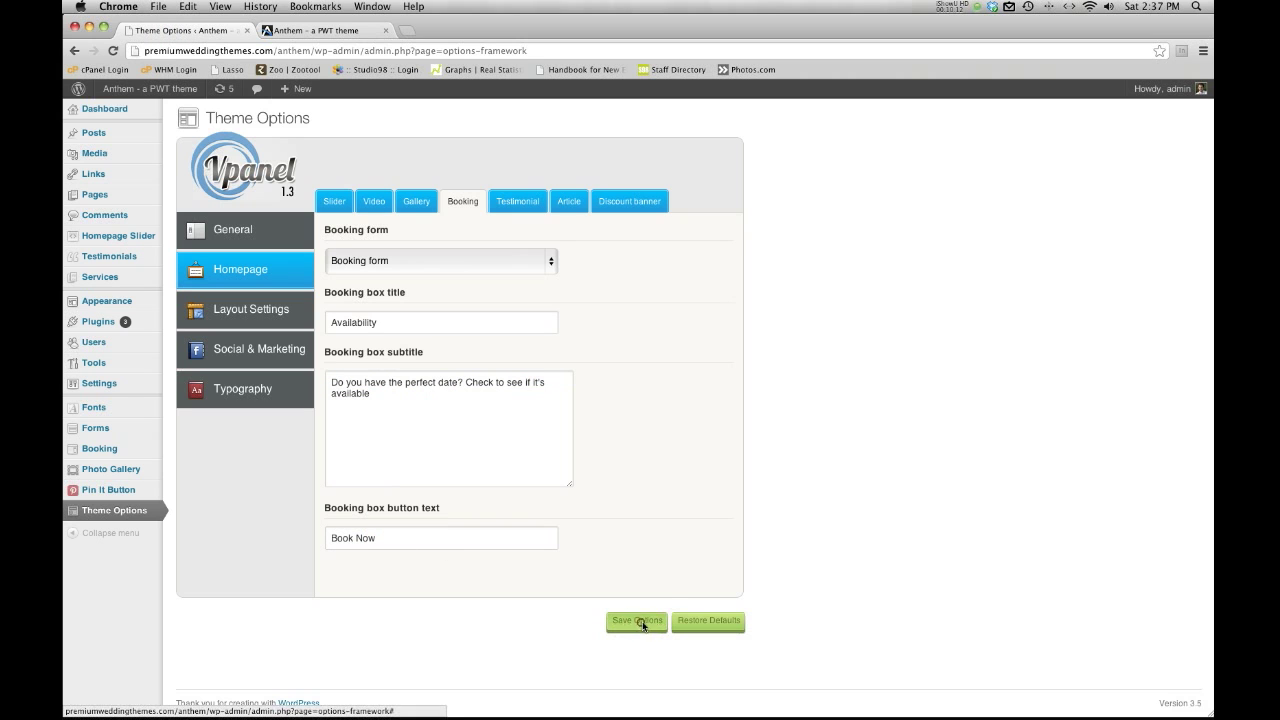
{"action": "left_click", "coordinate": [720, 250]}
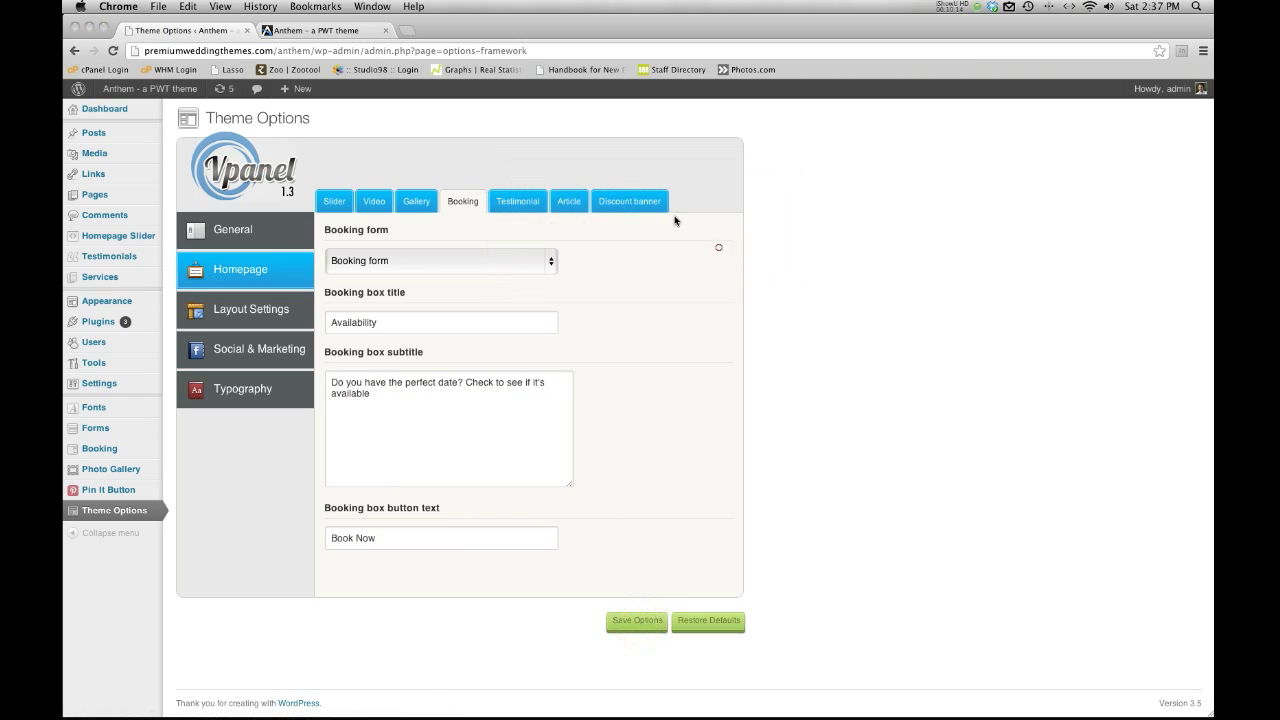
Reload the live homepage to check the Availability box's button text, and return to Theme Options.
{"action": "left_click", "coordinate": [357, 38]}
{"action": "left_click", "coordinate": [113, 50]}
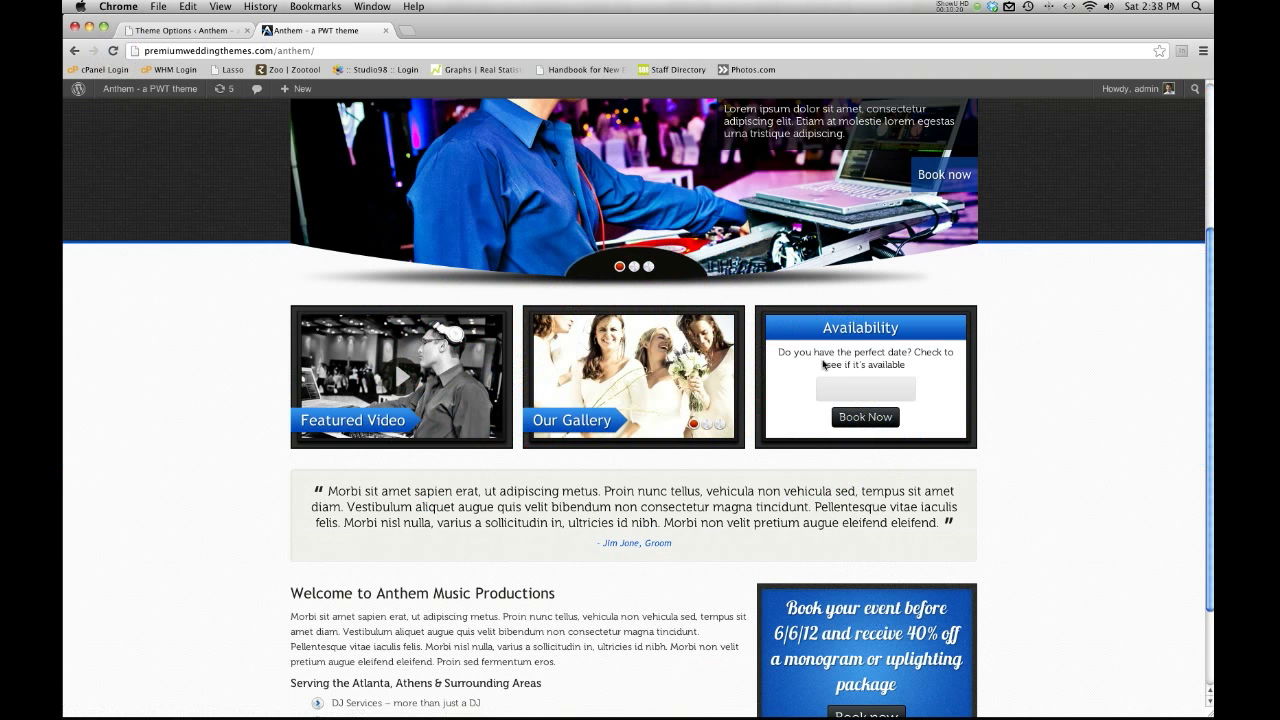
{"action": "left_click", "coordinate": [191, 36]}
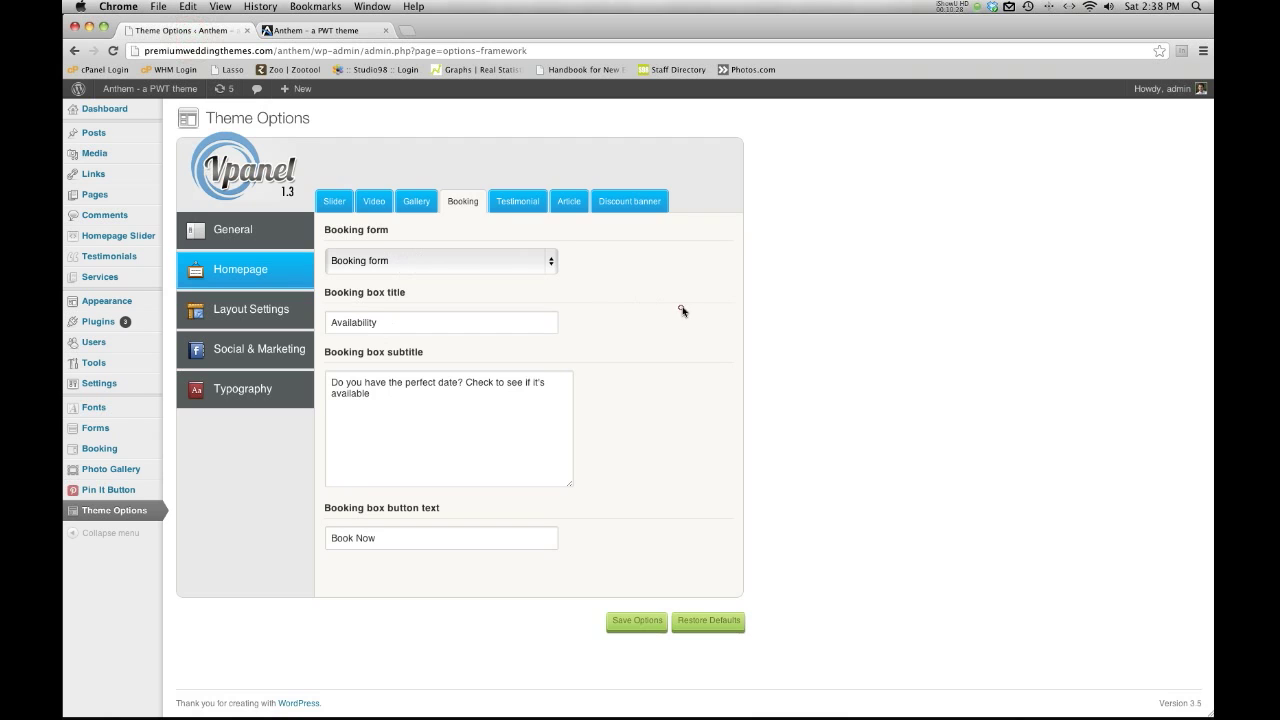
Open the Homepage Testimonial settings, examine the available testimonials, and check the testimonial box on the live homepage.
{"action": "left_click", "coordinate": [517, 203]}
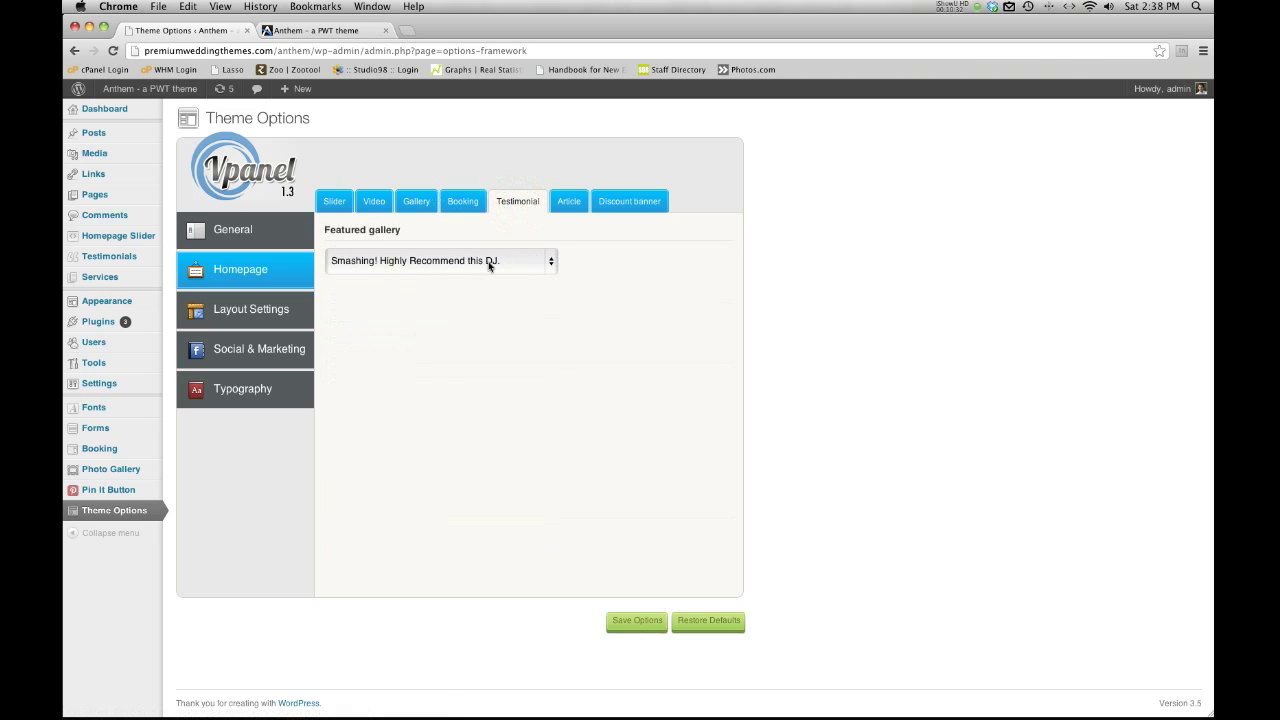
{"action": "mouse_move", "coordinate": [110, 266]}
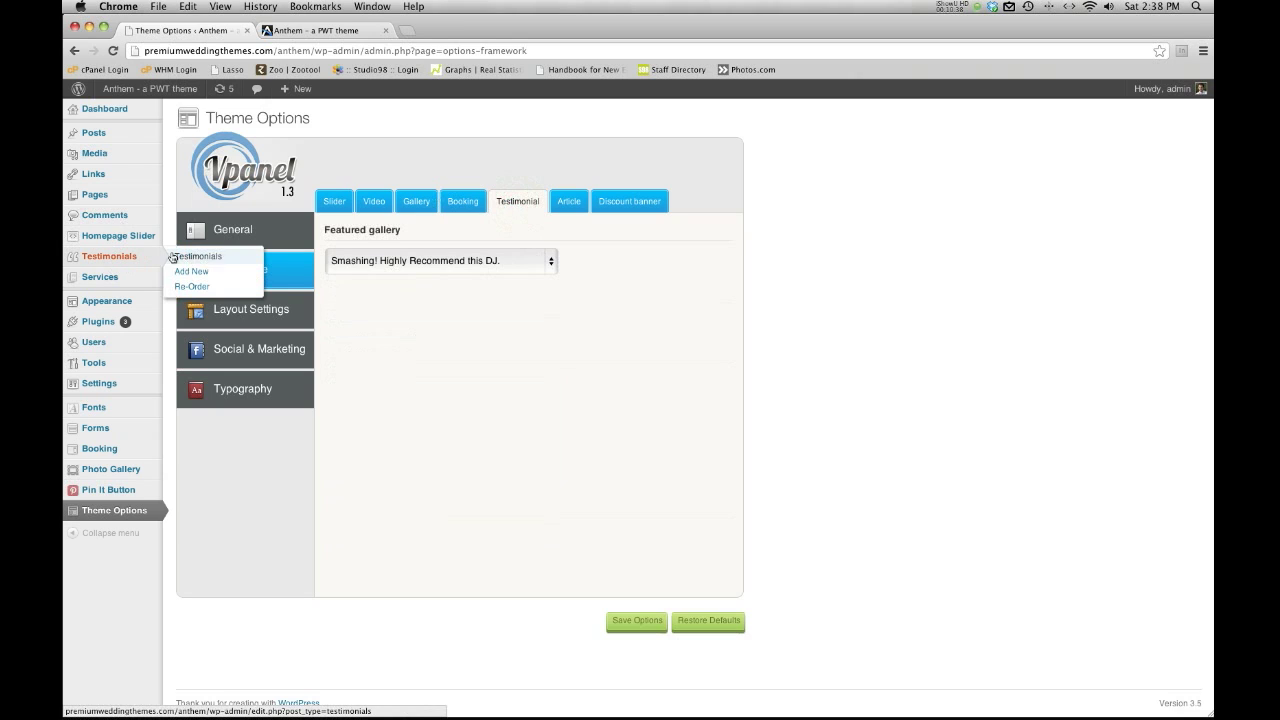
{"action": "left_click", "coordinate": [437, 362]}
{"action": "left_click", "coordinate": [441, 260]}
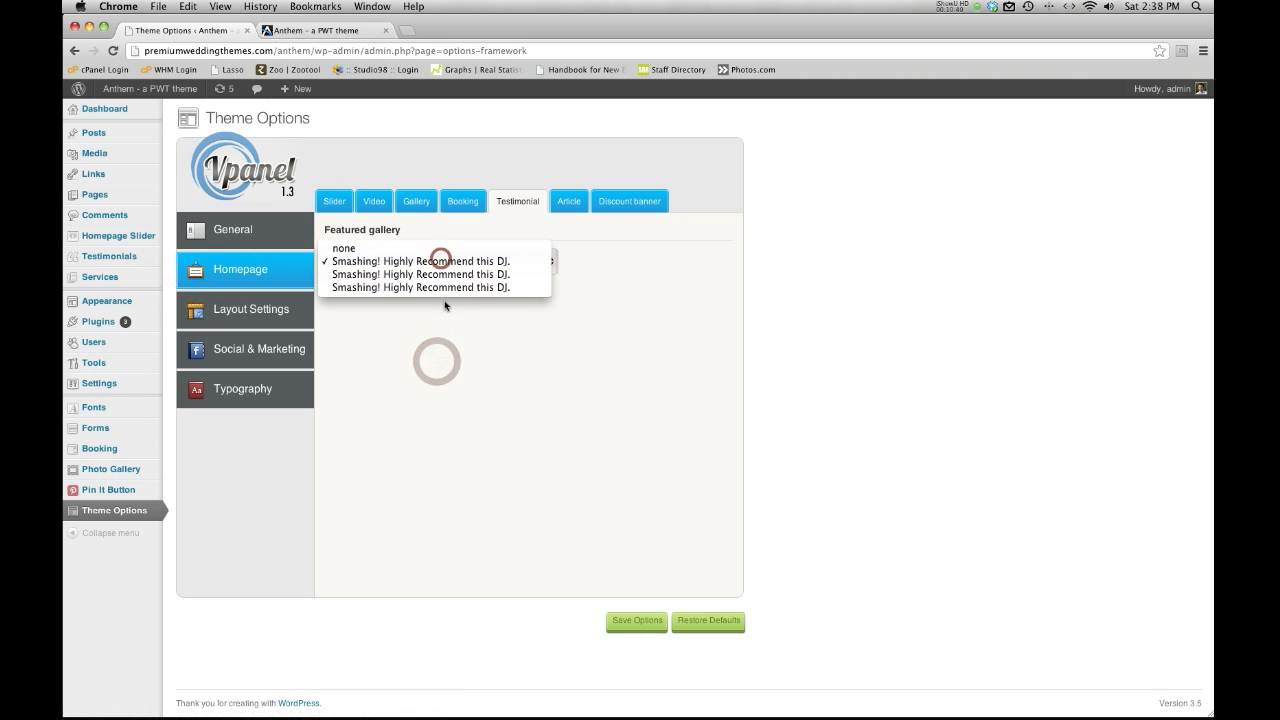
{"action": "left_click", "coordinate": [466, 386]}
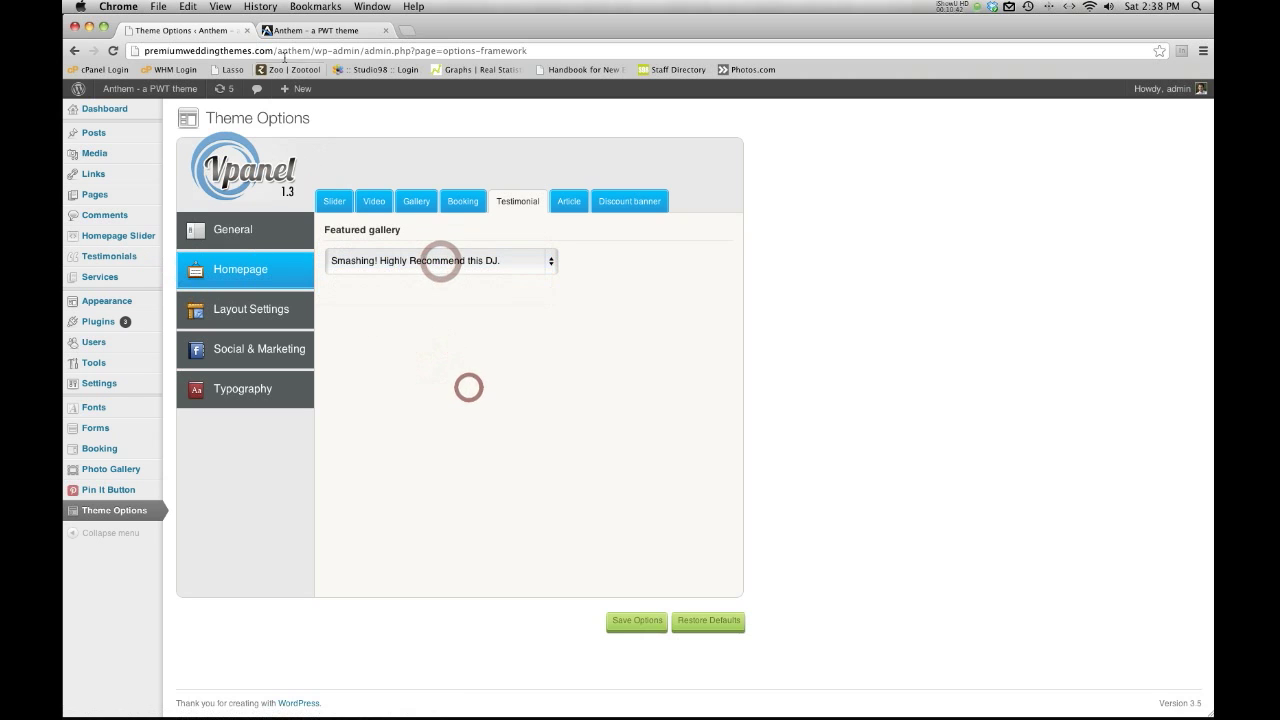
{"action": "left_click", "coordinate": [285, 29]}
{"action": "scroll", "coordinate": [721, 443], "scroll_direction": "down", "scroll_amount": 2}
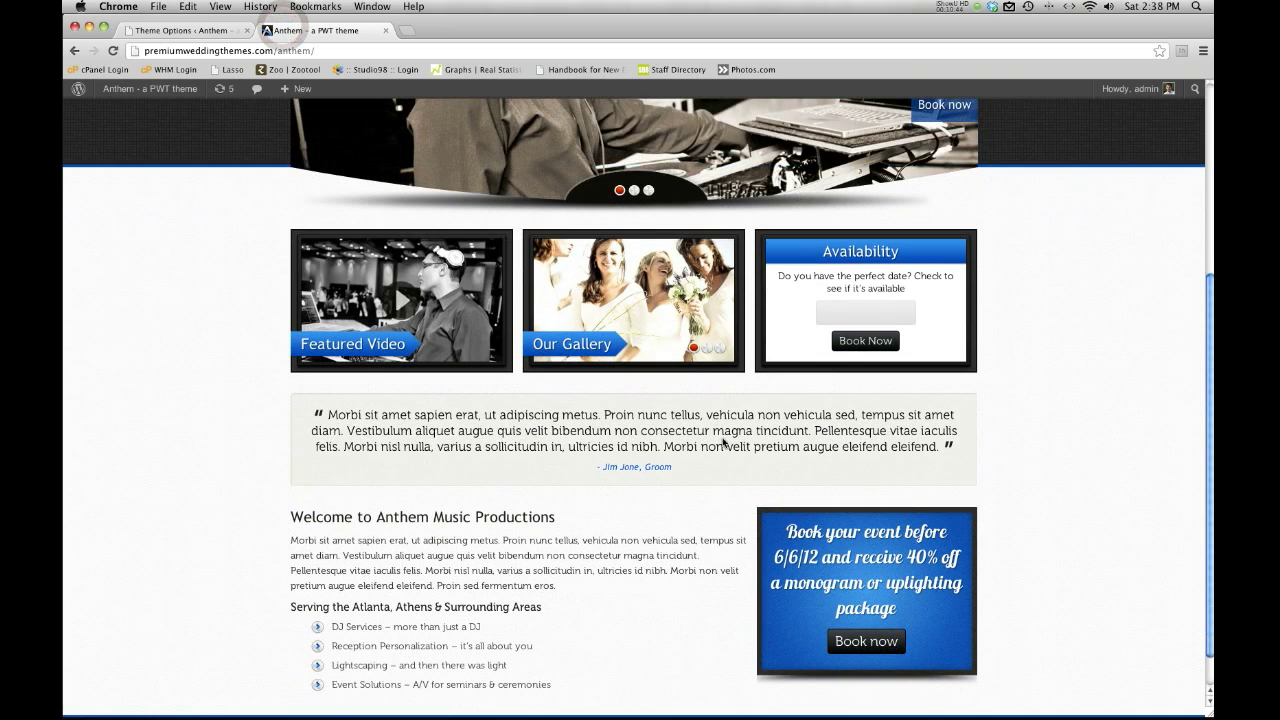
{"action": "left_click", "coordinate": [169, 31]}
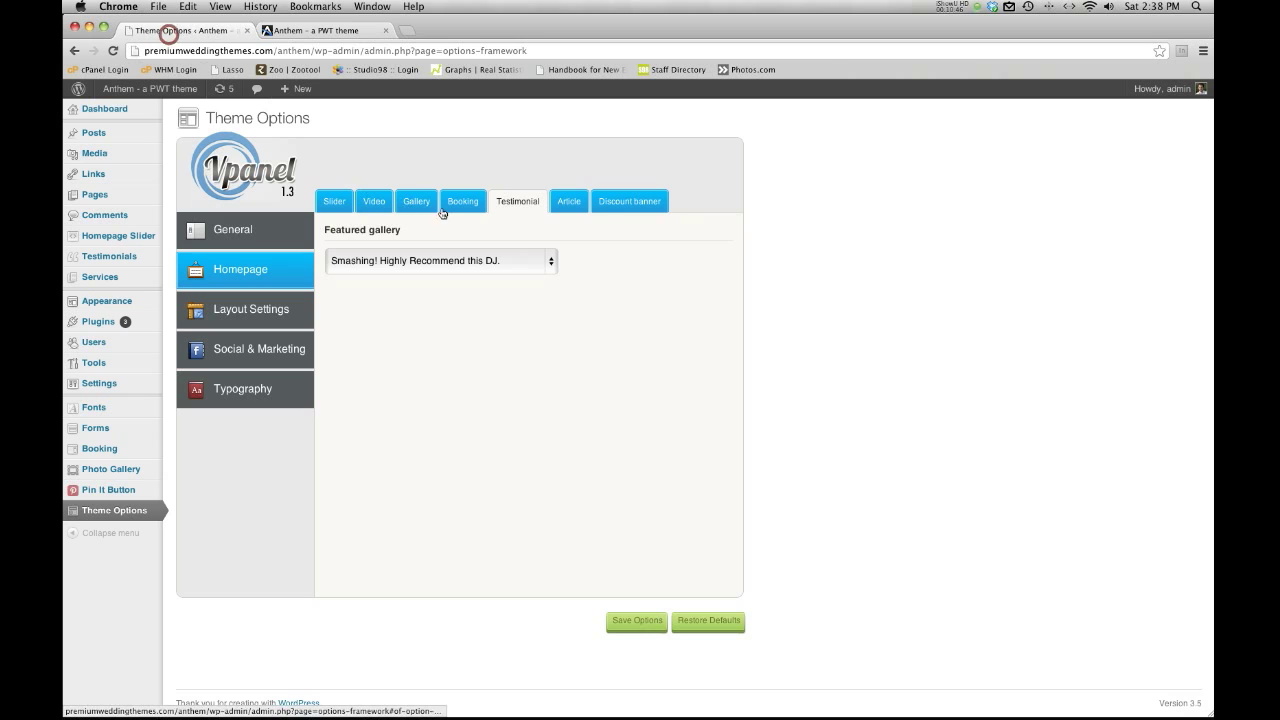
Open the Homepage Article settings, and examine the welcome article under the testimonial on the live homepage.
{"action": "left_click", "coordinate": [570, 205]}
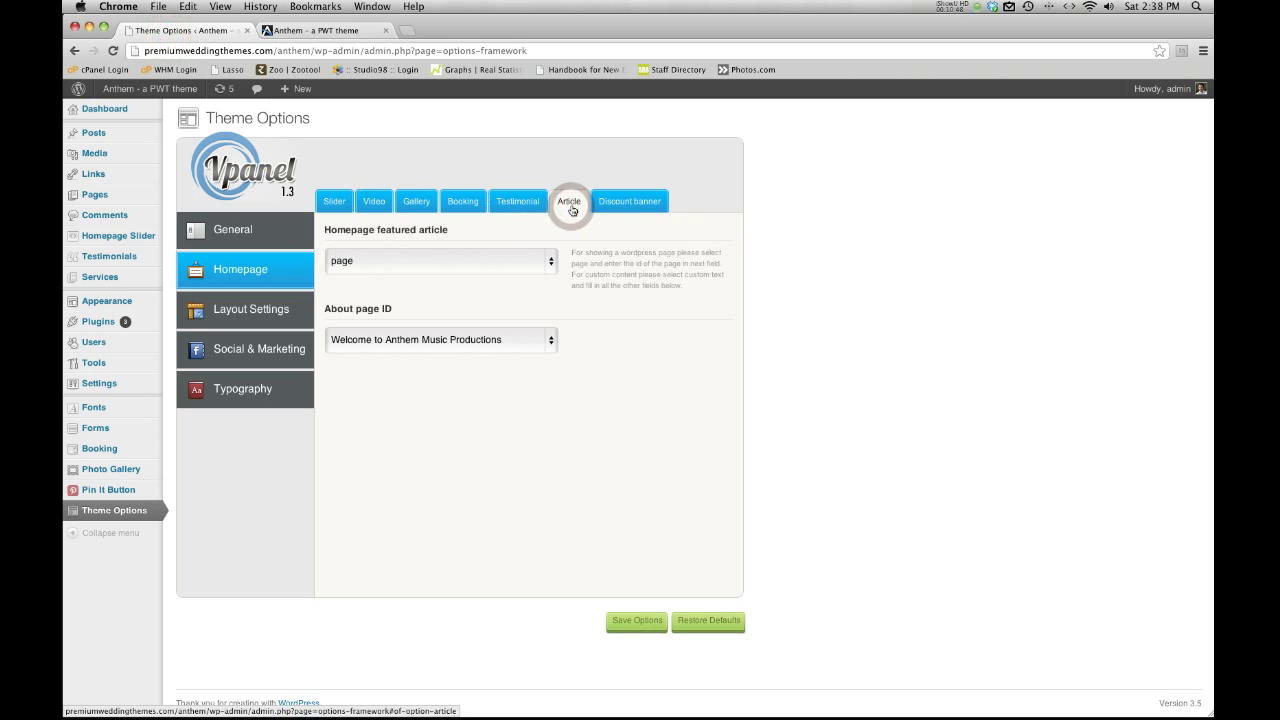
{"action": "left_click", "coordinate": [623, 431]}
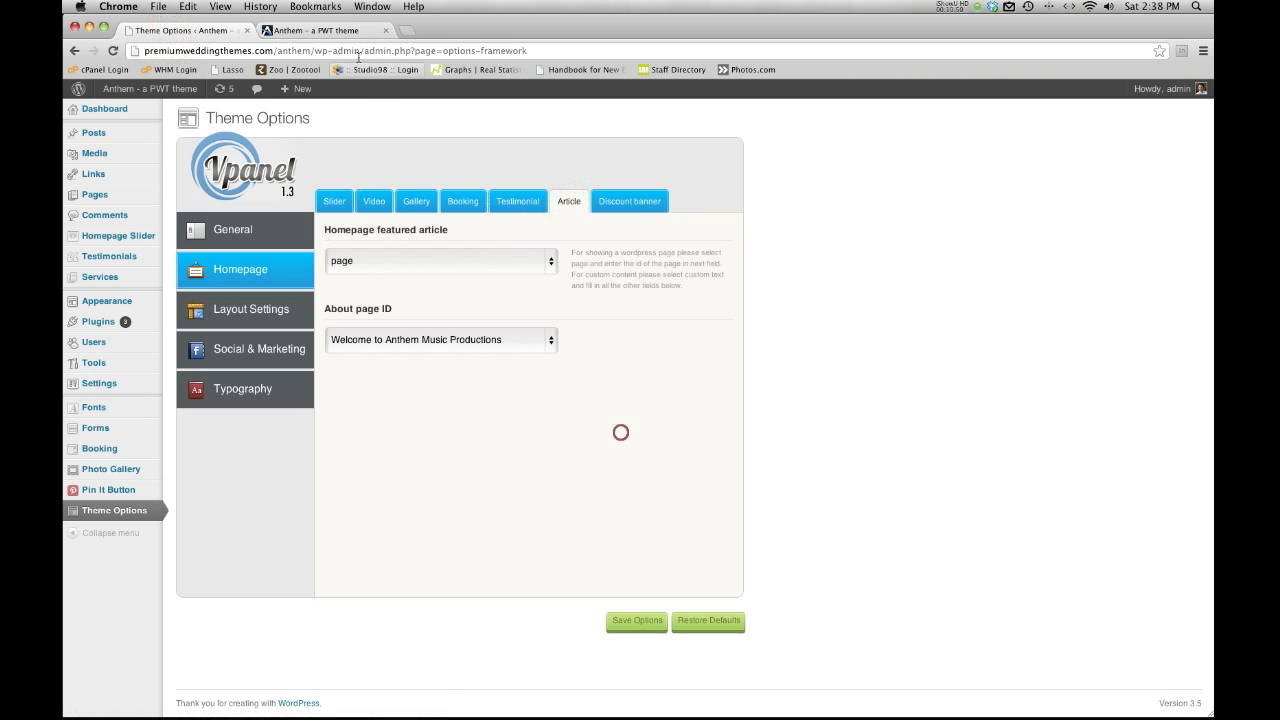
{"action": "left_click", "coordinate": [342, 31]}
{"action": "scroll", "coordinate": [480, 211], "scroll_direction": "down", "scroll_amount": 2}
{"action": "left_click_drag", "start_coordinate": [580, 644], "coordinate": [238, 466]}
{"action": "left_click", "coordinate": [167, 310]}
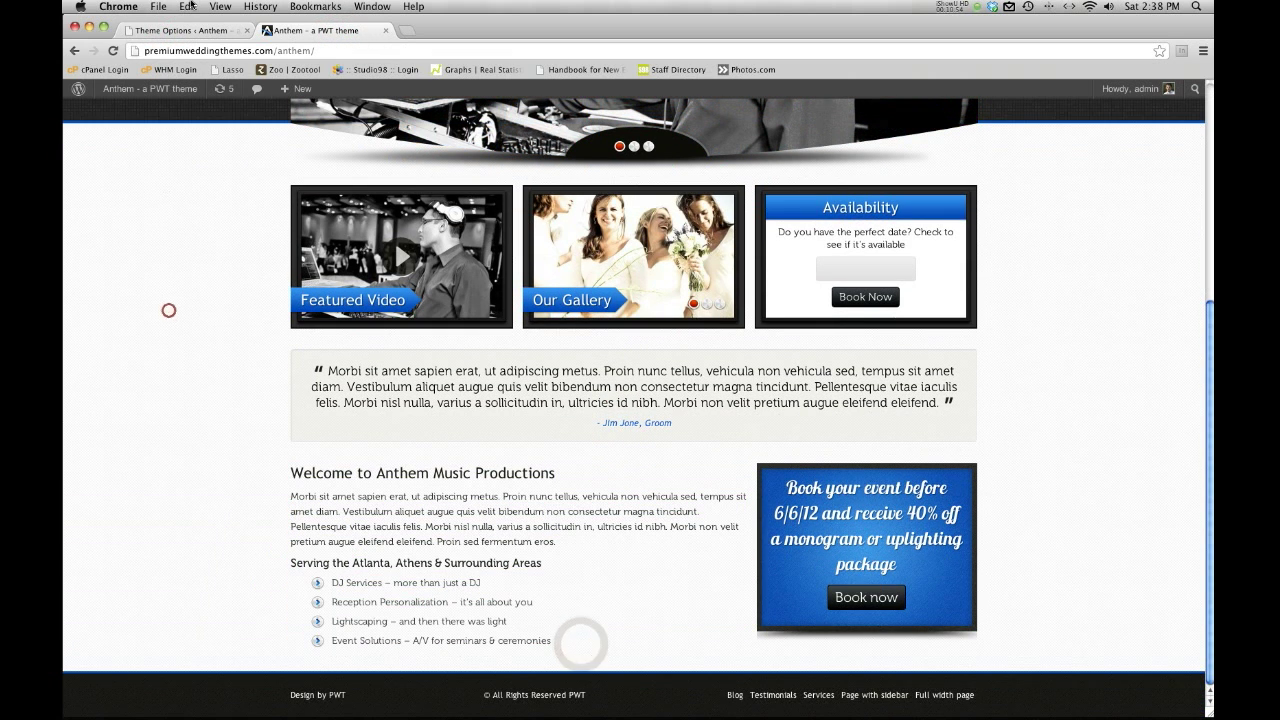
{"action": "left_click", "coordinate": [183, 33]}
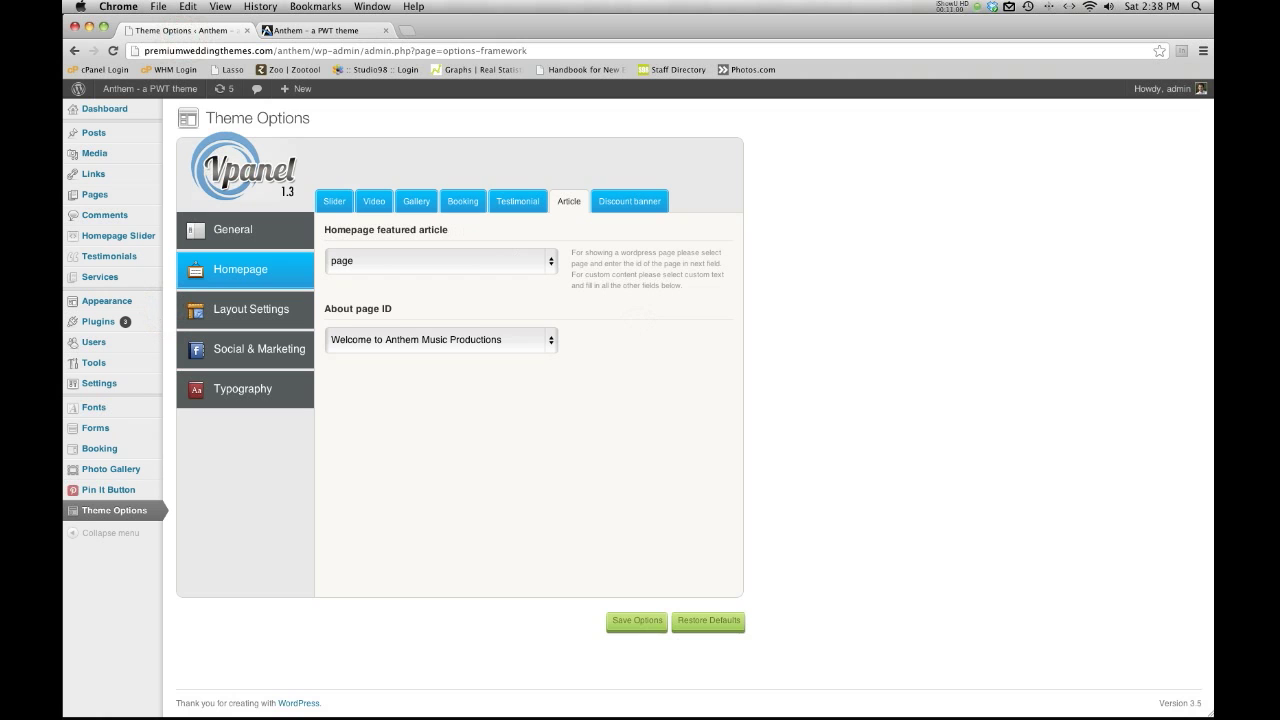
Look over the live homepage from the welcome article up to the navigation menu, and return to Theme Options.
{"action": "left_click", "coordinate": [335, 30]}
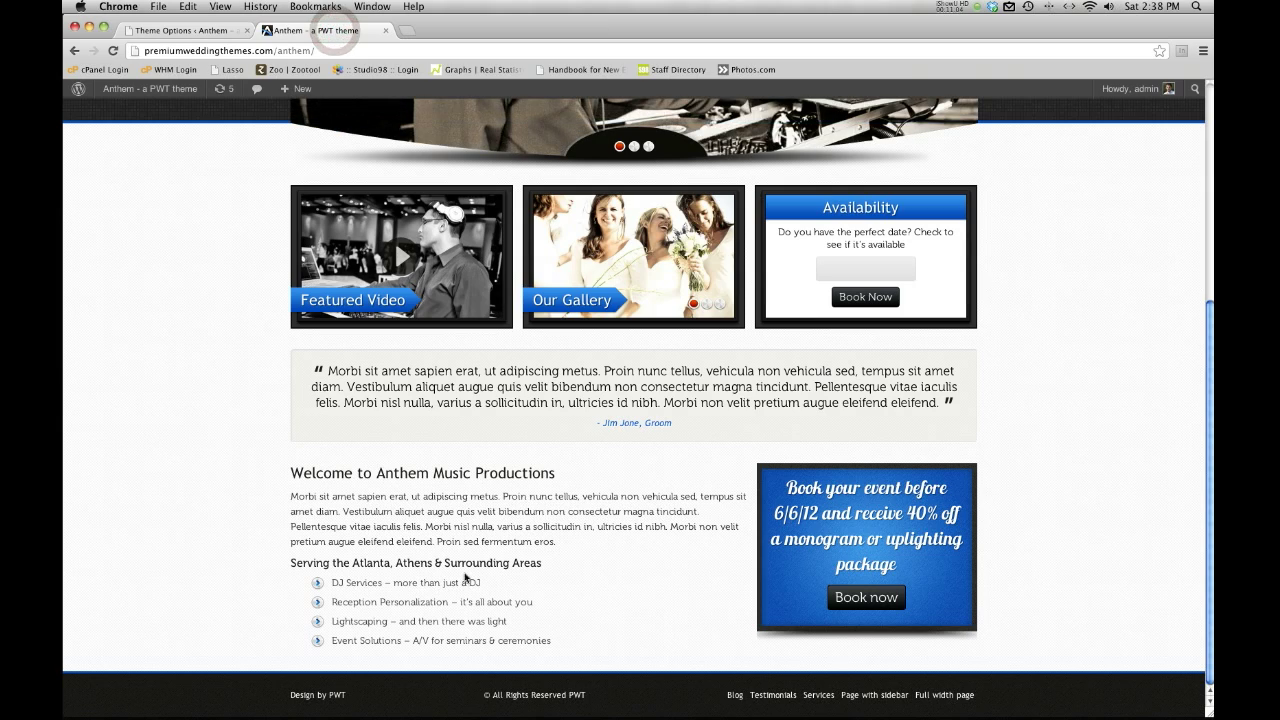
{"action": "scroll", "coordinate": [263, 434], "scroll_direction": "up", "scroll_amount": 5}
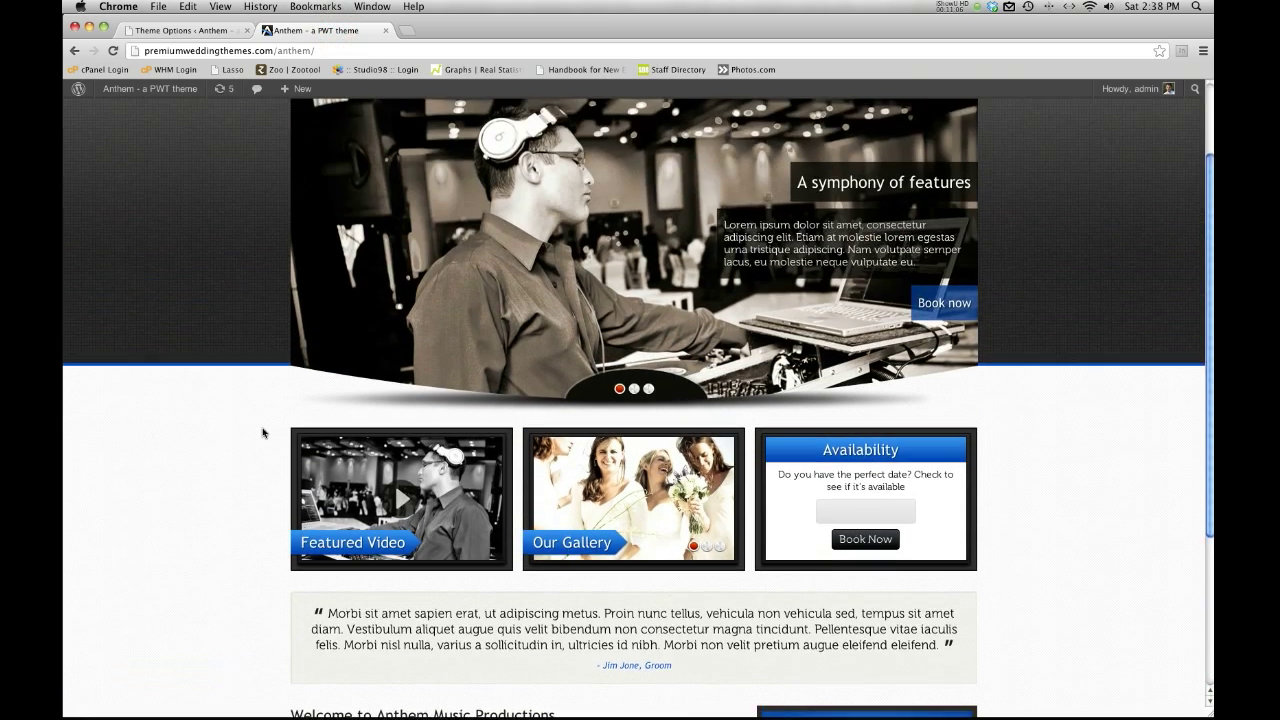
{"action": "scroll", "coordinate": [263, 434], "scroll_direction": "down", "scroll_amount": 4}
{"action": "scroll", "coordinate": [469, 577], "scroll_direction": "up", "scroll_amount": 1}
{"action": "scroll", "coordinate": [469, 577], "scroll_direction": "up", "scroll_amount": 3}
{"action": "mouse_move", "coordinate": [576, 138]}
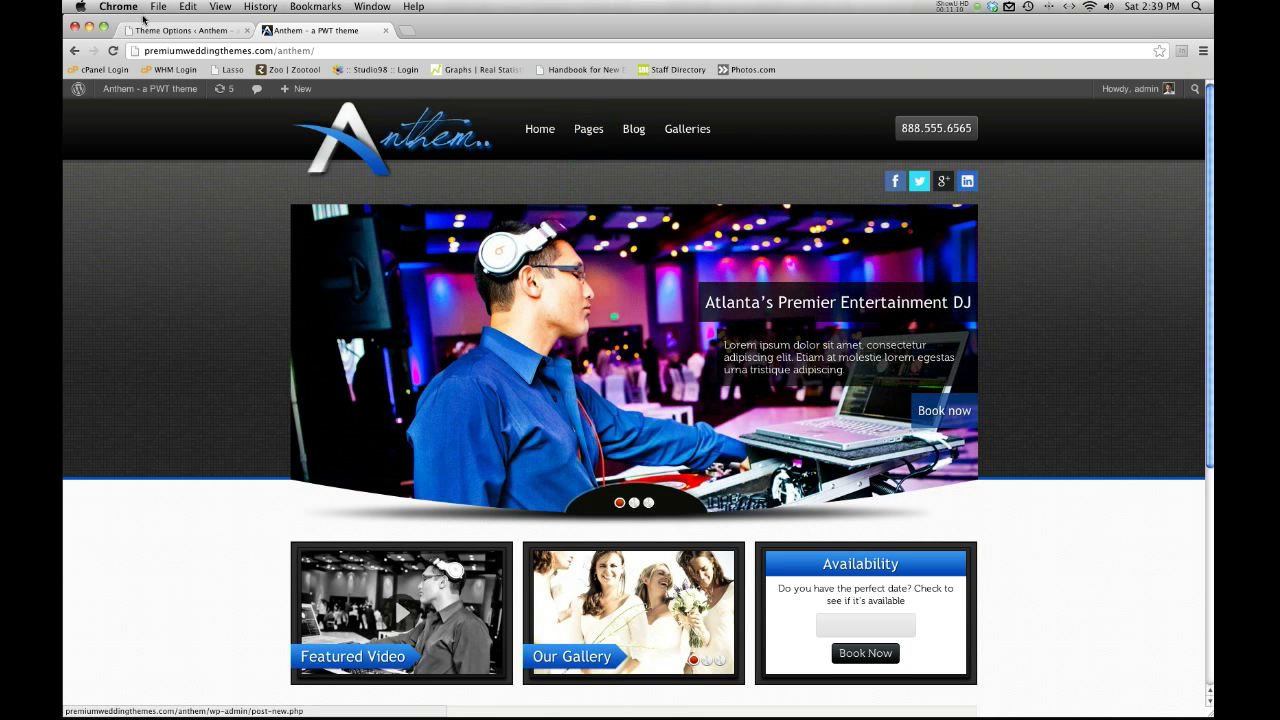
{"action": "left_click", "coordinate": [185, 30]}
Examine the available featured article types and the pages offered for the About page ID.
{"action": "left_click", "coordinate": [390, 270]}
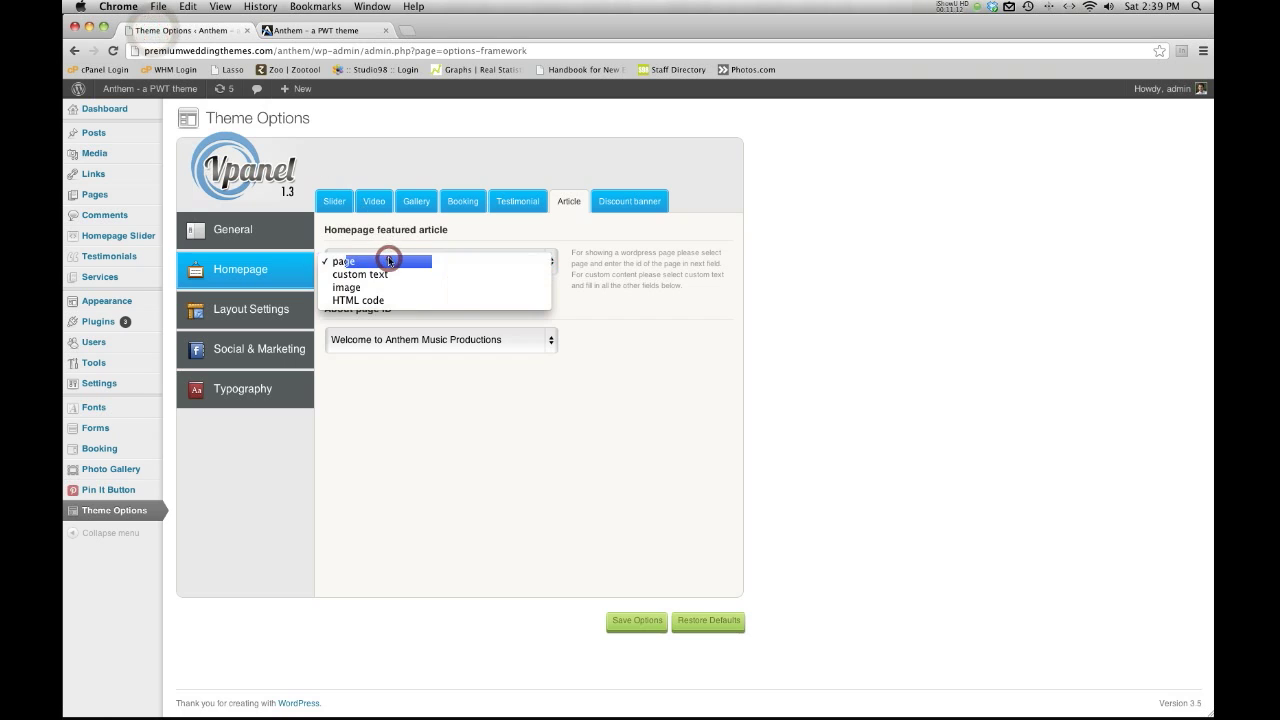
{"action": "left_click", "coordinate": [388, 258]}
{"action": "left_click", "coordinate": [447, 347]}
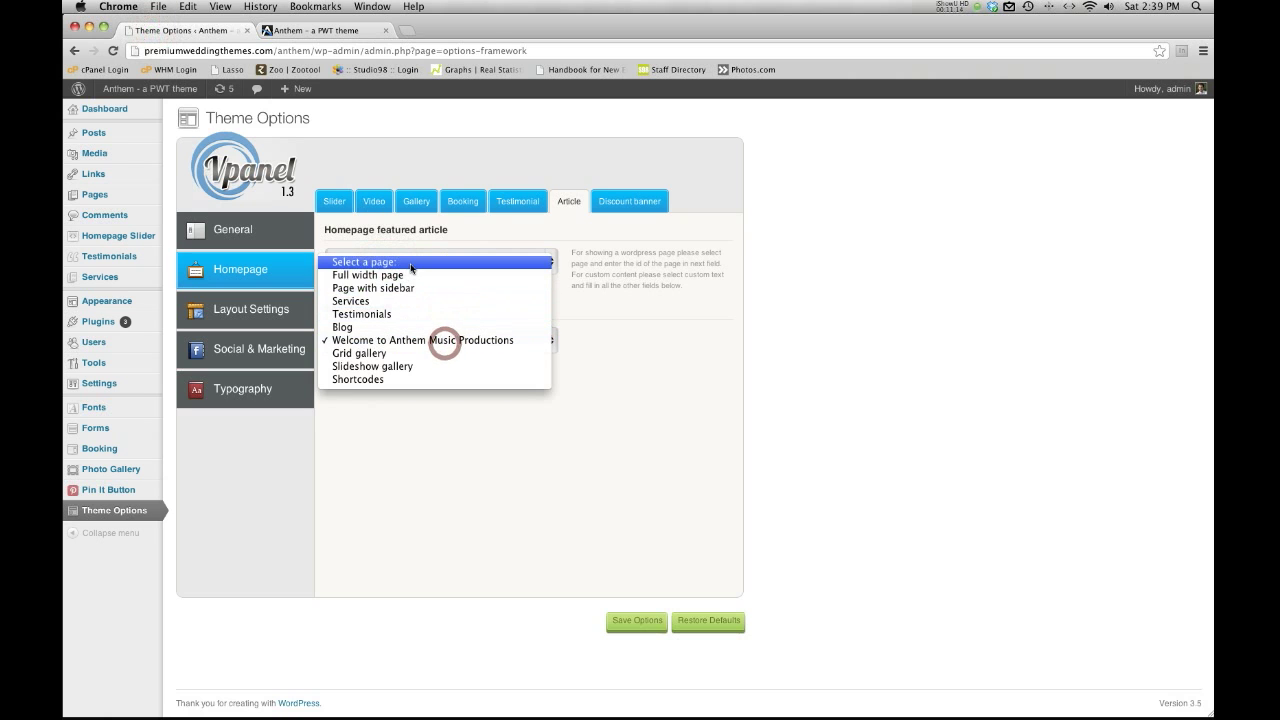
{"action": "left_click", "coordinate": [434, 441]}
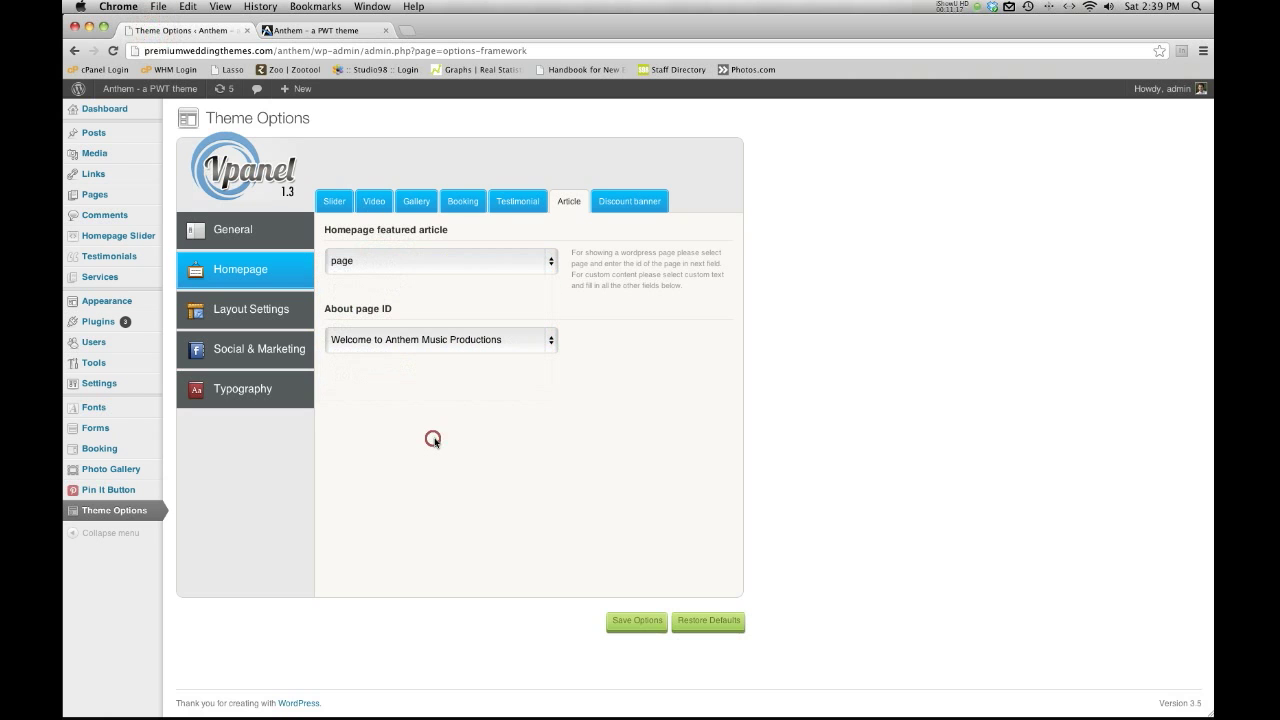
Set the homepage featured article to custom text, with the title "Title Here" and the text "asfdsadasf fsdsfds".
{"action": "left_click", "coordinate": [408, 268]}
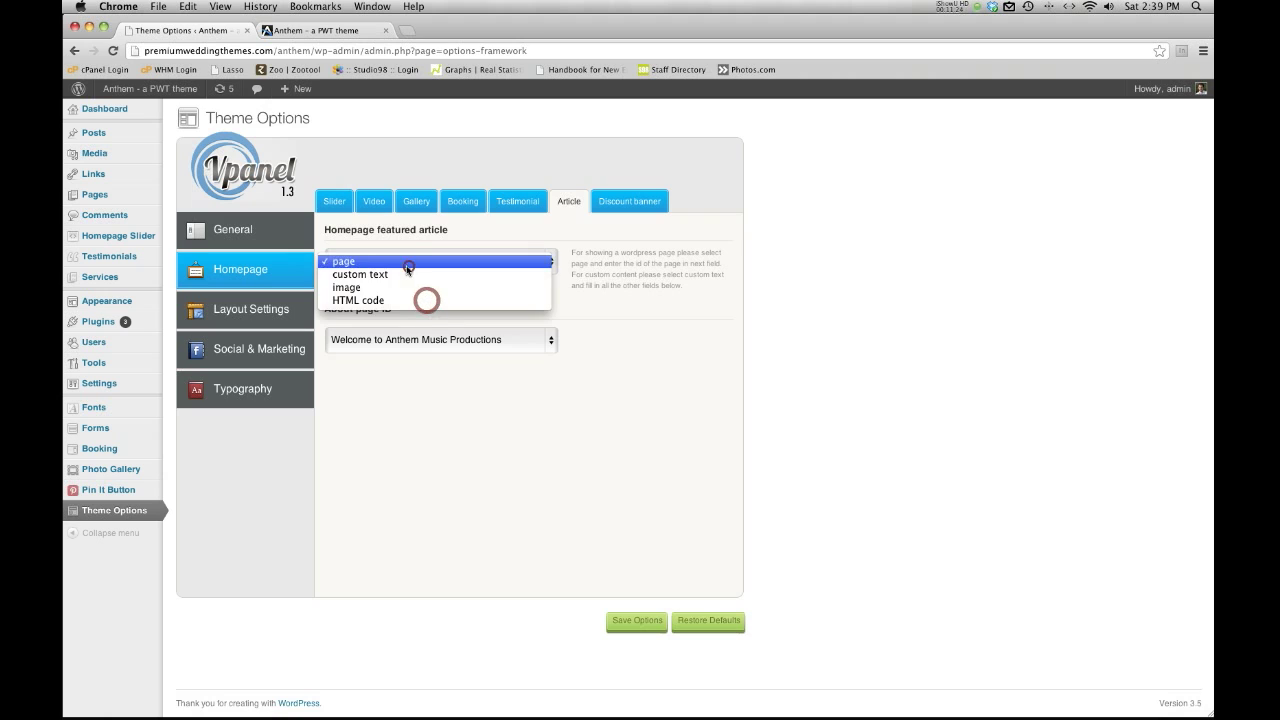
{"action": "left_click", "coordinate": [405, 277]}
{"action": "left_click", "coordinate": [387, 336]}
{"action": "type", "text": "Title Here"}
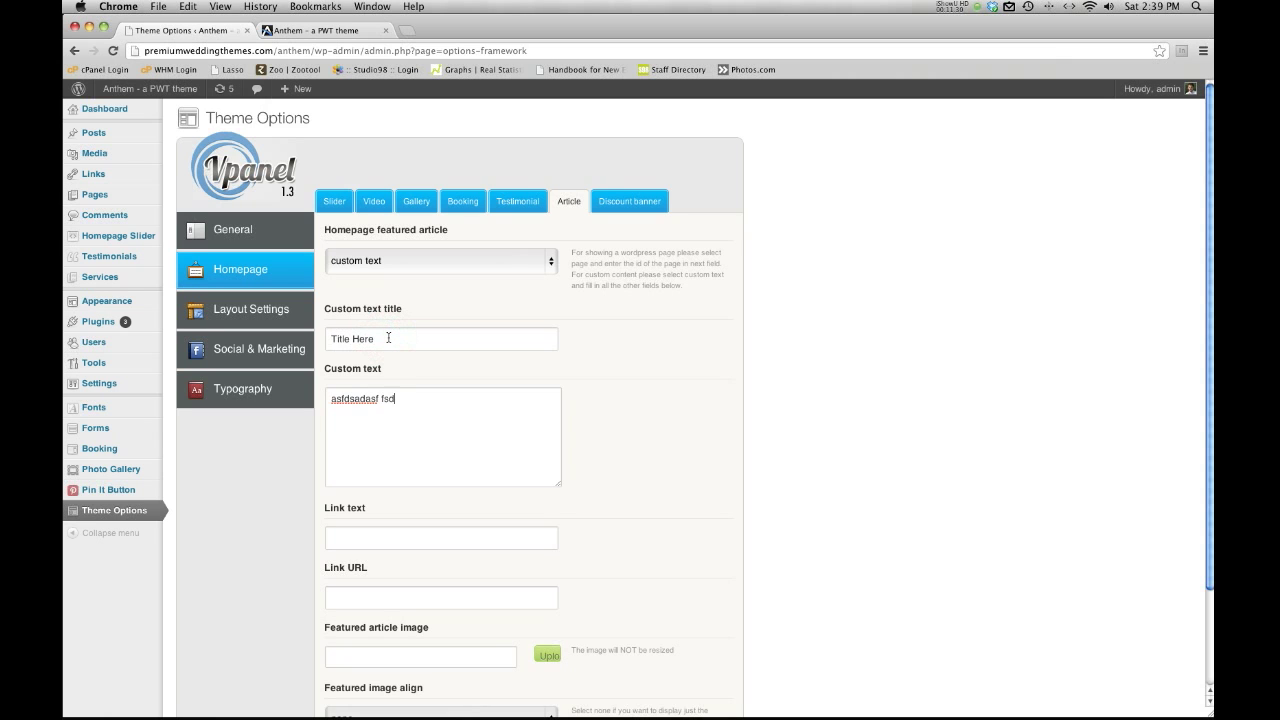
{"action": "type", "text": "sfds"}
Give the custom article the link text "sdfdsdsfds" and the link URL "#", and save the options.
{"action": "scroll", "coordinate": [490, 305], "scroll_direction": "down", "scroll_amount": 3}
{"action": "left_click", "coordinate": [400, 478]}
{"action": "type", "text": "#"}
{"action": "key", "text": "Tab"}
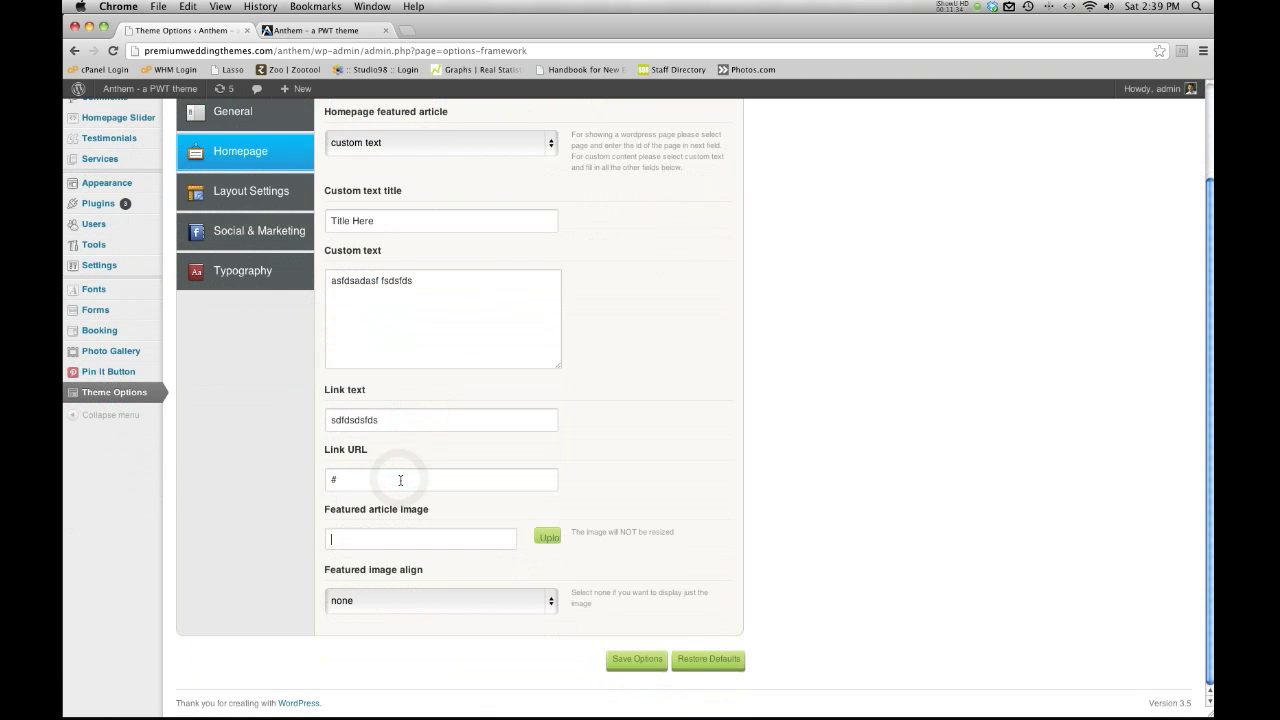
{"action": "left_click", "coordinate": [647, 660]}
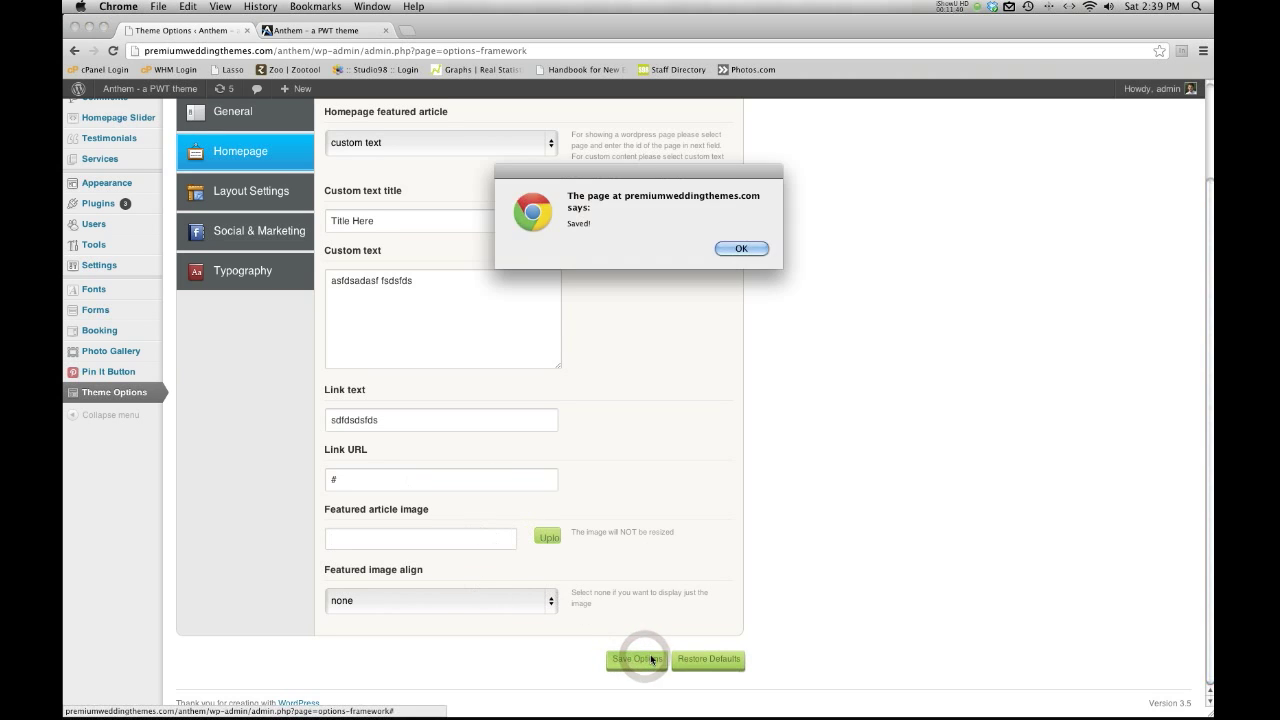
{"action": "left_click", "coordinate": [728, 251]}
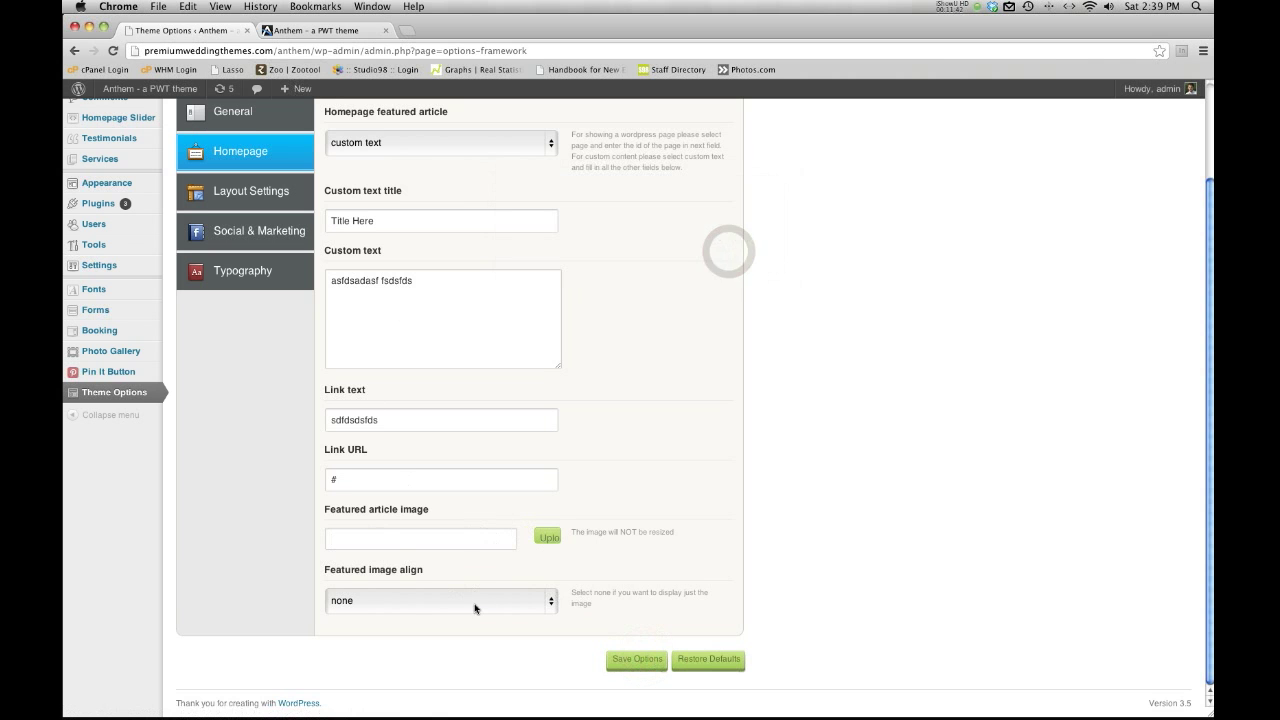
Reload the live homepage, examine the custom text article and its link button, and return to Theme Options.
{"action": "left_click", "coordinate": [313, 31]}
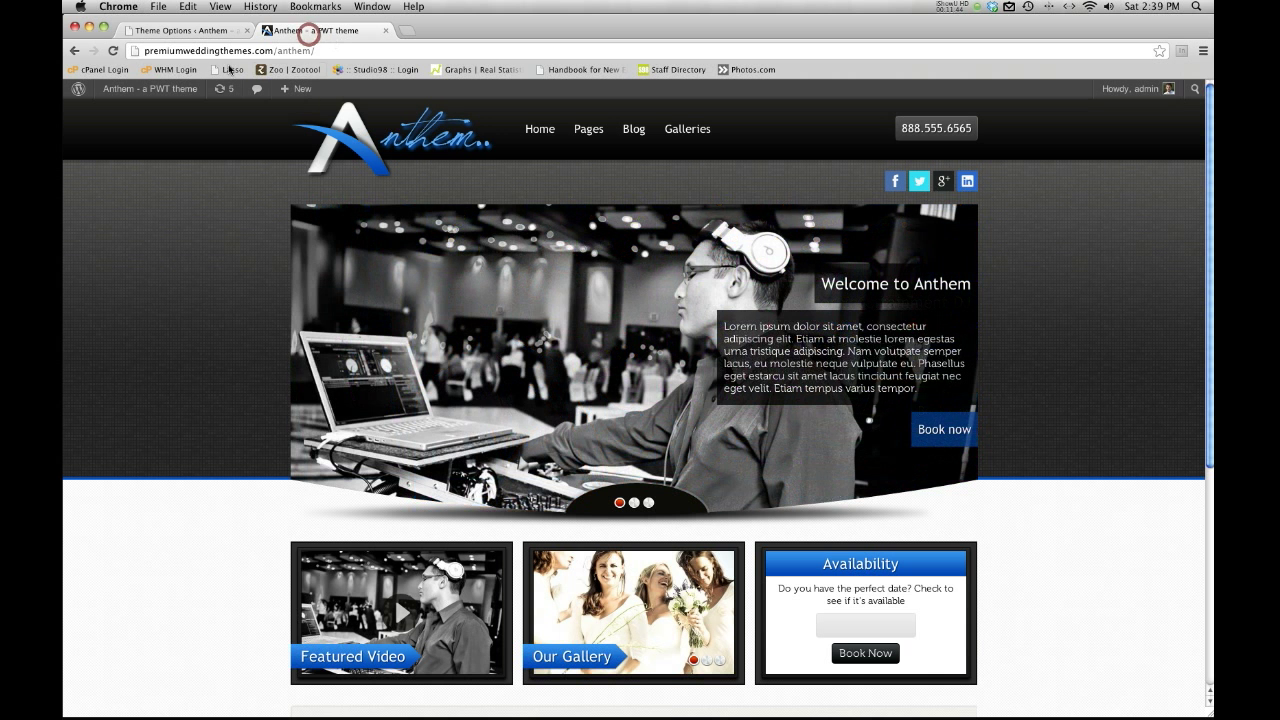
{"action": "left_click", "coordinate": [112, 50]}
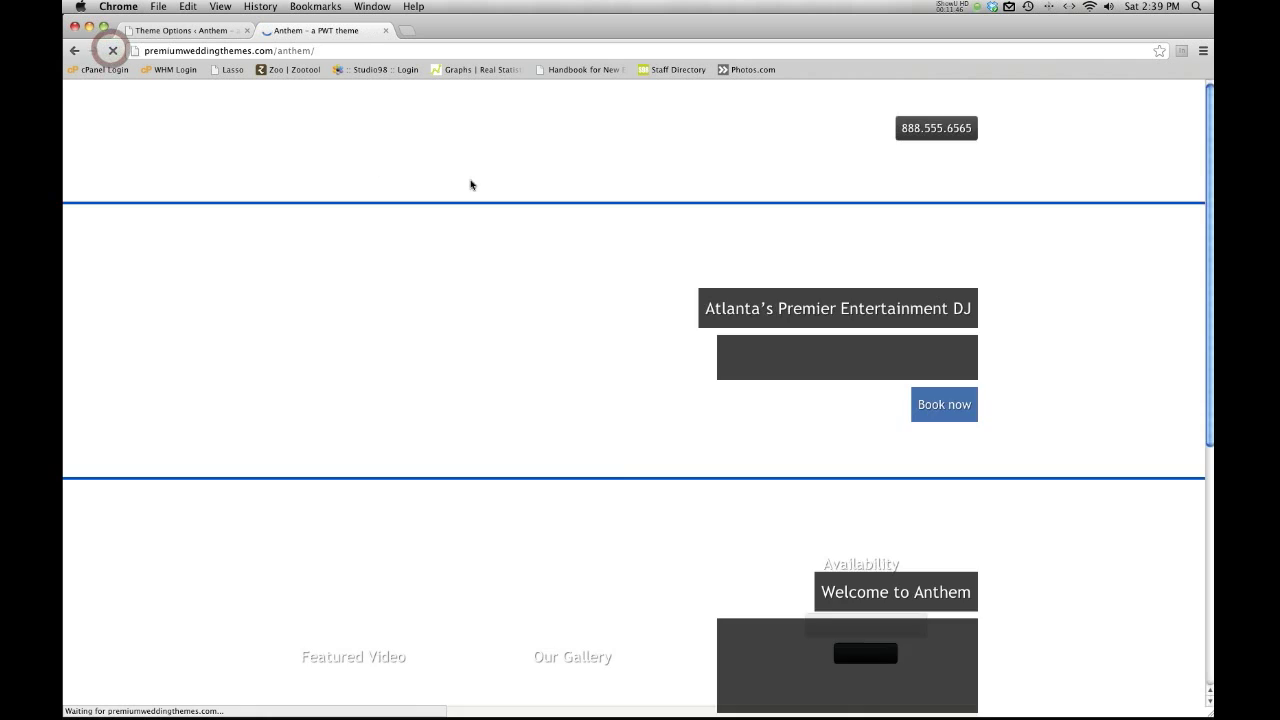
{"action": "scroll", "coordinate": [491, 185], "scroll_direction": "down", "scroll_amount": 2}
{"action": "scroll", "coordinate": [491, 185], "scroll_direction": "down", "scroll_amount": 4}
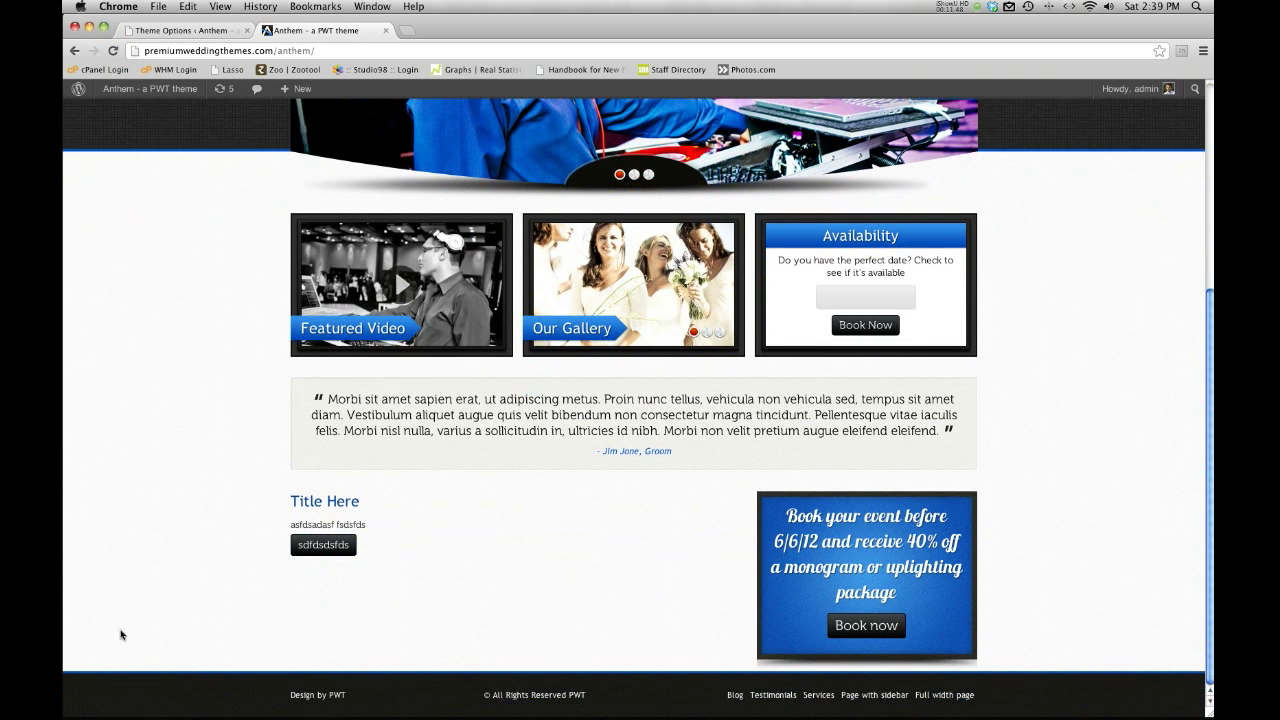
{"action": "scroll", "coordinate": [331, 521], "scroll_direction": "up", "scroll_amount": 1}
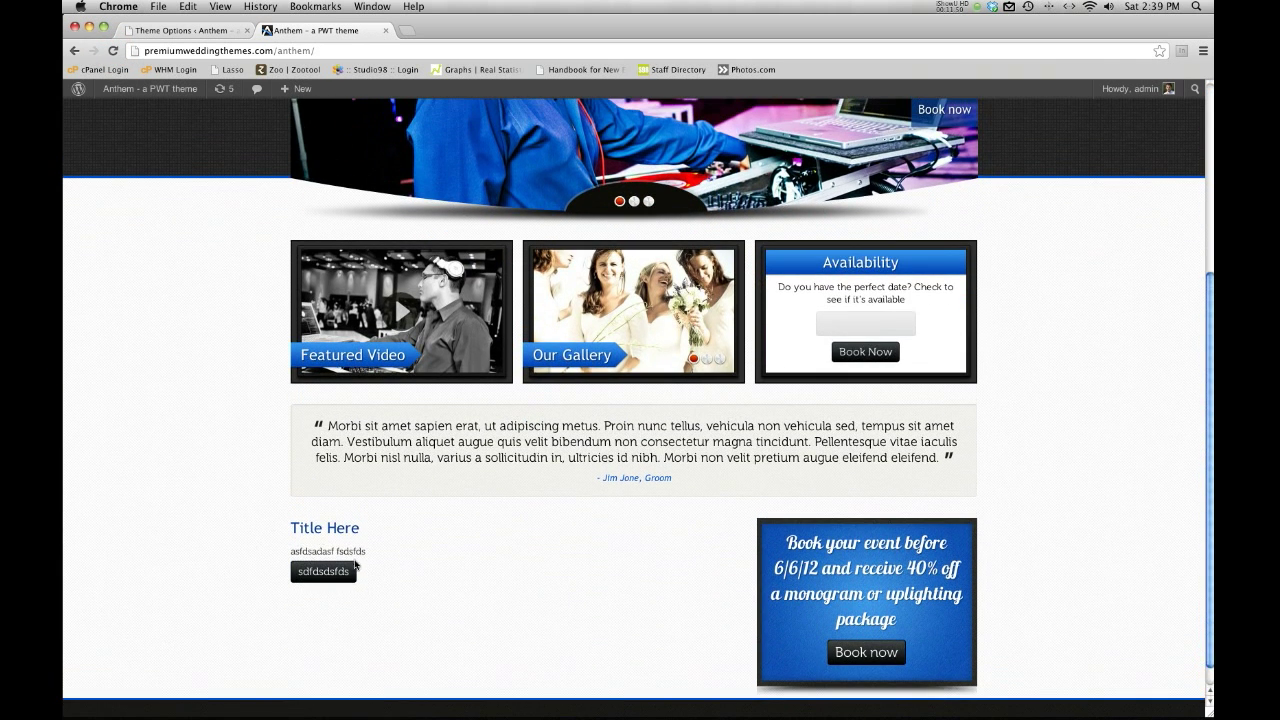
{"action": "scroll", "coordinate": [400, 540], "scroll_direction": "down", "scroll_amount": 1}
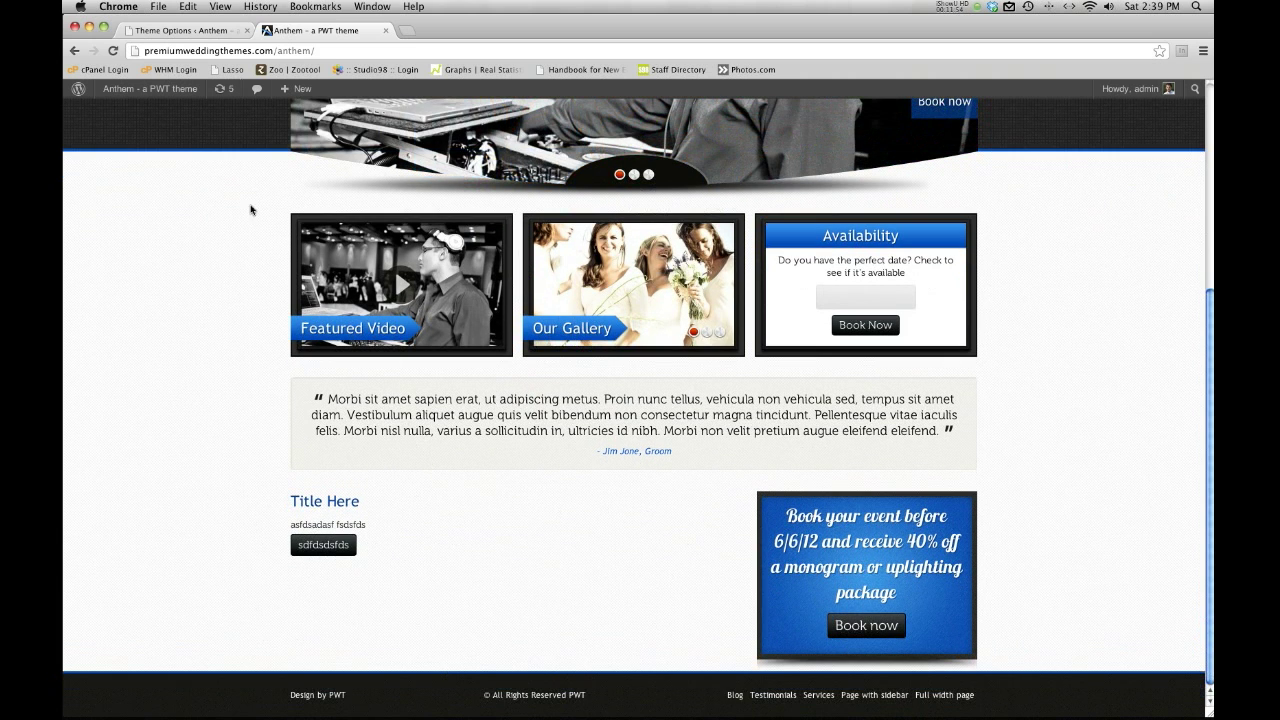
{"action": "left_click", "coordinate": [205, 31]}
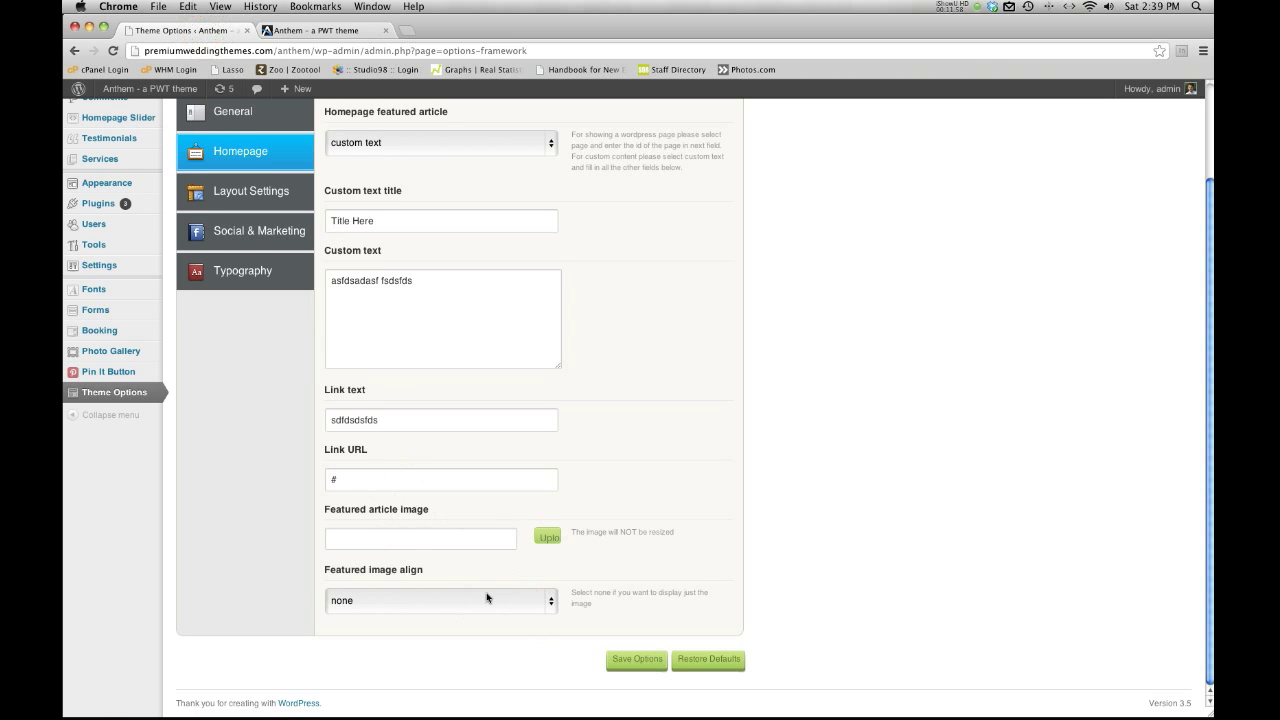
Switch the featured article to image, and compare its link and image settings with the article area on the live homepage.
{"action": "scroll", "coordinate": [490, 592], "scroll_direction": "up", "scroll_amount": 3}
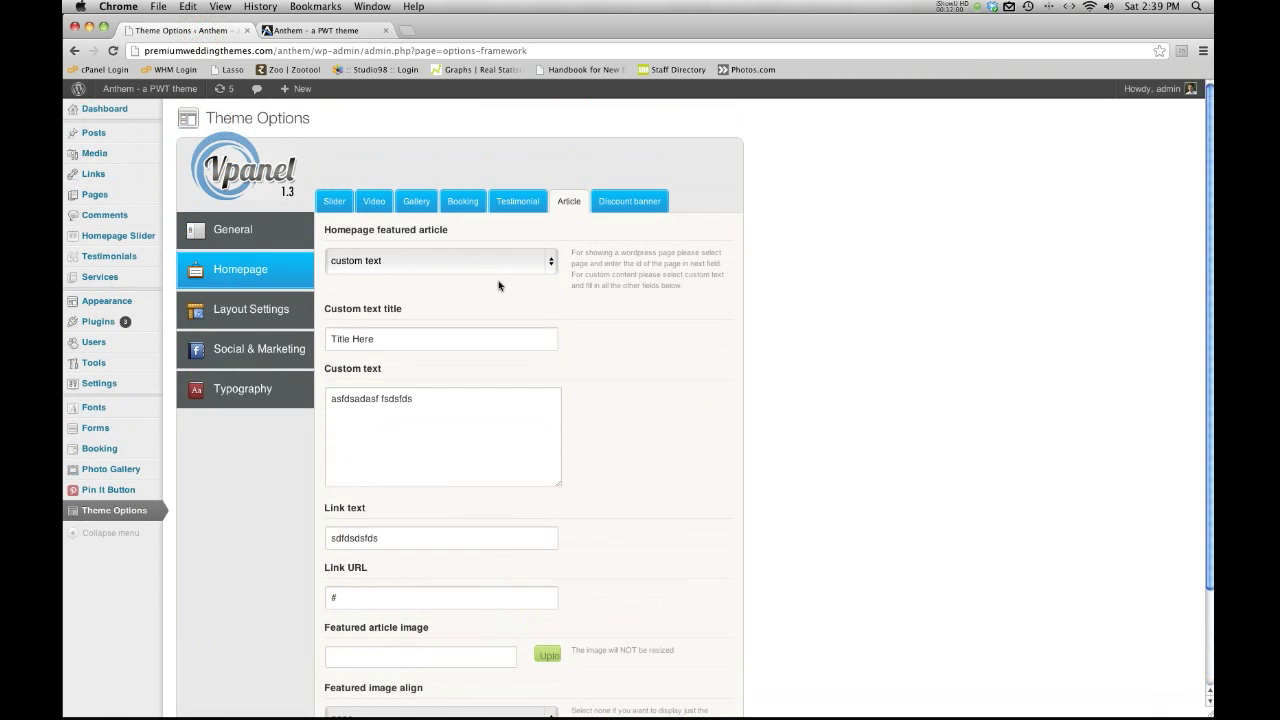
{"action": "left_click", "coordinate": [486, 262]}
{"action": "left_click", "coordinate": [466, 273]}
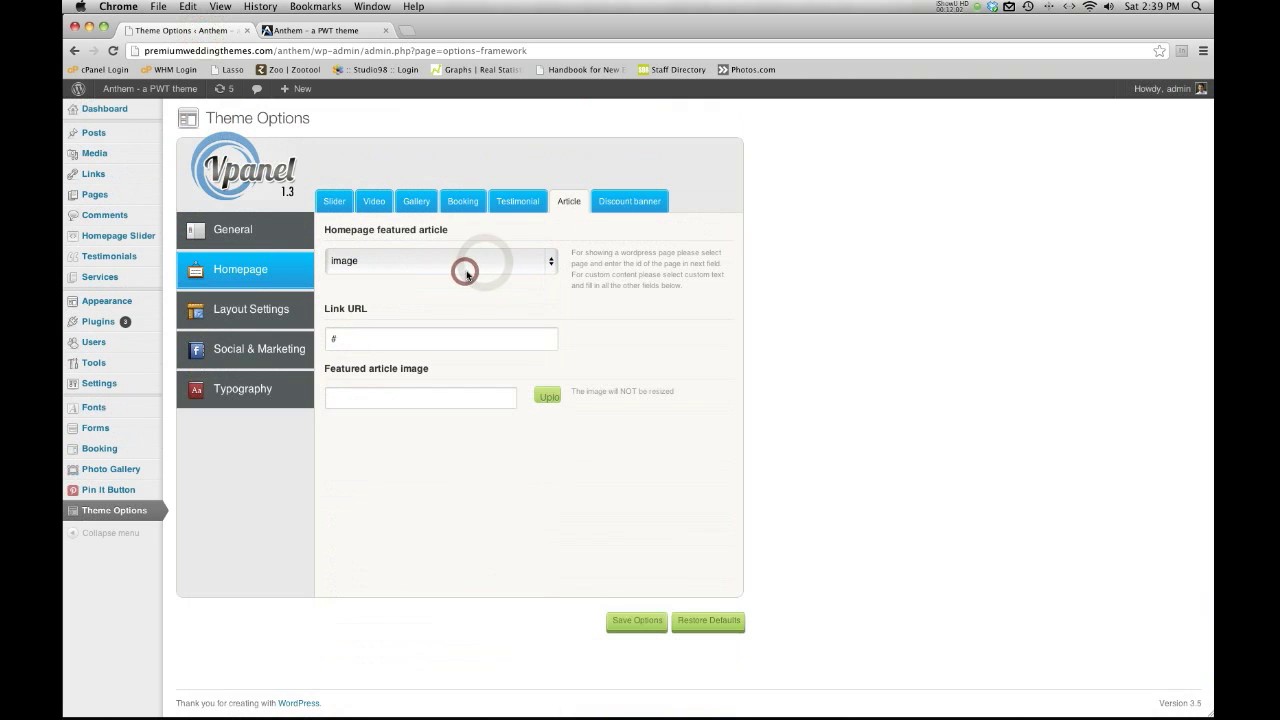
{"action": "double_click", "coordinate": [372, 338]}
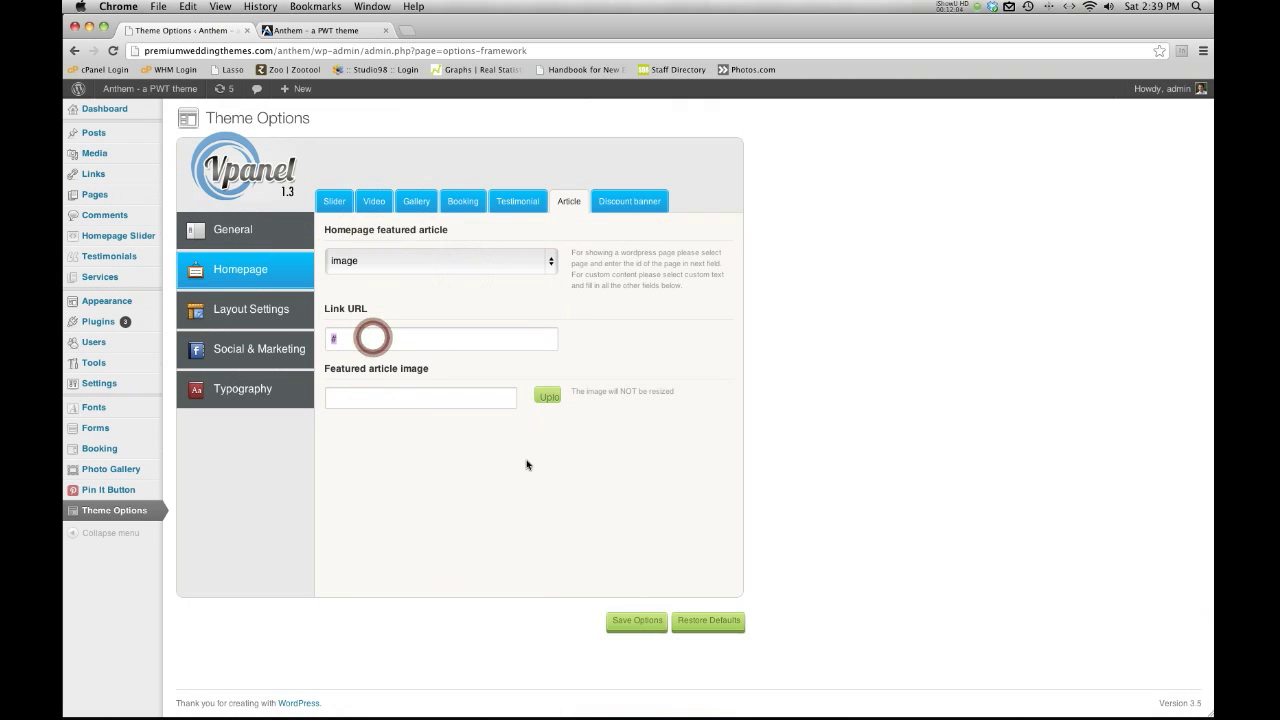
{"action": "left_click", "coordinate": [301, 30]}
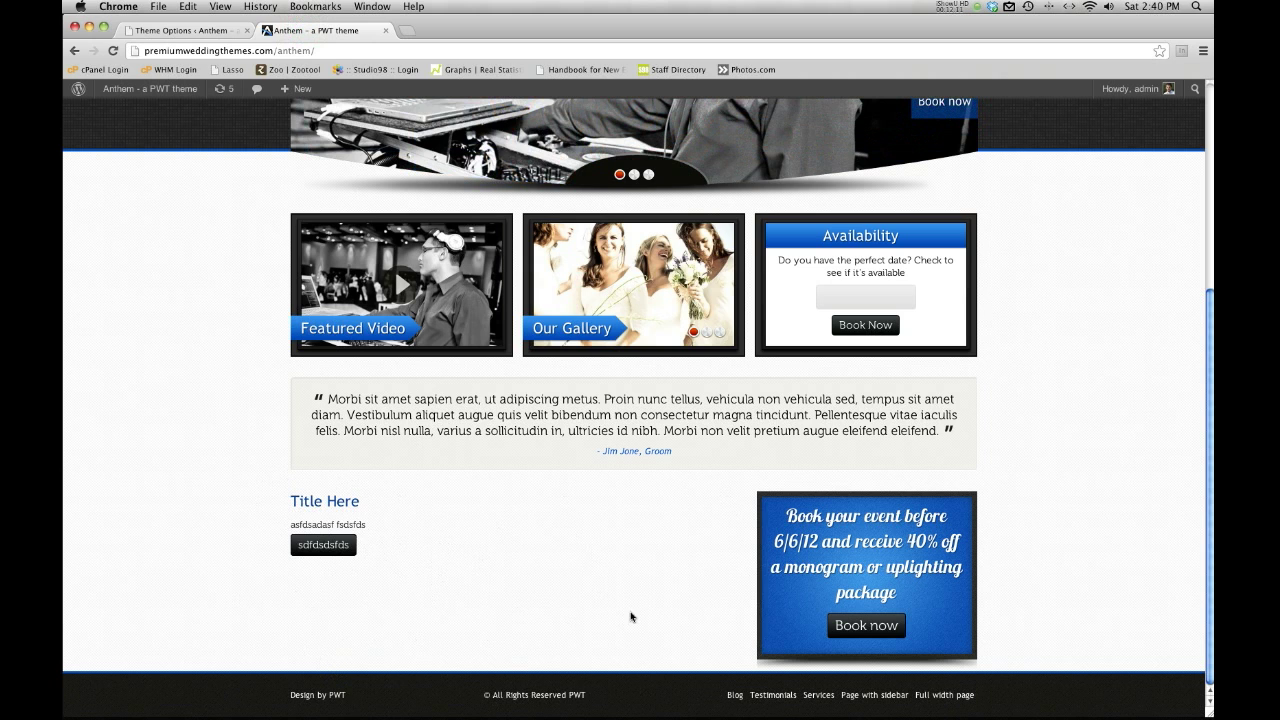
{"action": "left_click", "coordinate": [205, 31]}
Switch the featured article to HTML code, and open its custom code field for entry.
{"action": "left_click", "coordinate": [370, 257]}
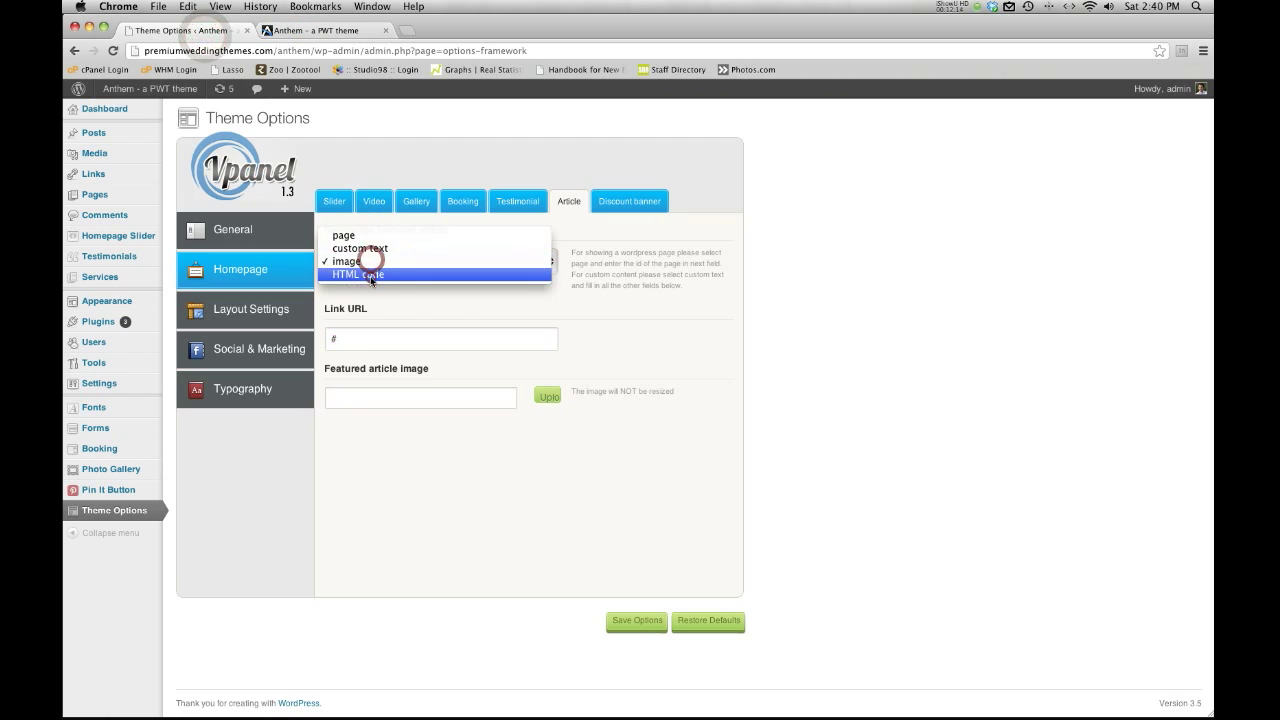
{"action": "left_click", "coordinate": [370, 276]}
{"action": "left_click", "coordinate": [403, 364]}
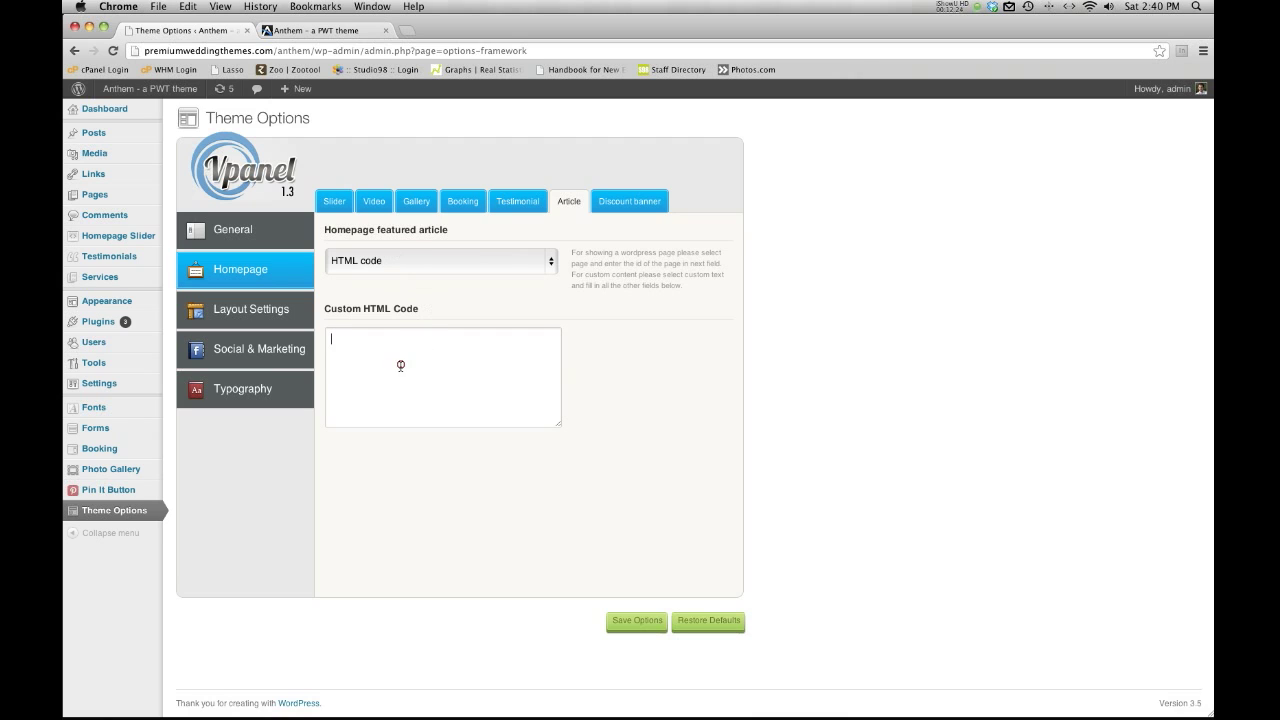
Set the homepage featured article back to page, and save the options.
{"action": "left_click", "coordinate": [513, 258]}
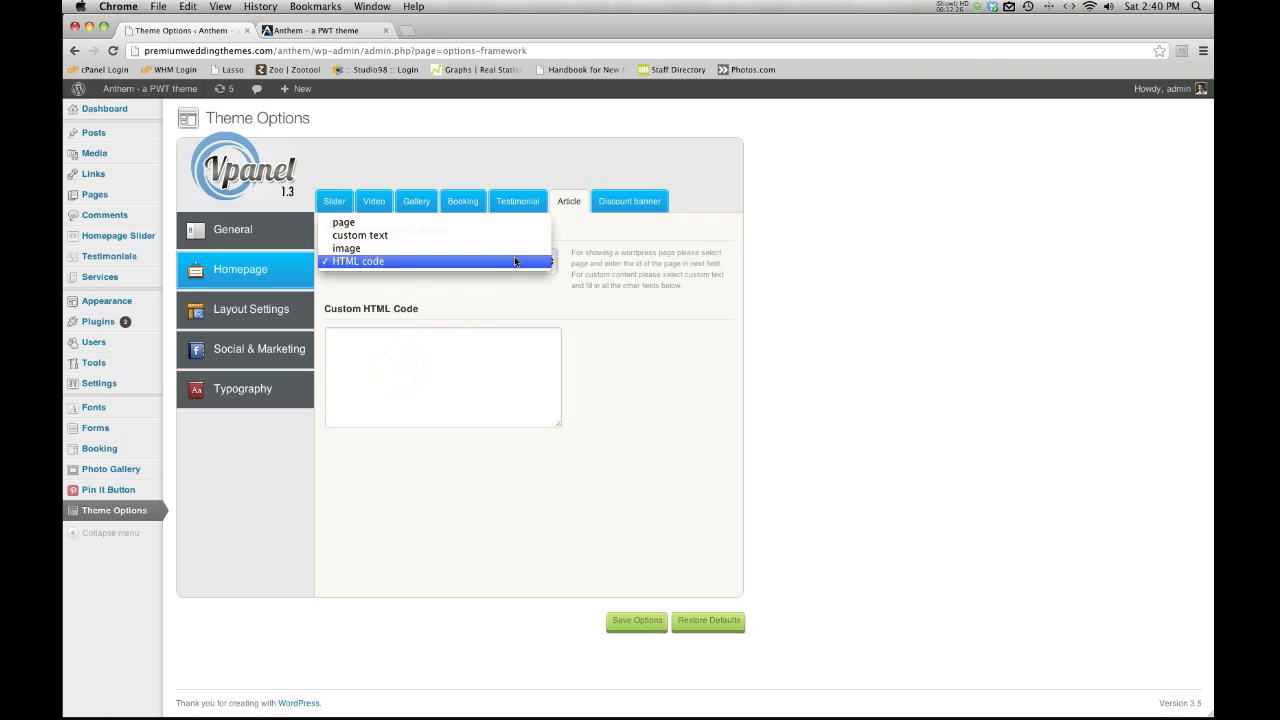
{"action": "left_click", "coordinate": [421, 231]}
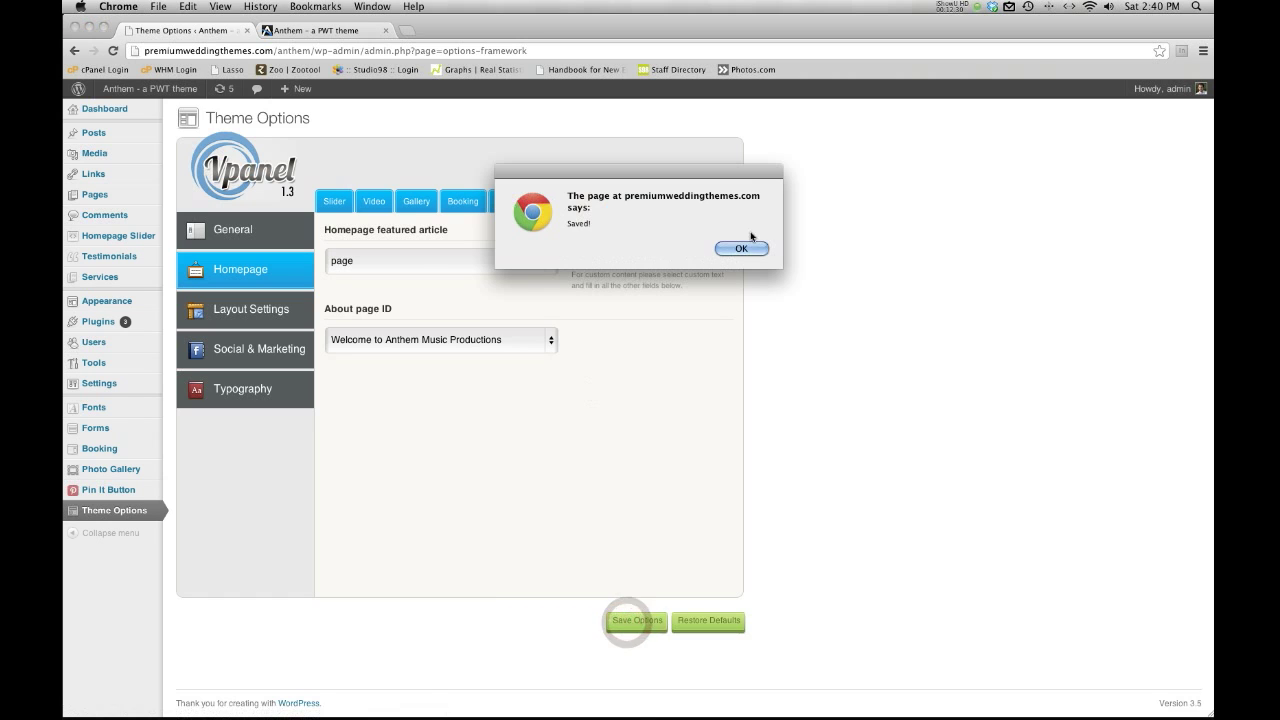
Open the Welcome to Anthem Music Productions page for editing and highlight all of its body content.
{"action": "left_click", "coordinate": [737, 252]}
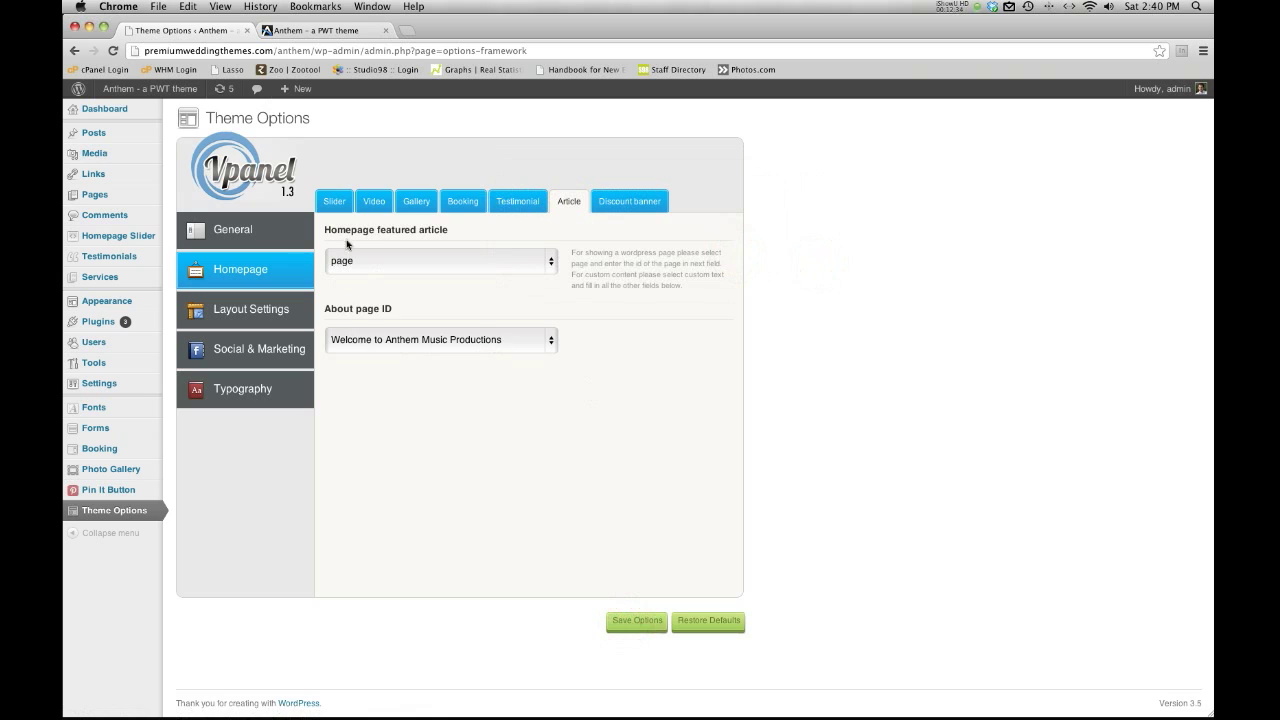
{"action": "mouse_move", "coordinate": [95, 194]}
{"action": "left_click", "coordinate": [199, 199]}
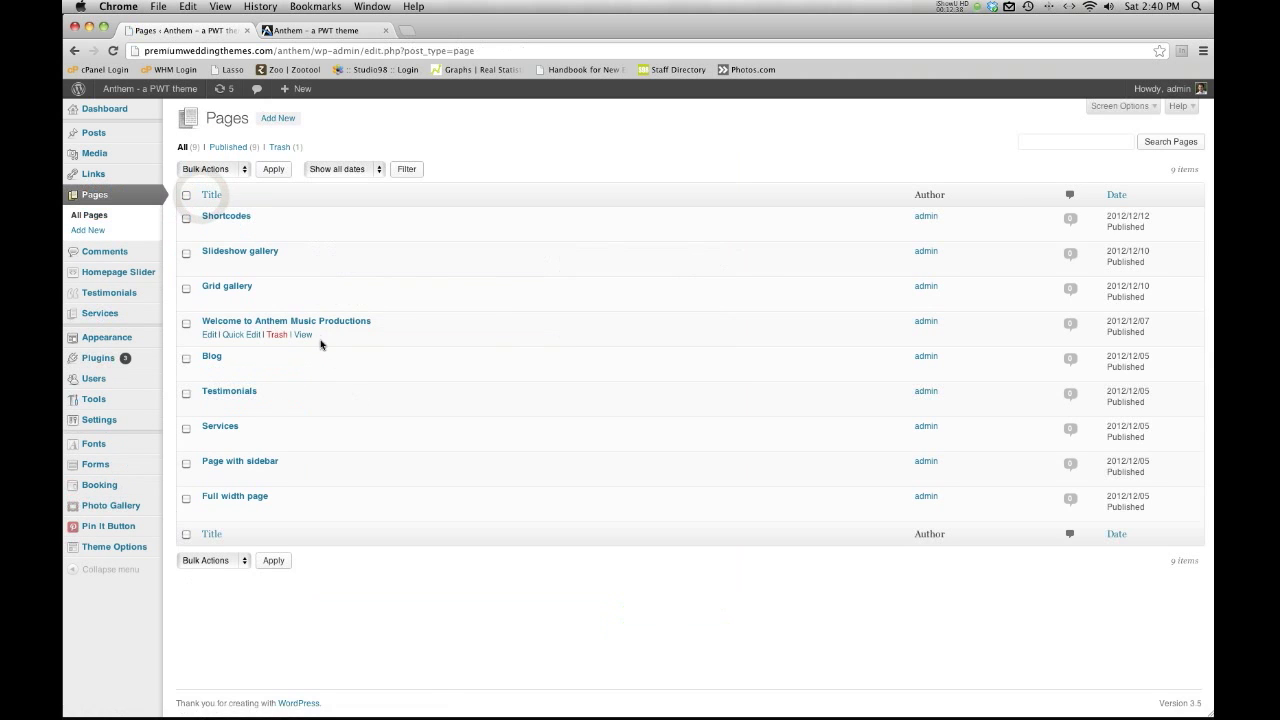
{"action": "left_click", "coordinate": [319, 322]}
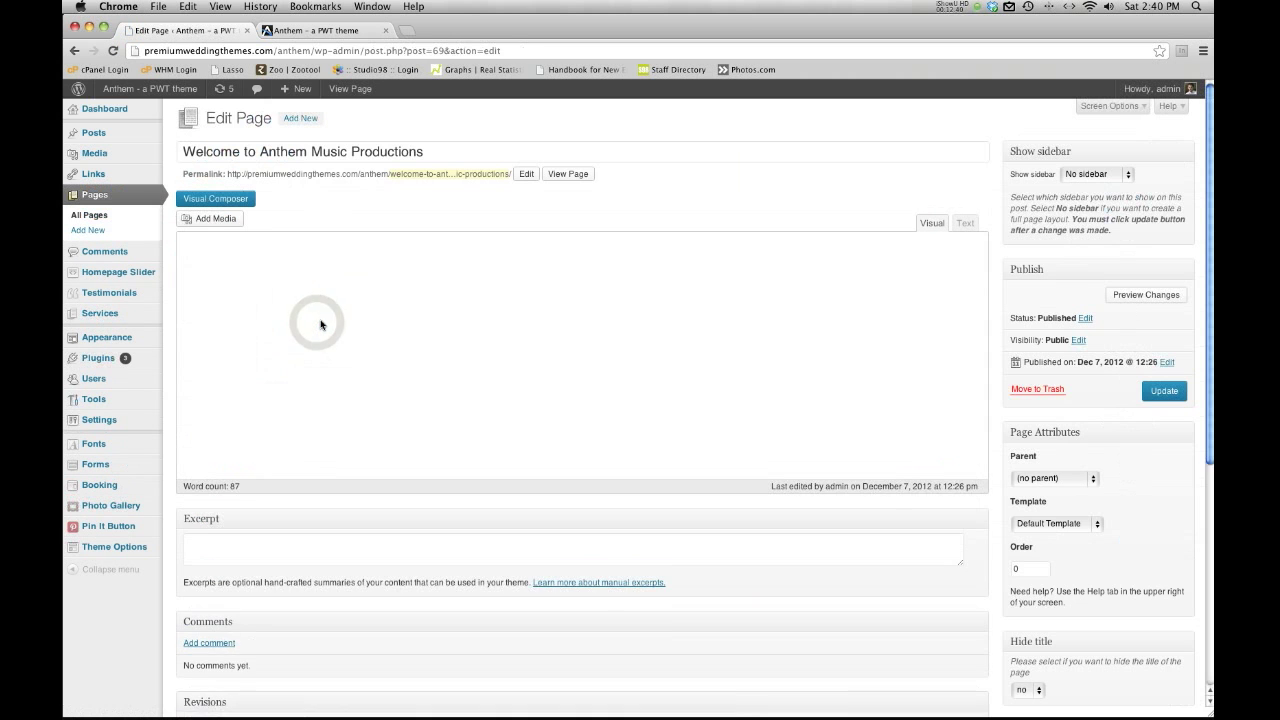
{"action": "key", "text": "super+a"}
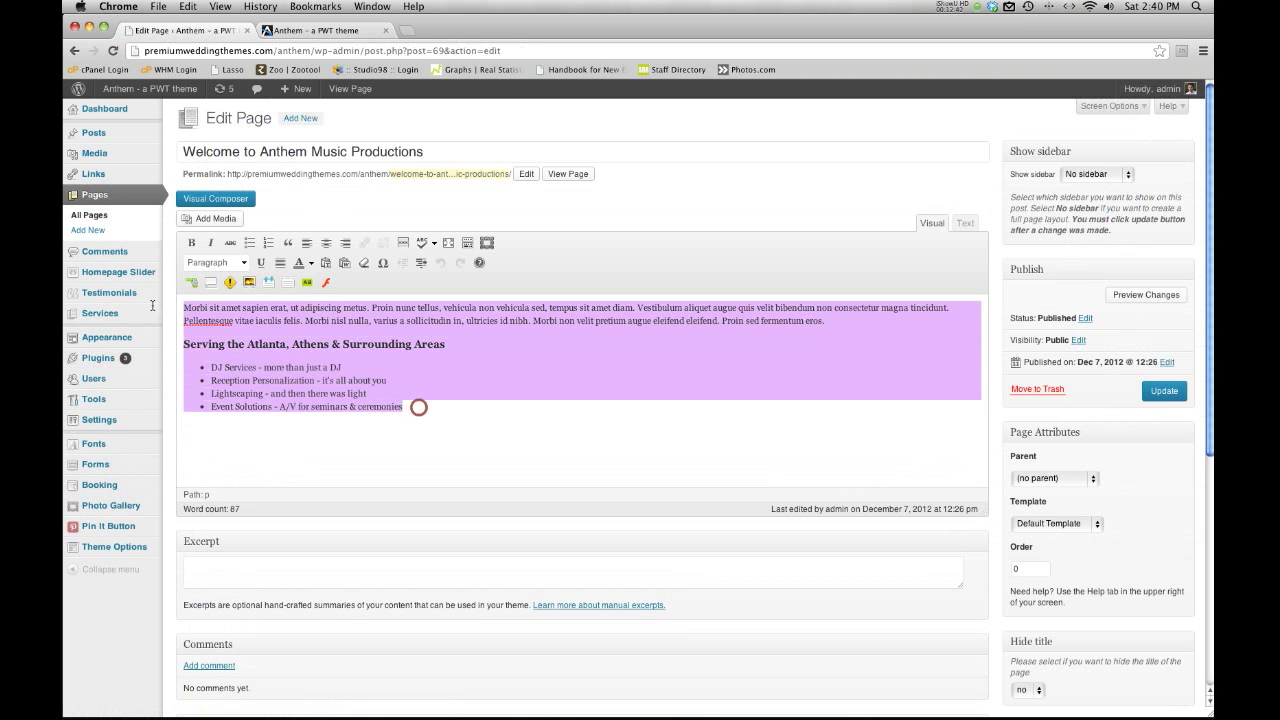
Reload the live homepage and compare its featured article with the content in the page editor.
{"action": "left_click", "coordinate": [288, 30]}
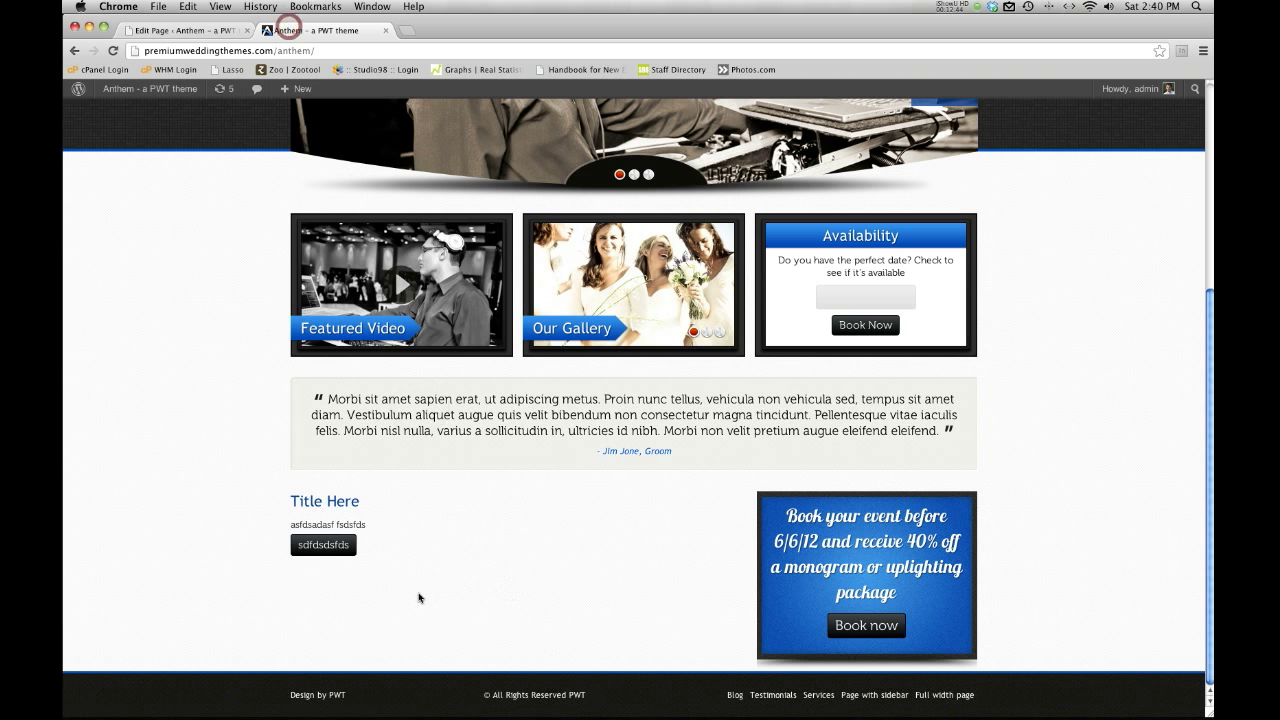
{"action": "left_click", "coordinate": [112, 51]}
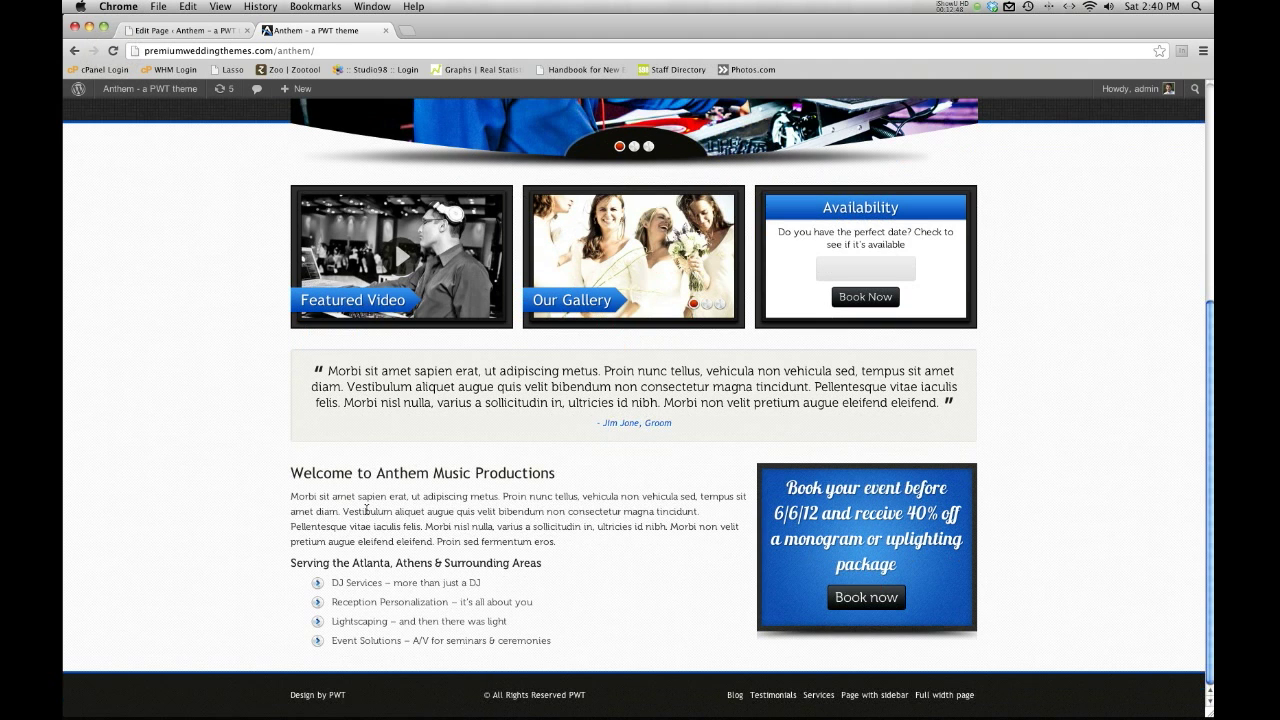
{"action": "left_click", "coordinate": [176, 30]}
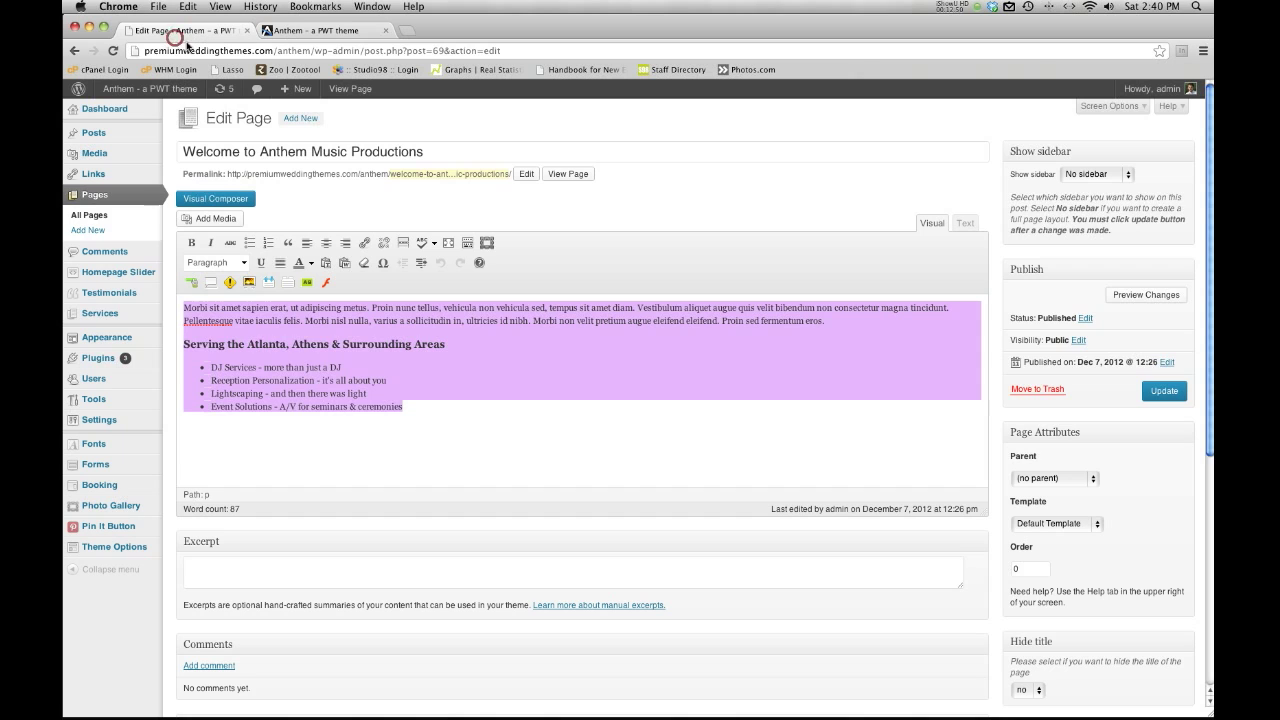
Open the Homepage discount banner settings in Theme Options and compare them with the banner on the live homepage.
{"action": "left_click", "coordinate": [125, 546]}
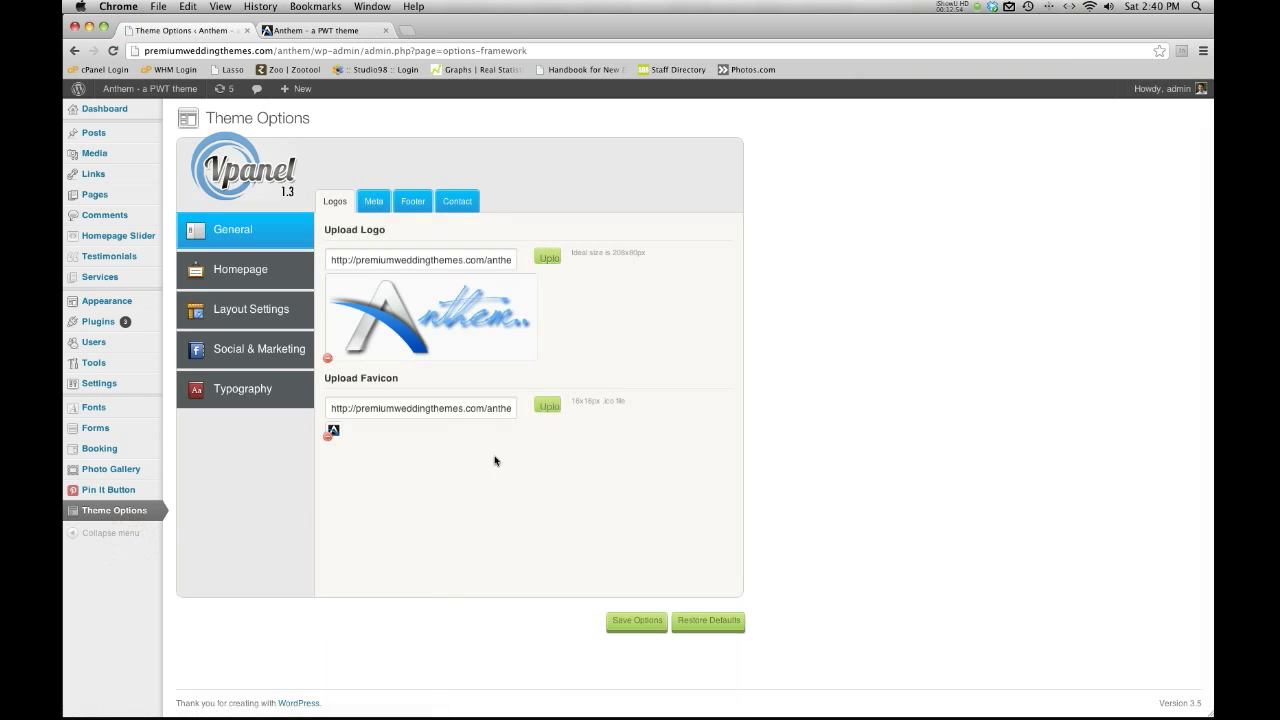
{"action": "left_click", "coordinate": [266, 266]}
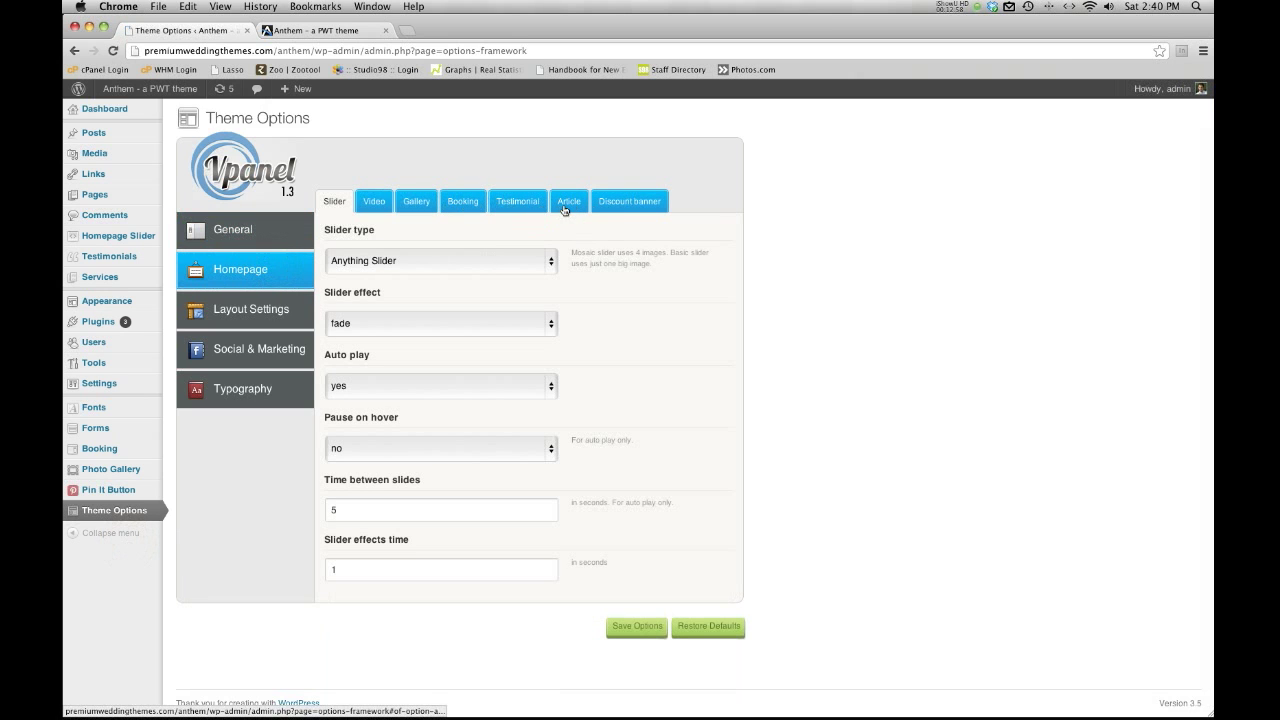
{"action": "left_click", "coordinate": [630, 203]}
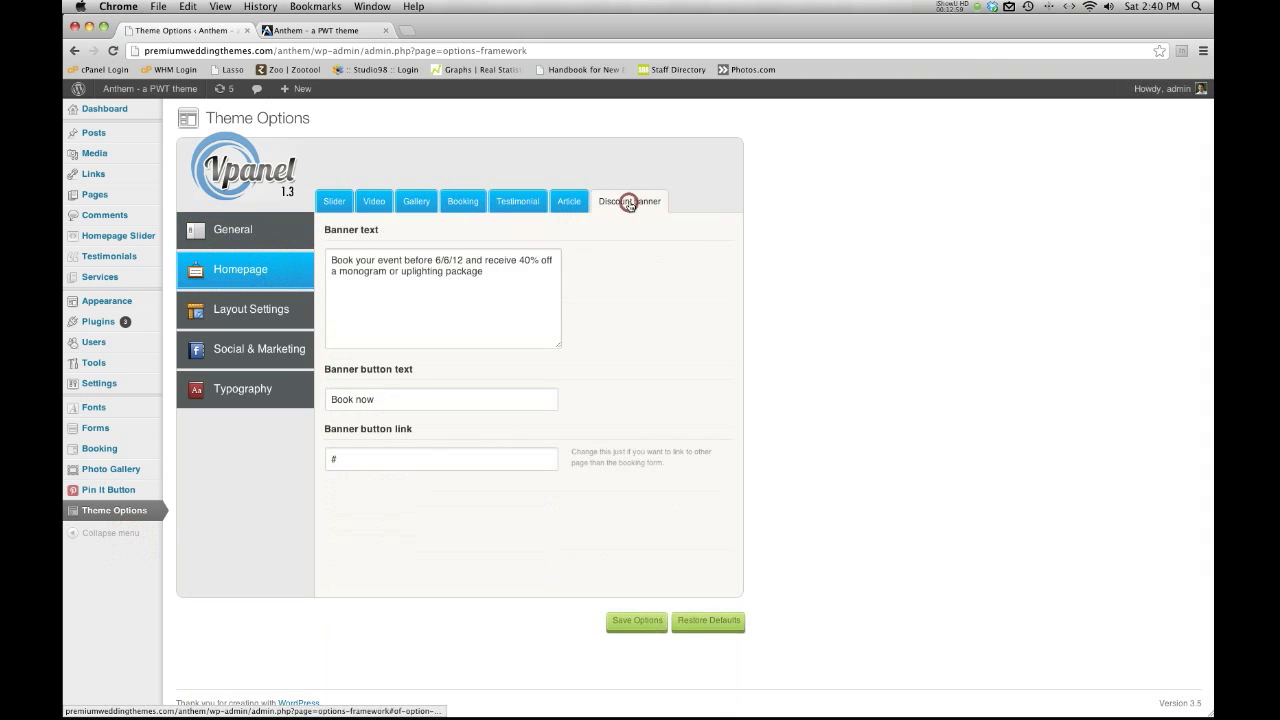
{"action": "left_click", "coordinate": [305, 30]}
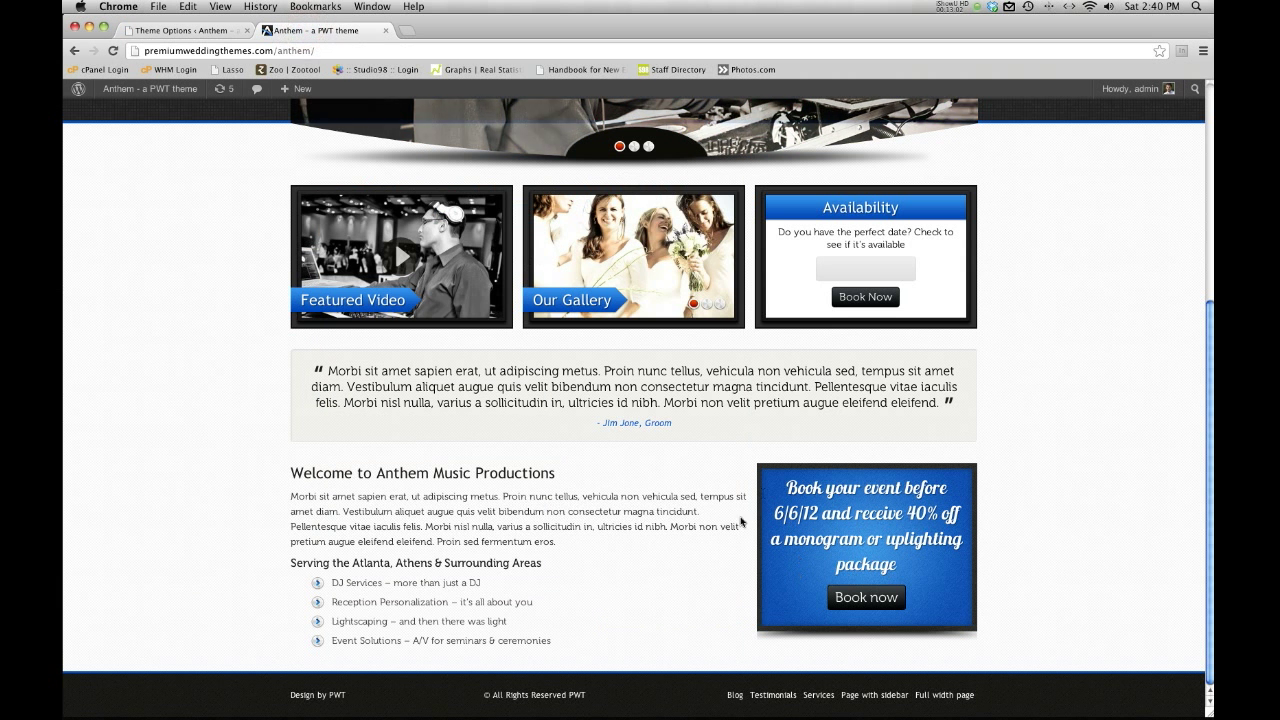
{"action": "left_click", "coordinate": [184, 30]}
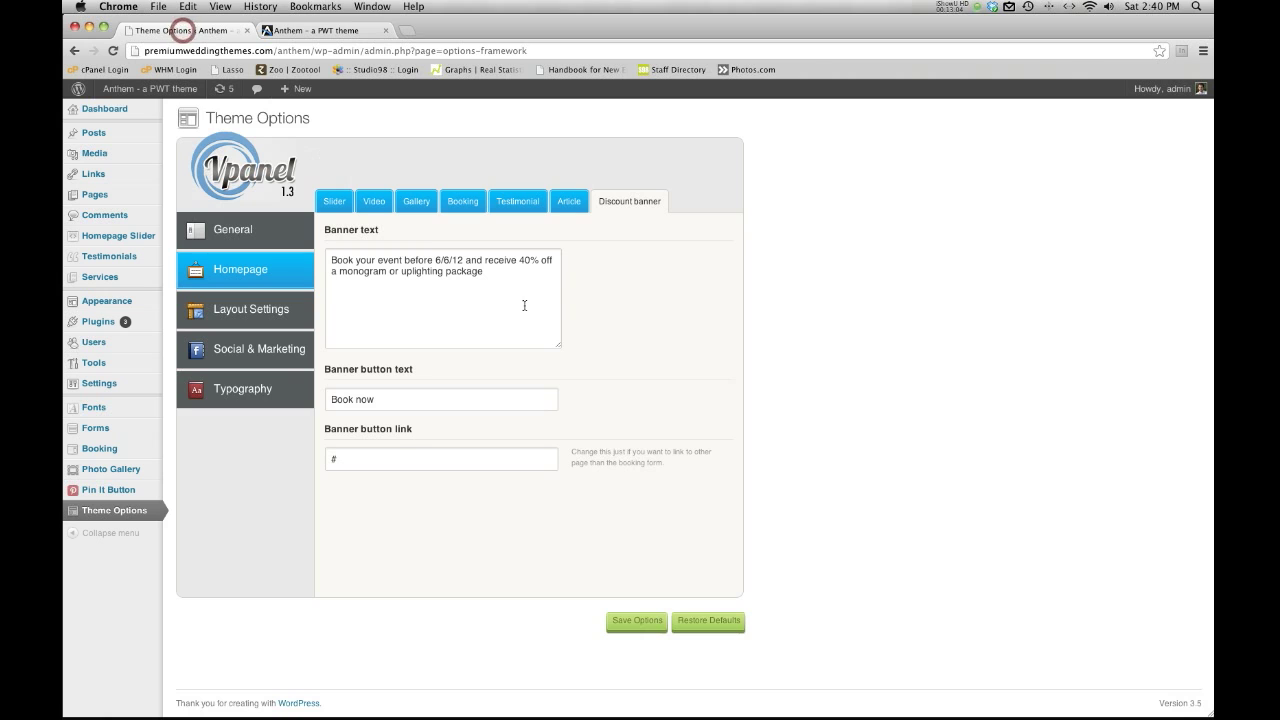
Examine the discount banner's text, button text and button link fields.
{"action": "triple_click", "coordinate": [495, 276]}
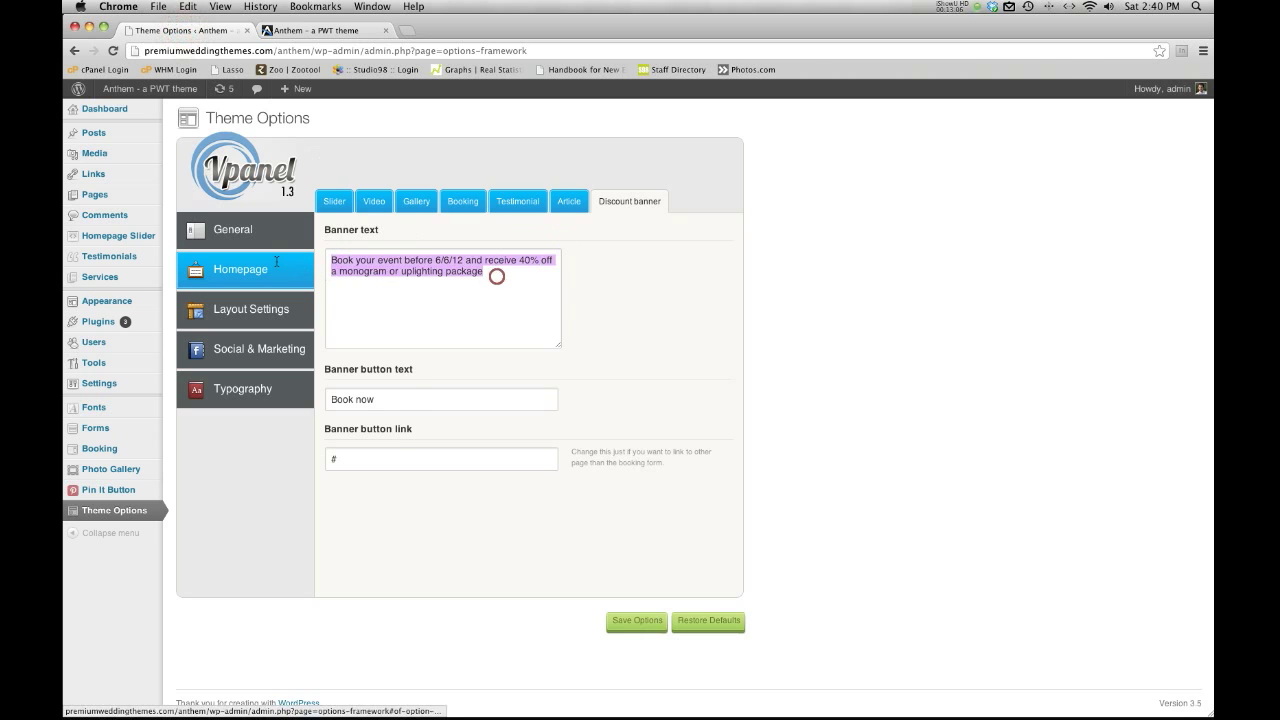
{"action": "triple_click", "coordinate": [392, 400]}
{"action": "triple_click", "coordinate": [357, 463]}
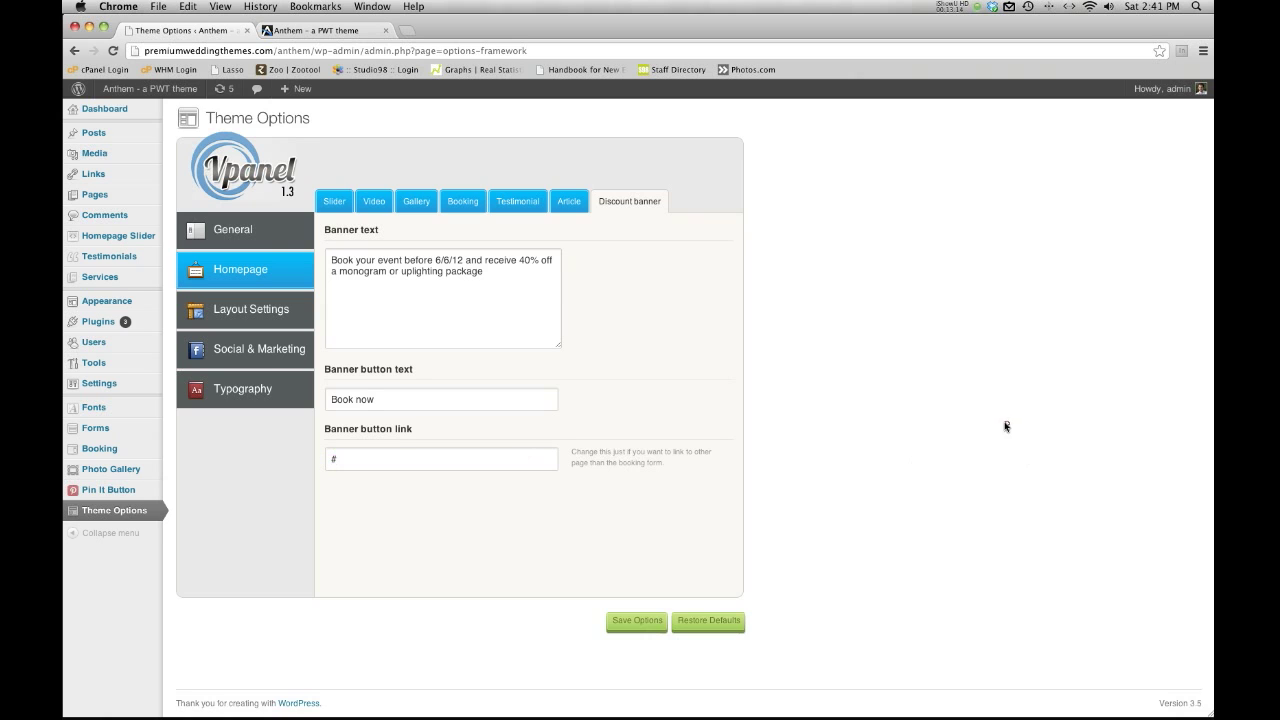
{"action": "left_click", "coordinate": [948, 410]}
{"action": "left_click", "coordinate": [895, 347]}
In Layout Settings, choose the second background pattern of the first row, save the options, and check it on the reloaded homepage.
{"action": "left_click", "coordinate": [243, 309]}
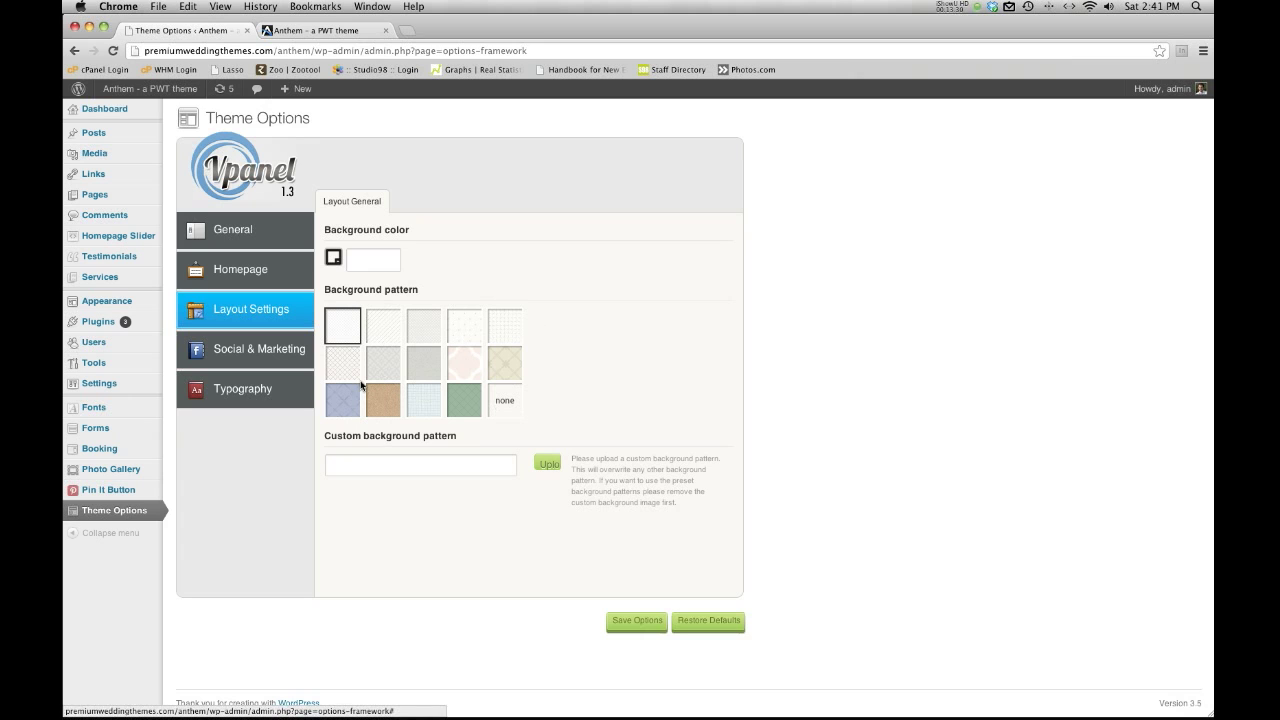
{"action": "left_click", "coordinate": [388, 327]}
{"action": "left_click", "coordinate": [627, 621]}
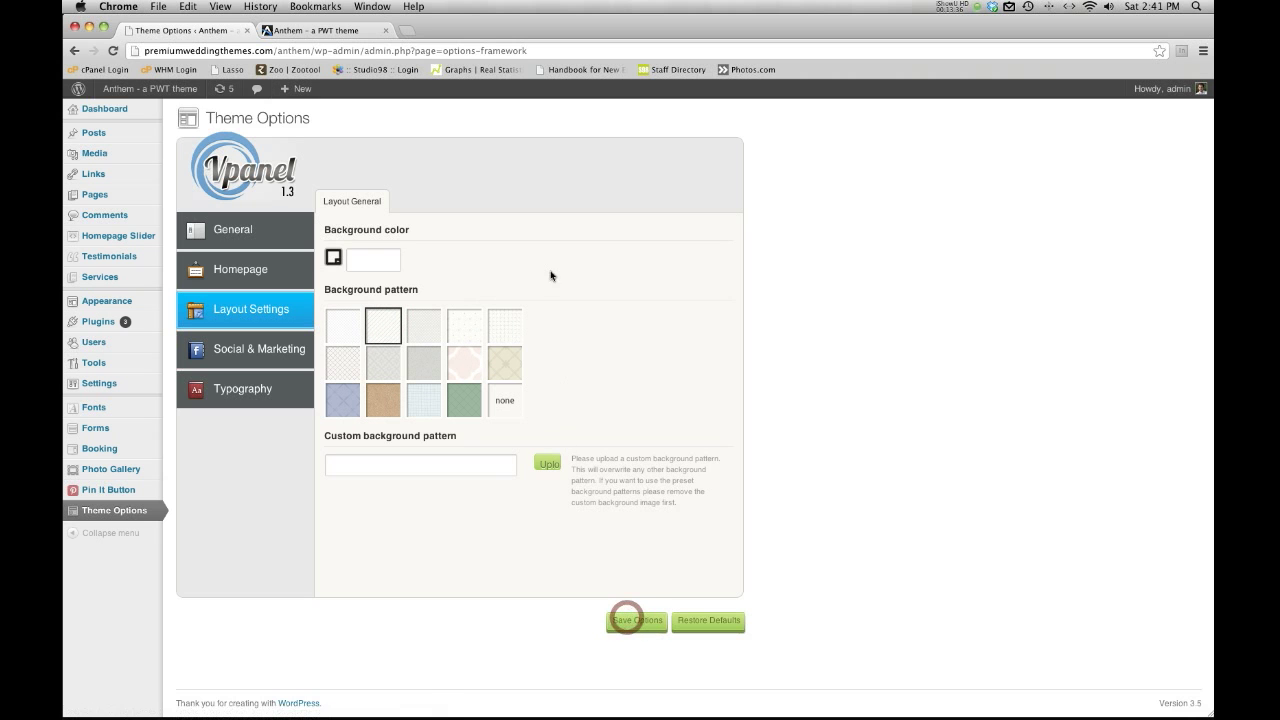
{"action": "left_click", "coordinate": [724, 251]}
{"action": "left_click", "coordinate": [330, 30]}
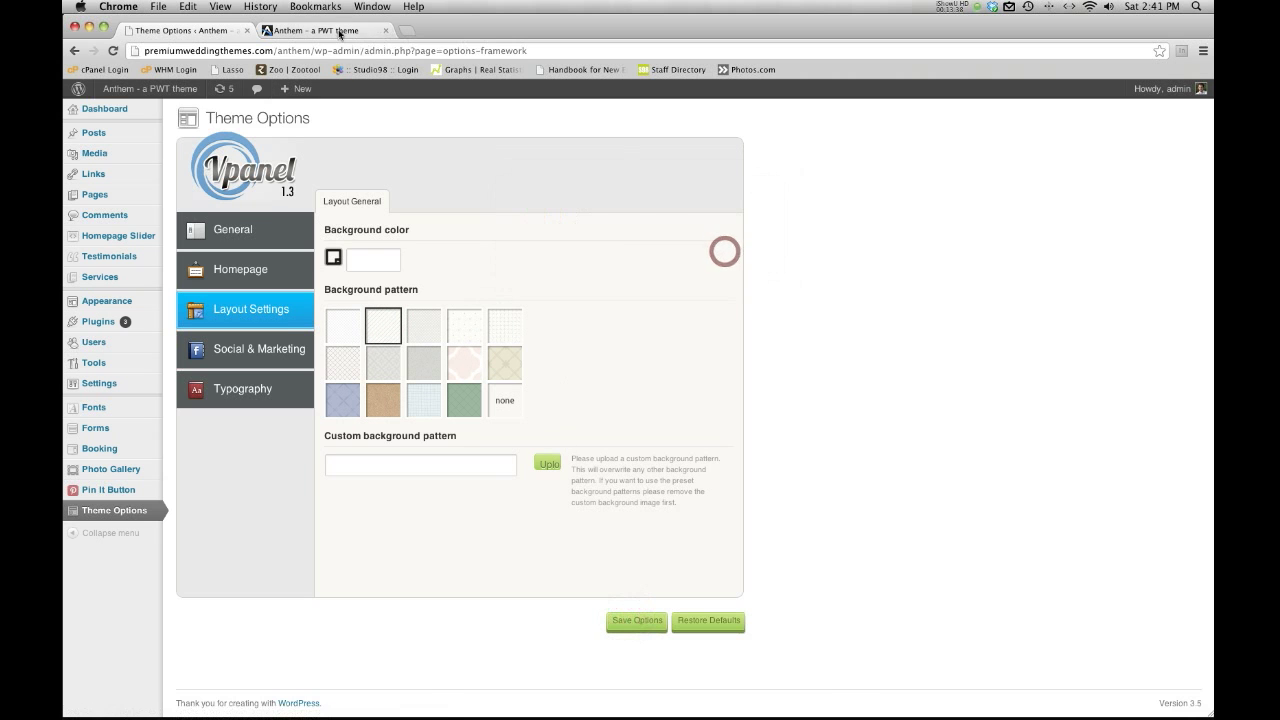
{"action": "left_click", "coordinate": [112, 50]}
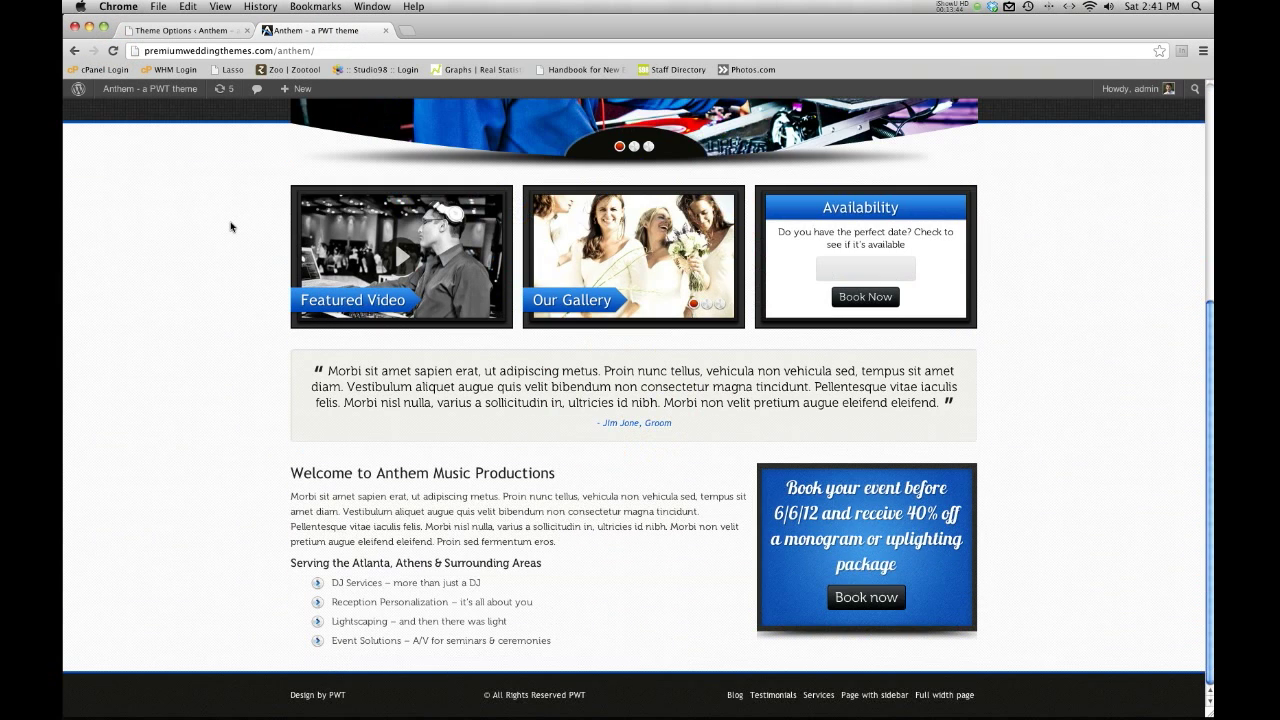
{"action": "left_click", "coordinate": [180, 30]}
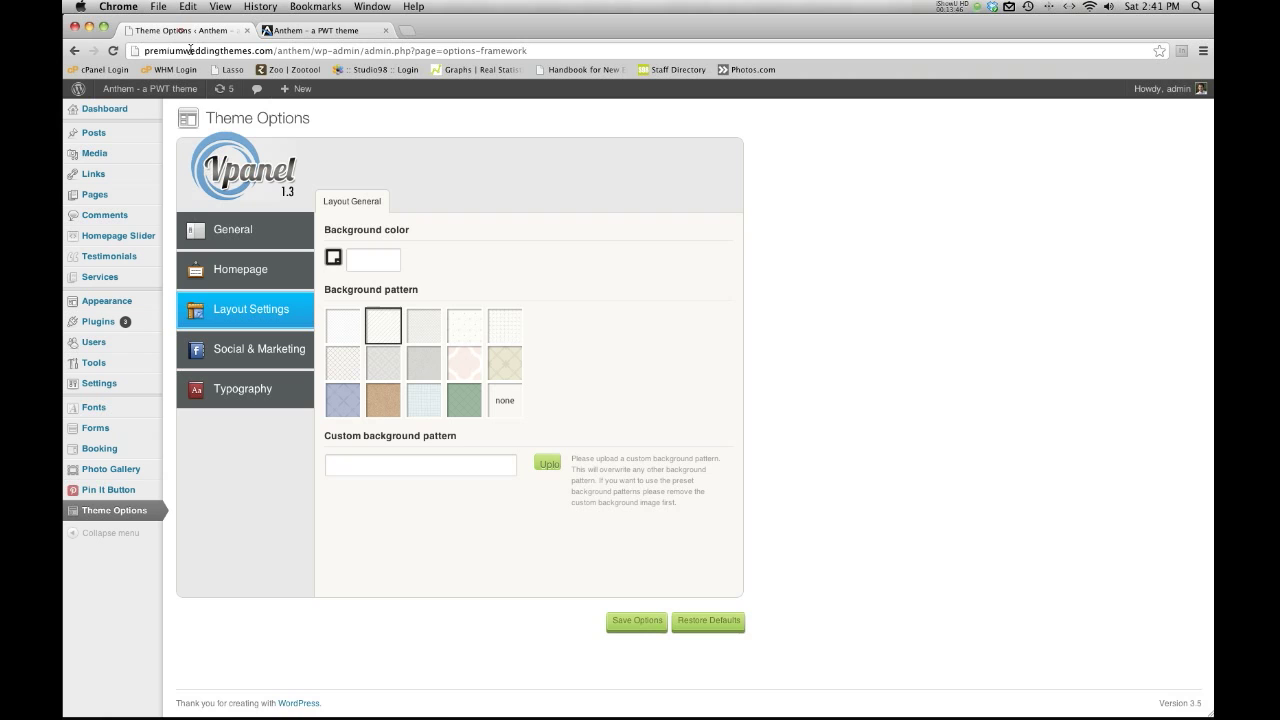
Change the background pattern to the fourth one in the first row, save the options, and check the reloaded homepage.
{"action": "left_click", "coordinate": [463, 325]}
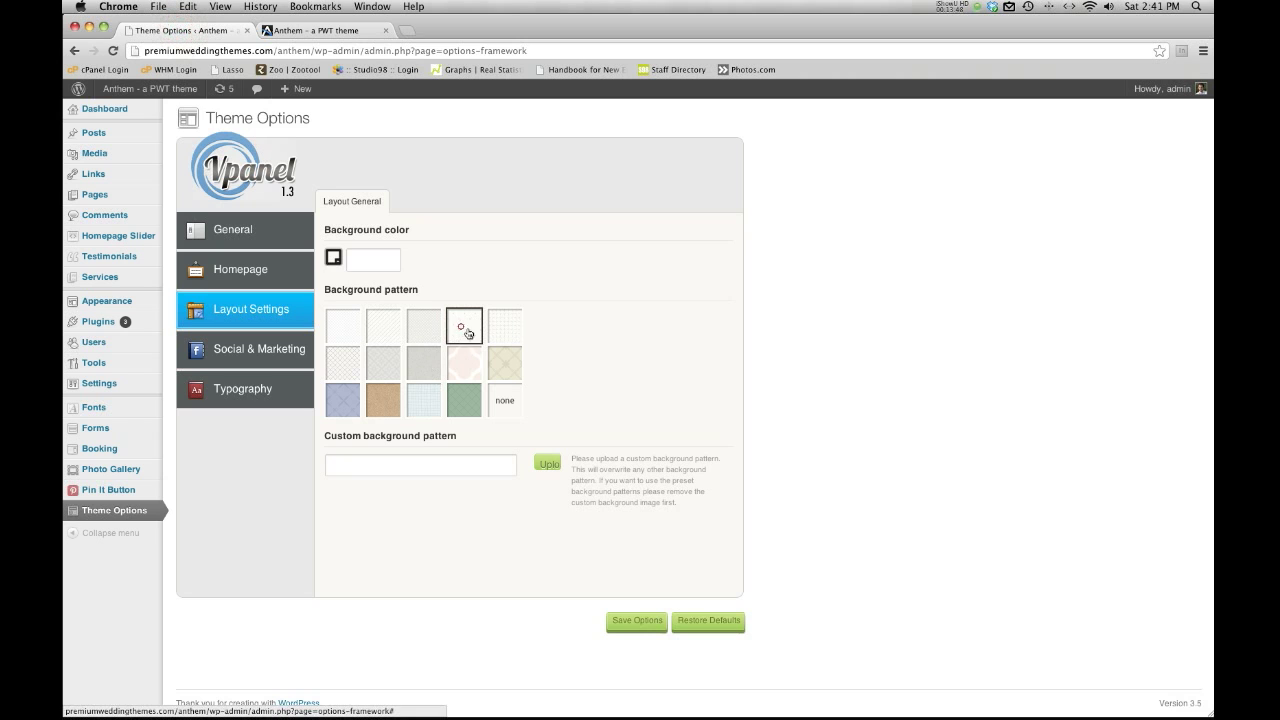
{"action": "left_click", "coordinate": [627, 624]}
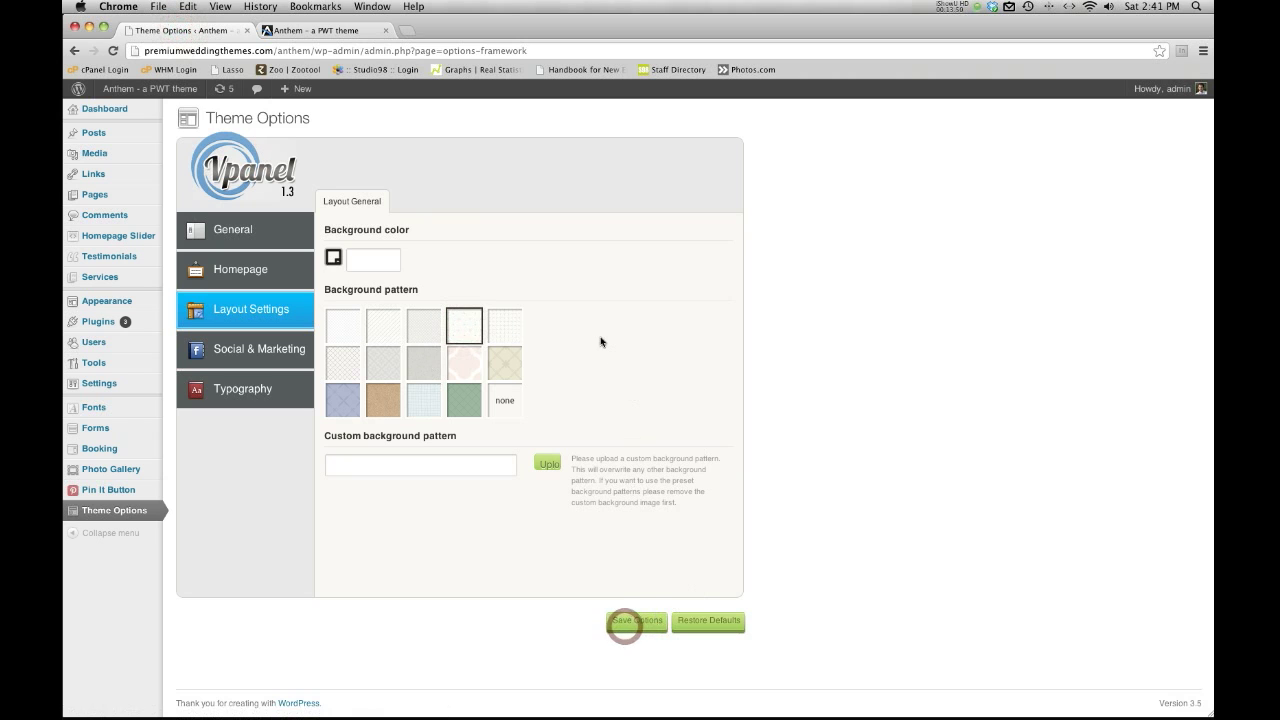
{"action": "left_click", "coordinate": [728, 249]}
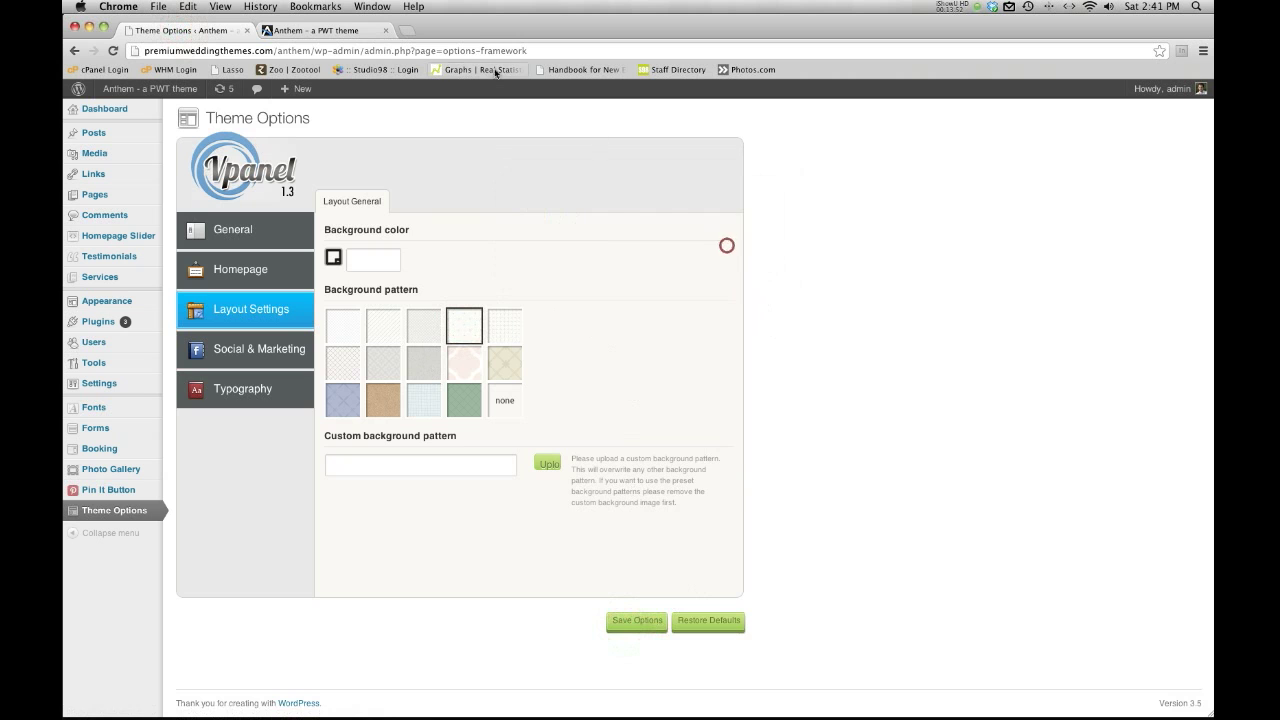
{"action": "left_click", "coordinate": [341, 33]}
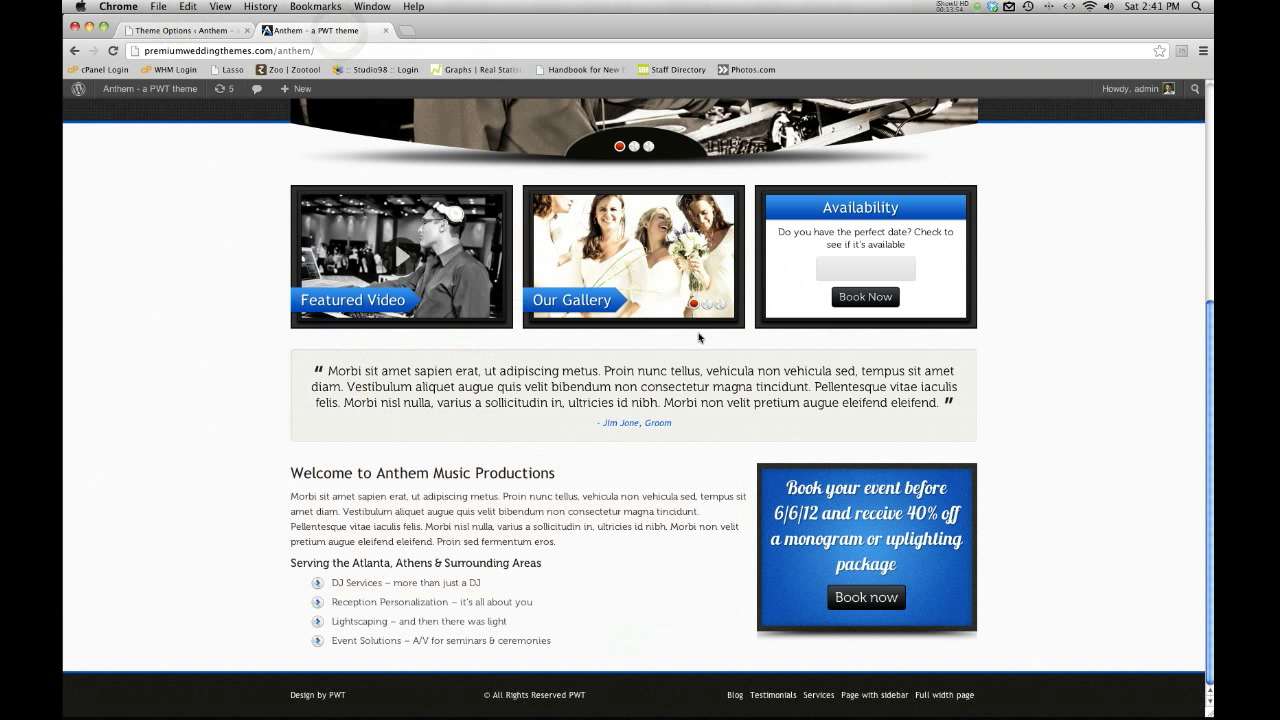
{"action": "left_click", "coordinate": [113, 50]}
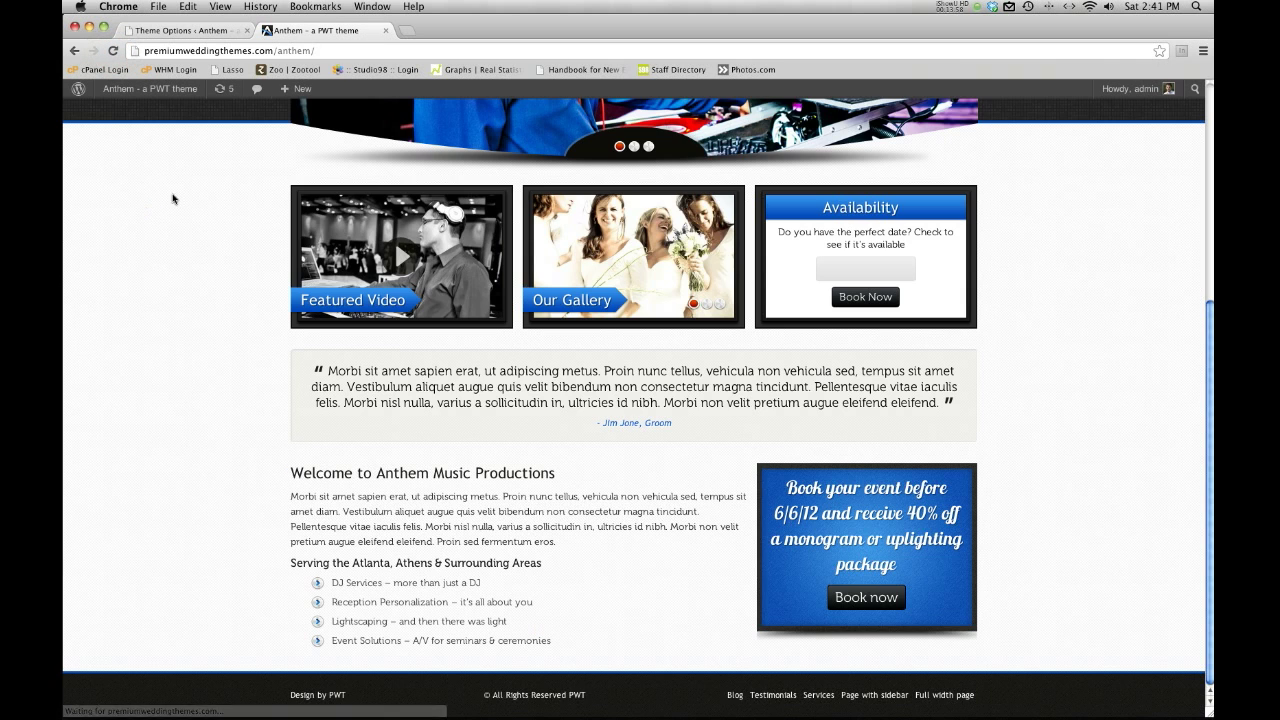
{"action": "left_click", "coordinate": [195, 31]}
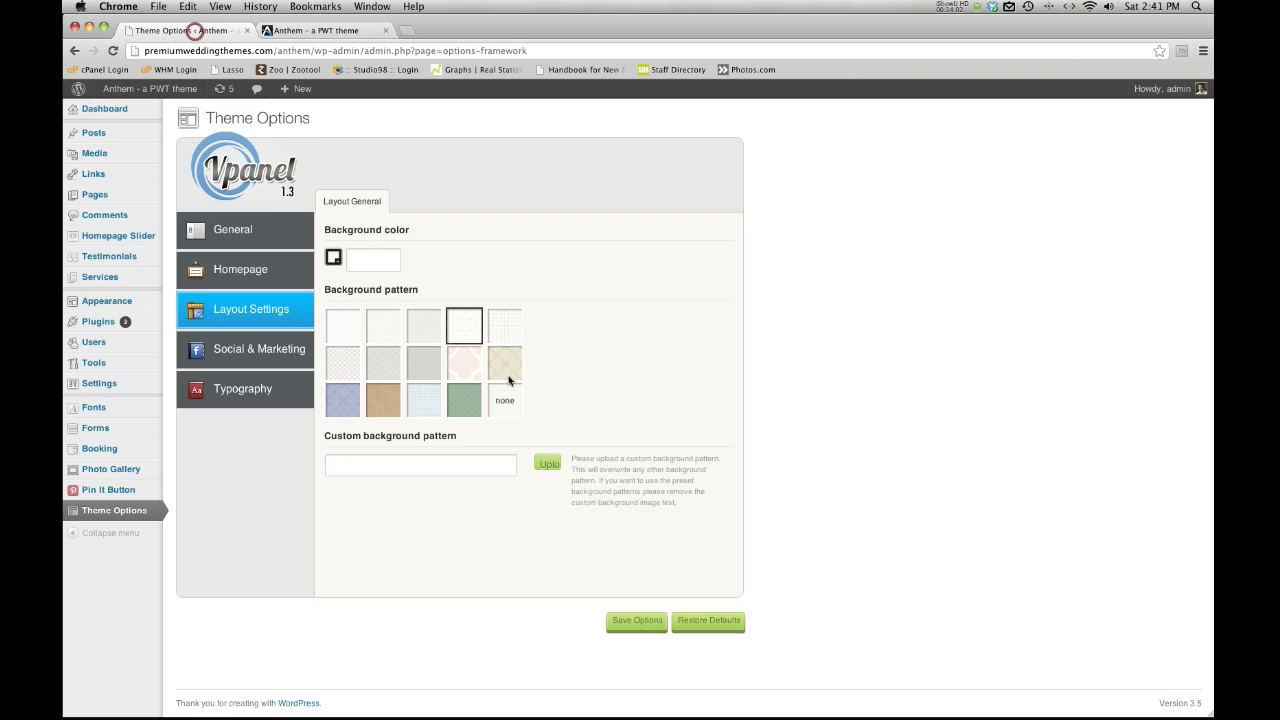
{"action": "left_click", "coordinate": [828, 422]}
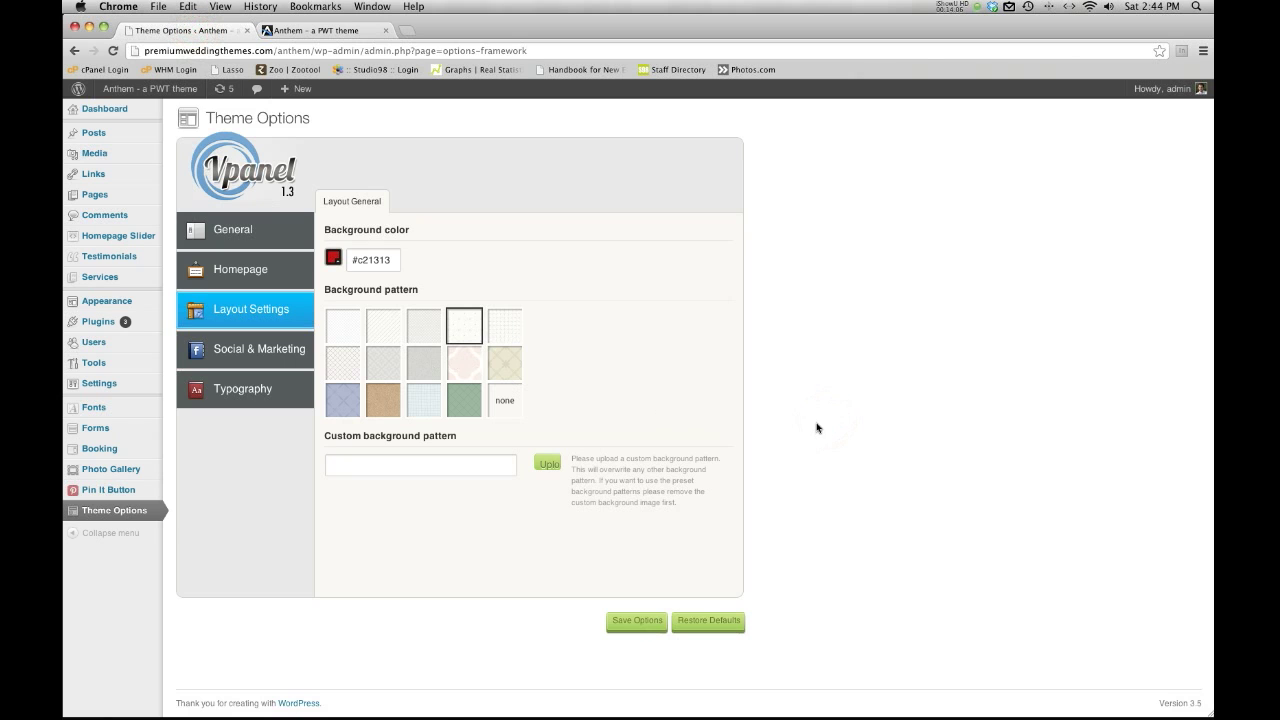
{"action": "left_click", "coordinate": [817, 424]}
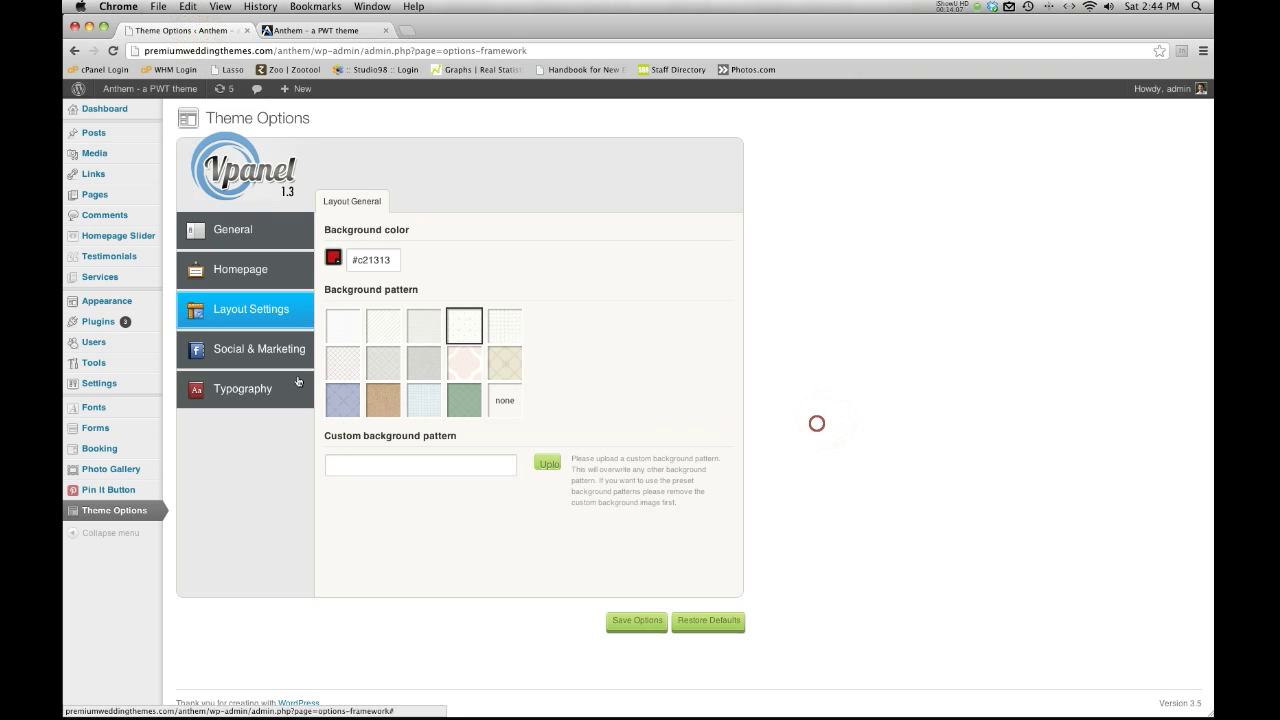
Open the Social & Marketing settings and compare the social URL fields with the icons on the live homepage.
{"action": "left_click", "coordinate": [238, 359]}
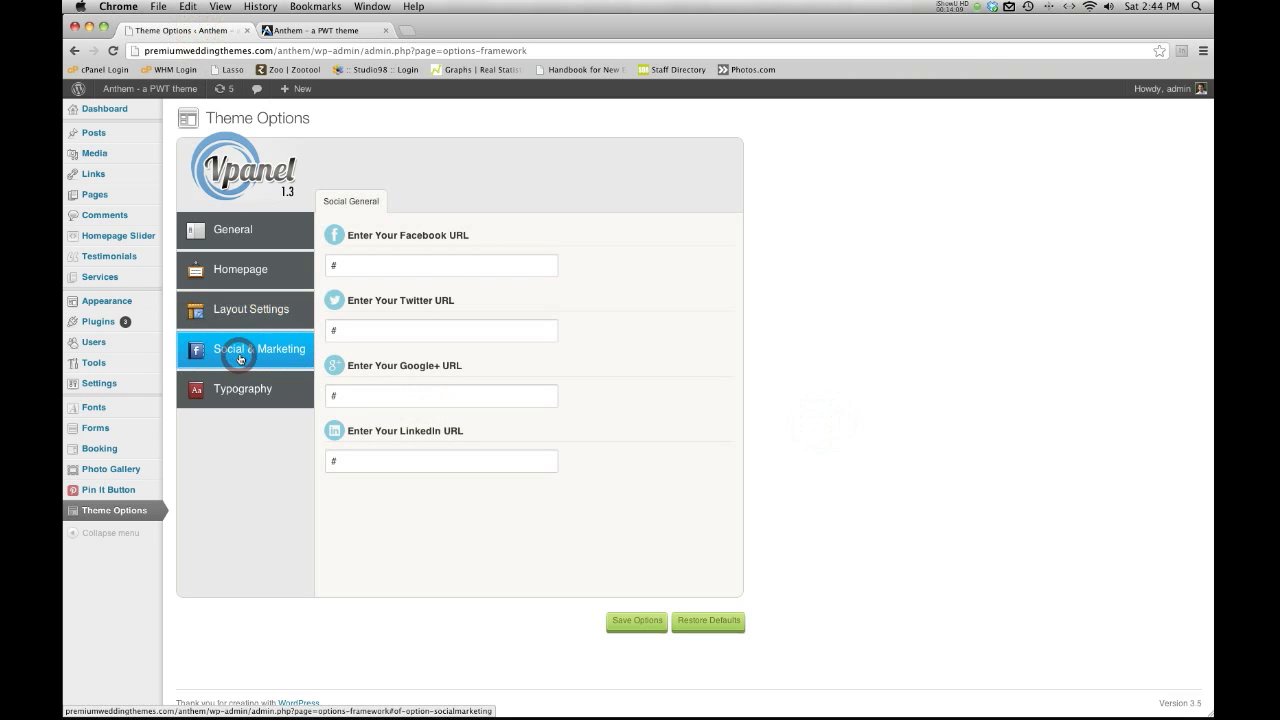
{"action": "left_click", "coordinate": [301, 33]}
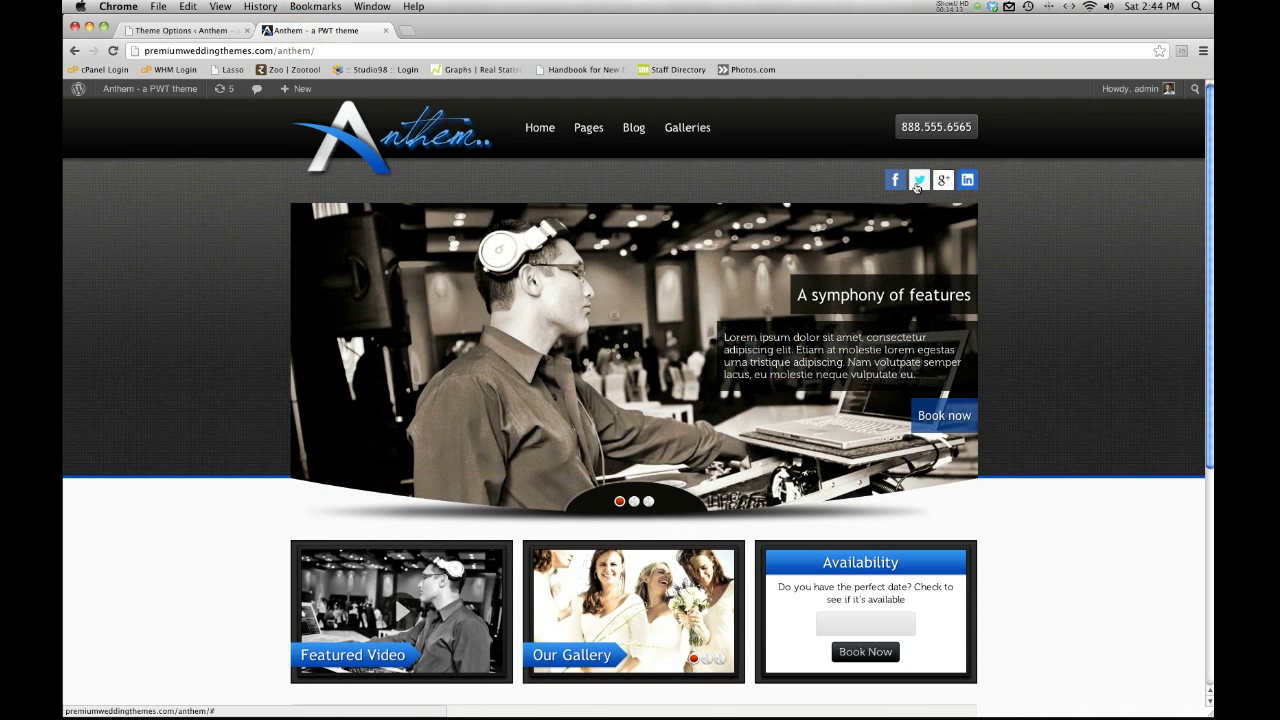
{"action": "left_click", "coordinate": [178, 33]}
Clear the Facebook URL, save the options, and check the social icons on the reloaded homepage.
{"action": "triple_click", "coordinate": [364, 266]}
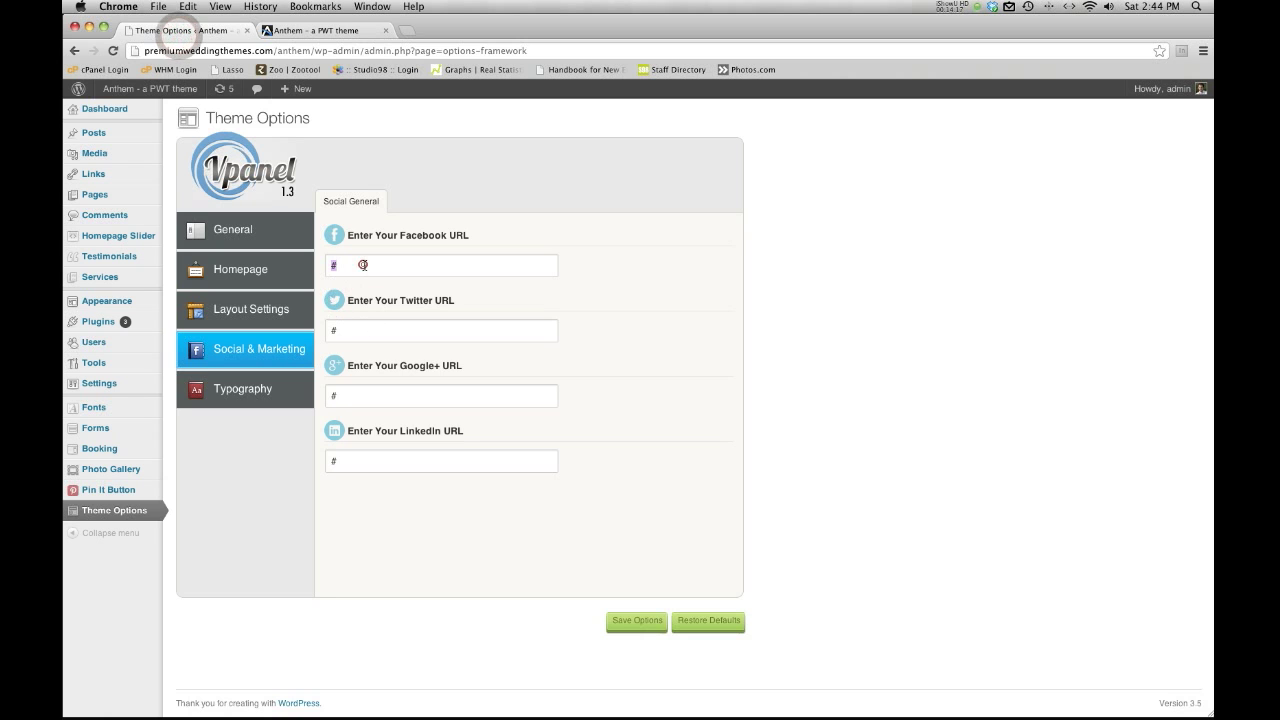
{"action": "left_click", "coordinate": [626, 620]}
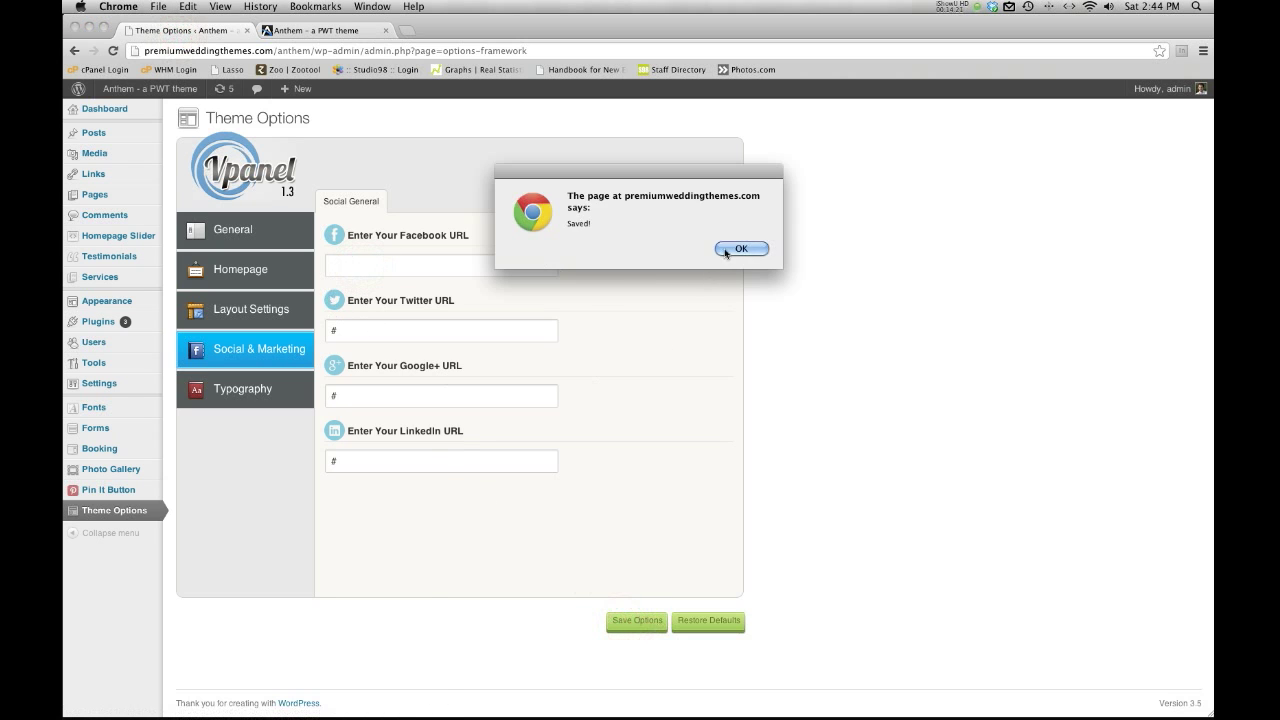
{"action": "left_click", "coordinate": [727, 243]}
{"action": "left_click", "coordinate": [305, 32]}
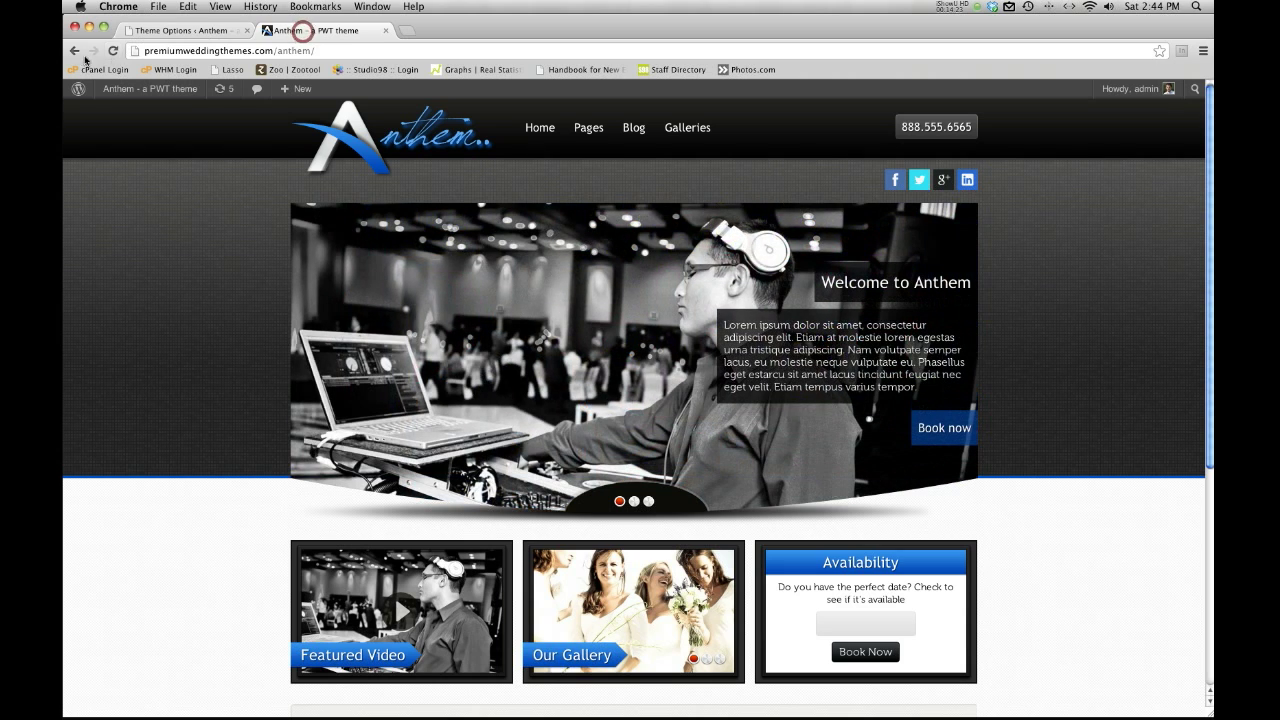
{"action": "left_click", "coordinate": [113, 50]}
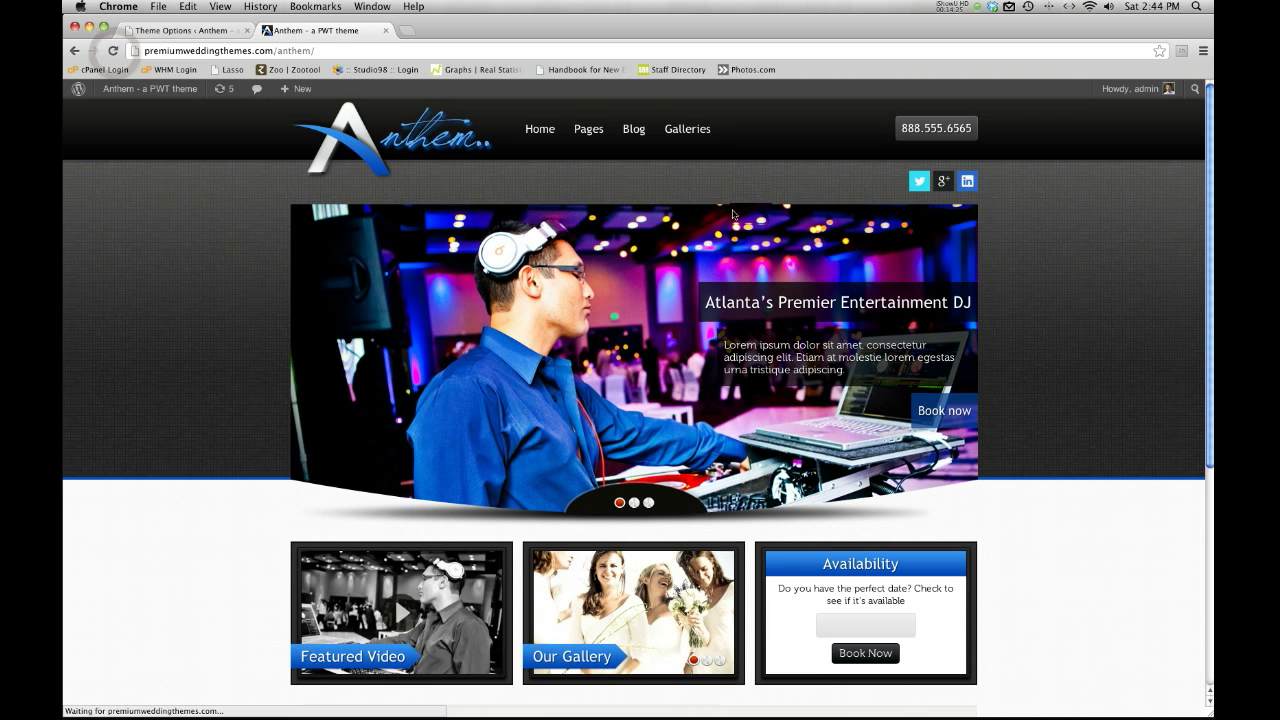
Set the Facebook URL back to # in the Social & Marketing settings and save the options.
{"action": "left_click", "coordinate": [190, 31]}
{"action": "left_click", "coordinate": [395, 264]}
{"action": "type", "text": "#"}
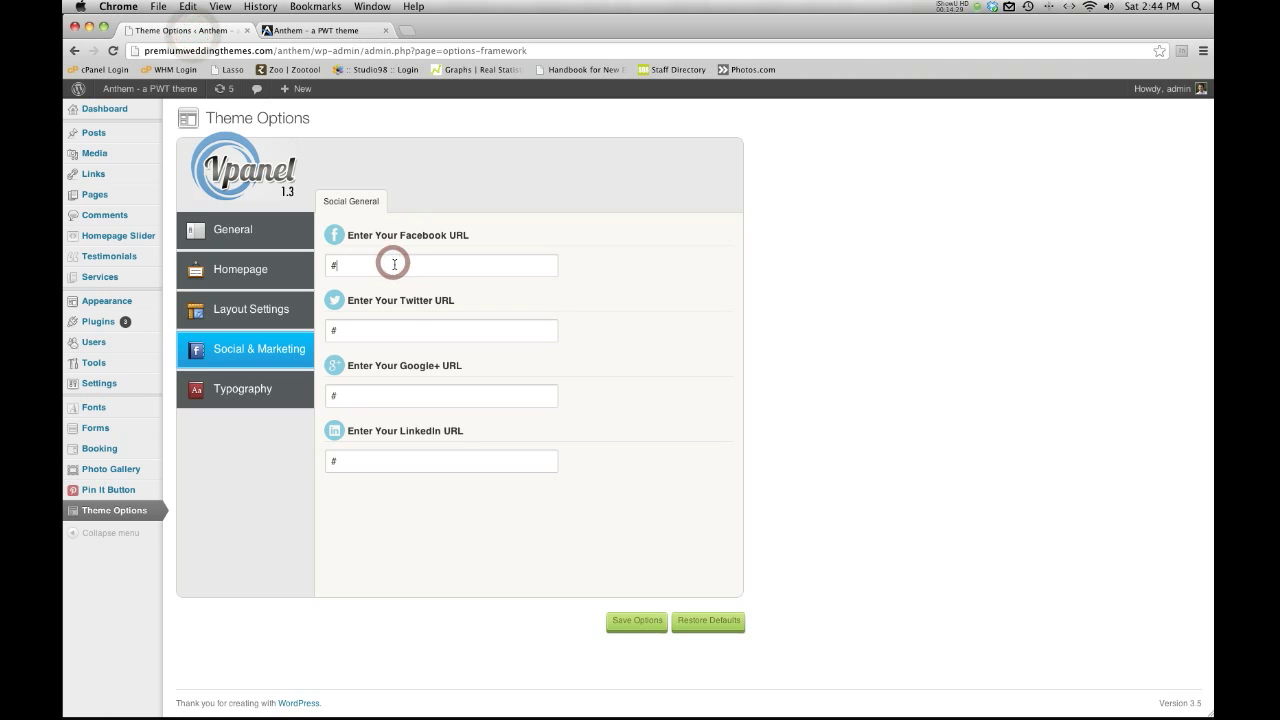
{"action": "left_click", "coordinate": [631, 630]}
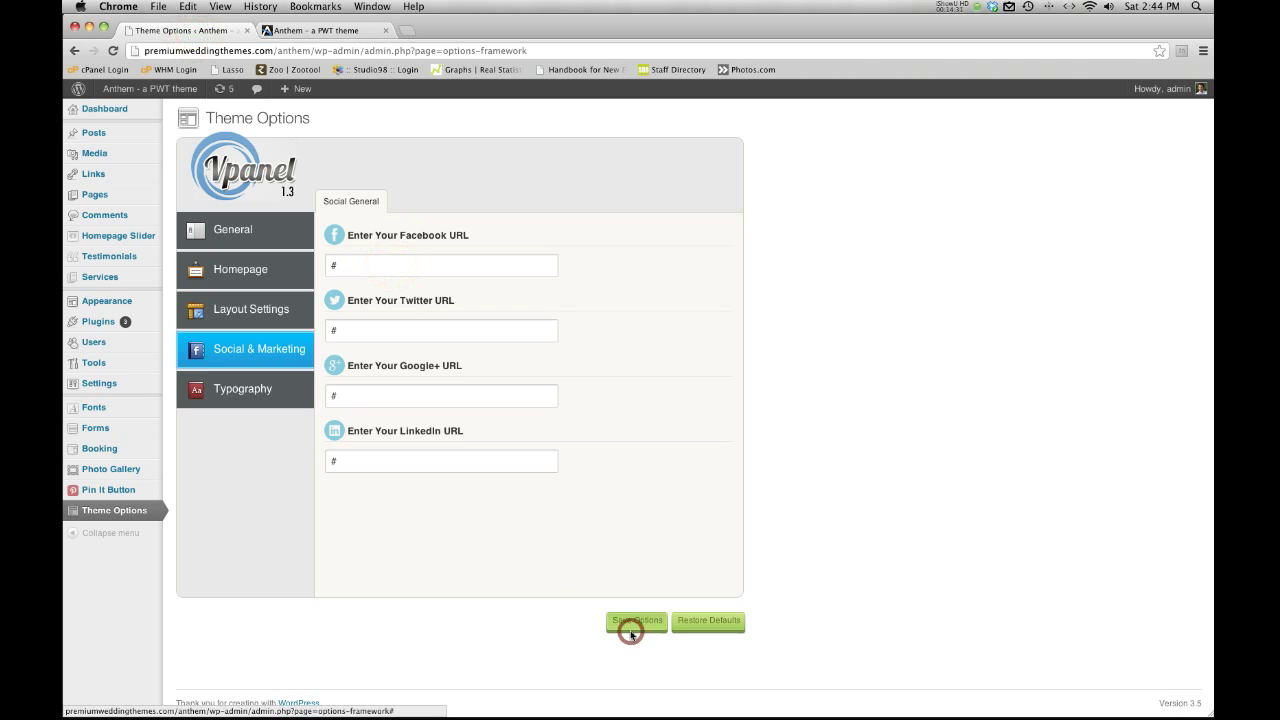
Open the Typography settings and look through the Headings, Content, Banner, Lists and Hyperlinks options.
{"action": "left_click", "coordinate": [731, 246]}
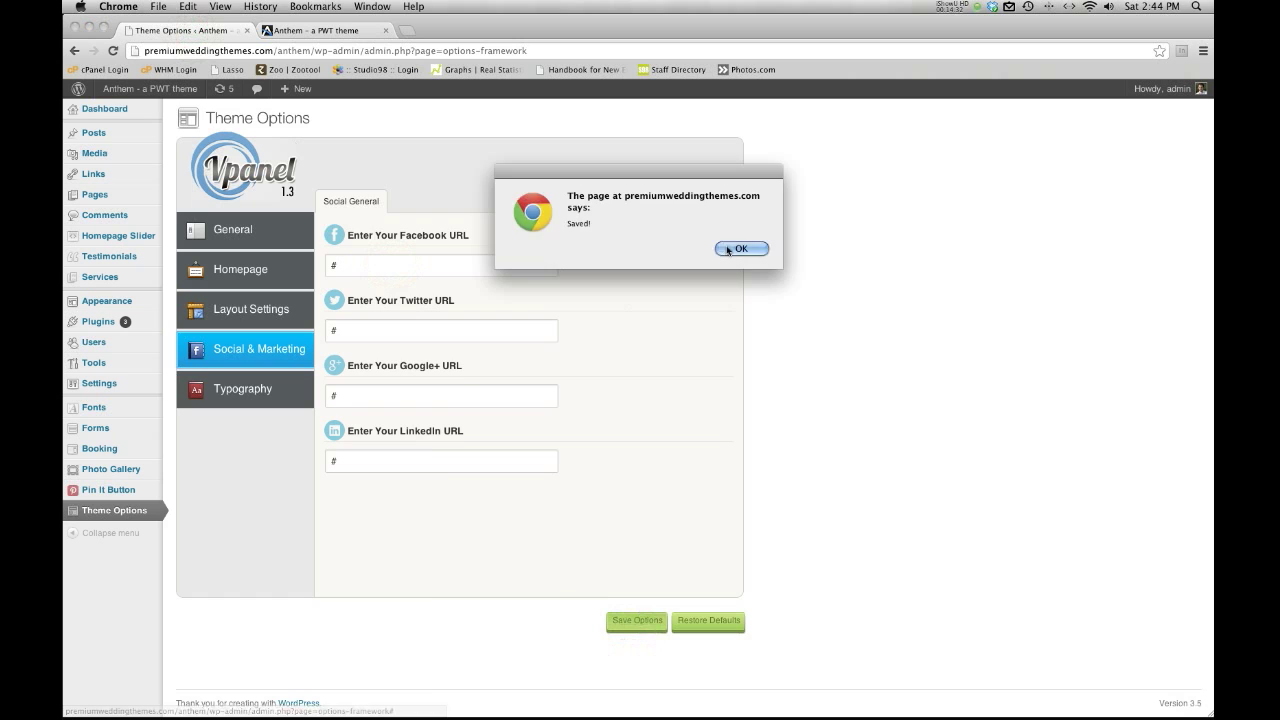
{"action": "left_click", "coordinate": [258, 395]}
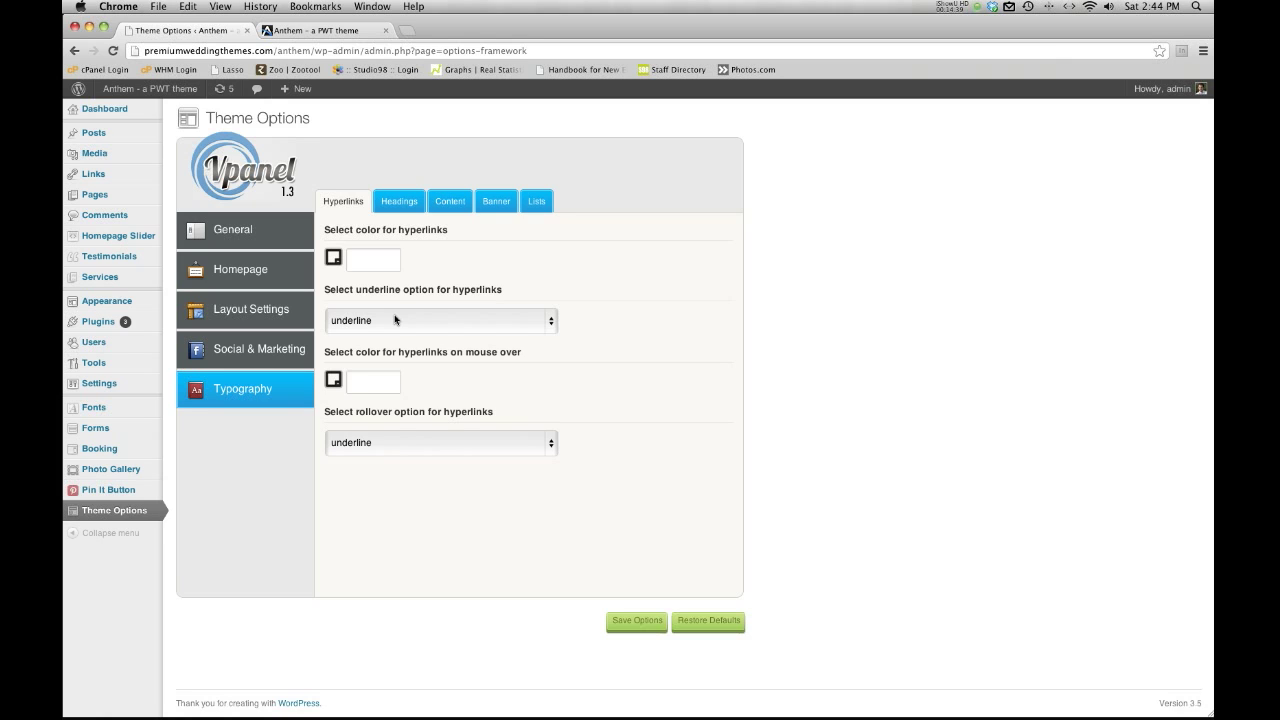
{"action": "left_click", "coordinate": [385, 203]}
{"action": "left_click", "coordinate": [450, 203]}
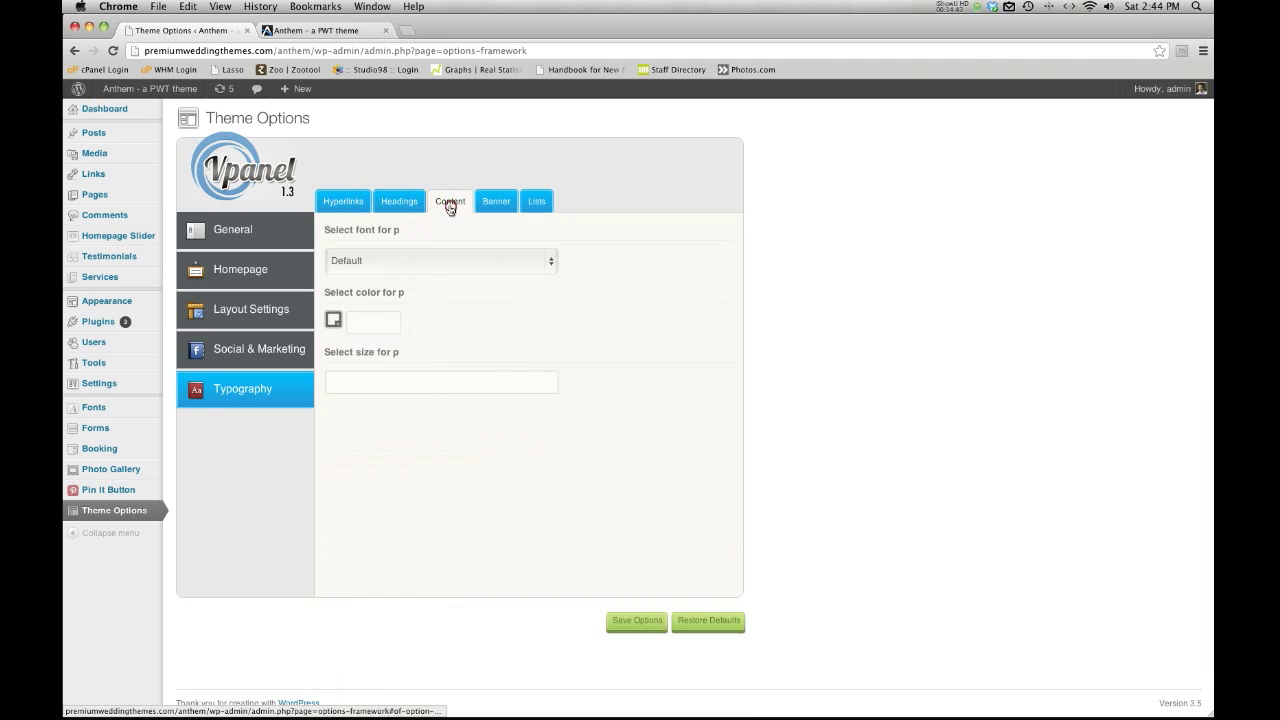
{"action": "left_click", "coordinate": [493, 203]}
{"action": "left_click", "coordinate": [536, 202]}
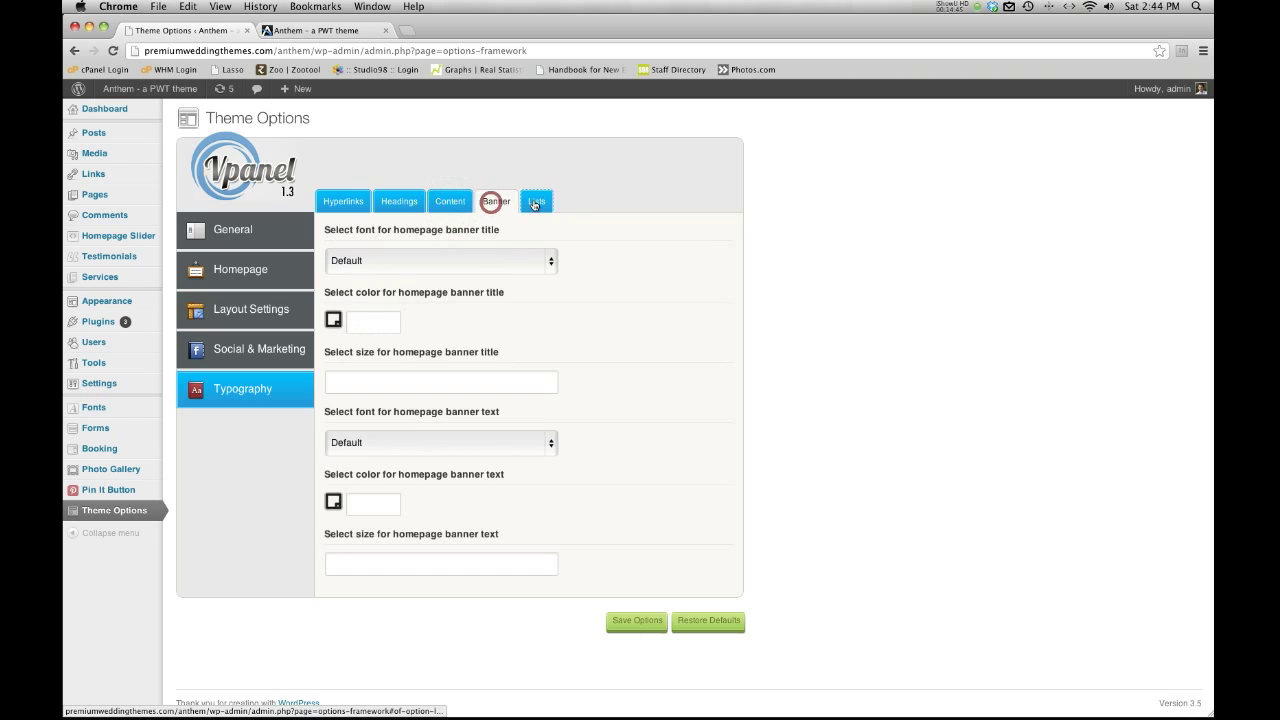
{"action": "left_click", "coordinate": [322, 201]}
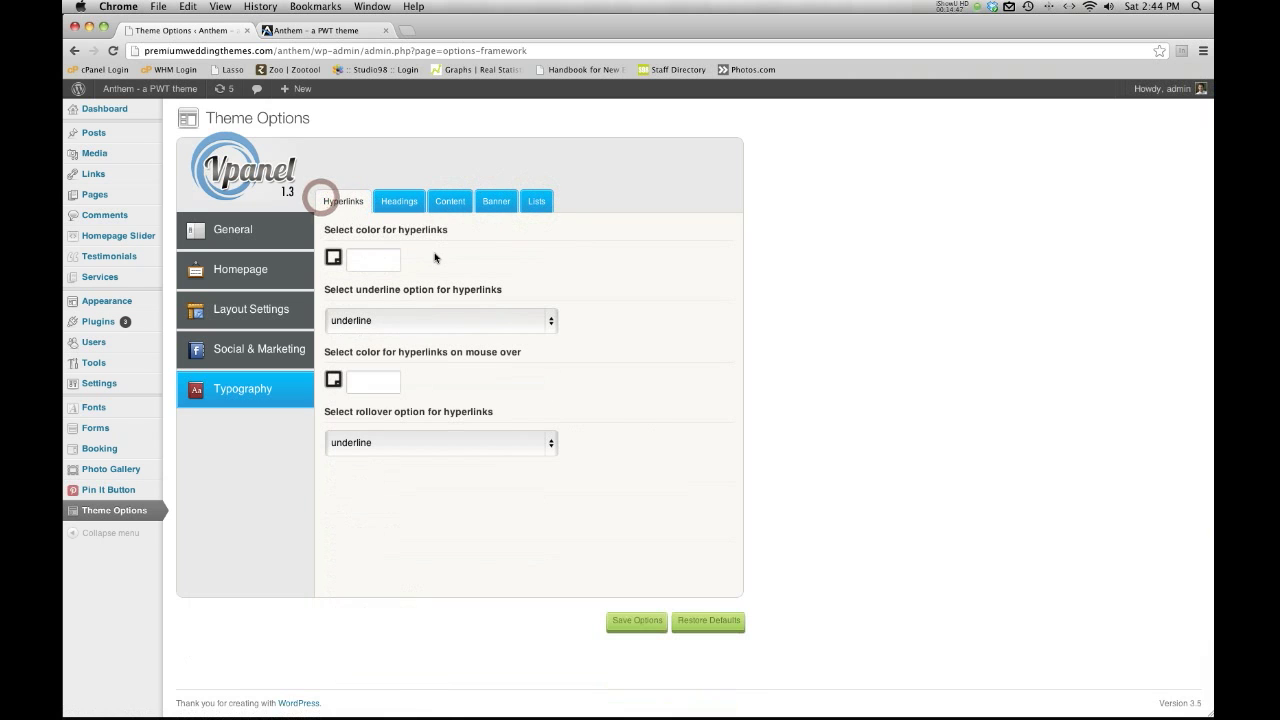
Go to the live site's Full width page and open it for editing.
{"action": "left_click", "coordinate": [303, 40]}
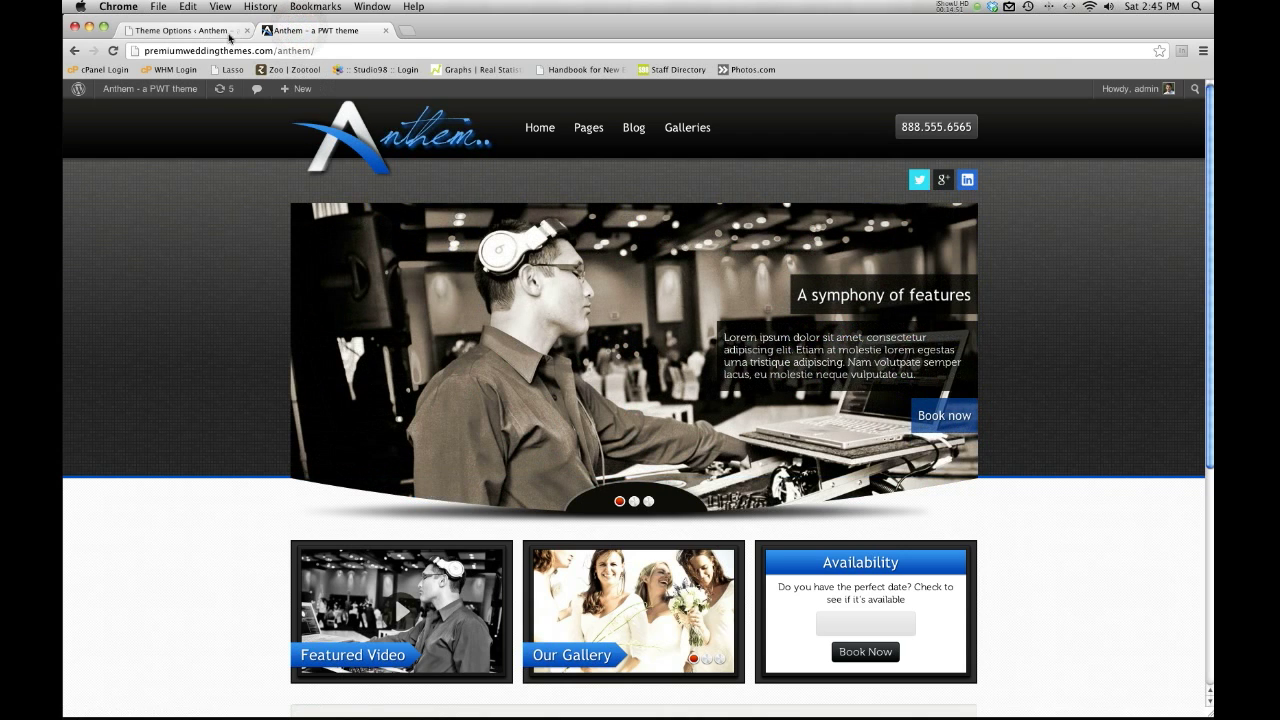
{"action": "mouse_move", "coordinate": [588, 130]}
{"action": "left_click", "coordinate": [603, 178]}
{"action": "scroll", "coordinate": [586, 177], "scroll_direction": "down", "scroll_amount": 2}
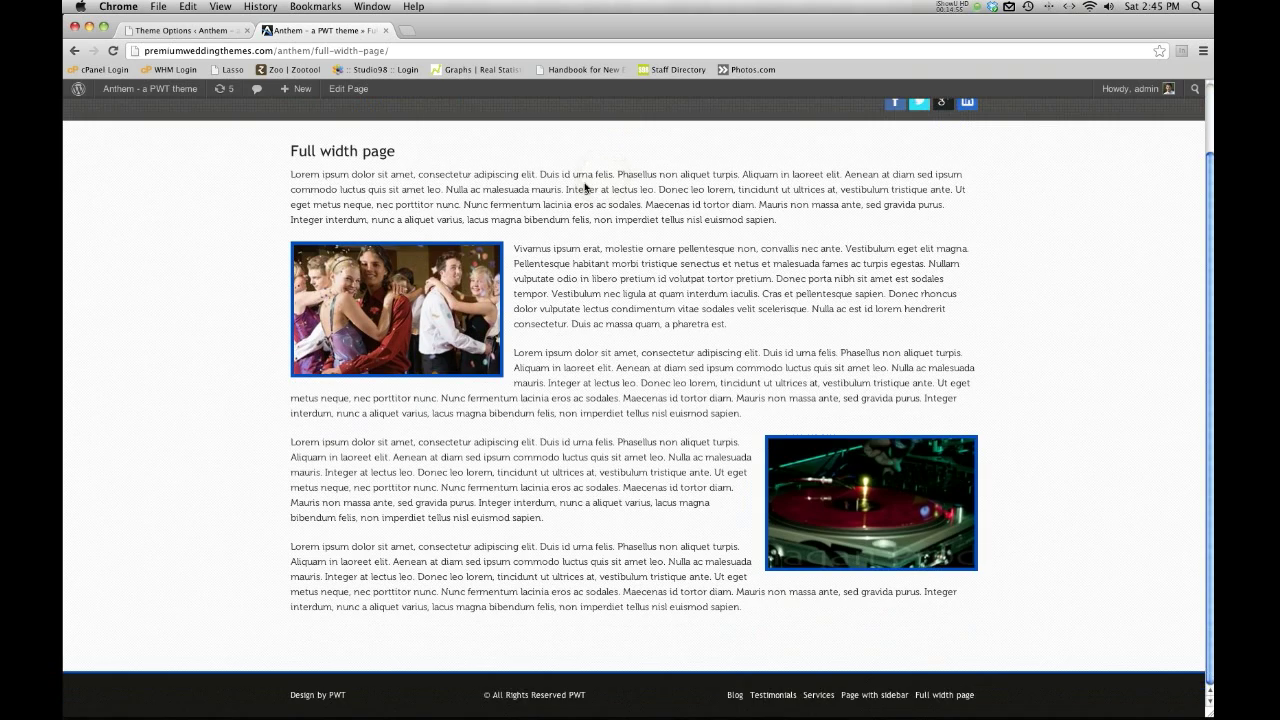
{"action": "left_click", "coordinate": [348, 88]}
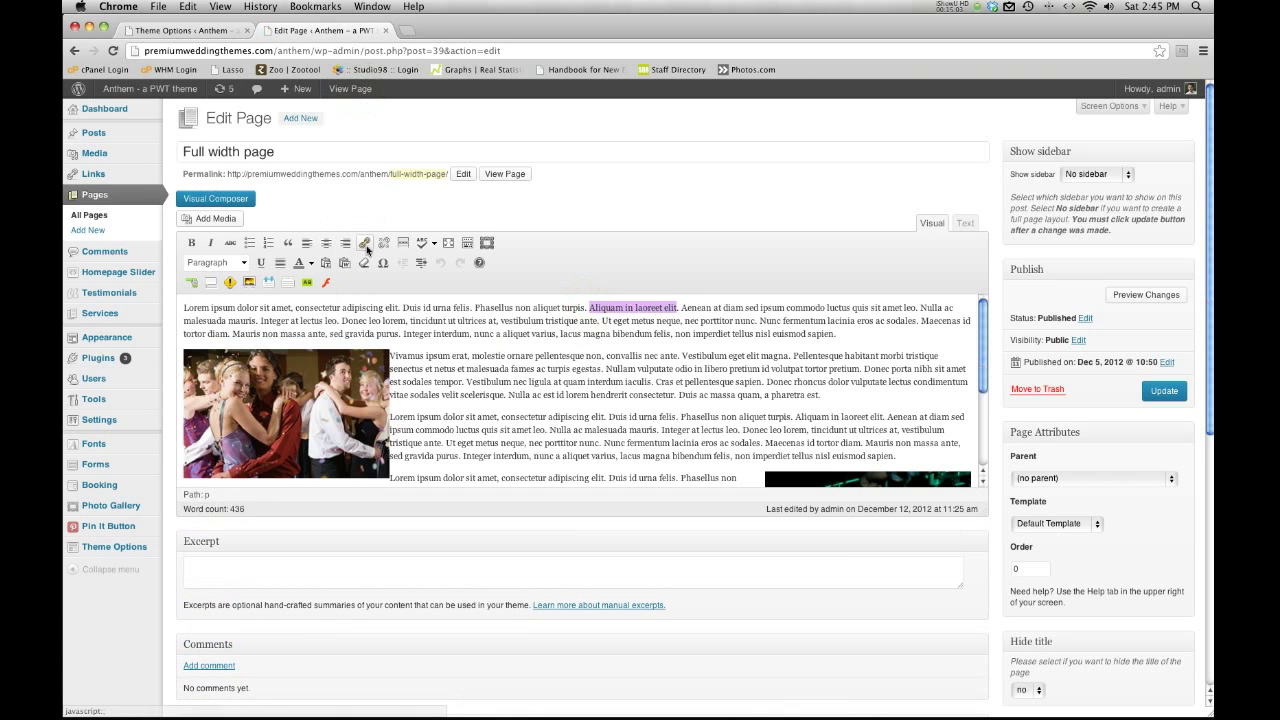
Turn the phrase "Aliquam in laoreet elit" in the first paragraph into a link, update the page, and view it live.
{"action": "left_click", "coordinate": [365, 243]}
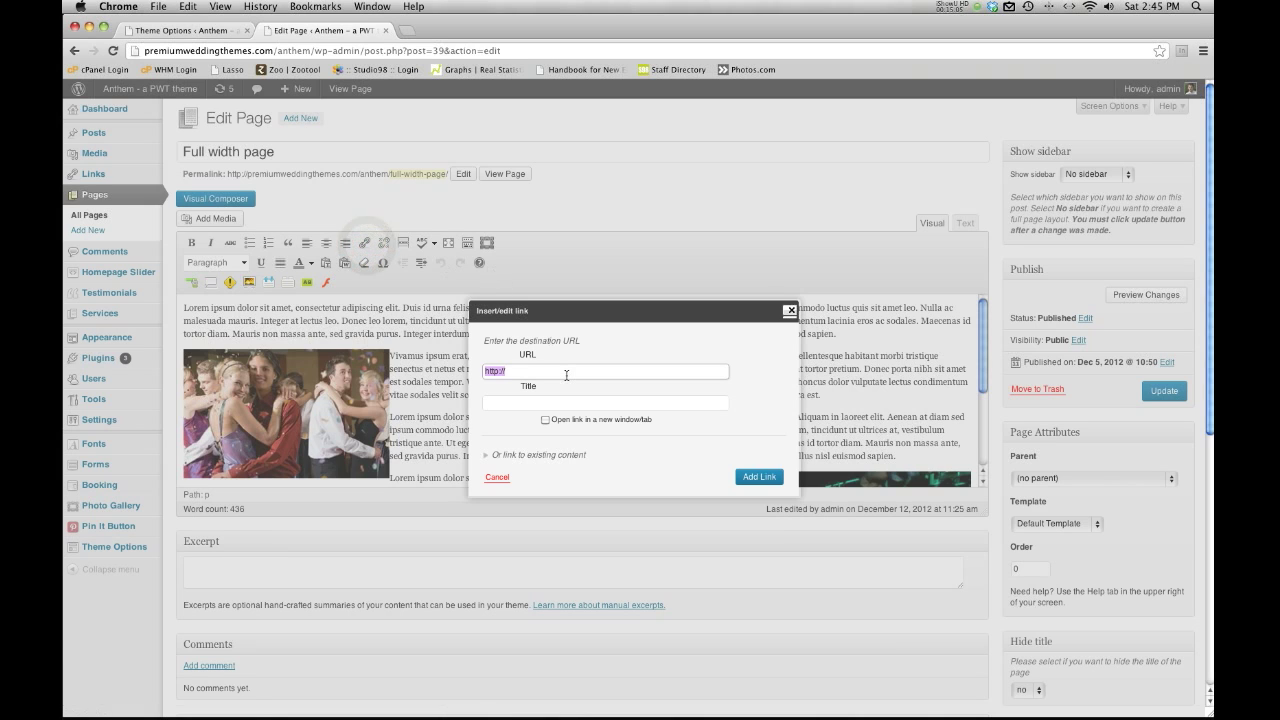
{"action": "key", "text": "Tab"}
{"action": "left_click", "coordinate": [749, 475]}
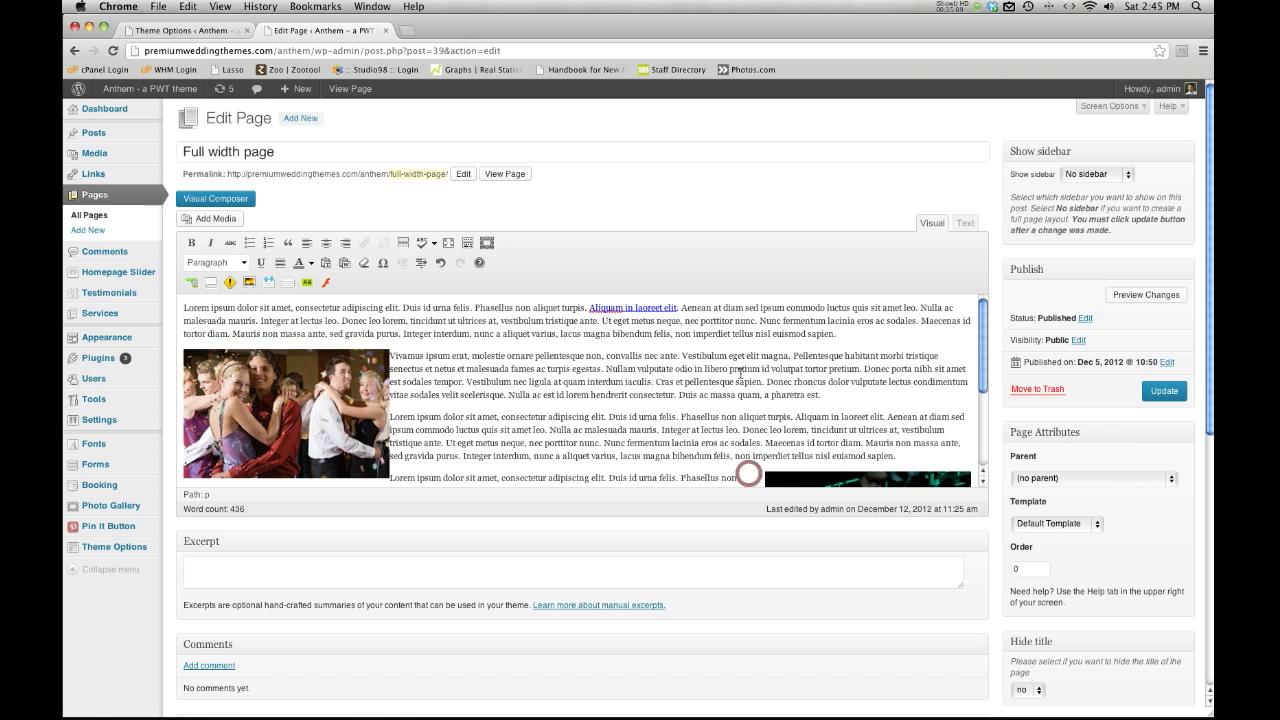
{"action": "left_click", "coordinate": [1166, 391]}
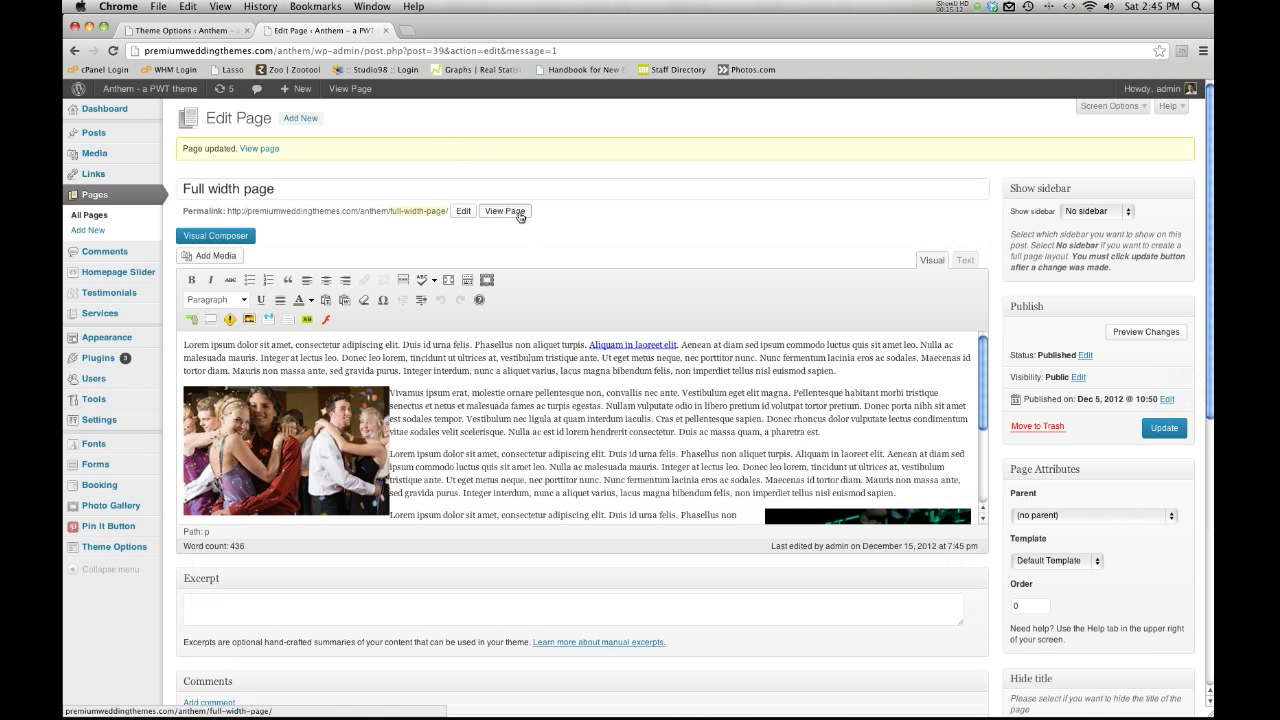
{"action": "left_click", "coordinate": [519, 215]}
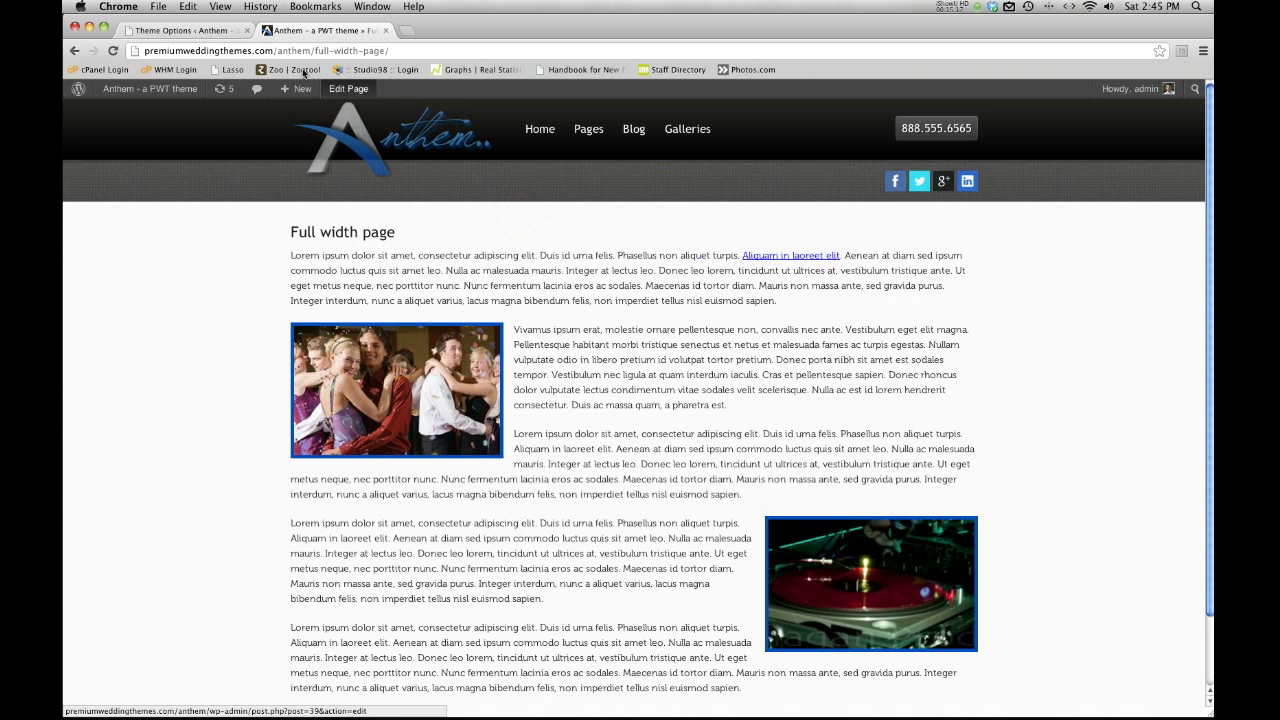
In the theme's Typography settings, set the hyperlink color to #cc2626 and the underline option to no underline.
{"action": "left_click", "coordinate": [195, 30]}
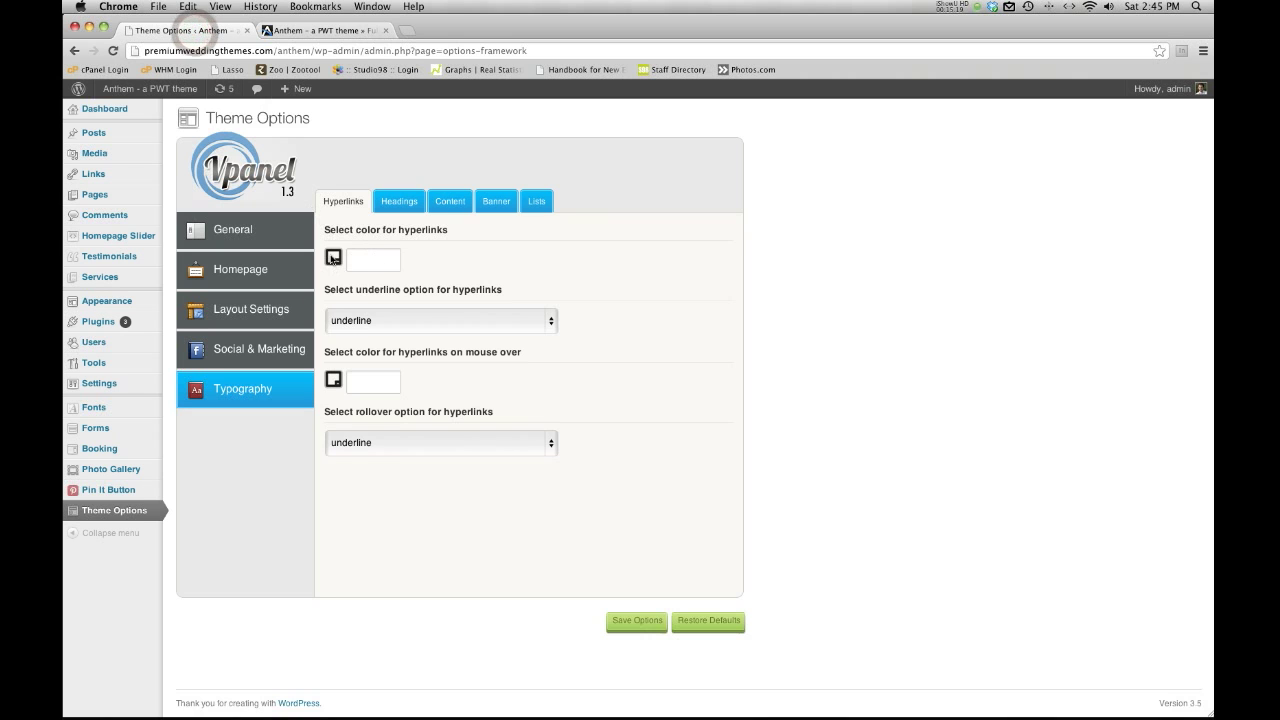
{"action": "left_click", "coordinate": [333, 257]}
{"action": "left_click", "coordinate": [666, 276]}
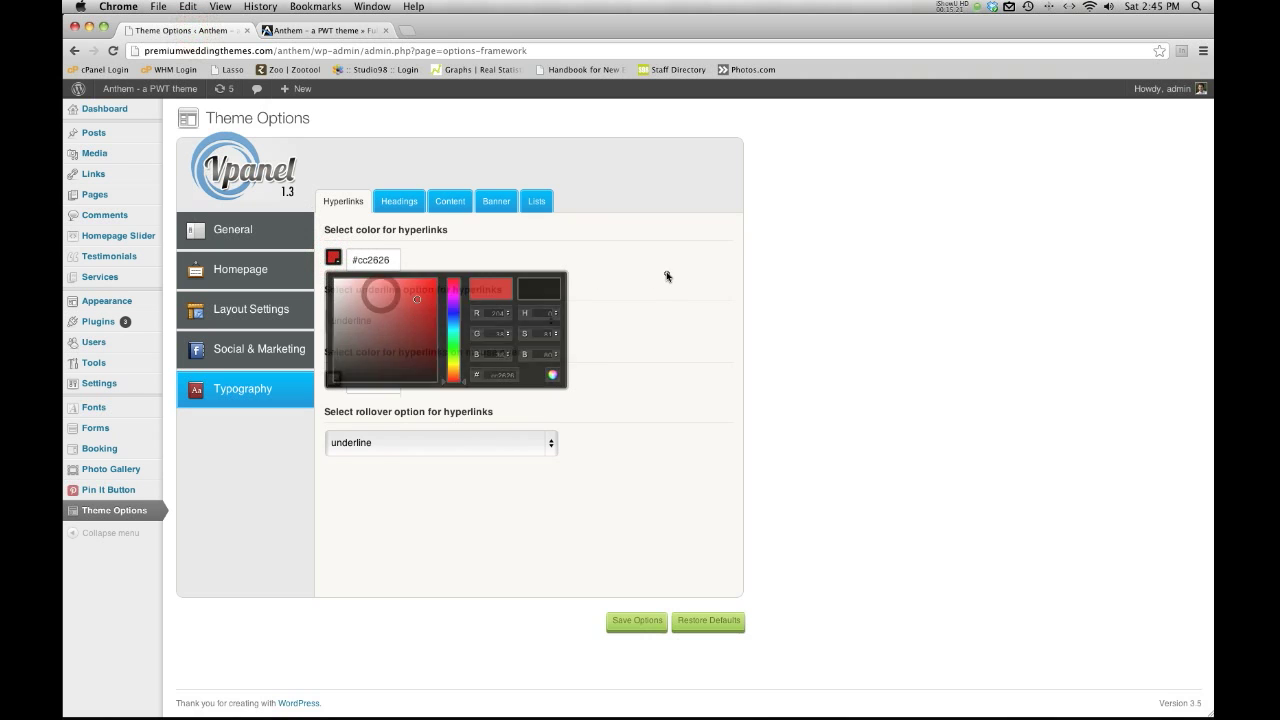
{"action": "left_click", "coordinate": [393, 322]}
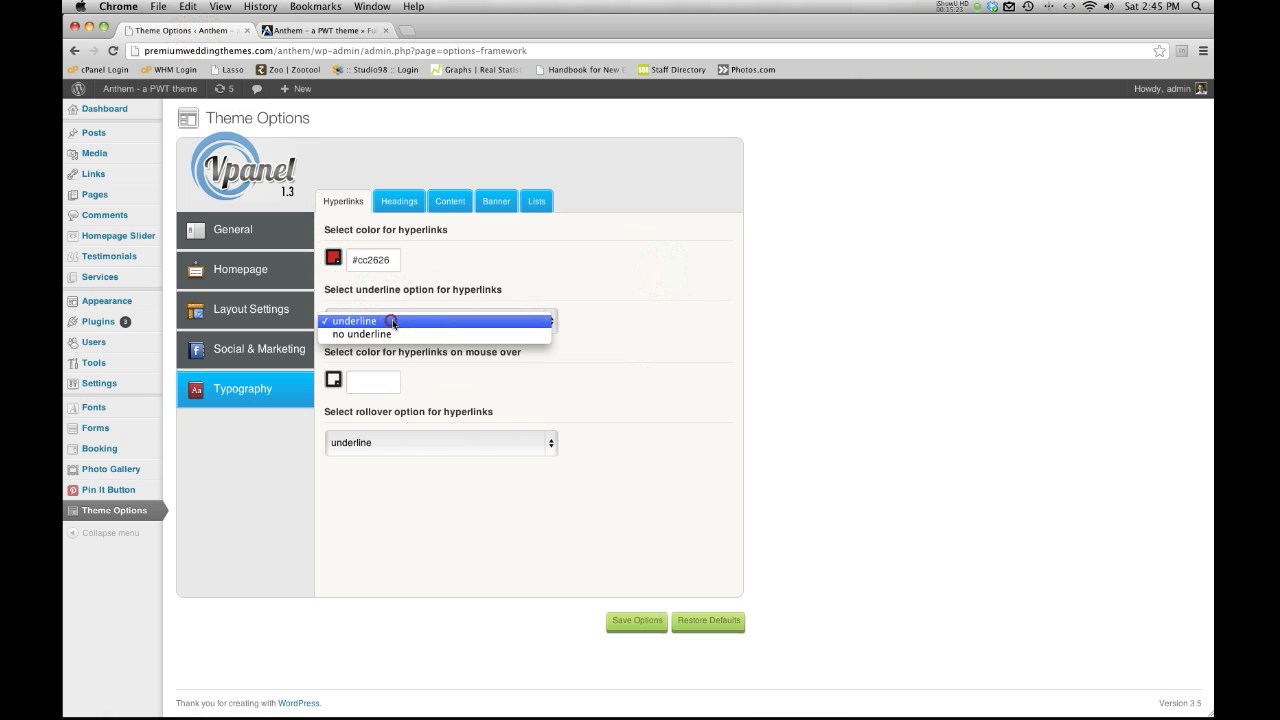
{"action": "left_click", "coordinate": [390, 333]}
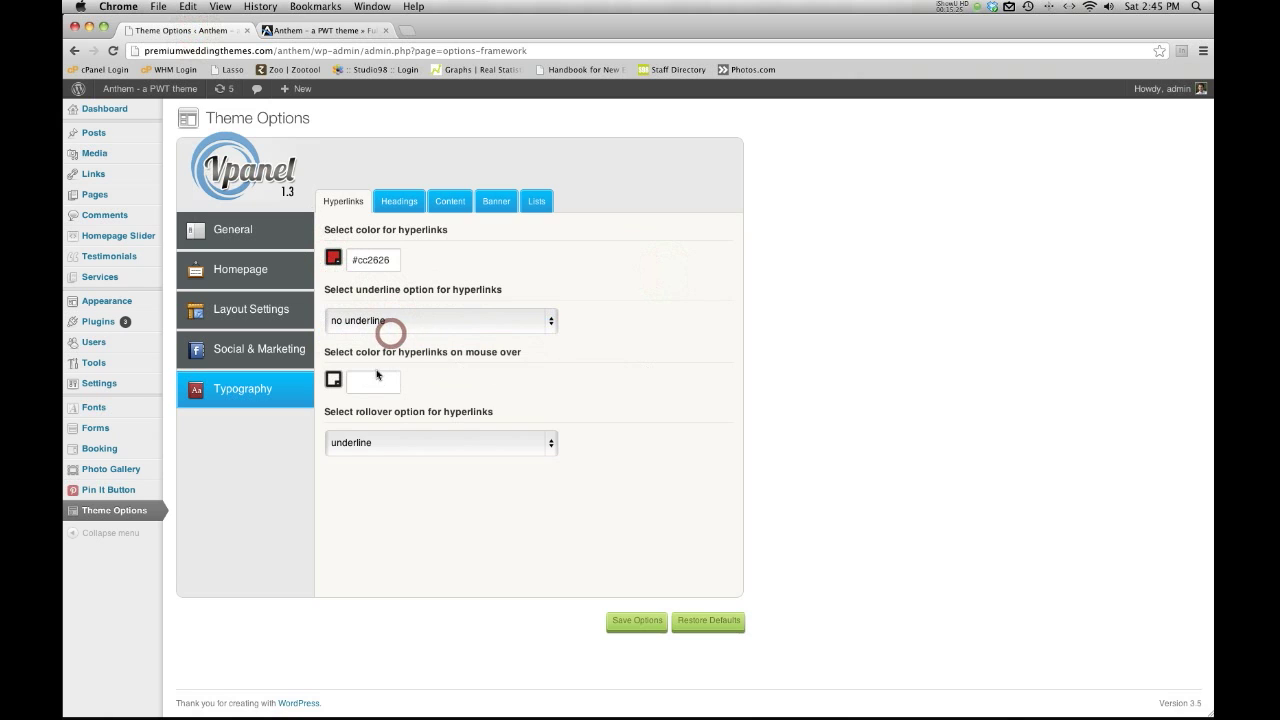
Set the color for hyperlinks on mouse over to blue #1d43b5.
{"action": "left_click", "coordinate": [333, 381]}
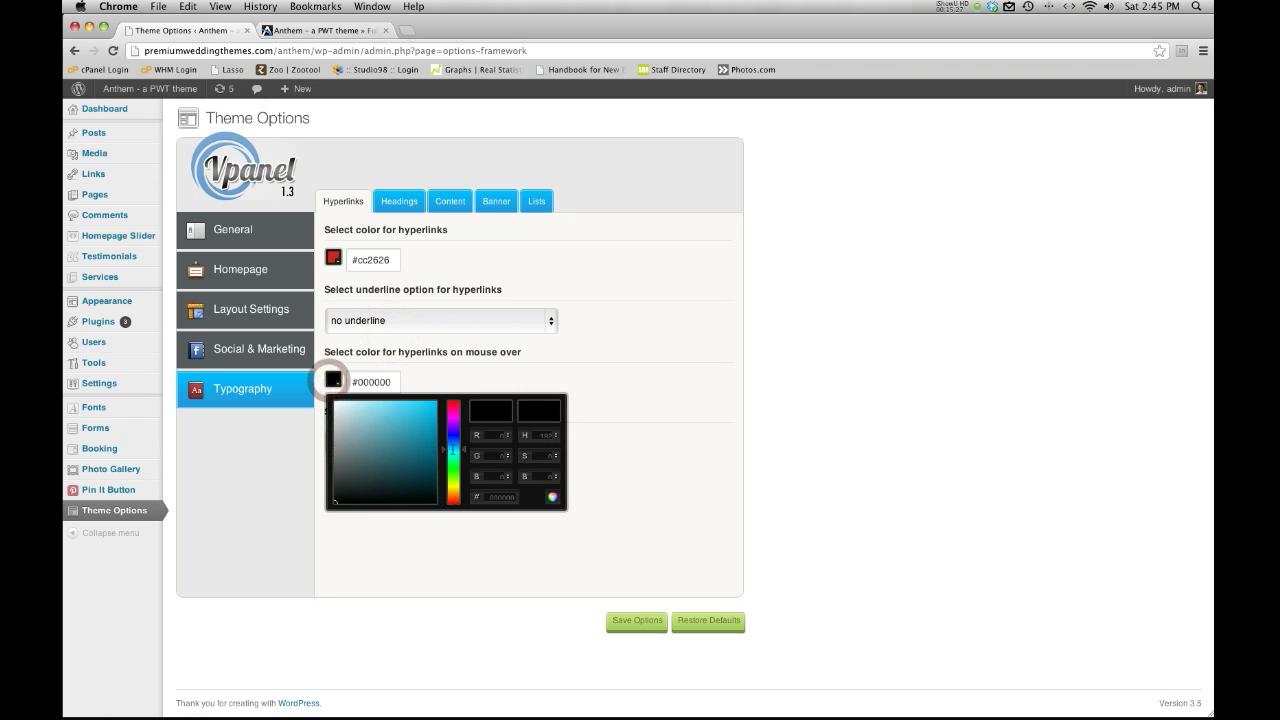
{"action": "left_click", "coordinate": [420, 431]}
{"action": "left_click", "coordinate": [435, 372]}
{"action": "left_click", "coordinate": [425, 446]}
{"action": "left_click", "coordinate": [425, 444]}
{"action": "left_click", "coordinate": [640, 376]}
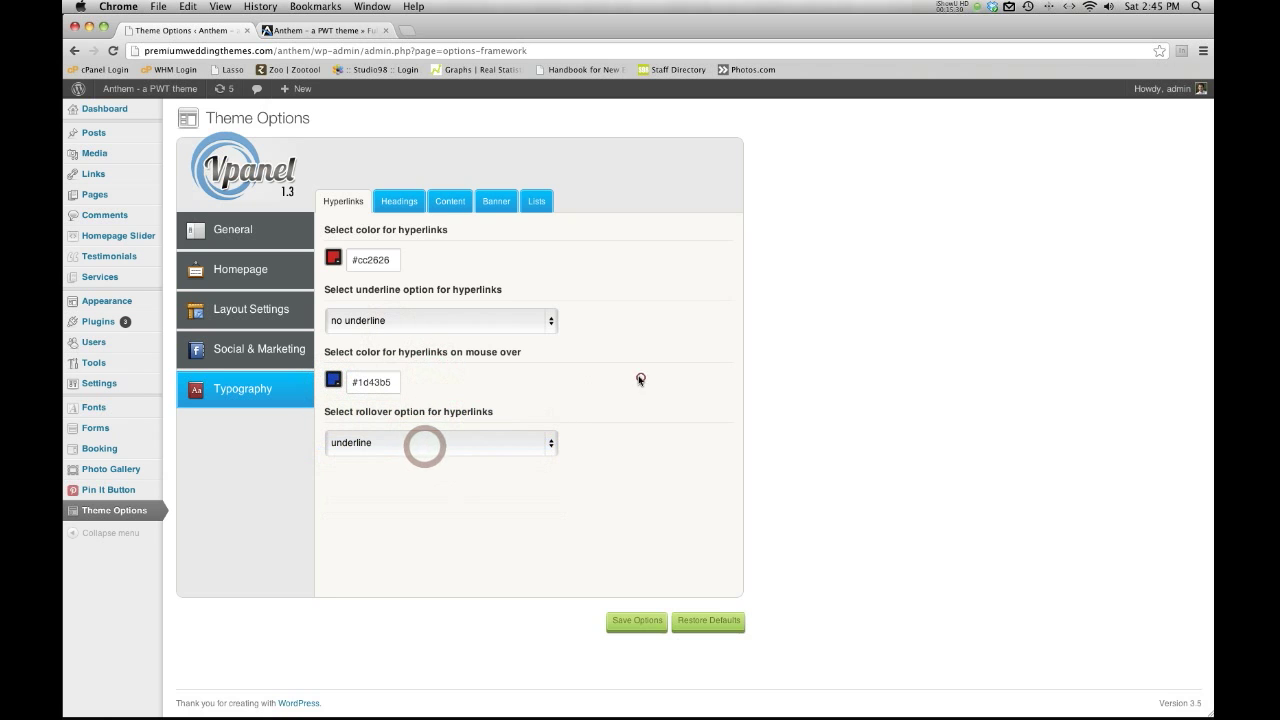
Save the theme options and check the link's styling on the reloaded Full width page.
{"action": "left_click", "coordinate": [645, 617]}
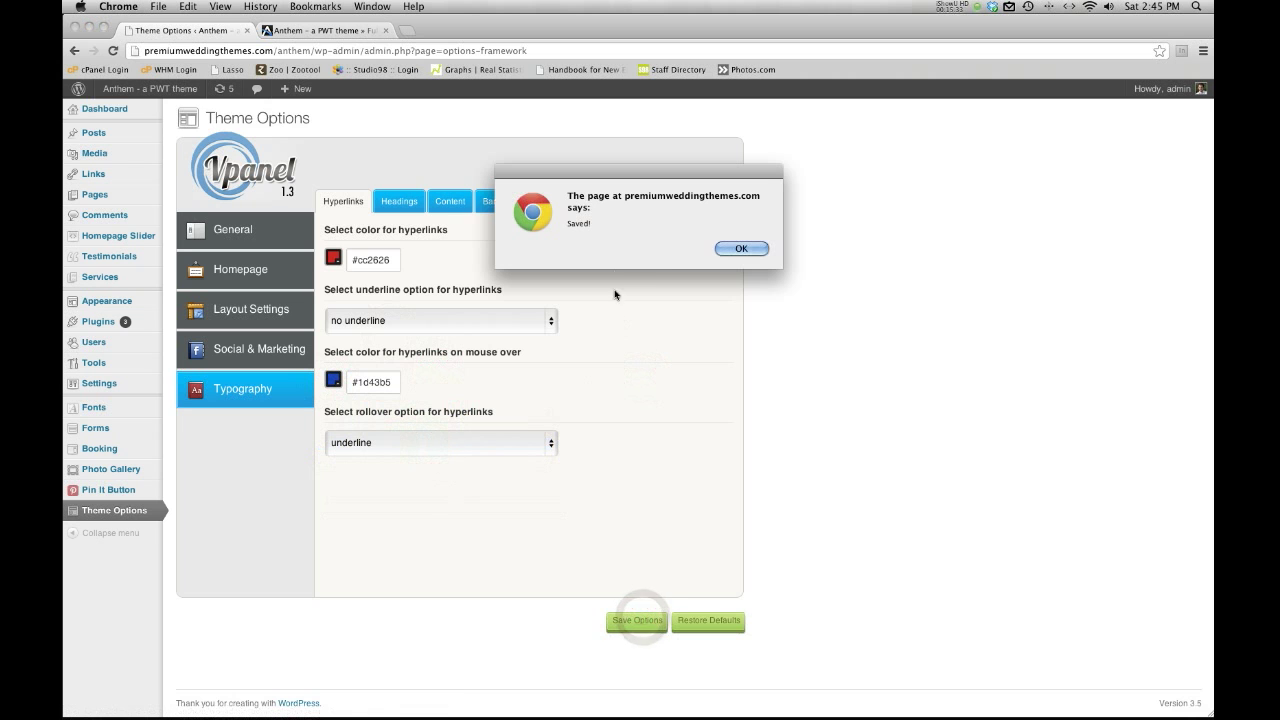
{"action": "left_click", "coordinate": [720, 249]}
{"action": "left_click", "coordinate": [335, 30]}
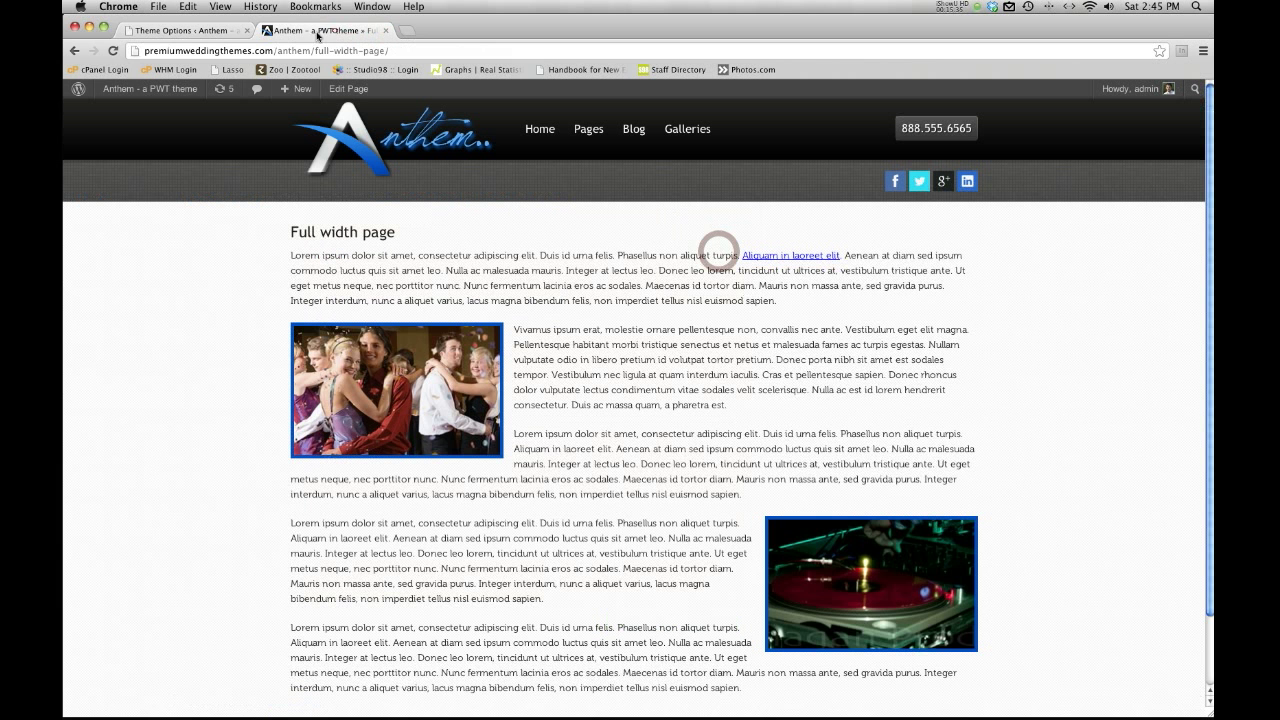
{"action": "left_click", "coordinate": [113, 50]}
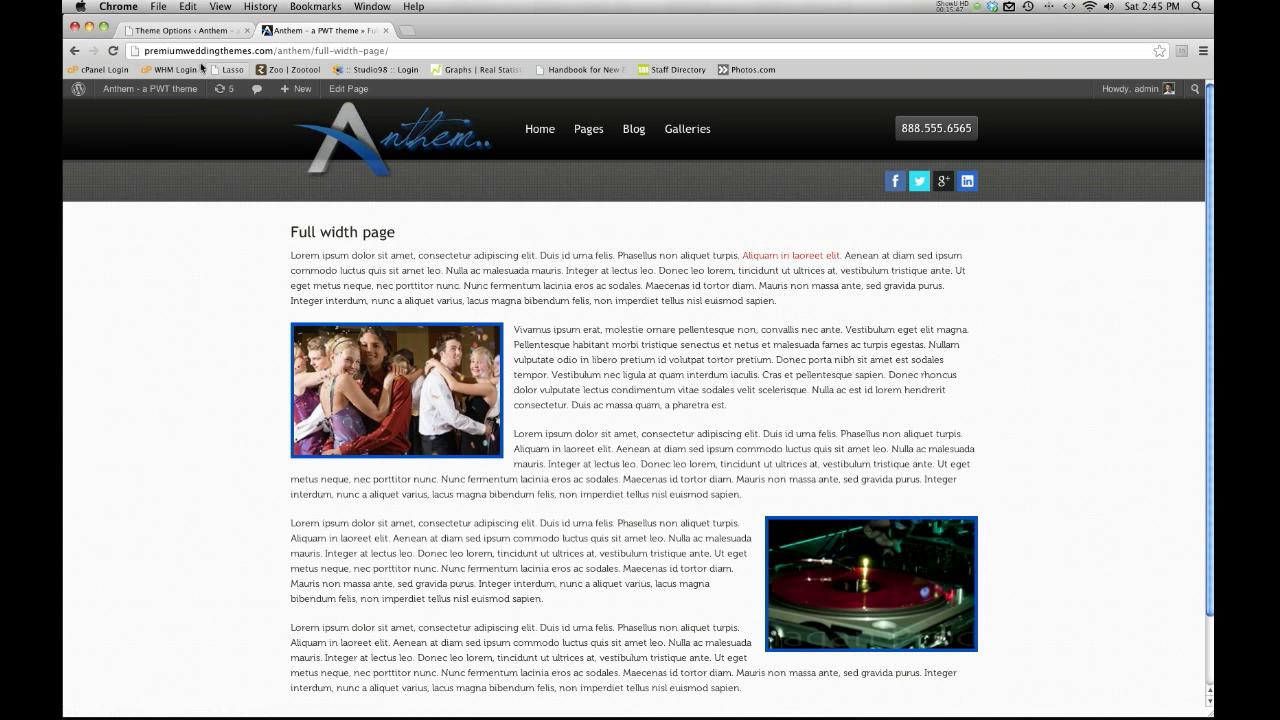
Change the hyperlink color to light blue #339ee6 in the Typography settings and save the options.
{"action": "left_click", "coordinate": [185, 31]}
{"action": "left_click", "coordinate": [335, 258]}
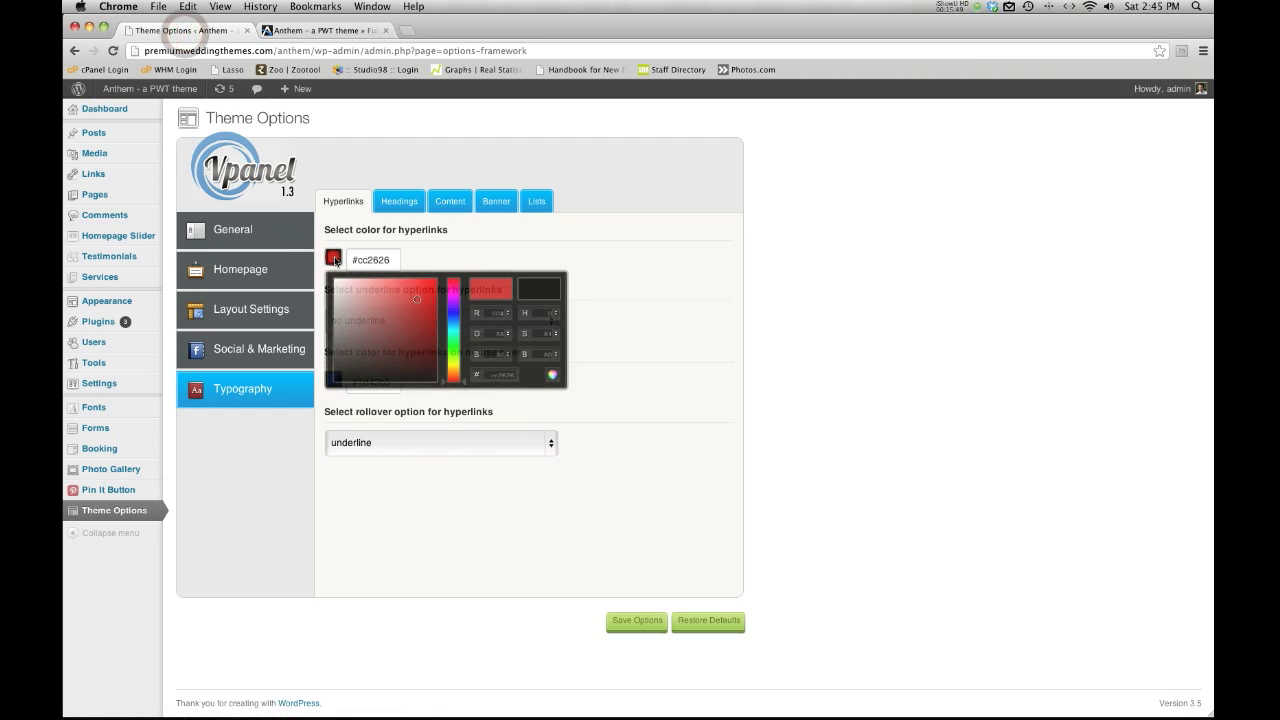
{"action": "mouse_move", "coordinate": [448, 336]}
{"action": "left_mouse_down"}
{"action": "mouse_move", "coordinate": [403, 288]}
{"action": "mouse_move", "coordinate": [448, 323]}
{"action": "mouse_move", "coordinate": [414, 288]}
{"action": "left_mouse_up"}
{"action": "left_click", "coordinate": [636, 304]}
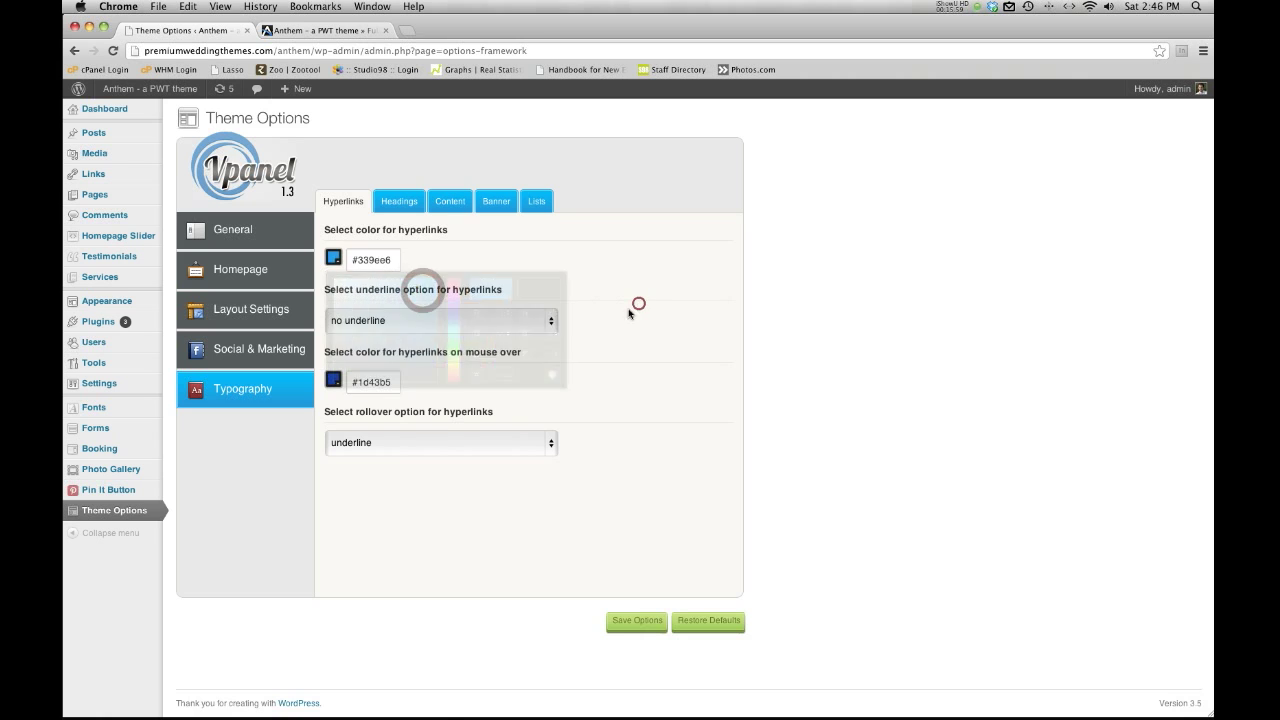
{"action": "left_click", "coordinate": [620, 624]}
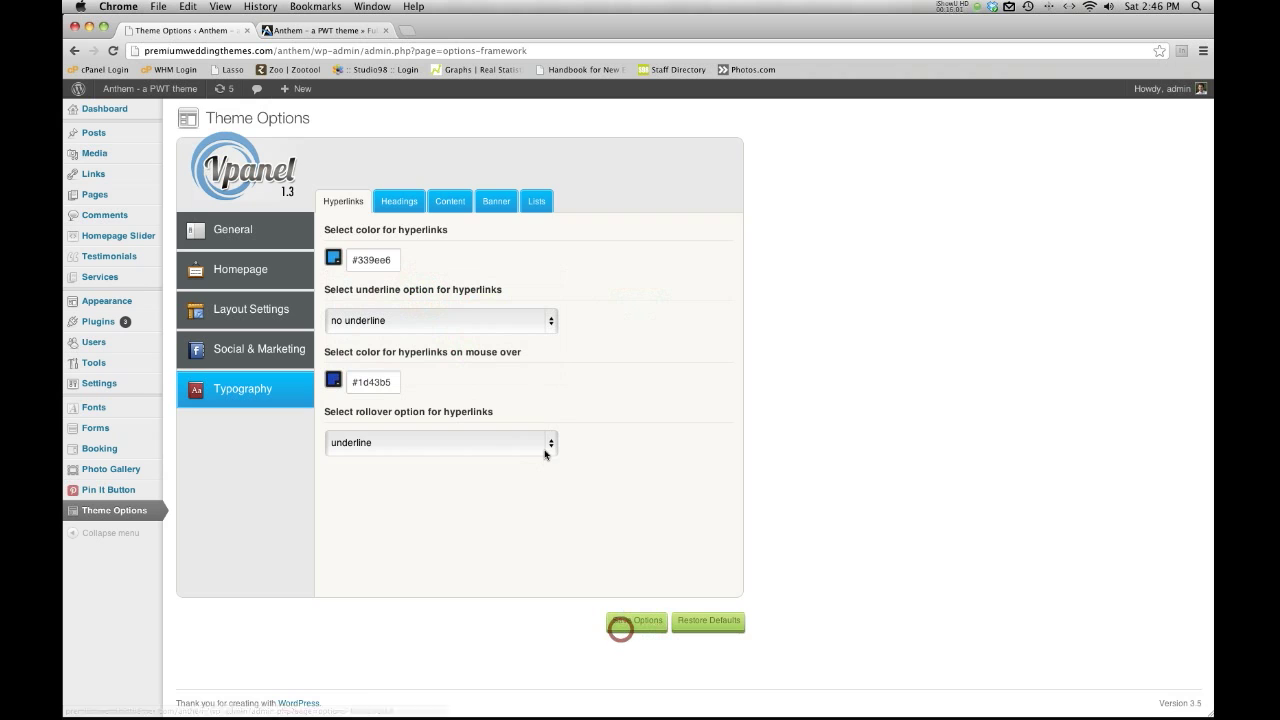
{"action": "left_click", "coordinate": [727, 248]}
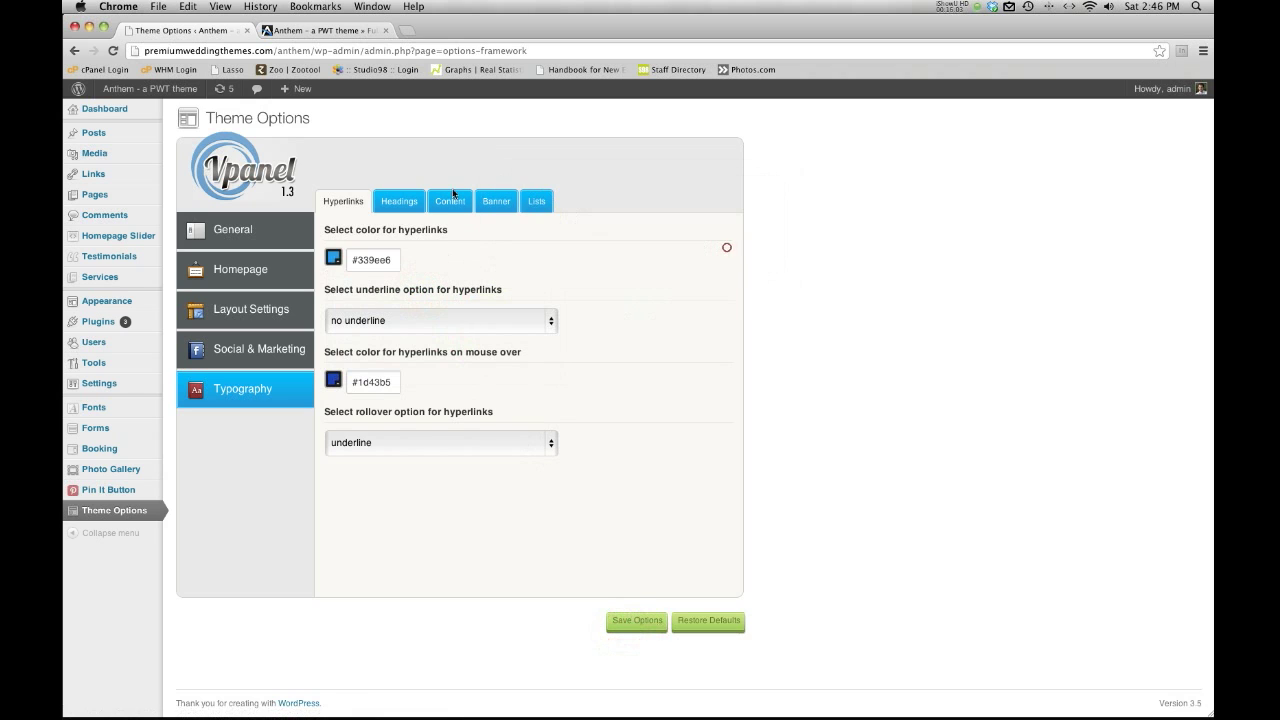
Examine the Typography options for headings, including the fonts offered for Heading 1 and the color and size fields of each level.
{"action": "left_click", "coordinate": [408, 204]}
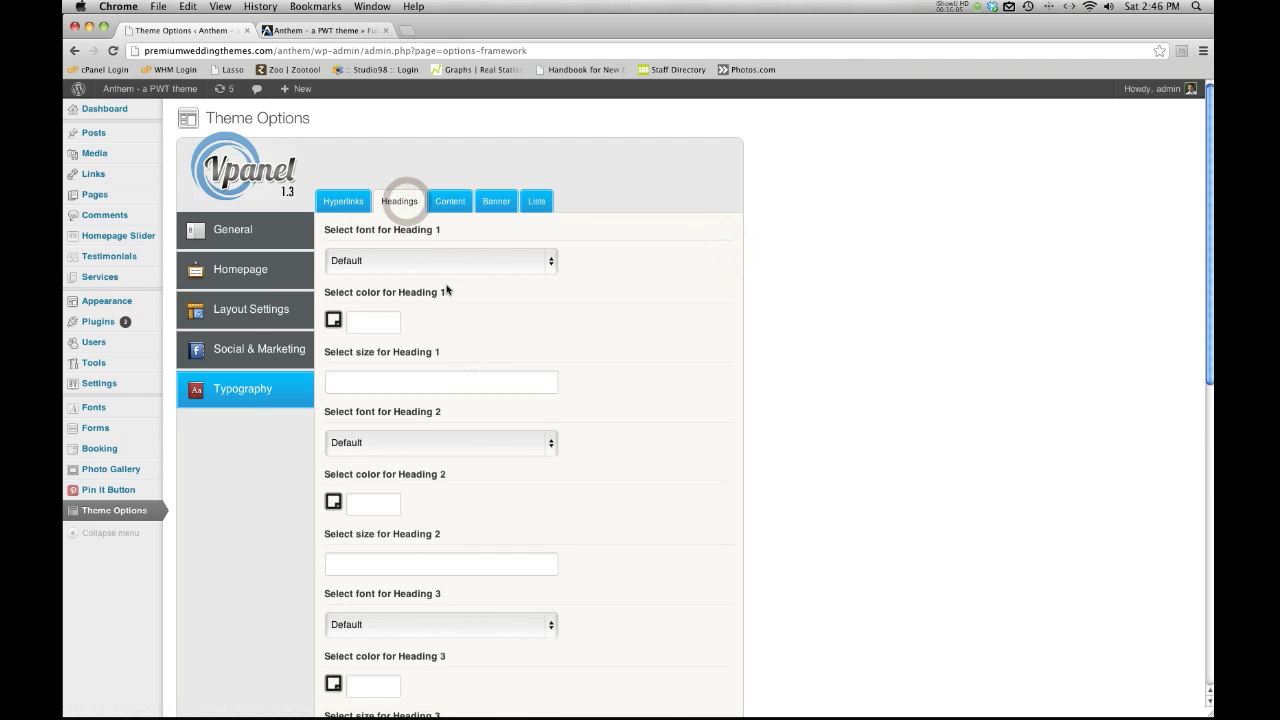
{"action": "scroll", "coordinate": [445, 288], "scroll_direction": "down", "scroll_amount": 3}
{"action": "scroll", "coordinate": [445, 288], "scroll_direction": "down", "scroll_amount": 2}
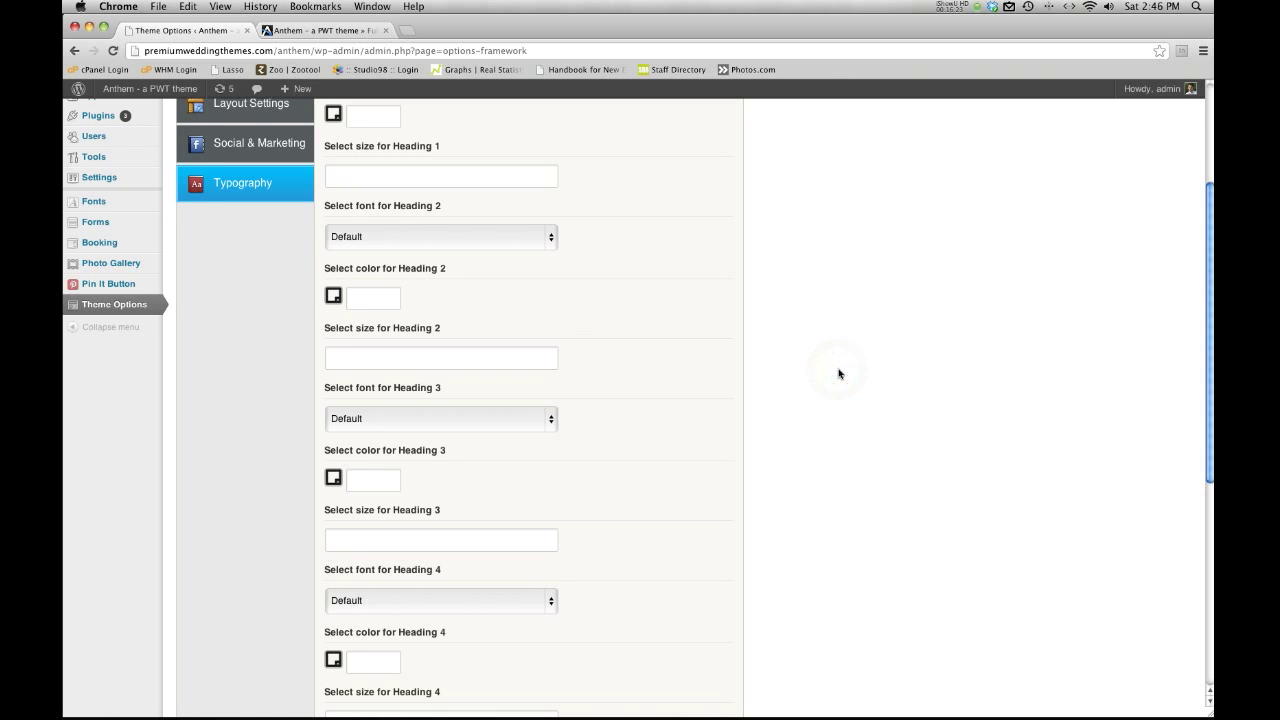
{"action": "scroll", "coordinate": [838, 372], "scroll_direction": "up", "scroll_amount": 3}
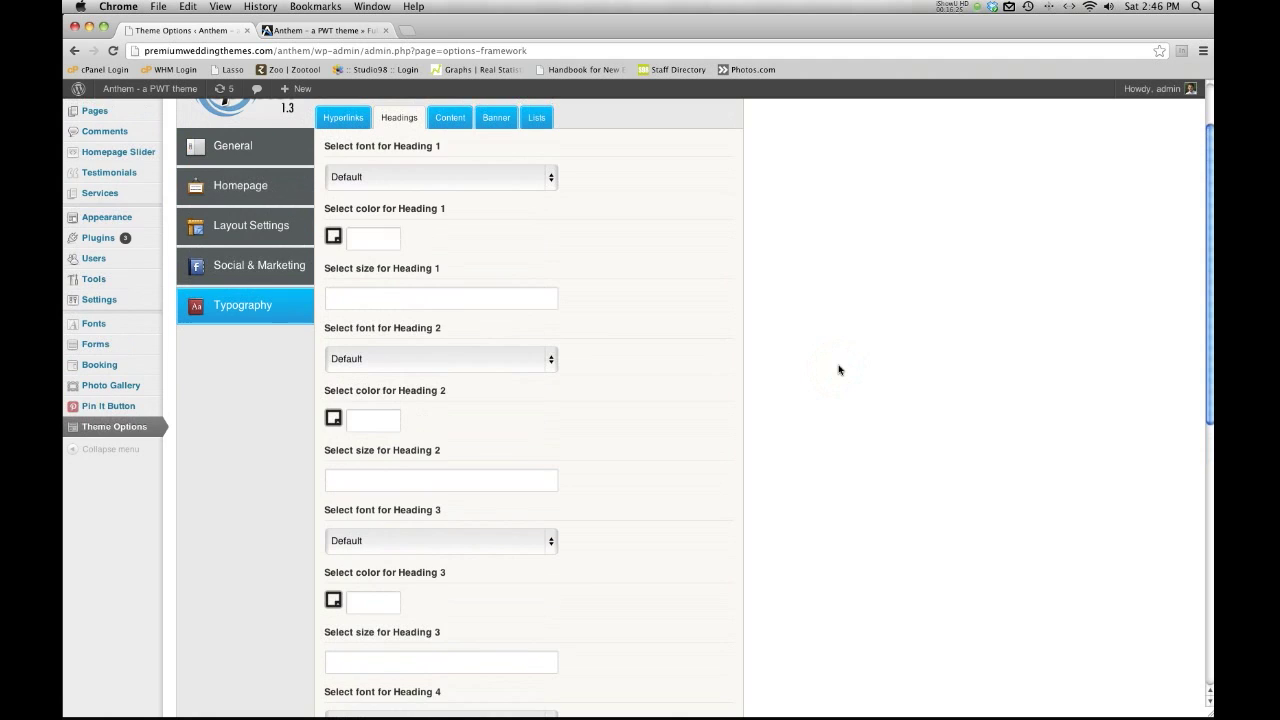
{"action": "scroll", "coordinate": [838, 370], "scroll_direction": "up", "scroll_amount": 2}
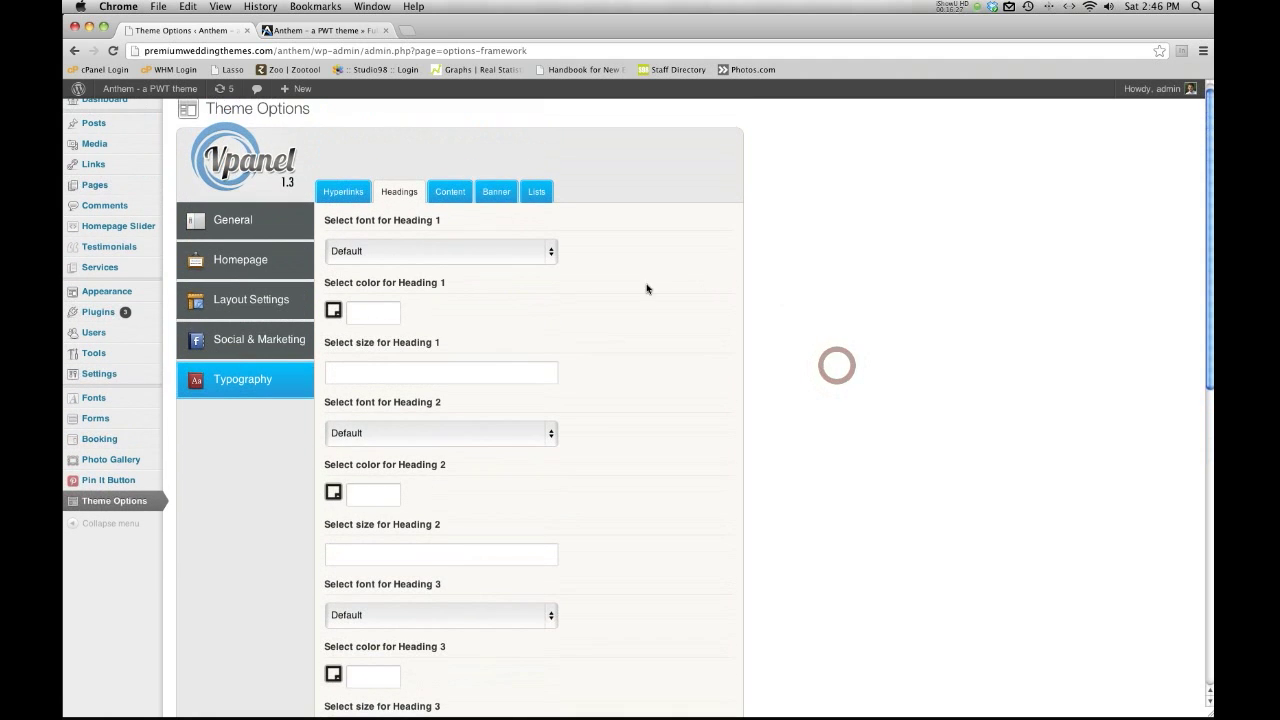
{"action": "left_click", "coordinate": [535, 253]}
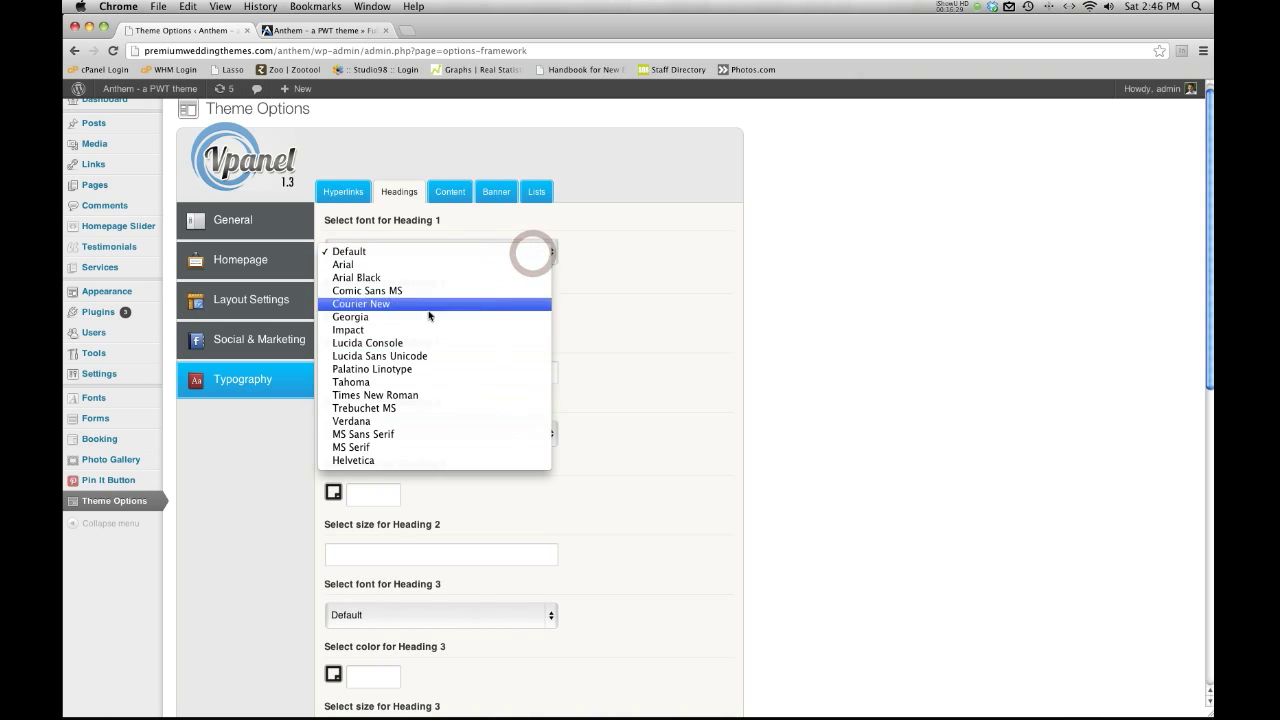
{"action": "left_click", "coordinate": [714, 316]}
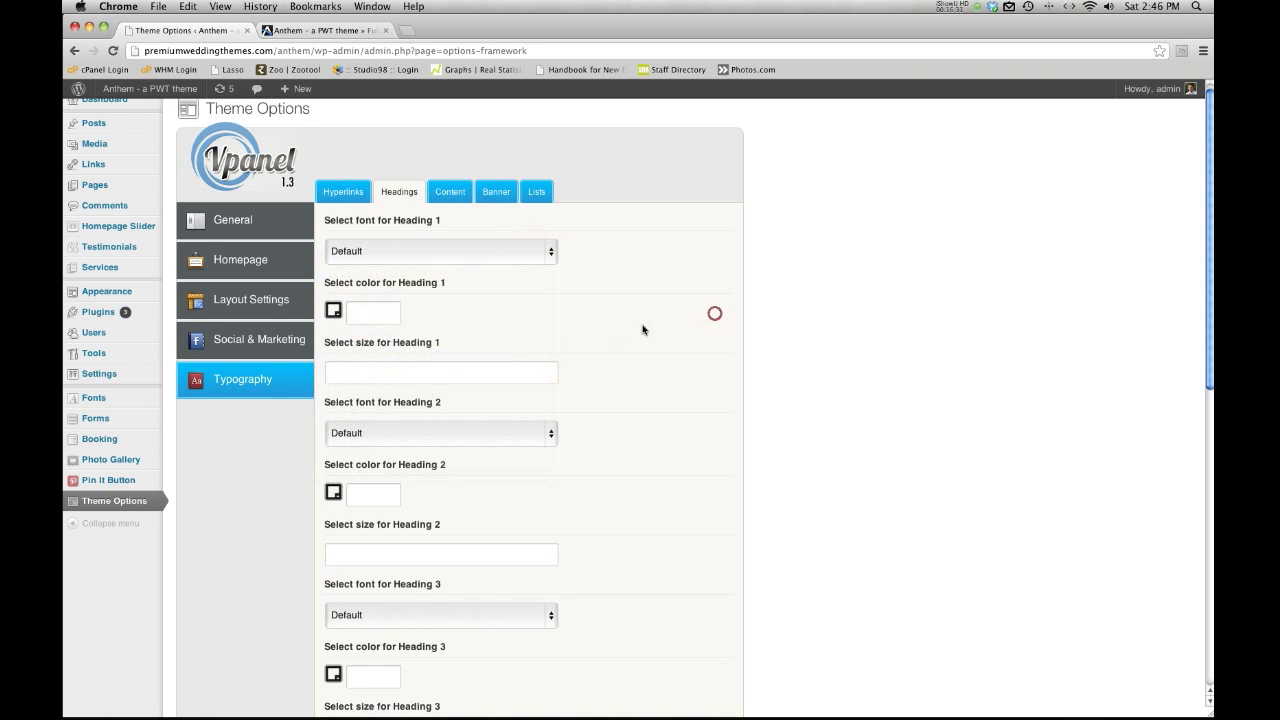
{"action": "scroll", "coordinate": [382, 283], "scroll_direction": "down", "scroll_amount": 1}
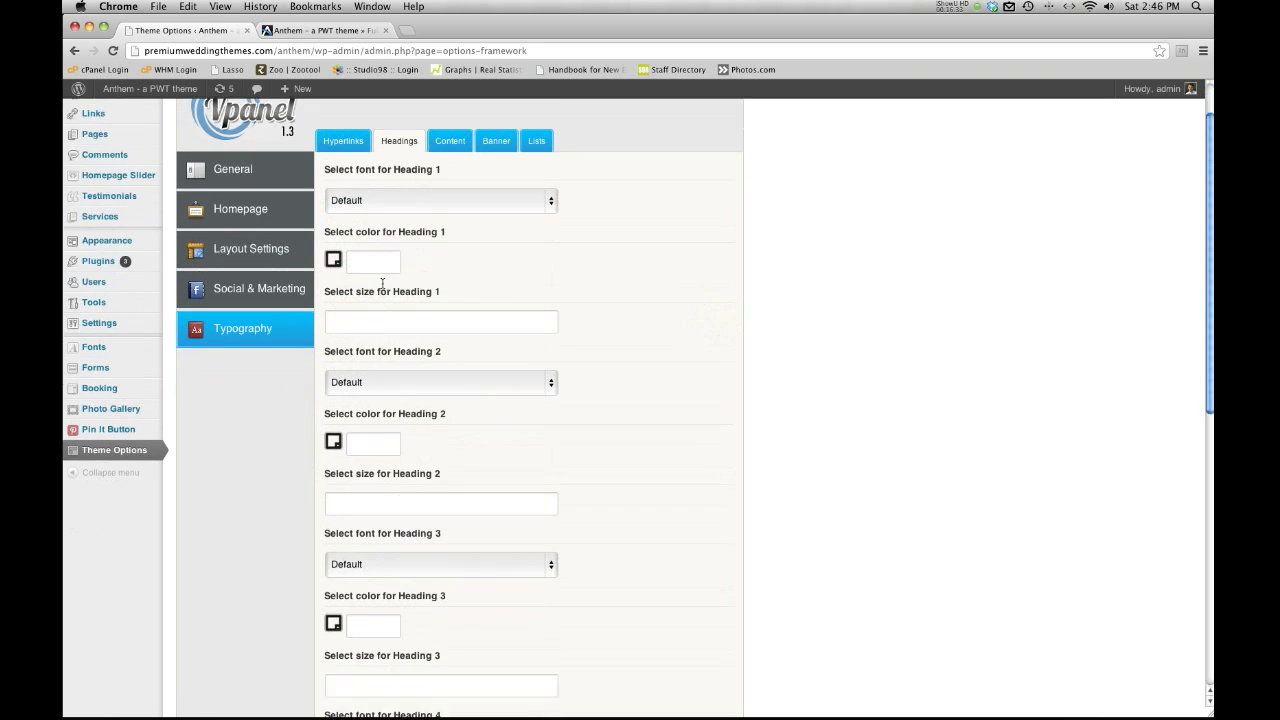
{"action": "scroll", "coordinate": [382, 283], "scroll_direction": "down", "scroll_amount": 5}
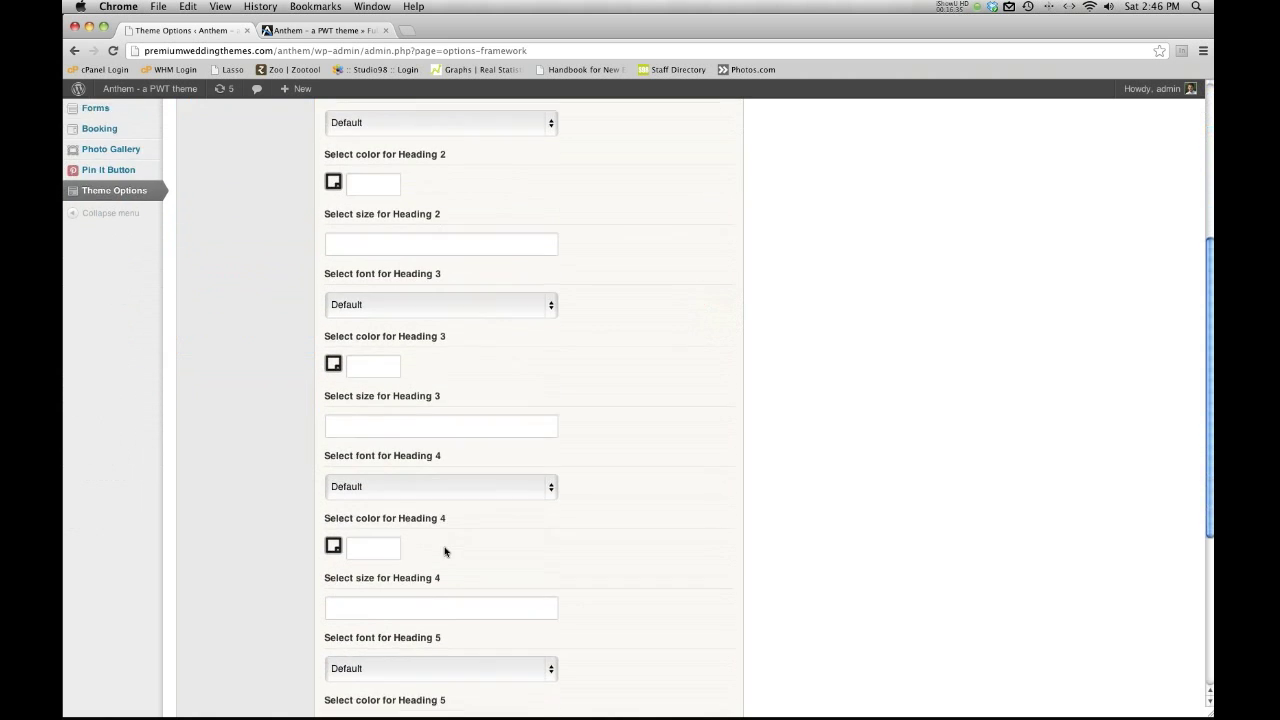
{"action": "scroll", "coordinate": [445, 551], "scroll_direction": "down", "scroll_amount": 4}
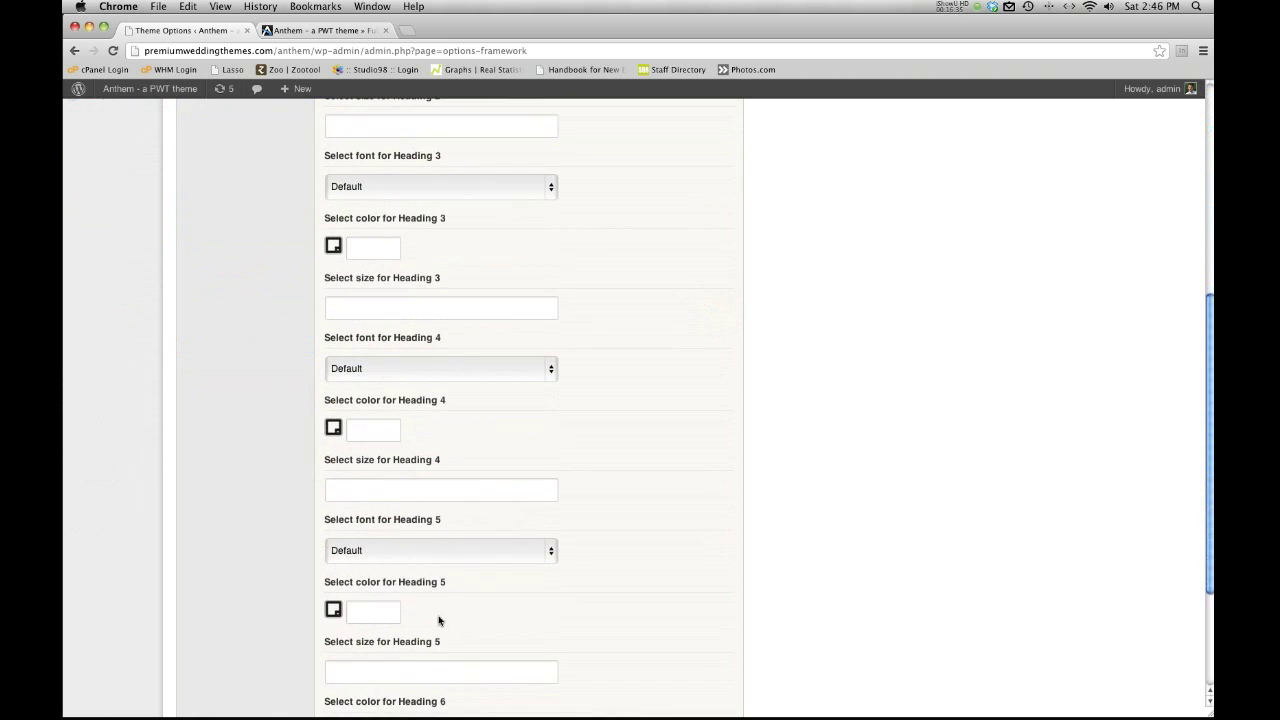
Open the Full width page for editing and try out the editor's heading formats on its text.
{"action": "left_click", "coordinate": [325, 31]}
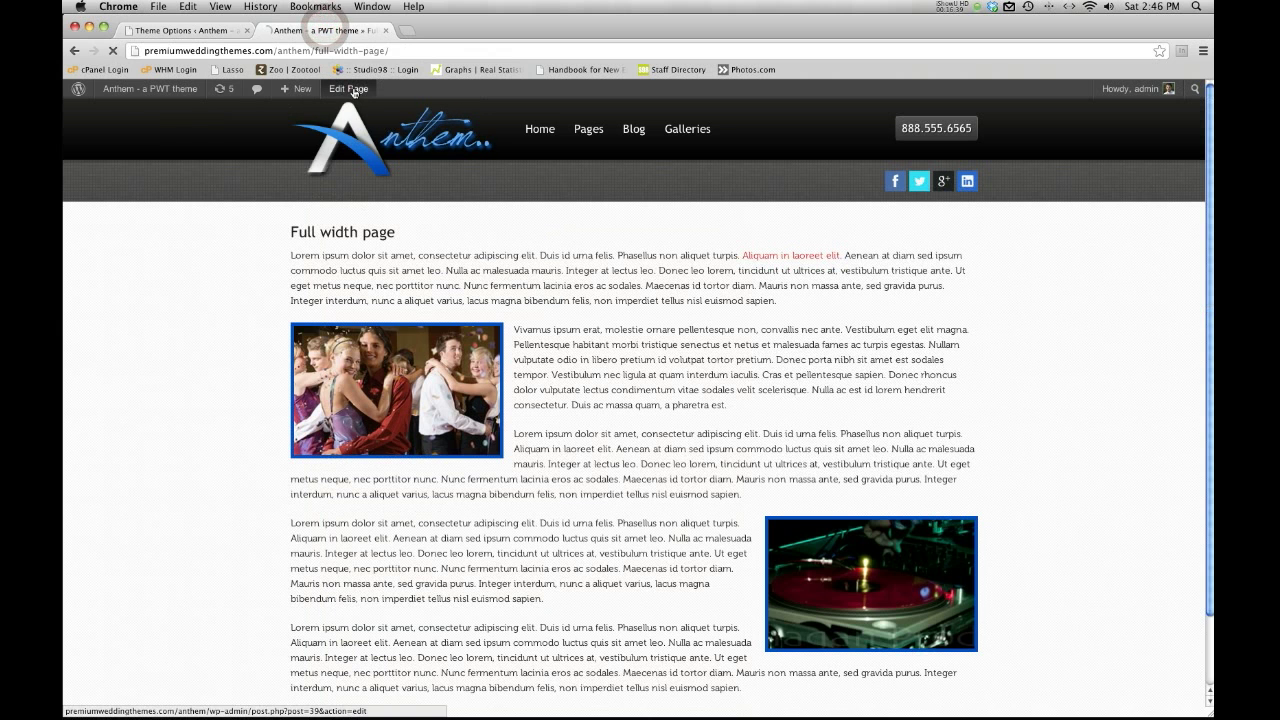
{"action": "left_click", "coordinate": [350, 89]}
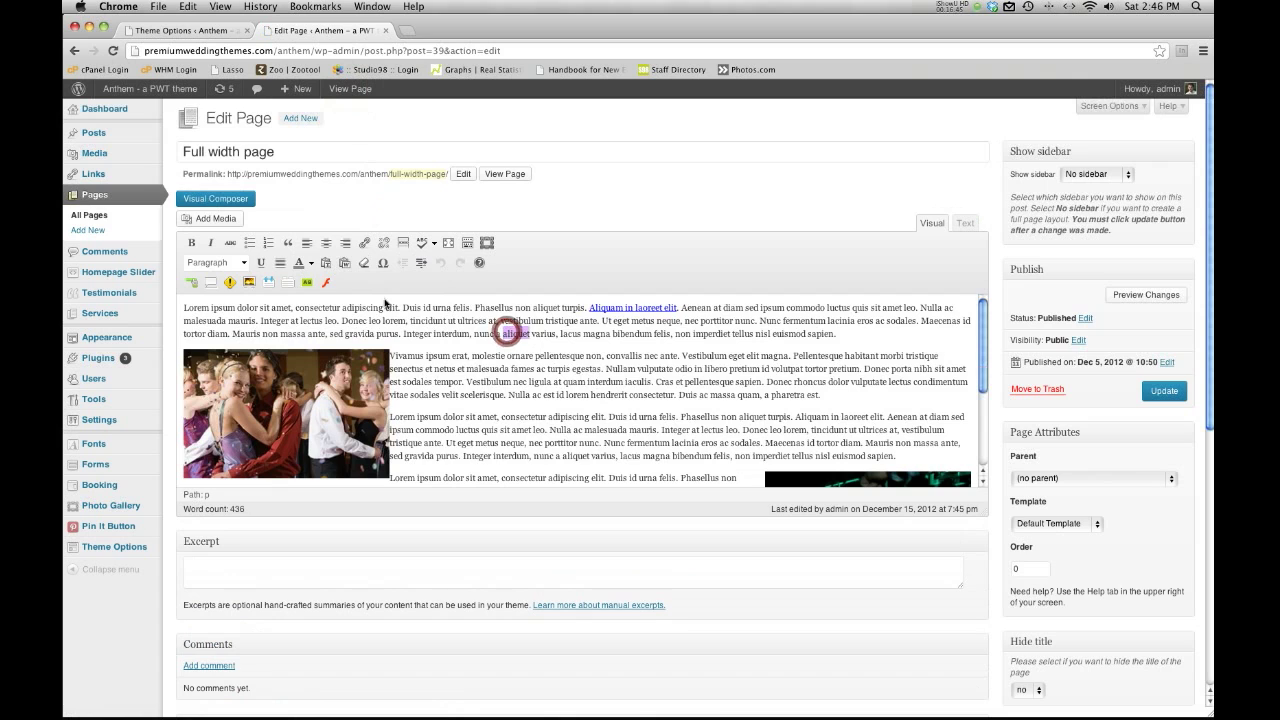
{"action": "left_click", "coordinate": [242, 262]}
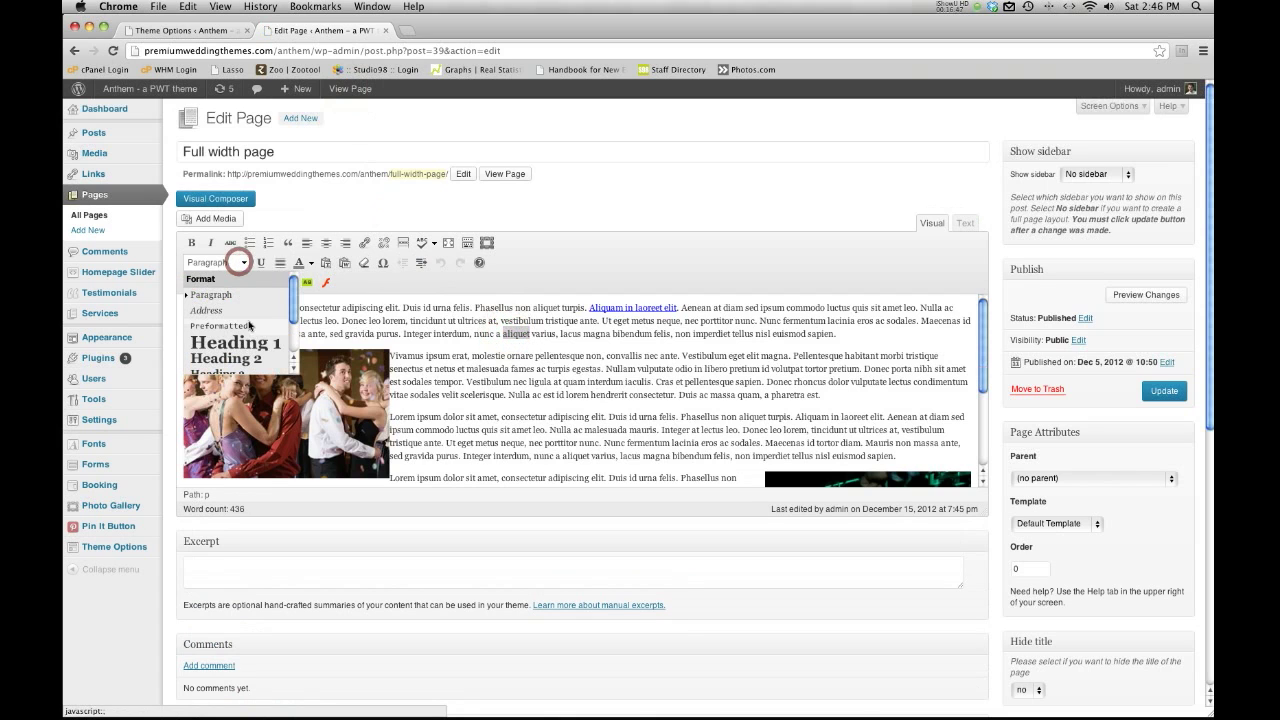
{"action": "scroll", "coordinate": [247, 333], "scroll_direction": "down", "scroll_amount": 5}
{"action": "scroll", "coordinate": [240, 342], "scroll_direction": "down", "scroll_amount": 1}
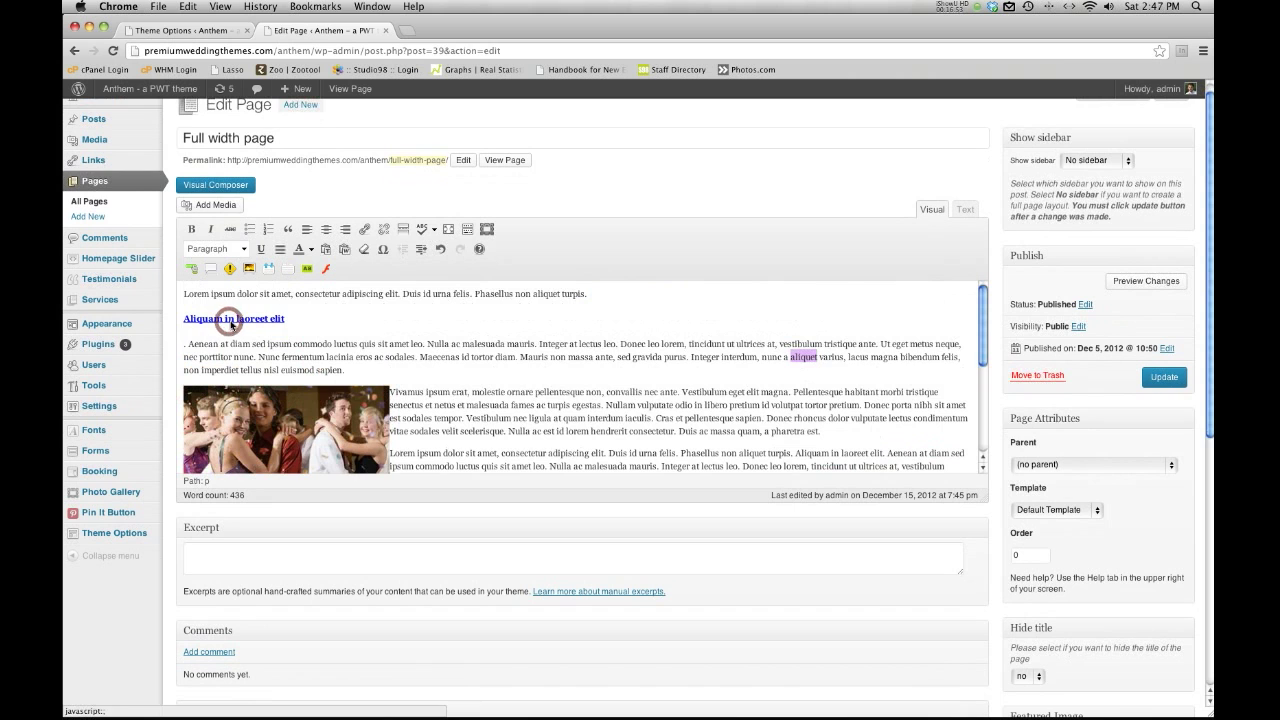
Undo the format change in the page text and return to viewing the Full width page.
{"action": "key", "text": "super+z"}
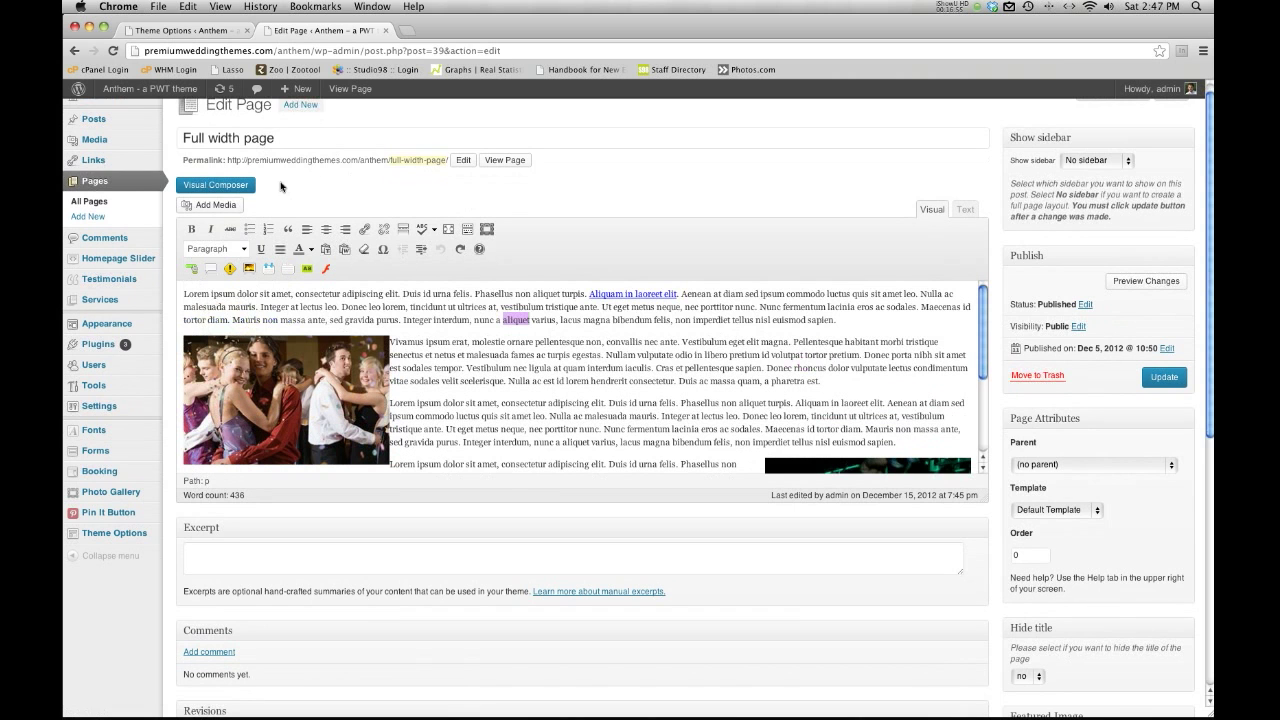
{"action": "scroll", "coordinate": [718, 328], "scroll_direction": "up", "scroll_amount": 1}
{"action": "left_click", "coordinate": [350, 88]}
Examine the Content typography options for paragraph font, color and size, and compare them with the body text of the Full width page.
{"action": "left_click", "coordinate": [205, 30]}
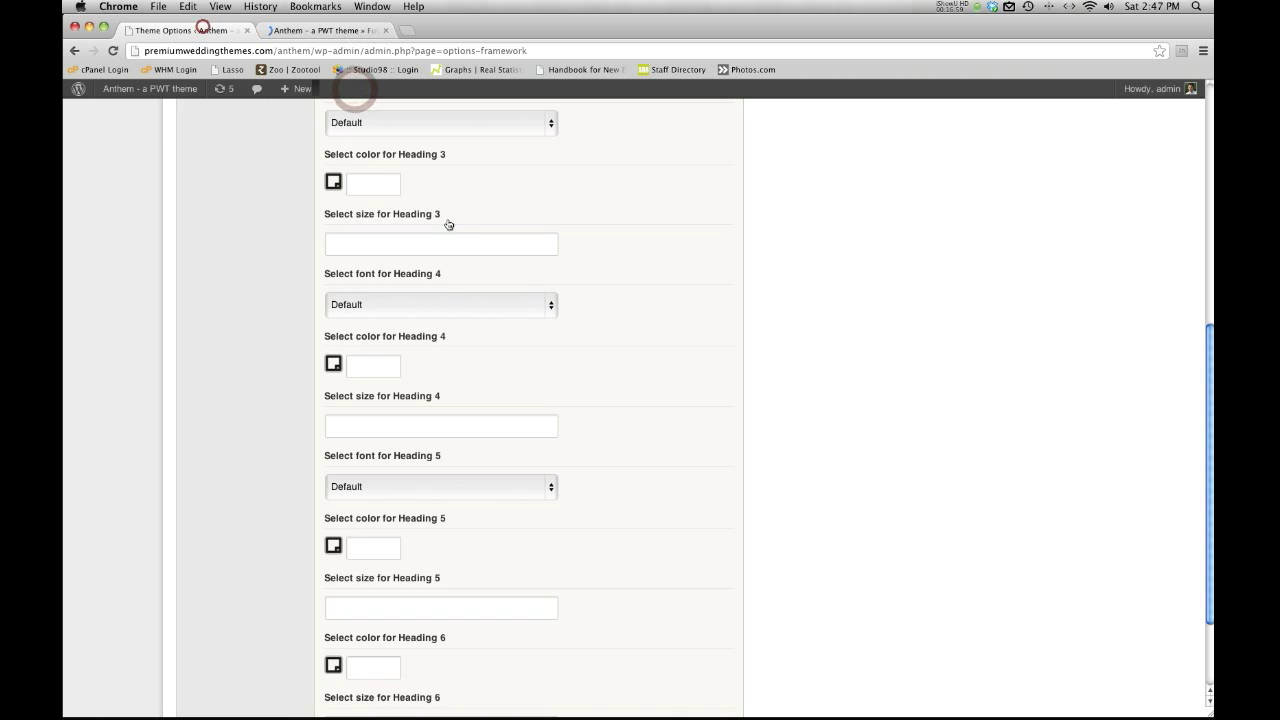
{"action": "left_click", "coordinate": [450, 204]}
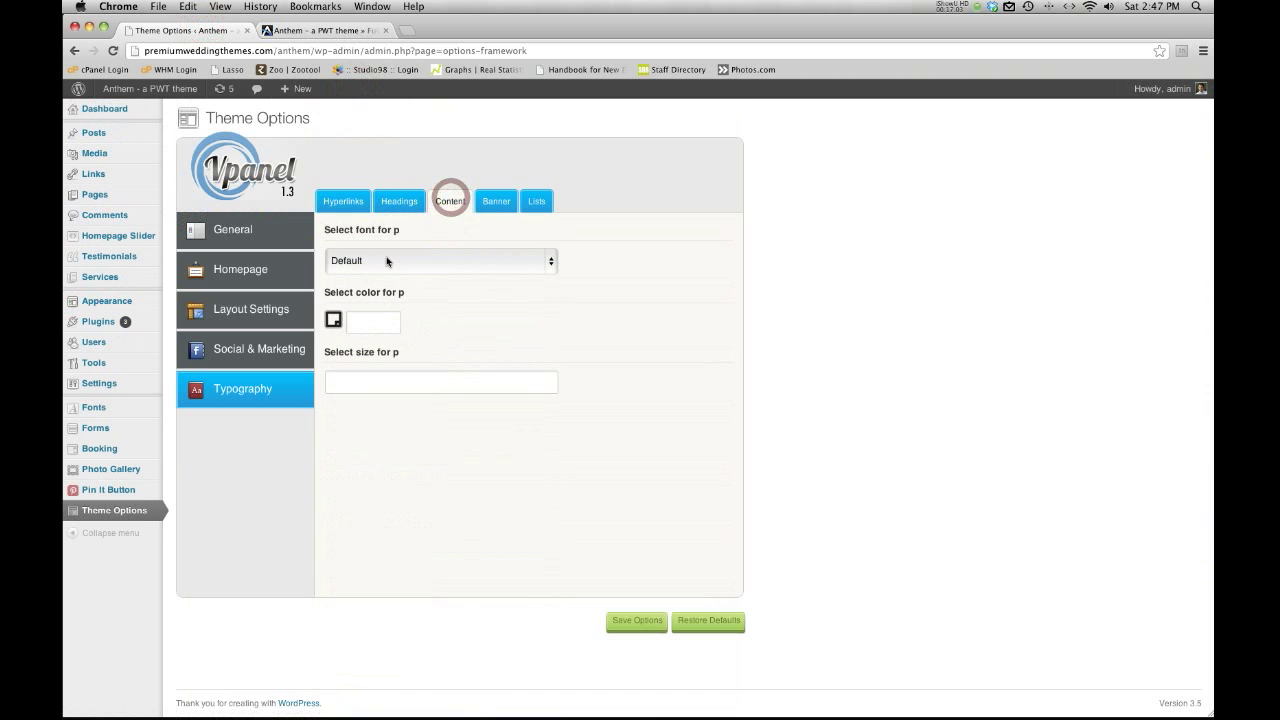
{"action": "left_click", "coordinate": [318, 30]}
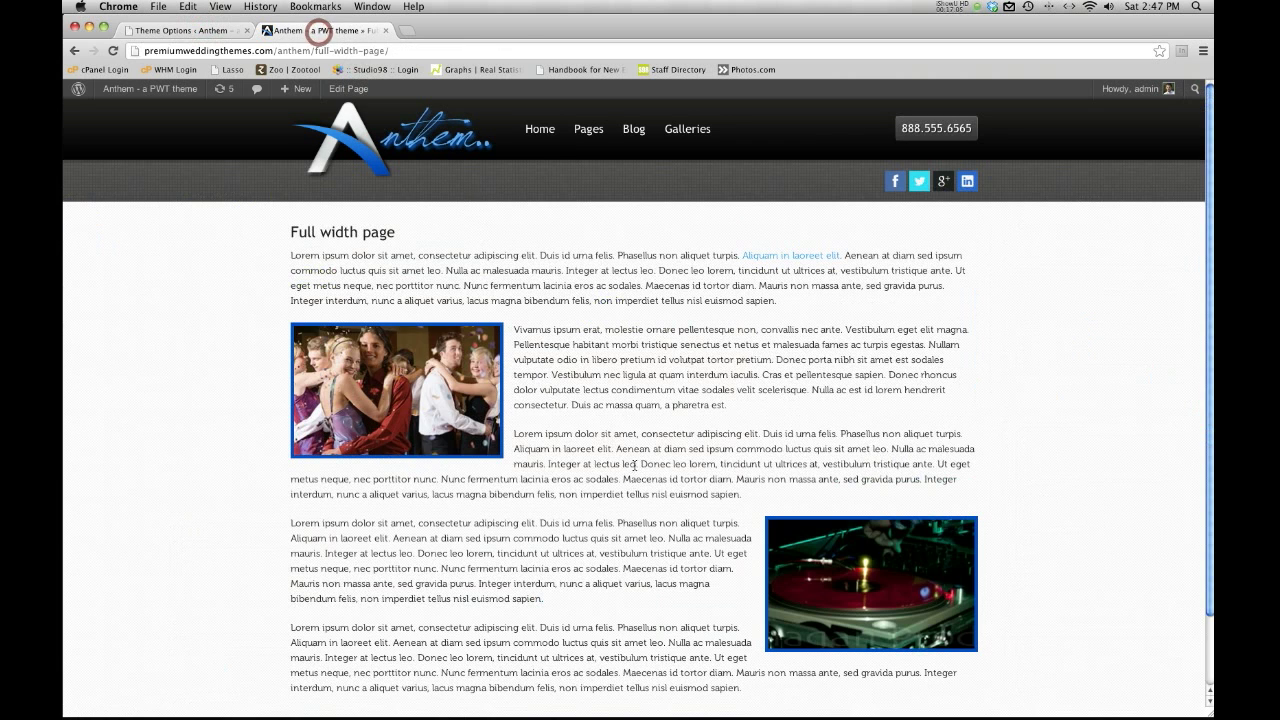
{"action": "left_click_drag", "start_coordinate": [652, 452], "coordinate": [520, 400]}
{"action": "left_click_drag", "start_coordinate": [388, 524], "coordinate": [445, 572]}
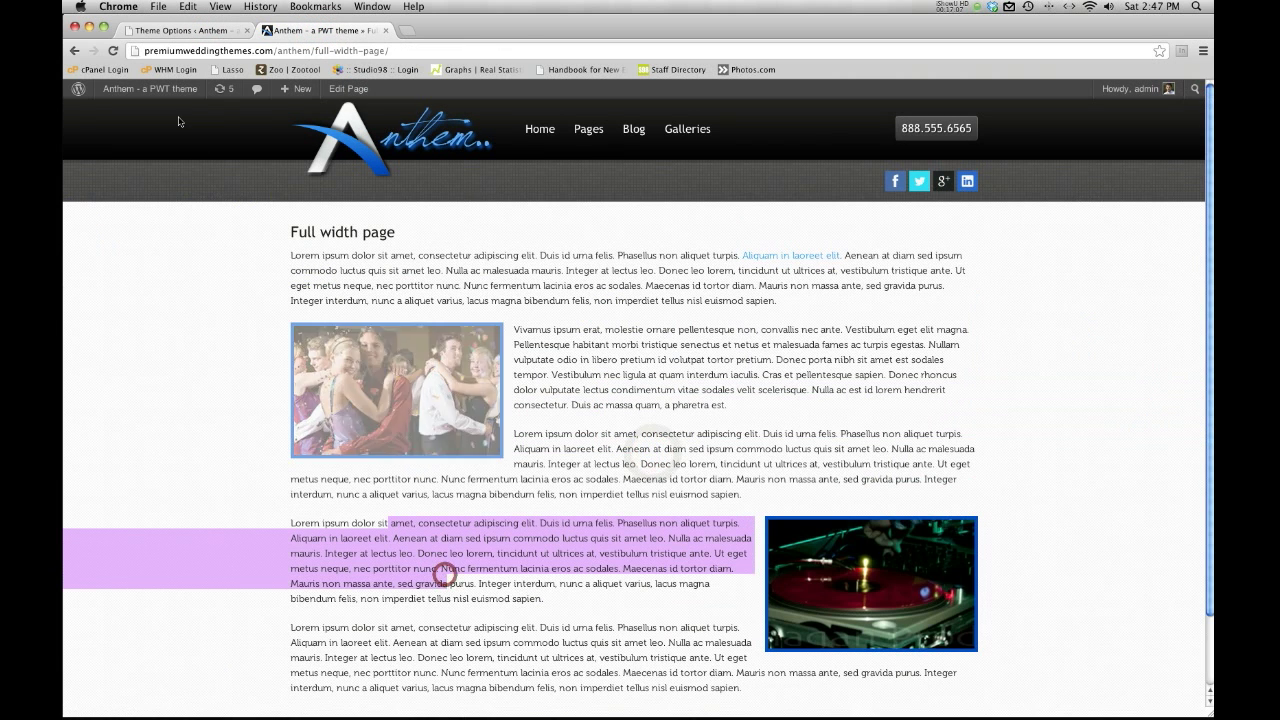
{"action": "left_click", "coordinate": [172, 31]}
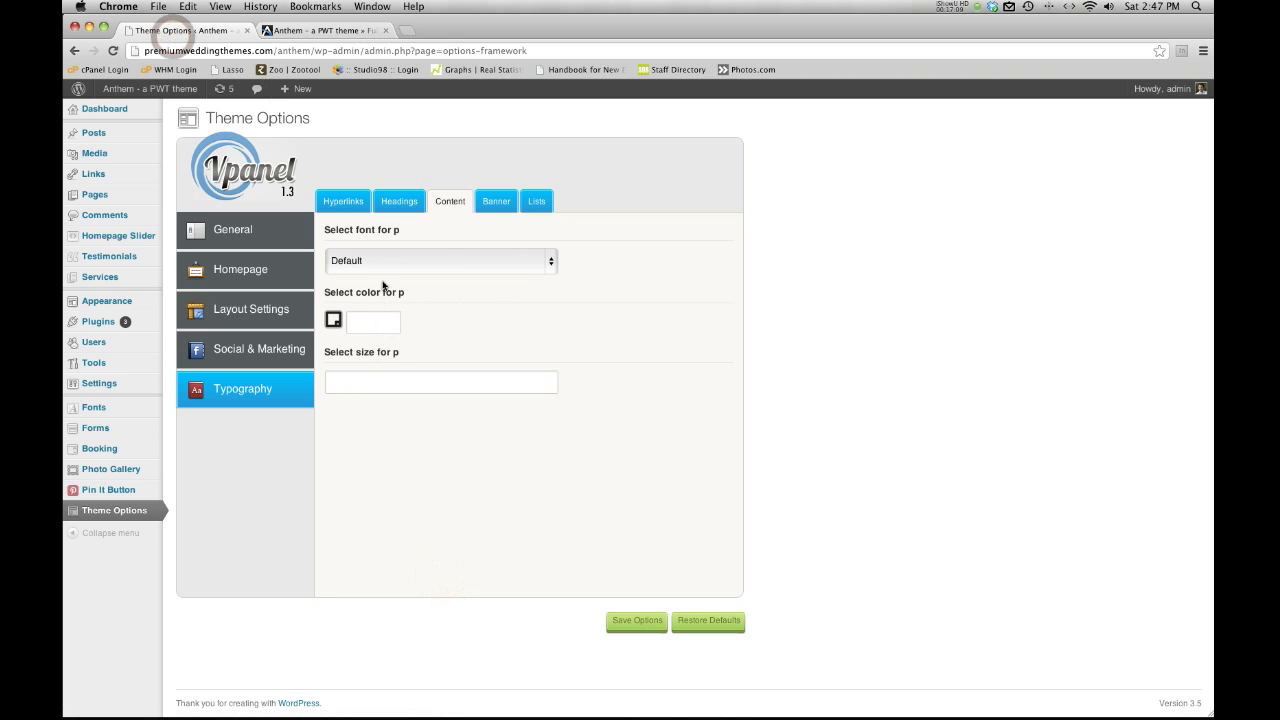
Review the Typography options for the homepage banner and for lists.
{"action": "left_click", "coordinate": [504, 203]}
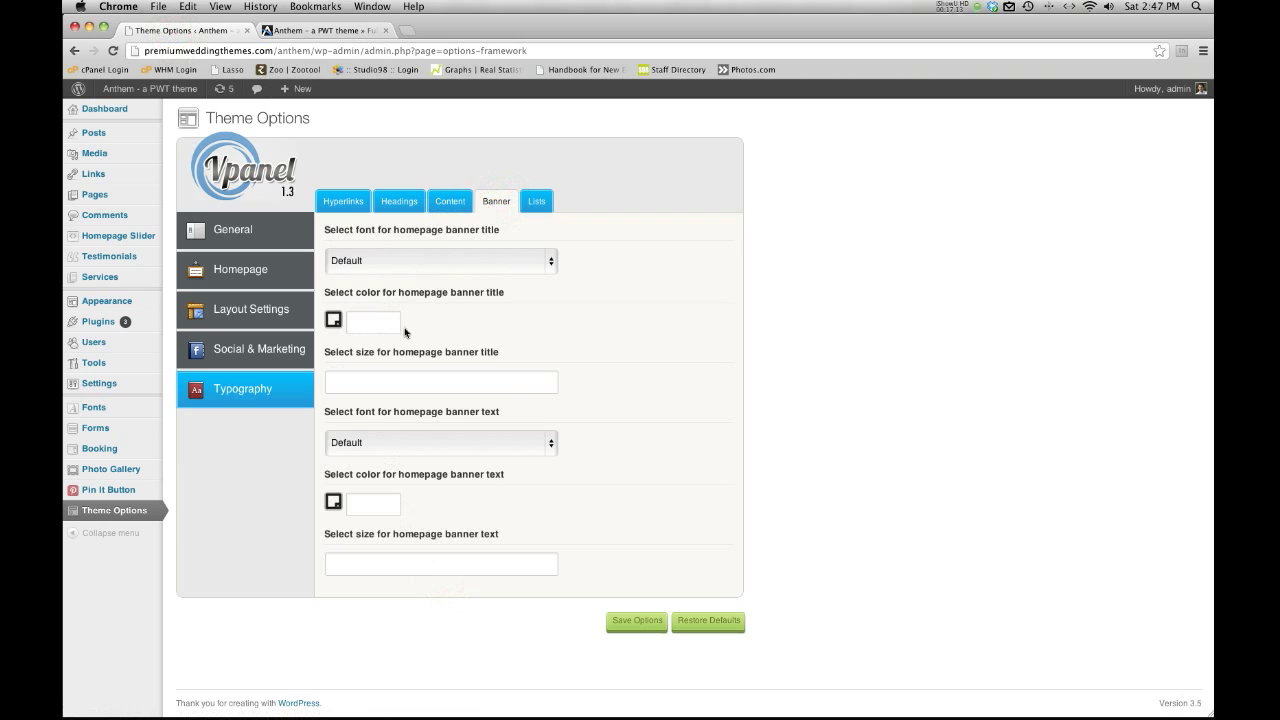
{"action": "left_click", "coordinate": [535, 203]}
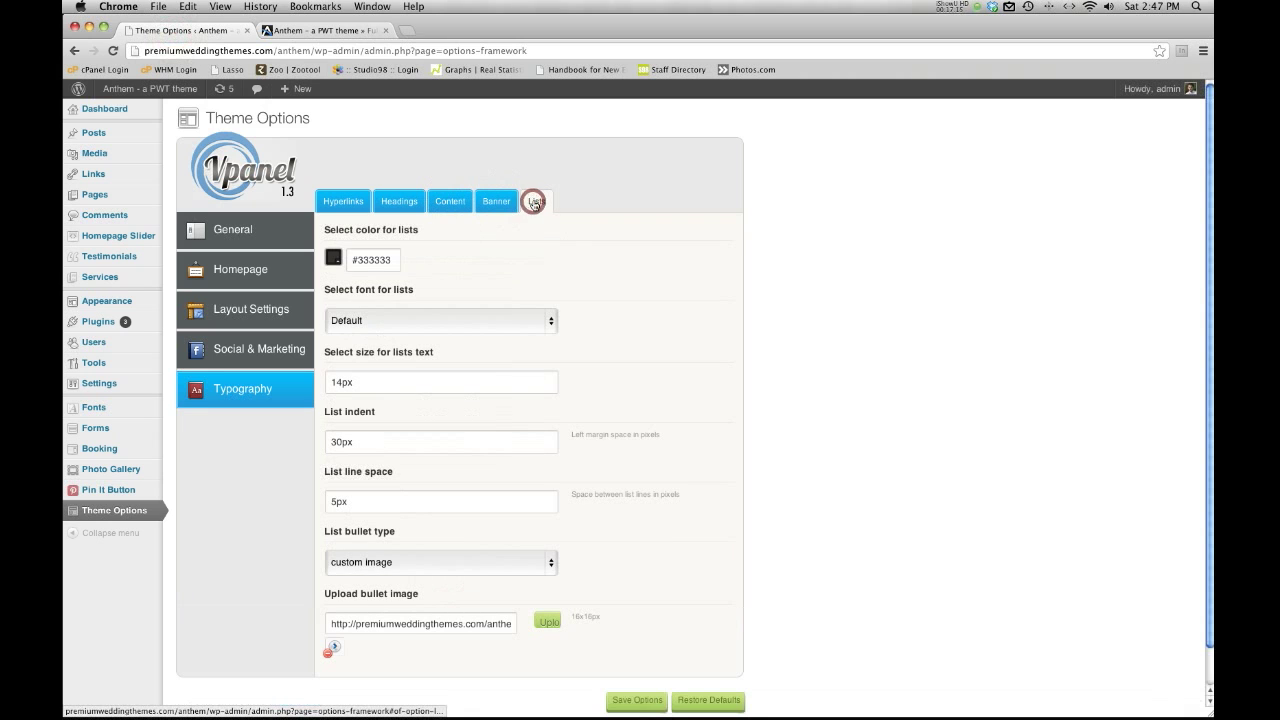
{"action": "scroll", "coordinate": [460, 626], "scroll_direction": "down", "scroll_amount": 1}
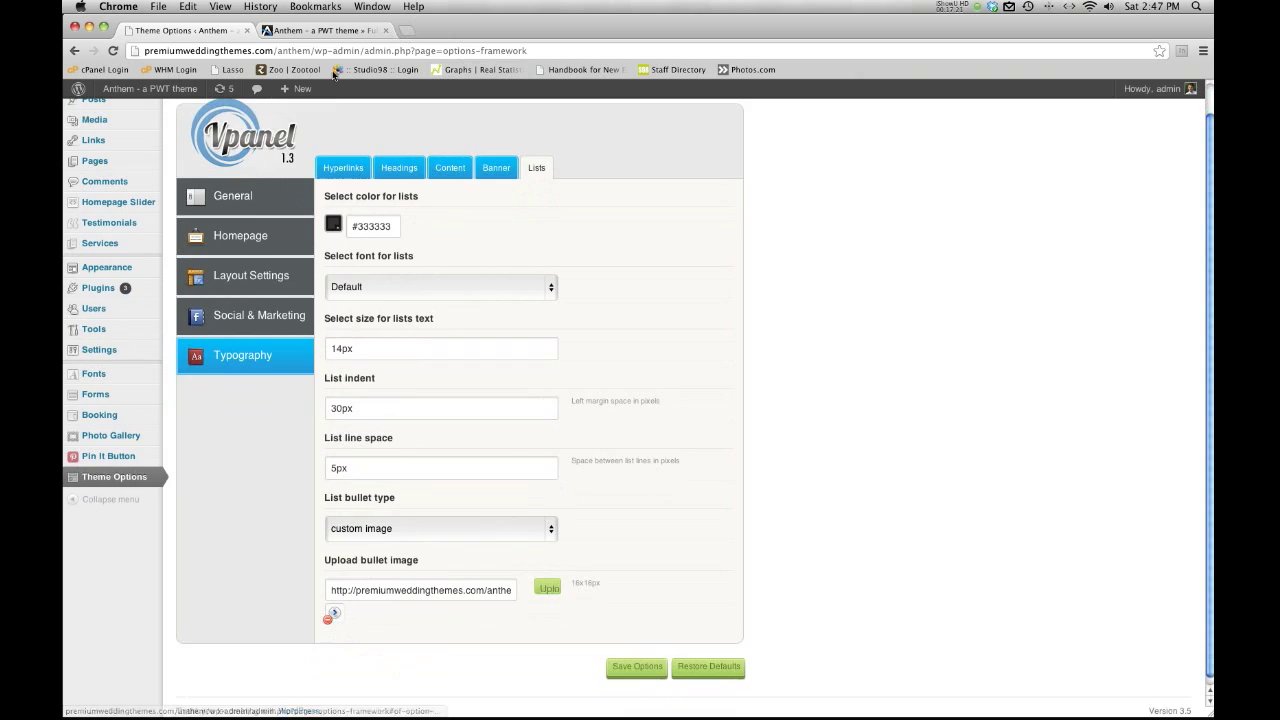
Open the site's homepage and check the bulleted list in the welcome section.
{"action": "left_click", "coordinate": [329, 30]}
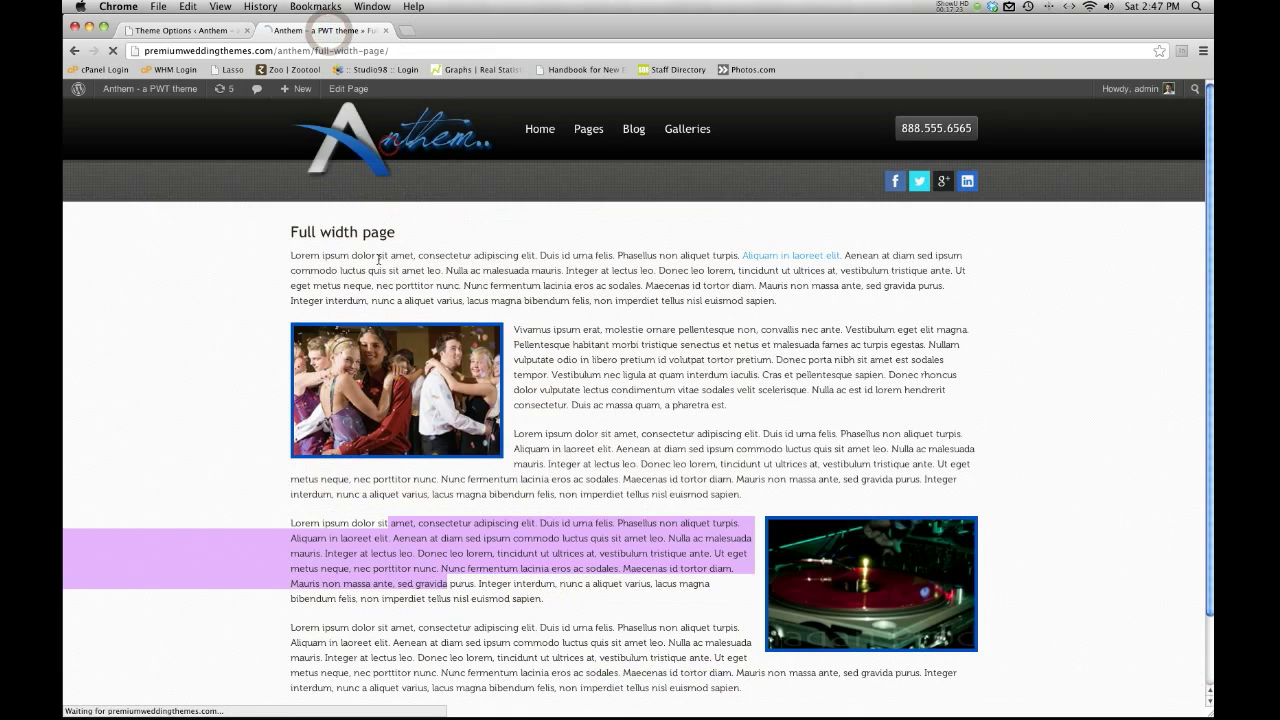
{"action": "left_click", "coordinate": [389, 148]}
{"action": "scroll", "coordinate": [383, 263], "scroll_direction": "down", "scroll_amount": 5}
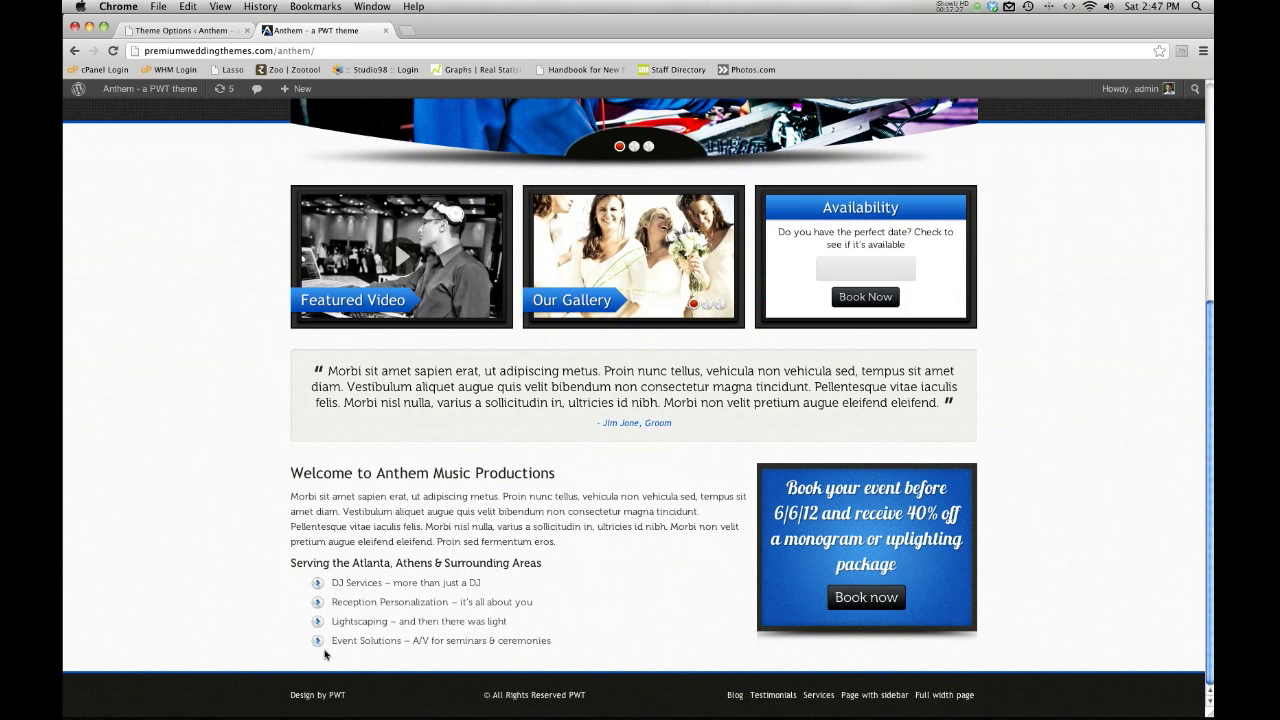
Return to the Lists typography options and examine the available list bullet types, leaving the selection at custom image.
{"action": "left_click", "coordinate": [196, 31]}
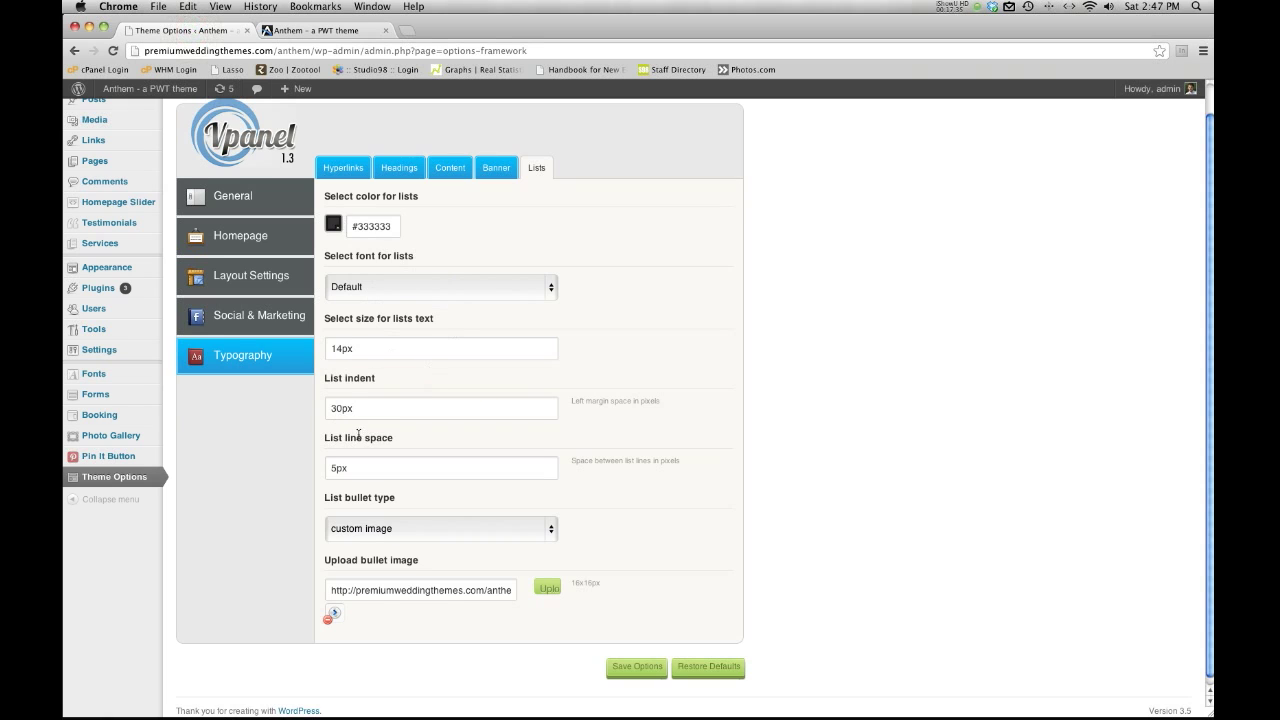
{"action": "scroll", "coordinate": [374, 469], "scroll_direction": "down", "scroll_amount": 1}
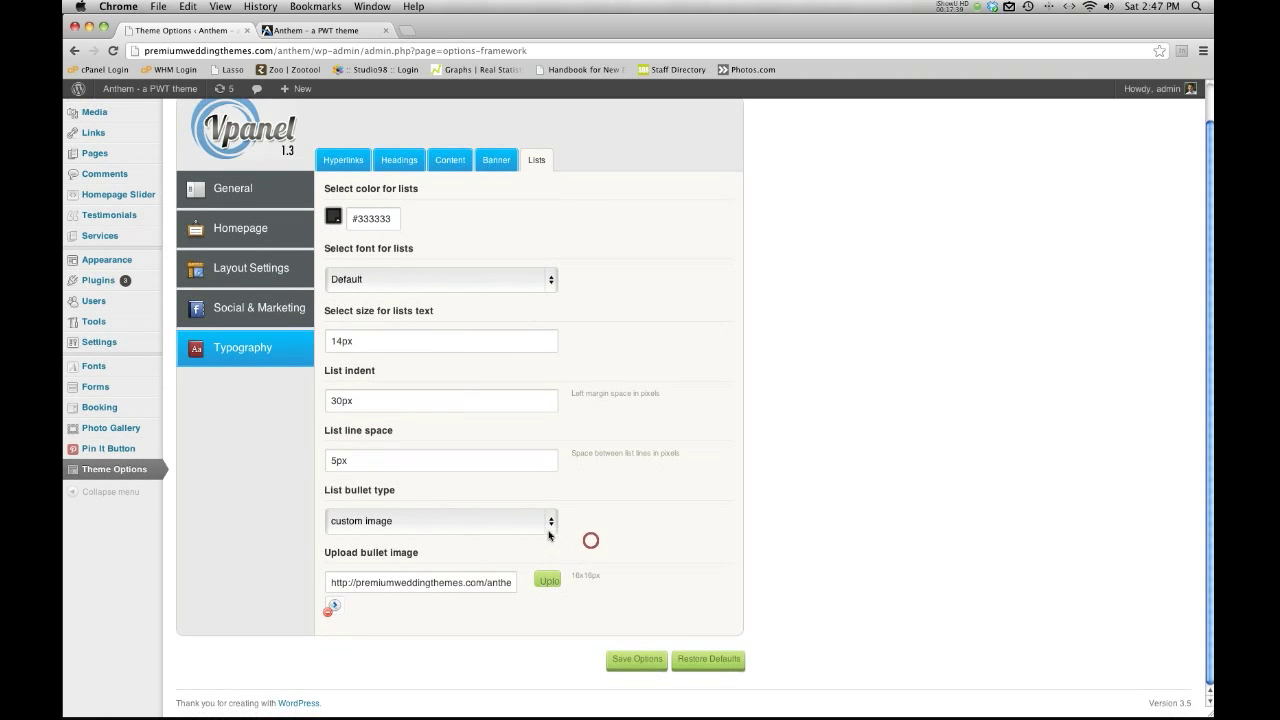
{"action": "left_click", "coordinate": [549, 524]}
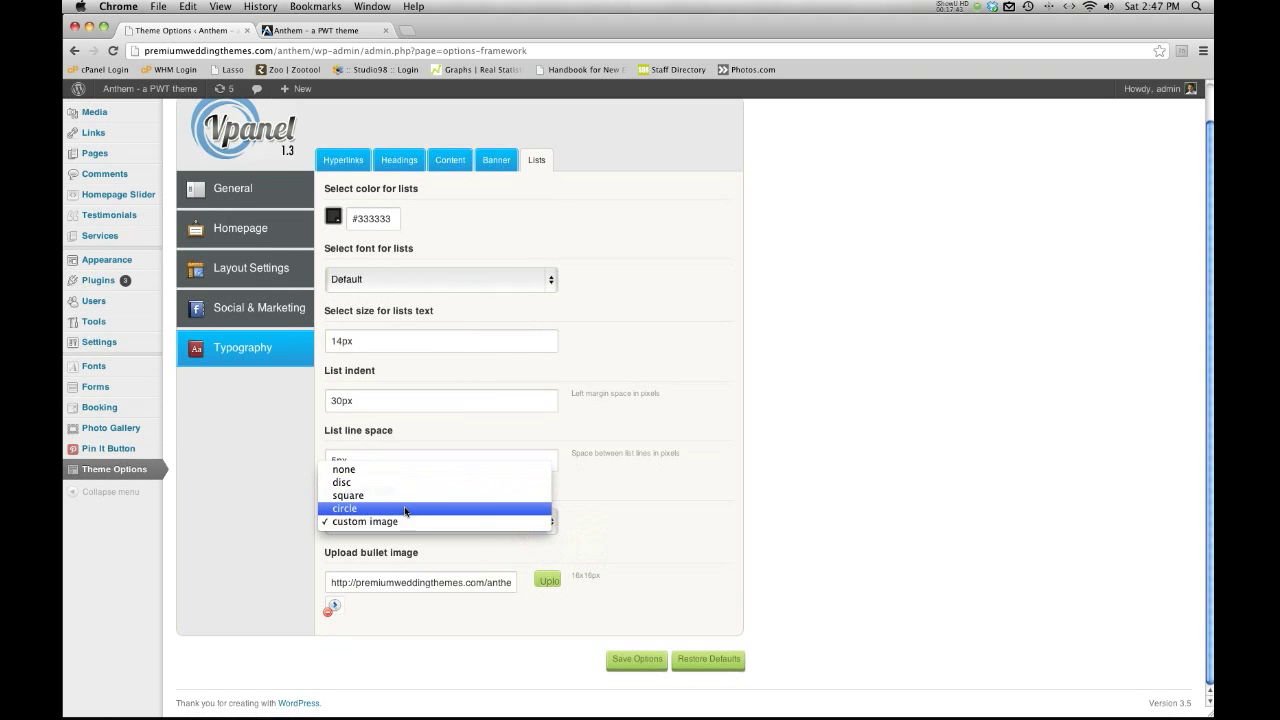
{"action": "left_click", "coordinate": [253, 499]}
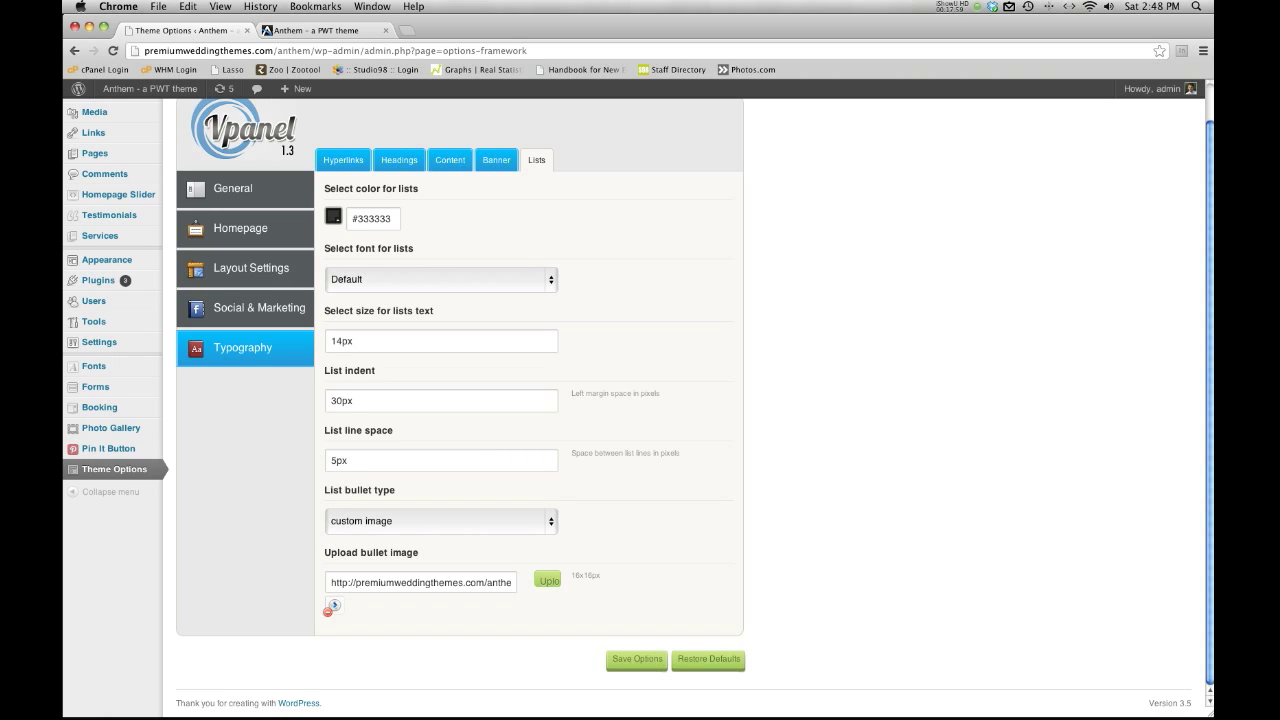
{"action": "left_click", "coordinate": [853, 350]}
{"action": "scroll", "coordinate": [447, 381], "scroll_direction": "up", "scroll_amount": 1}
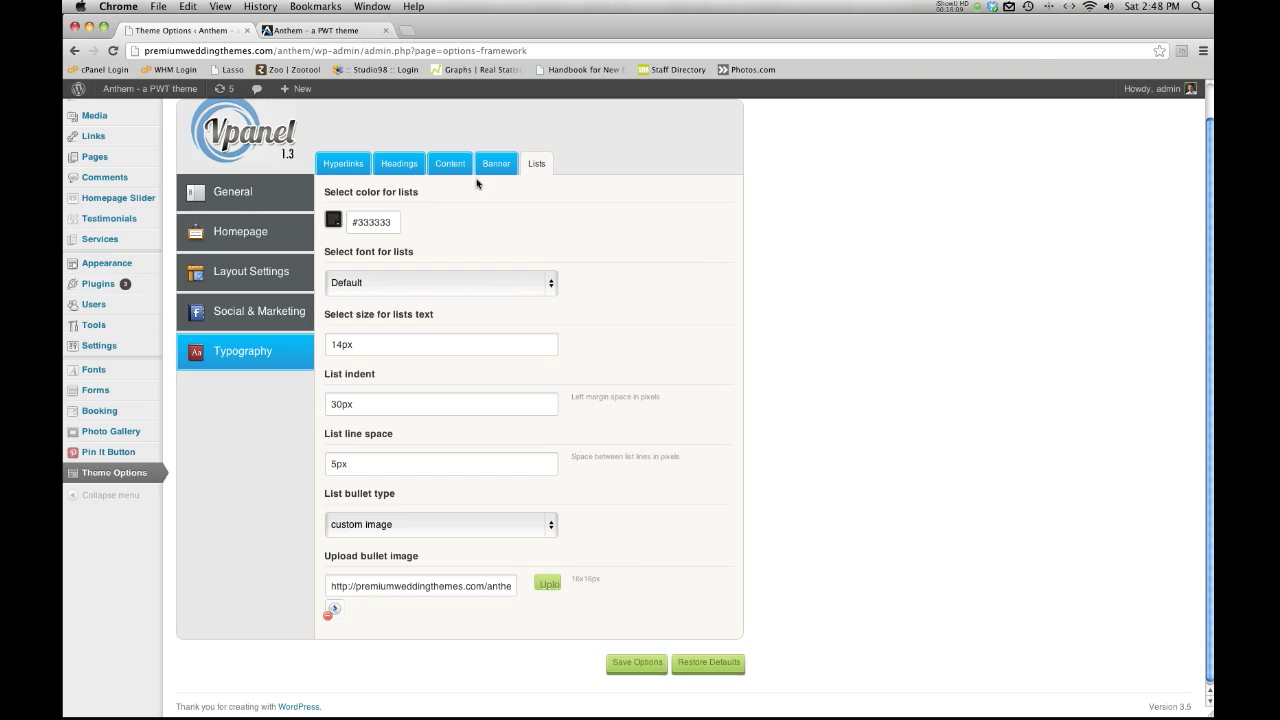
{"action": "scroll", "coordinate": [507, 255], "scroll_direction": "down", "scroll_amount": 1}
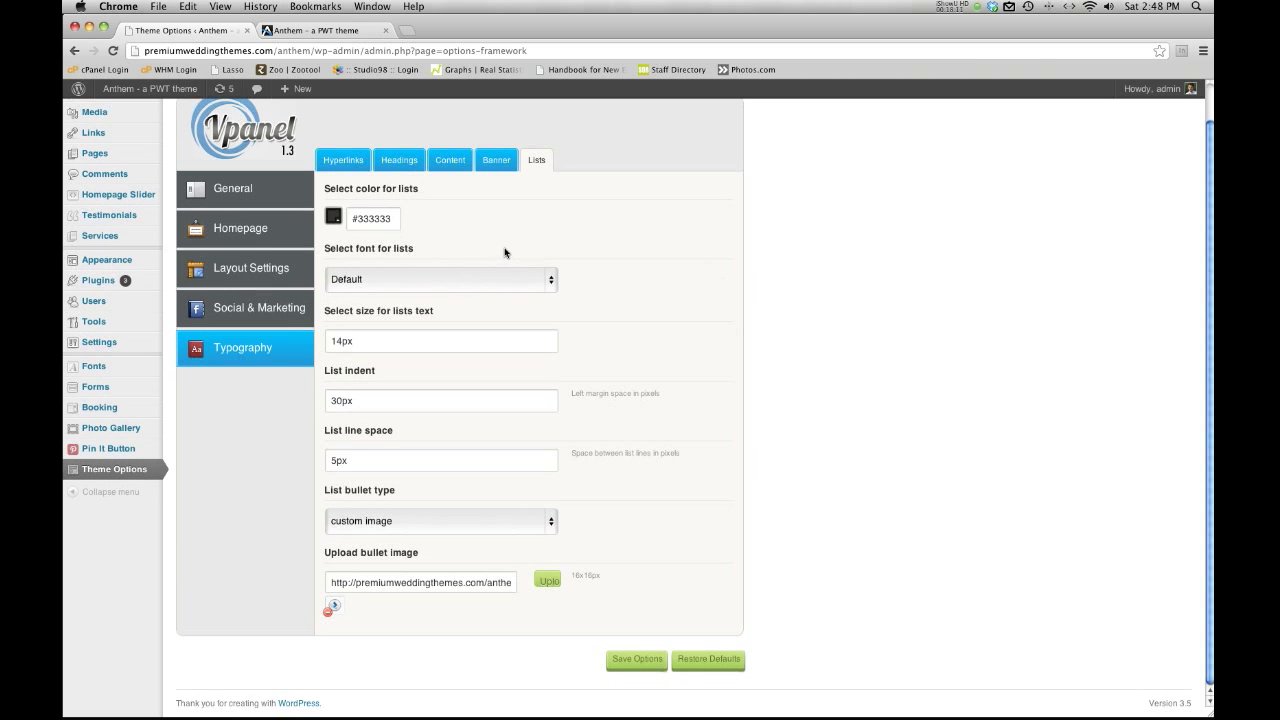
Inspect the line space, indent and text size fields for lists without changing them.
{"action": "left_click", "coordinate": [358, 462]}
{"action": "double_click", "coordinate": [348, 400]}
{"action": "left_click", "coordinate": [355, 338]}
{"action": "left_click", "coordinate": [998, 392]}
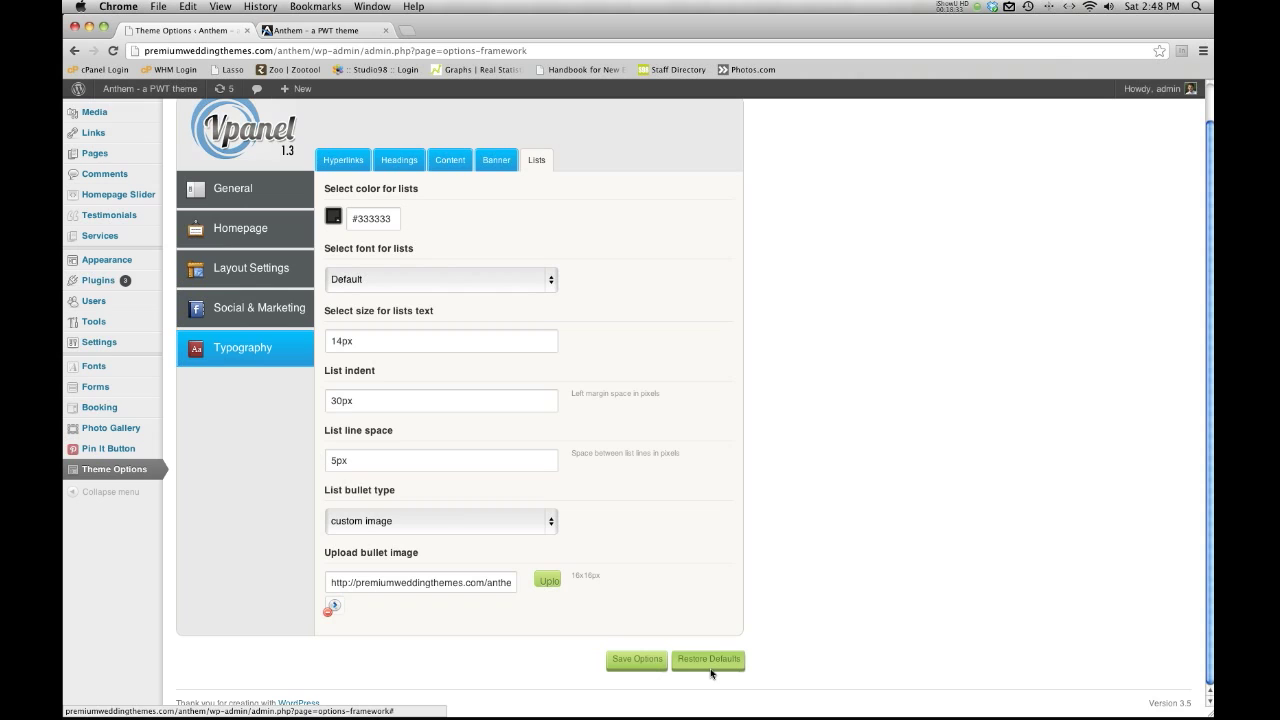
{"action": "left_click", "coordinate": [953, 416]}
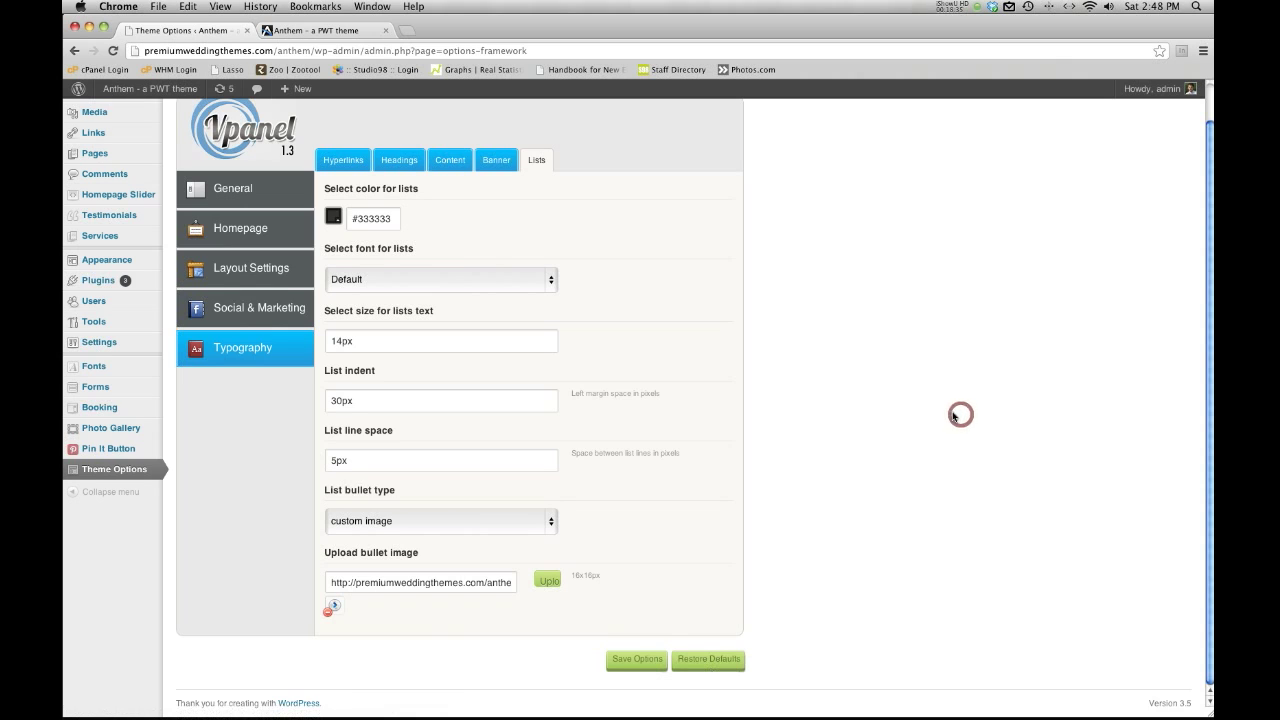